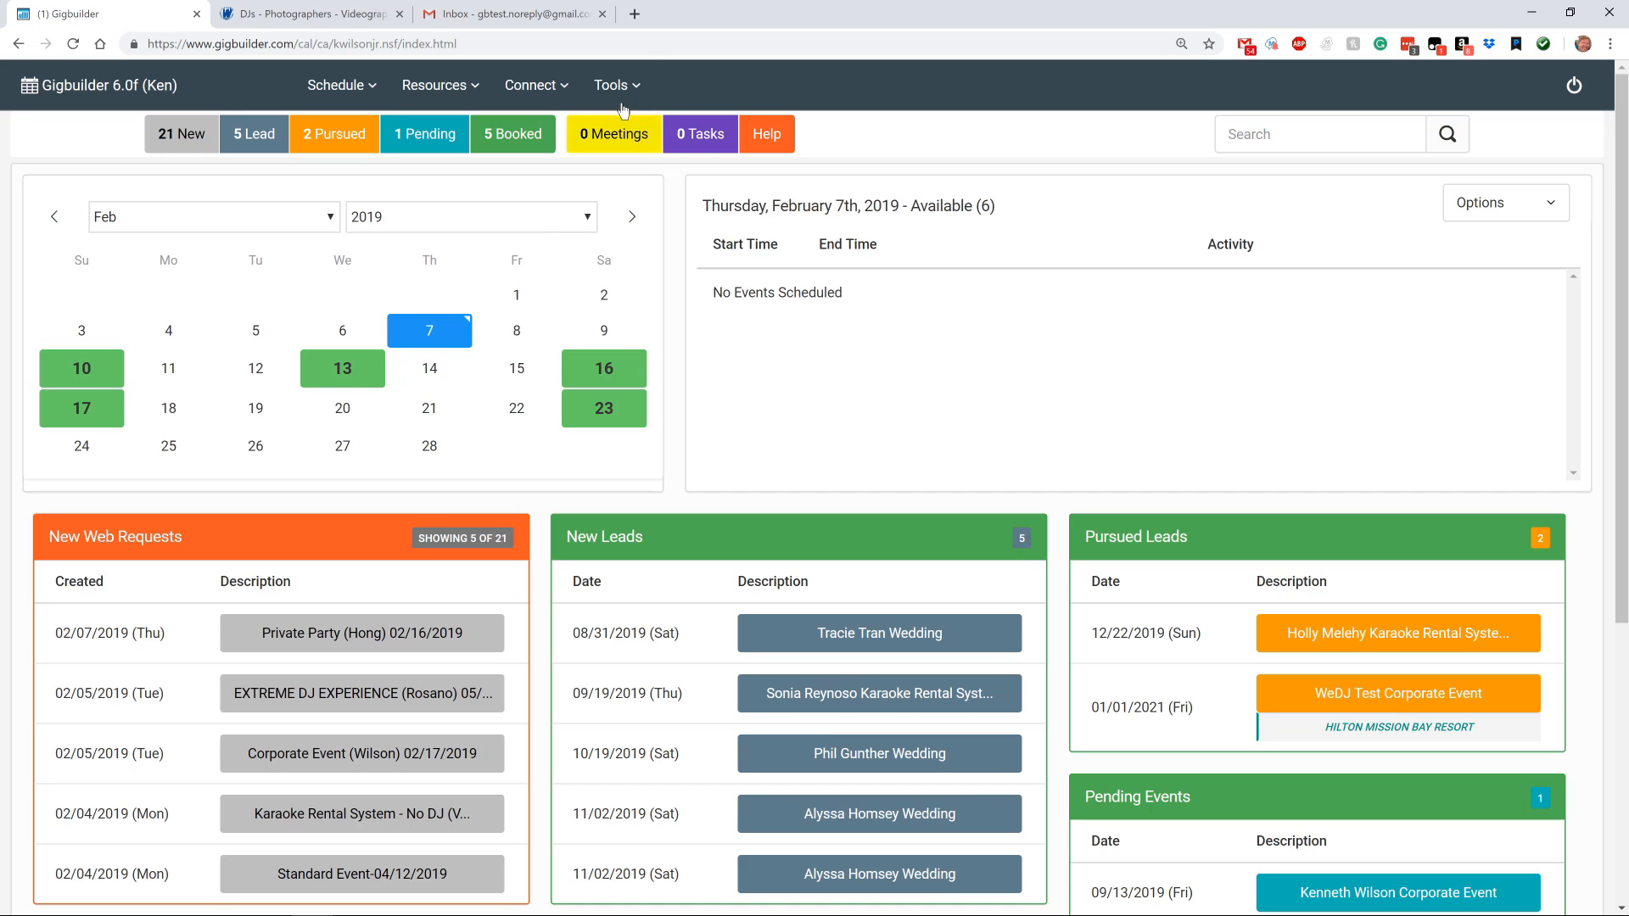
Step: Open the Contracts list in the system configuration and view the existing Test contract before returning to the list
click(617, 88)
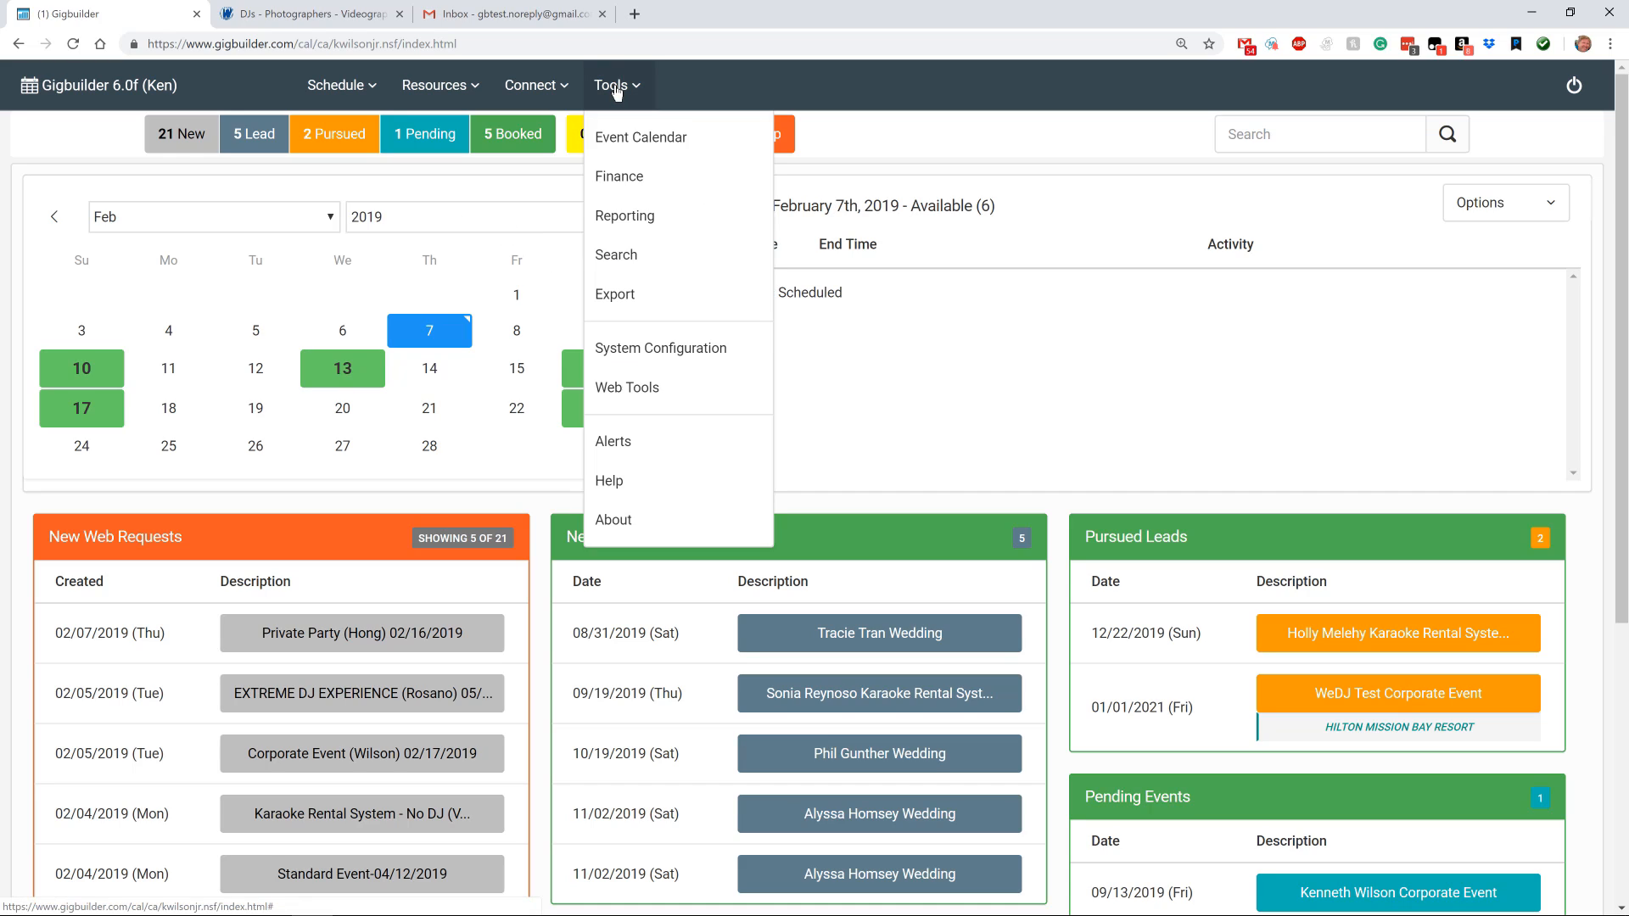
click(645, 367)
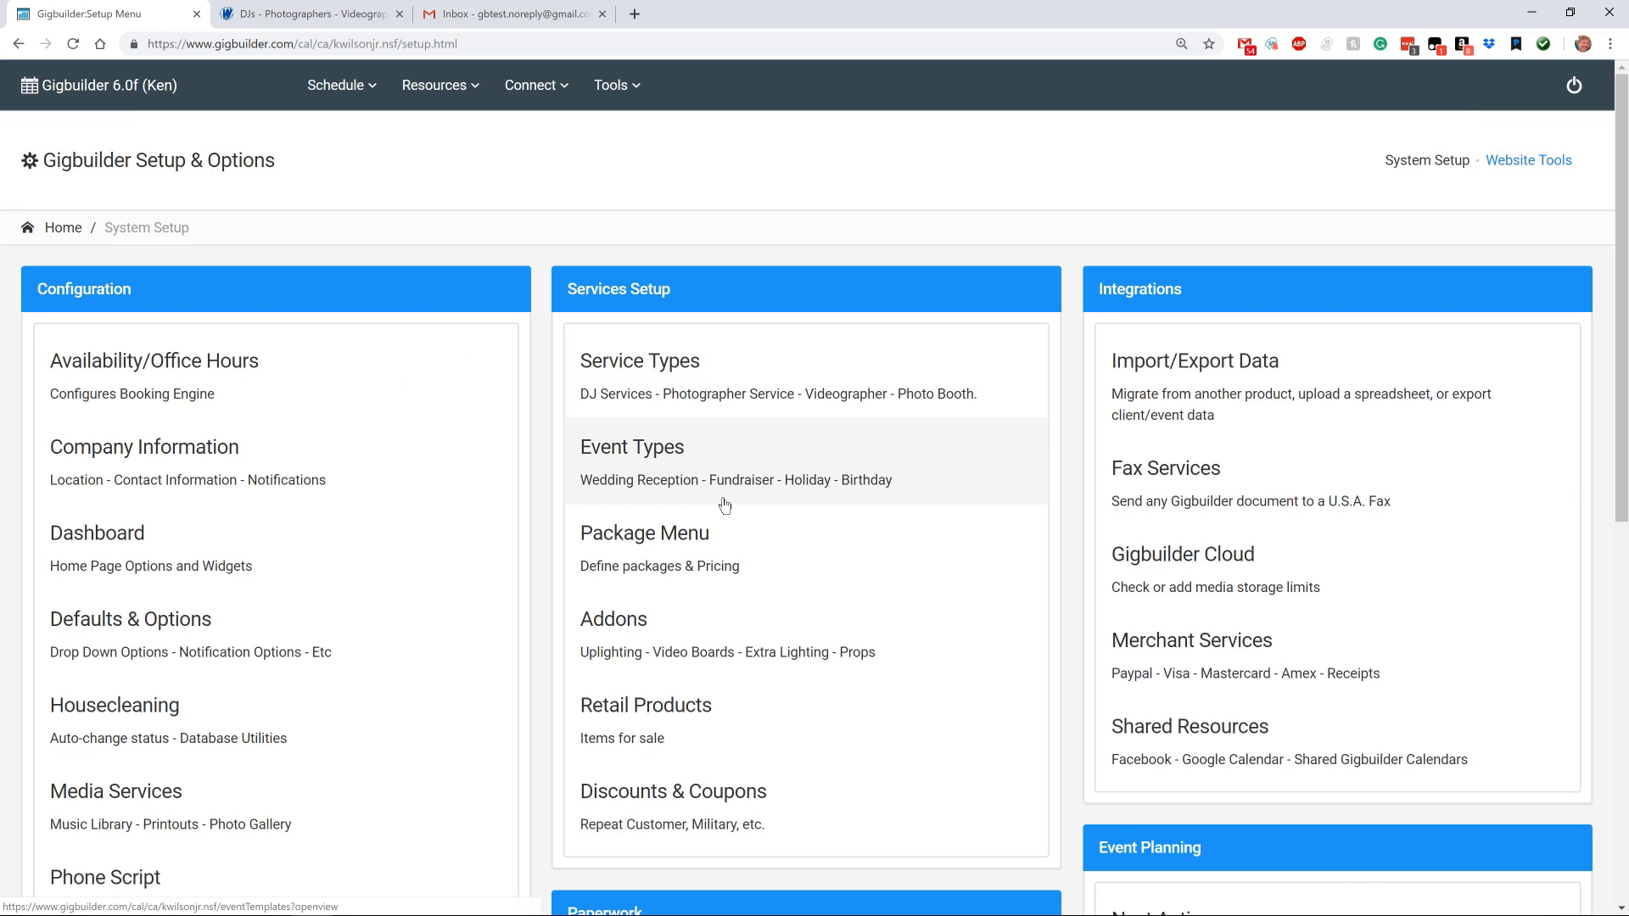
scroll(723, 506, down, 5)
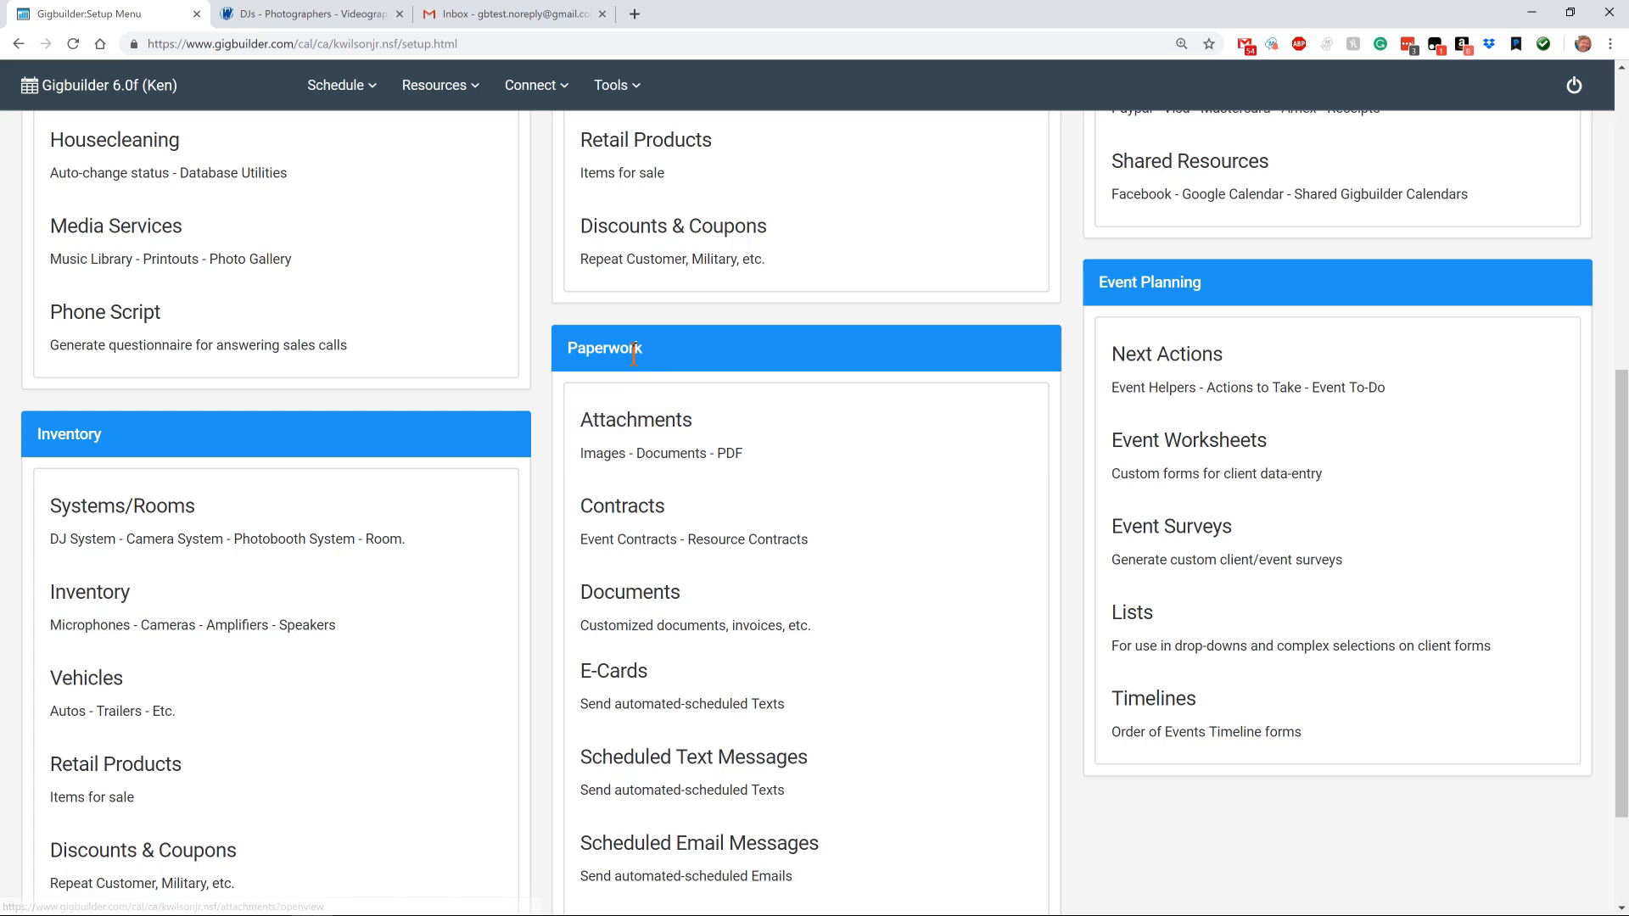
click(633, 516)
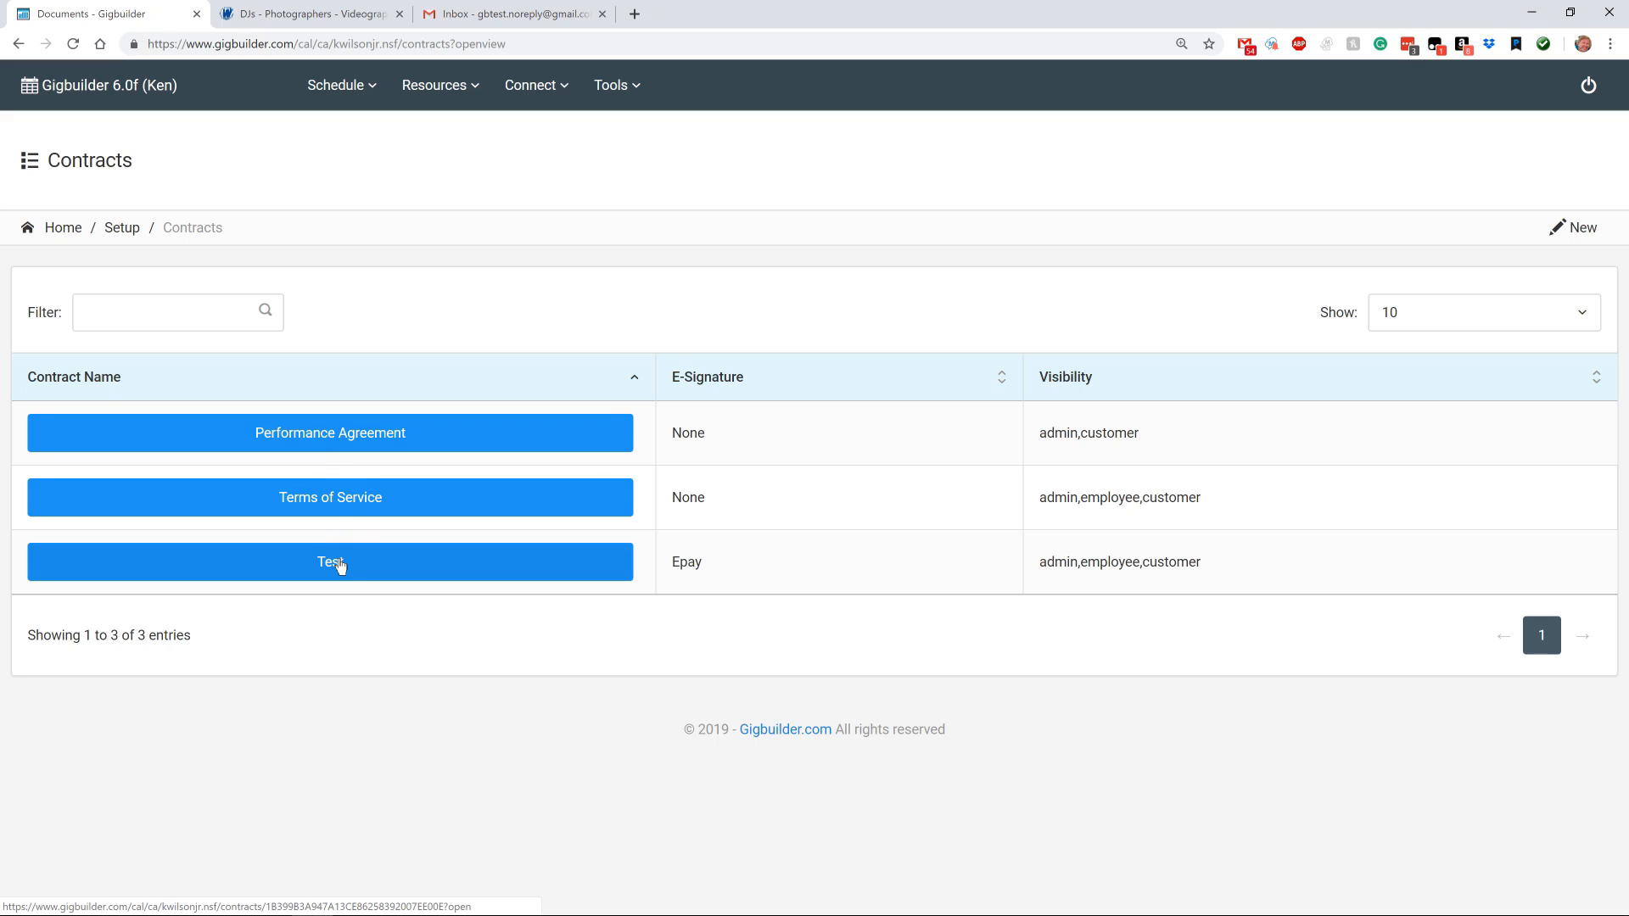
click(338, 566)
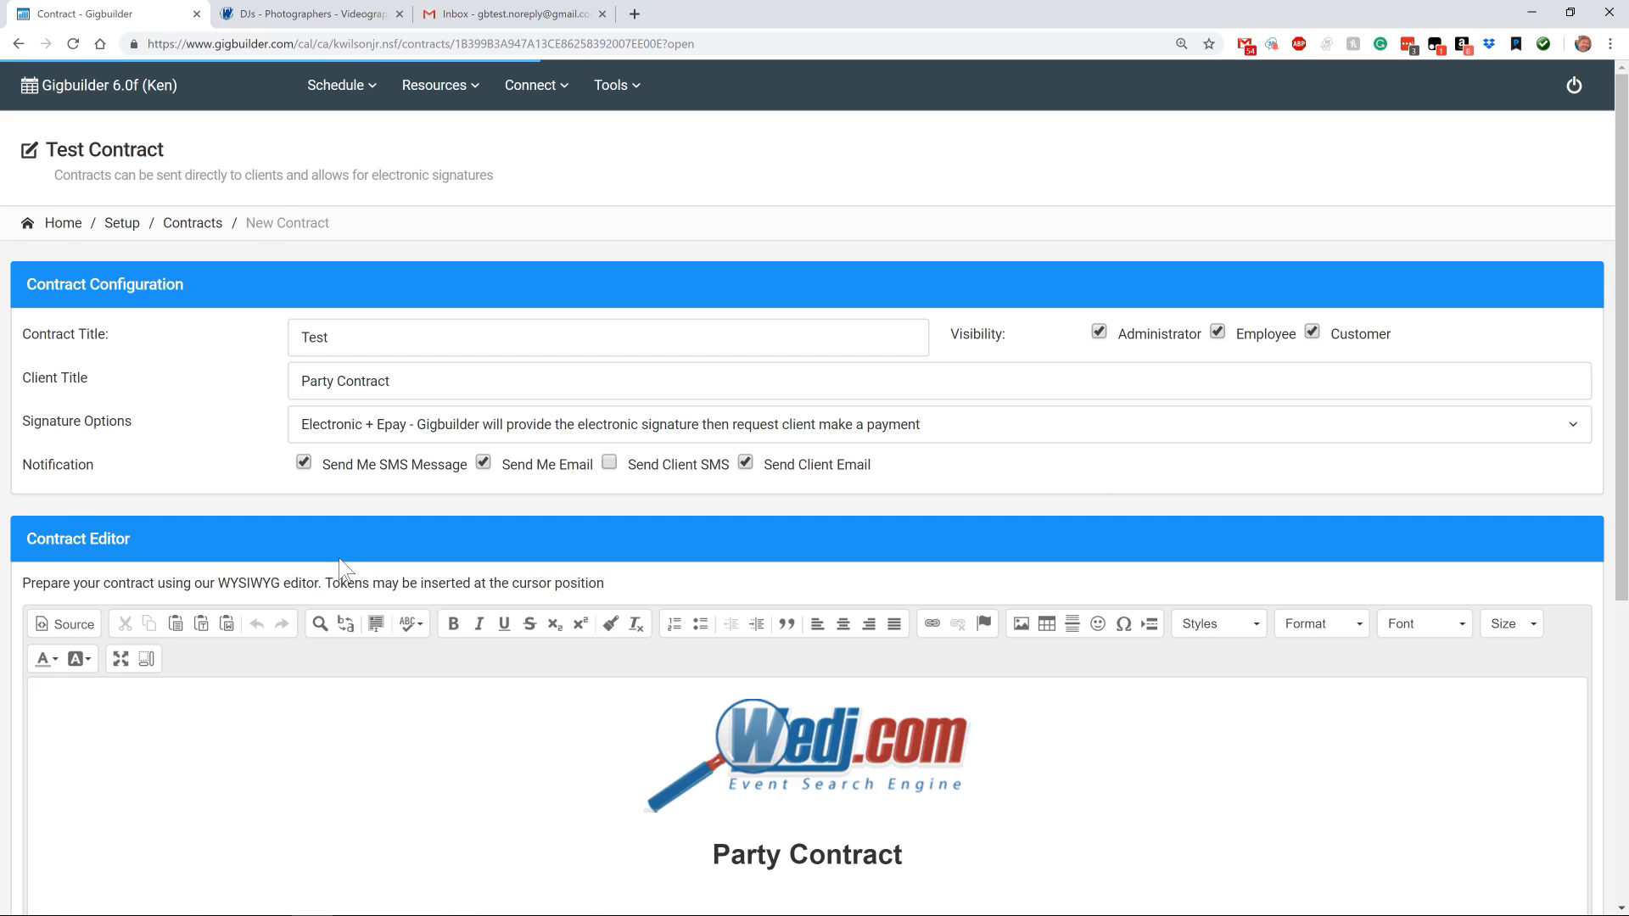
click(204, 225)
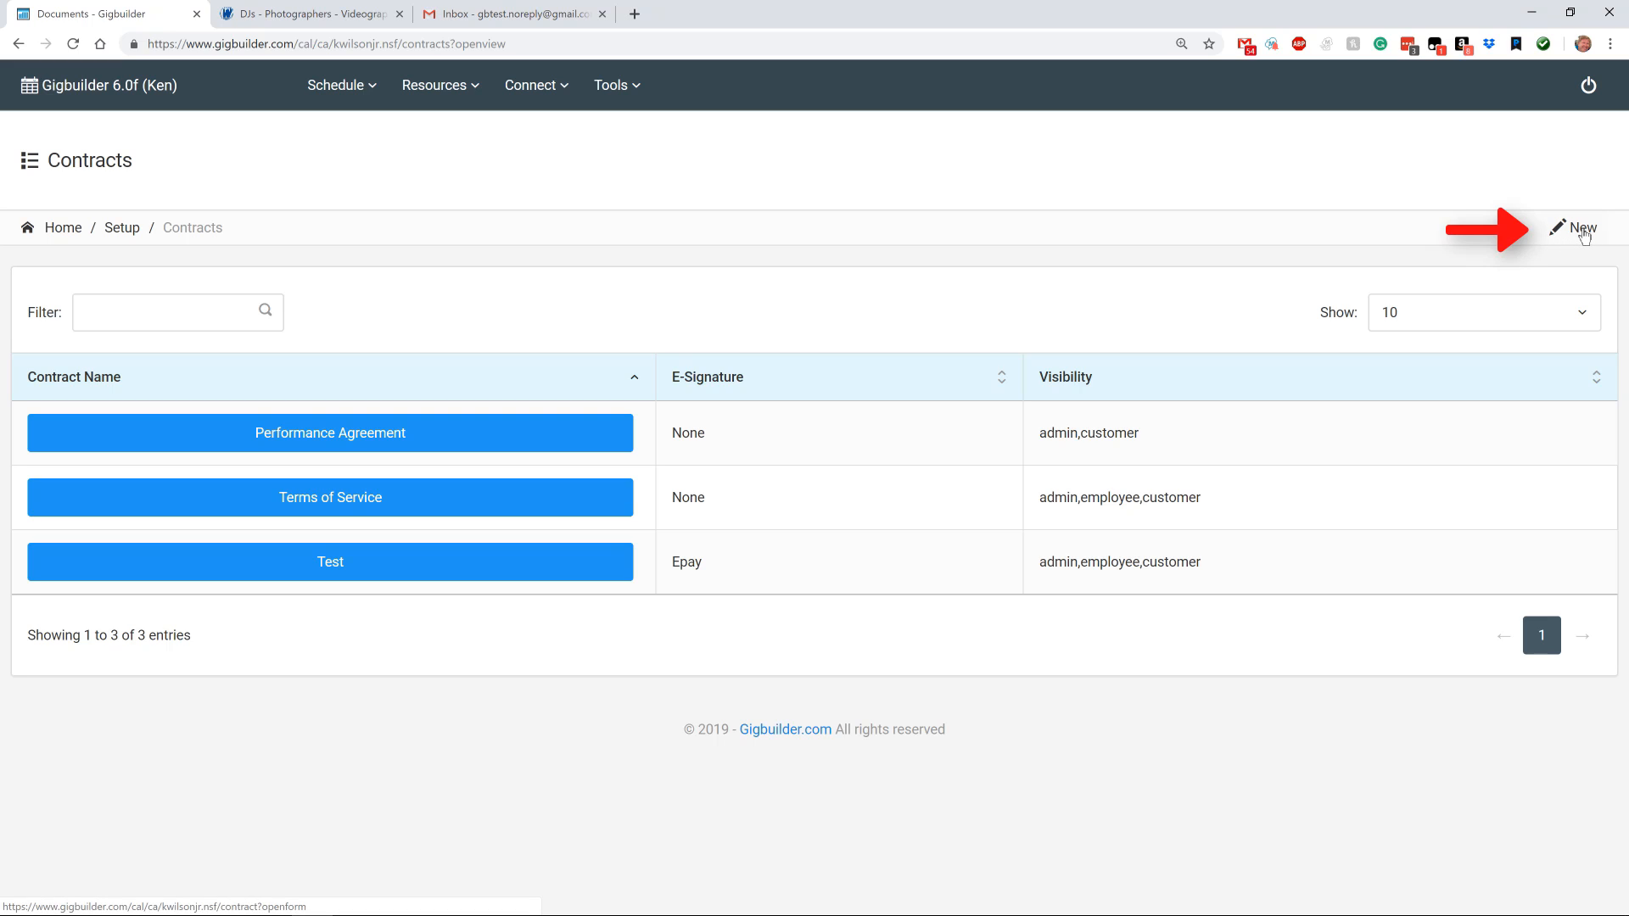
Step: Create a new contract with both the contract title and the client title set to "Party Contract"
click(1582, 229)
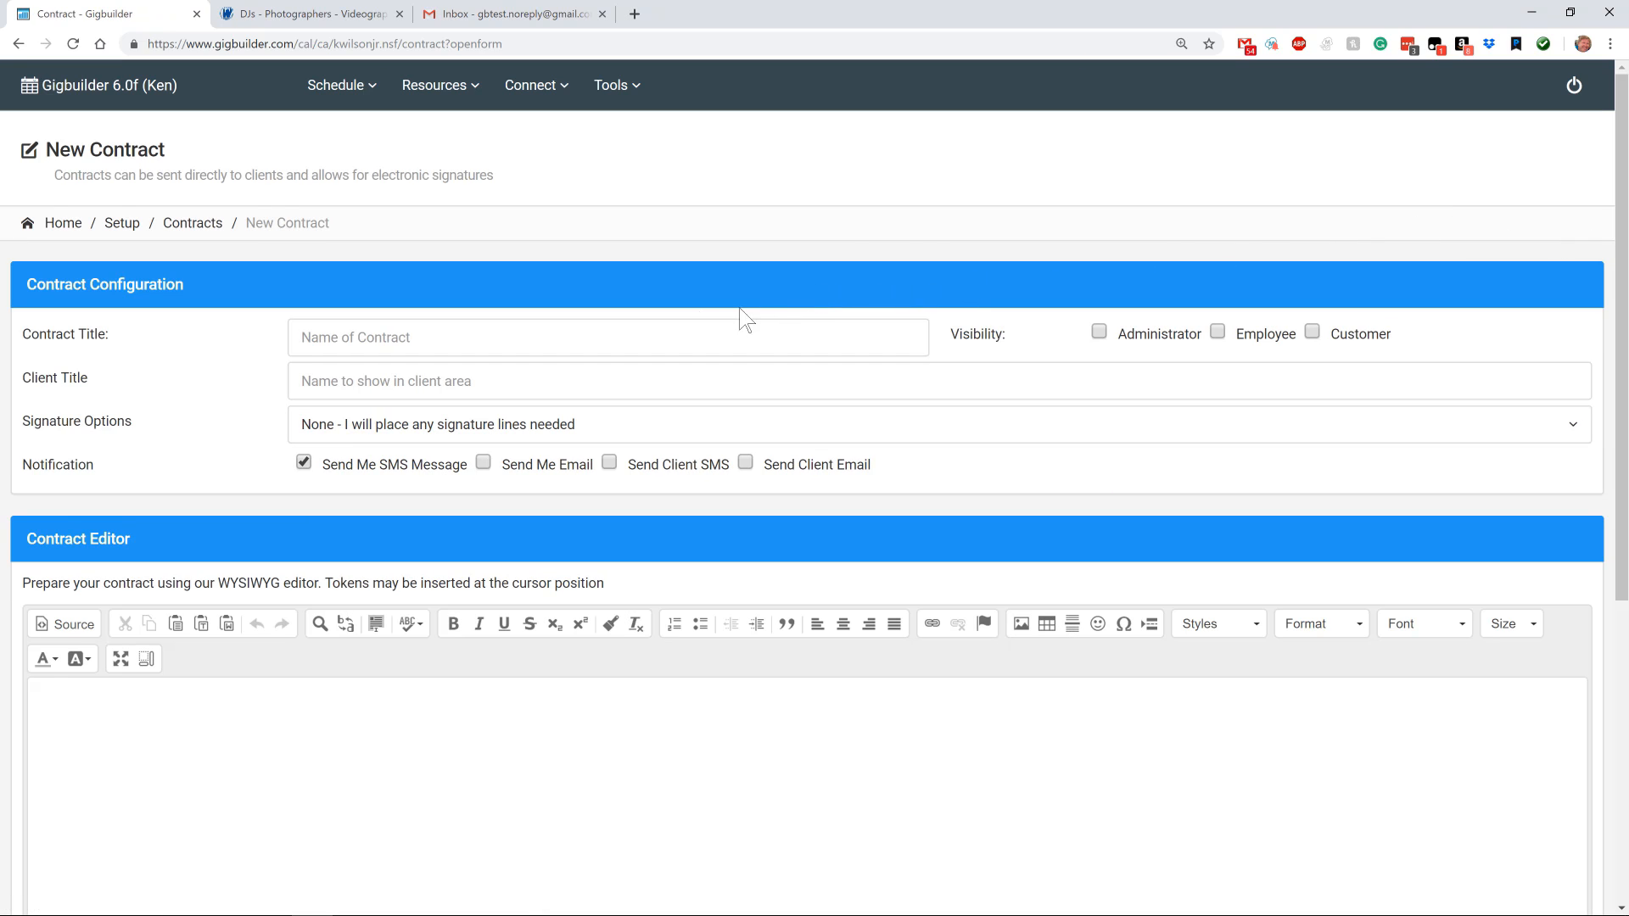
click(387, 344)
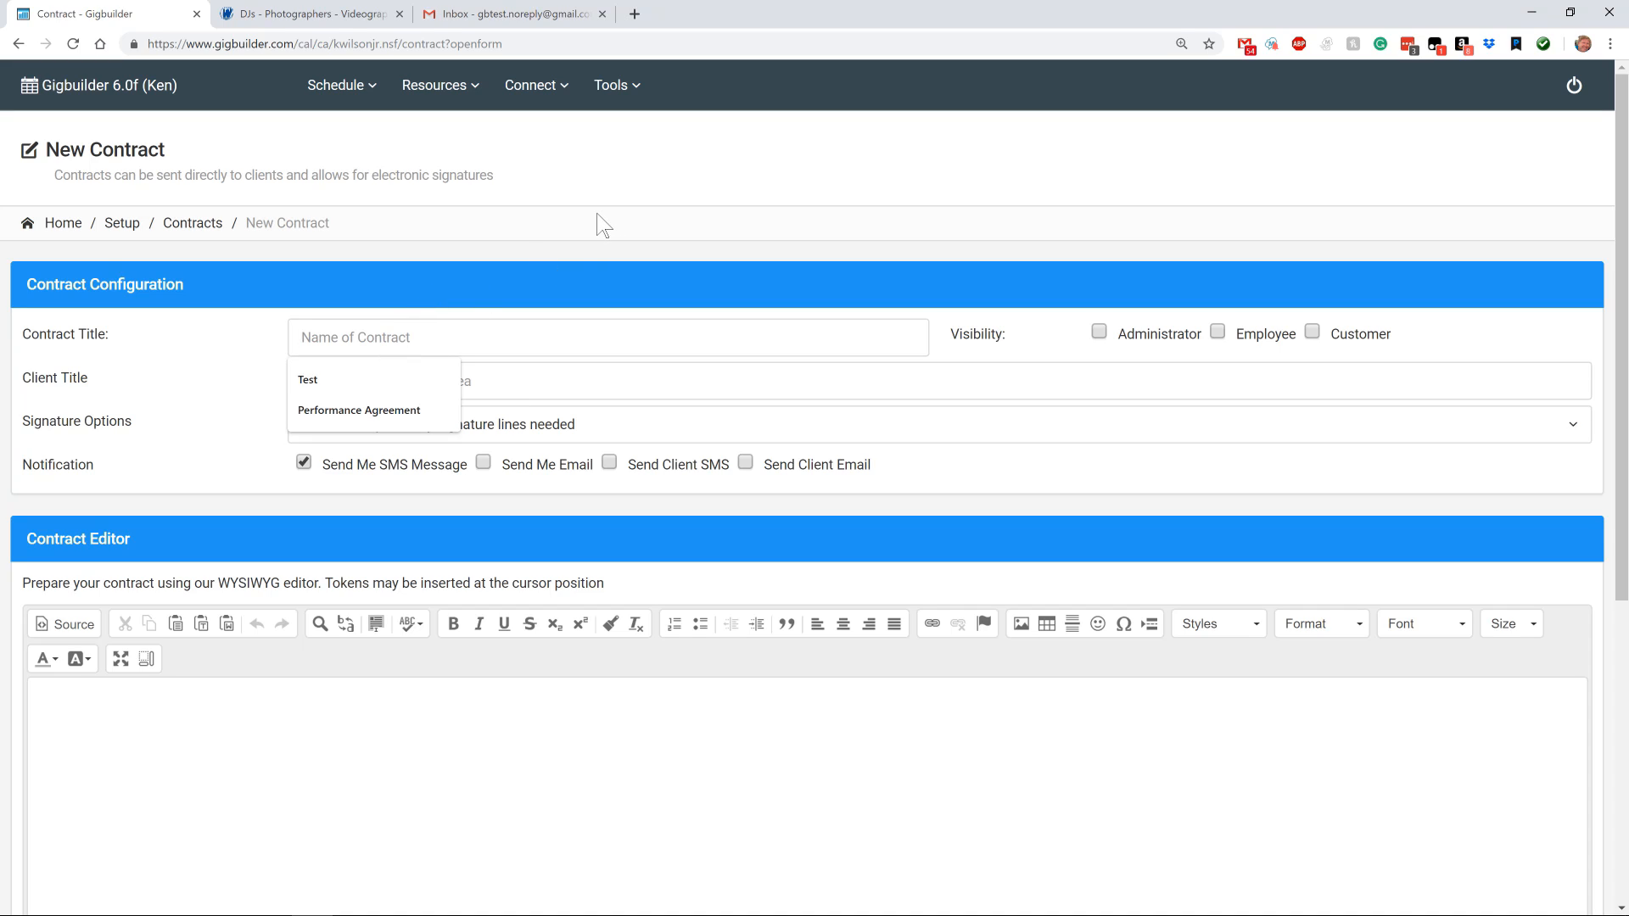
text(Party)
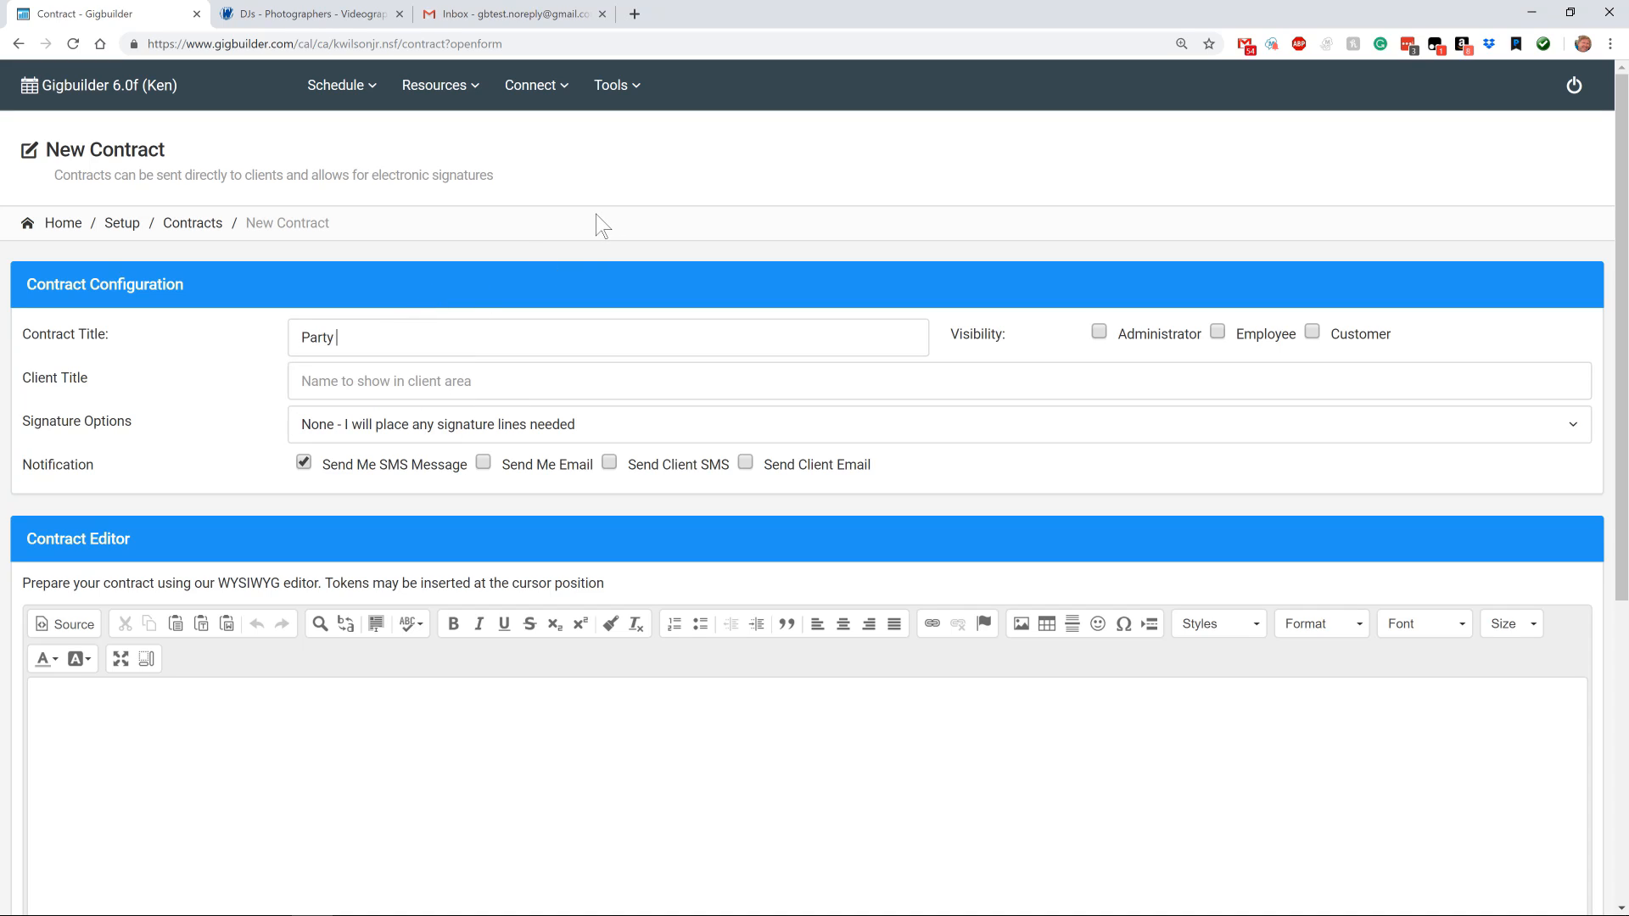
text( Contract)
click(390, 381)
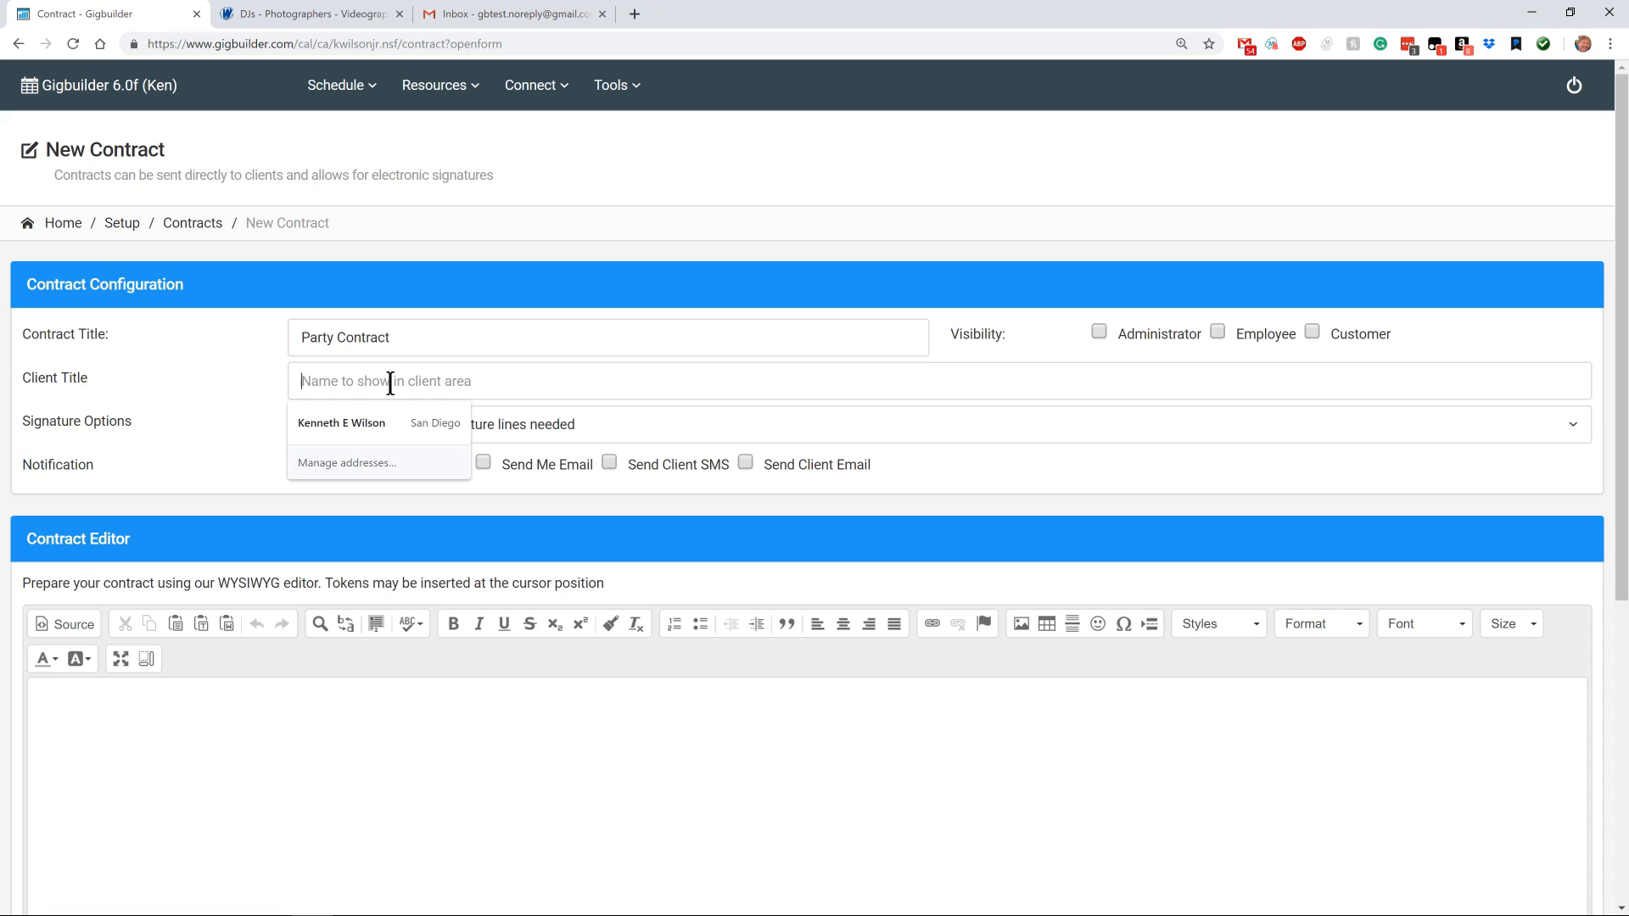
text(P)
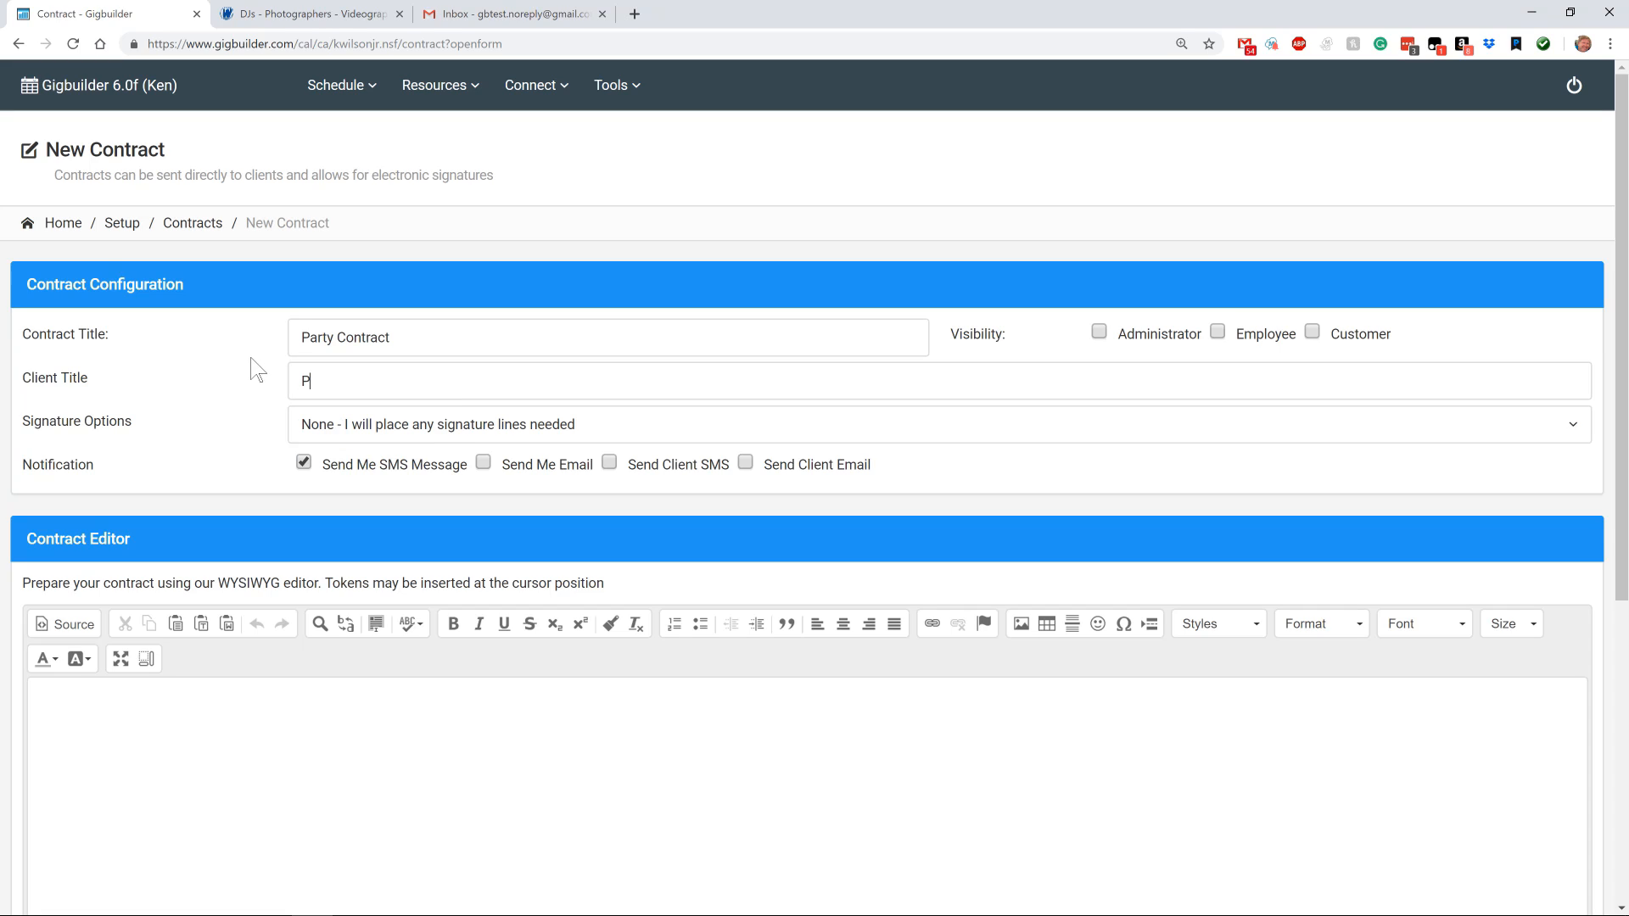
text(arty Contract)
Step: Make the contract visible to Administrator and Customer, and set its signature option to Electronic + Epay
click(1103, 330)
click(1310, 332)
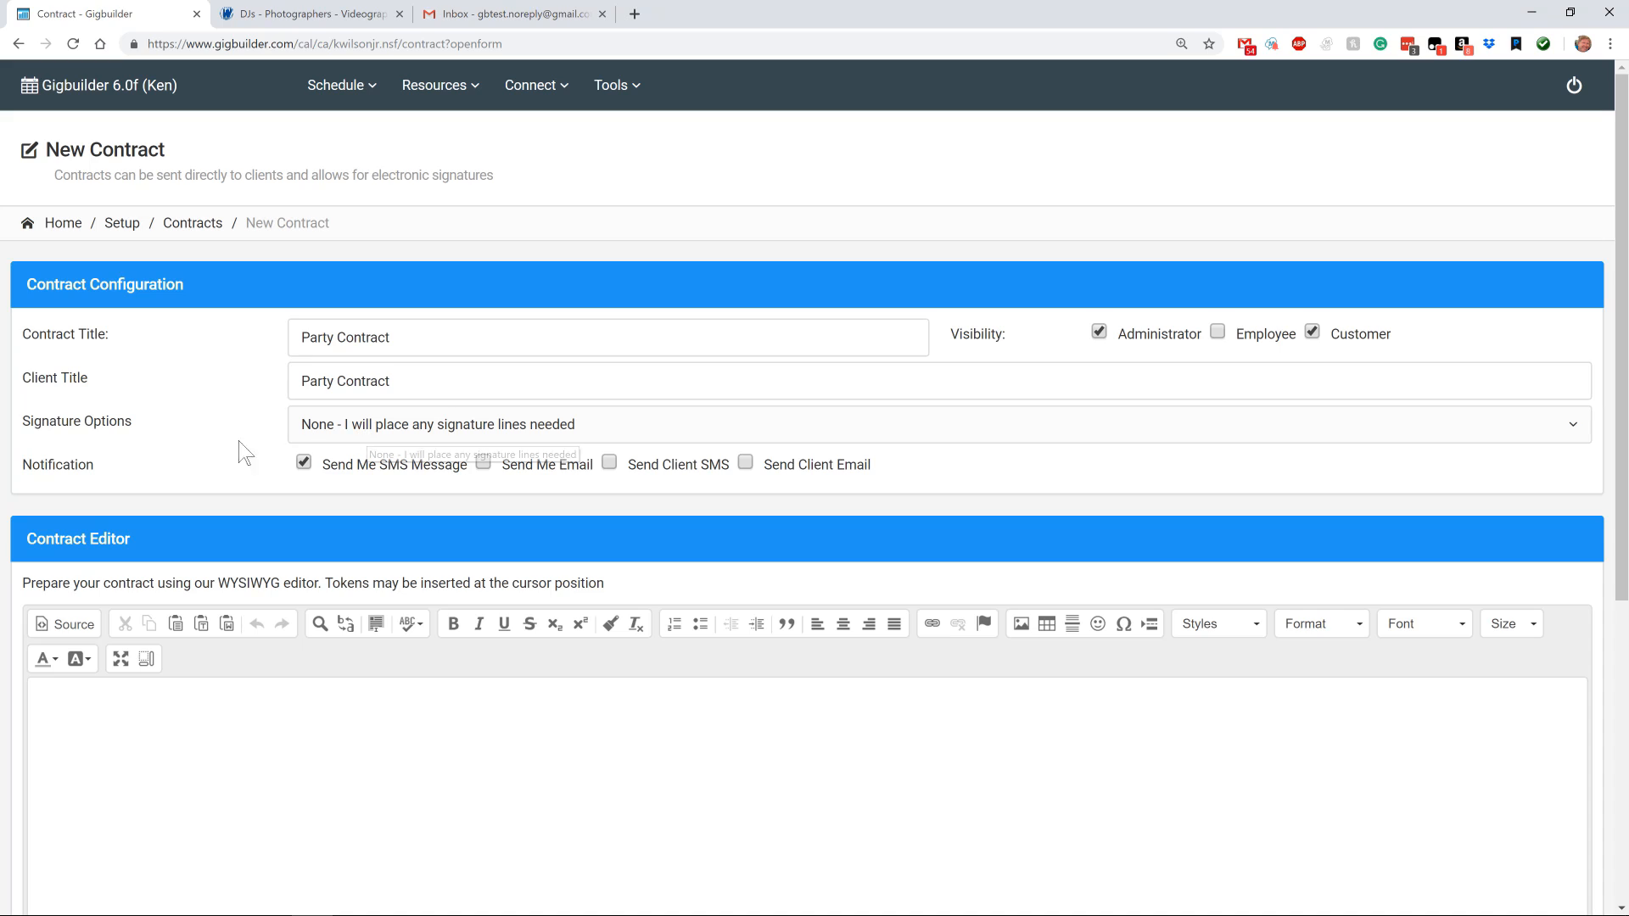
drag(165, 428, 23, 421)
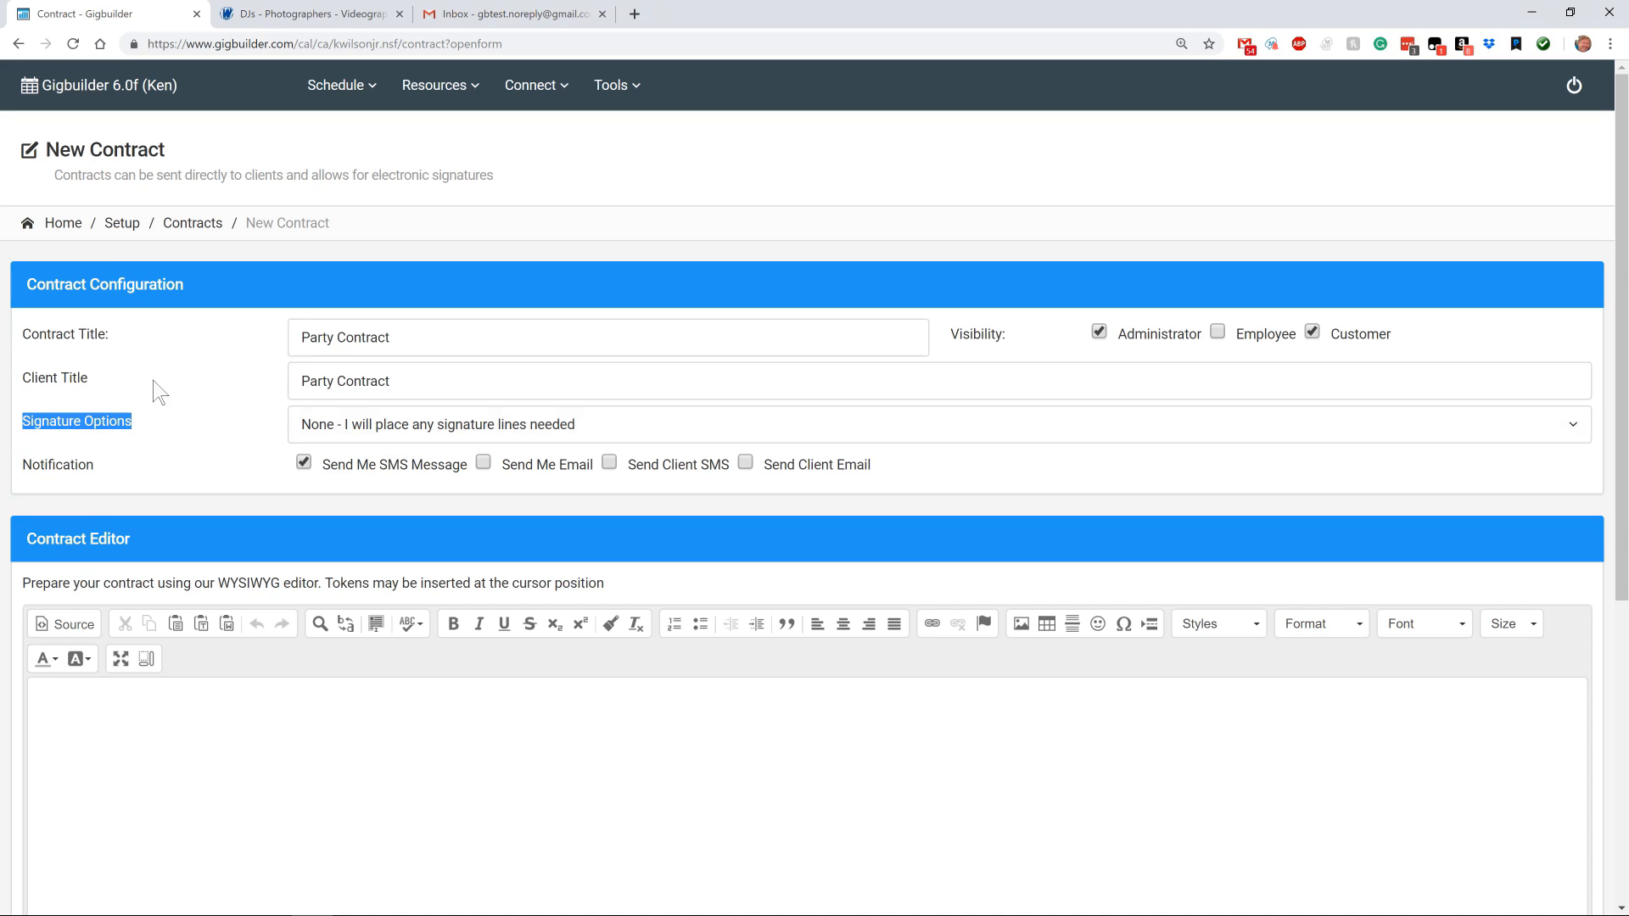
click(404, 431)
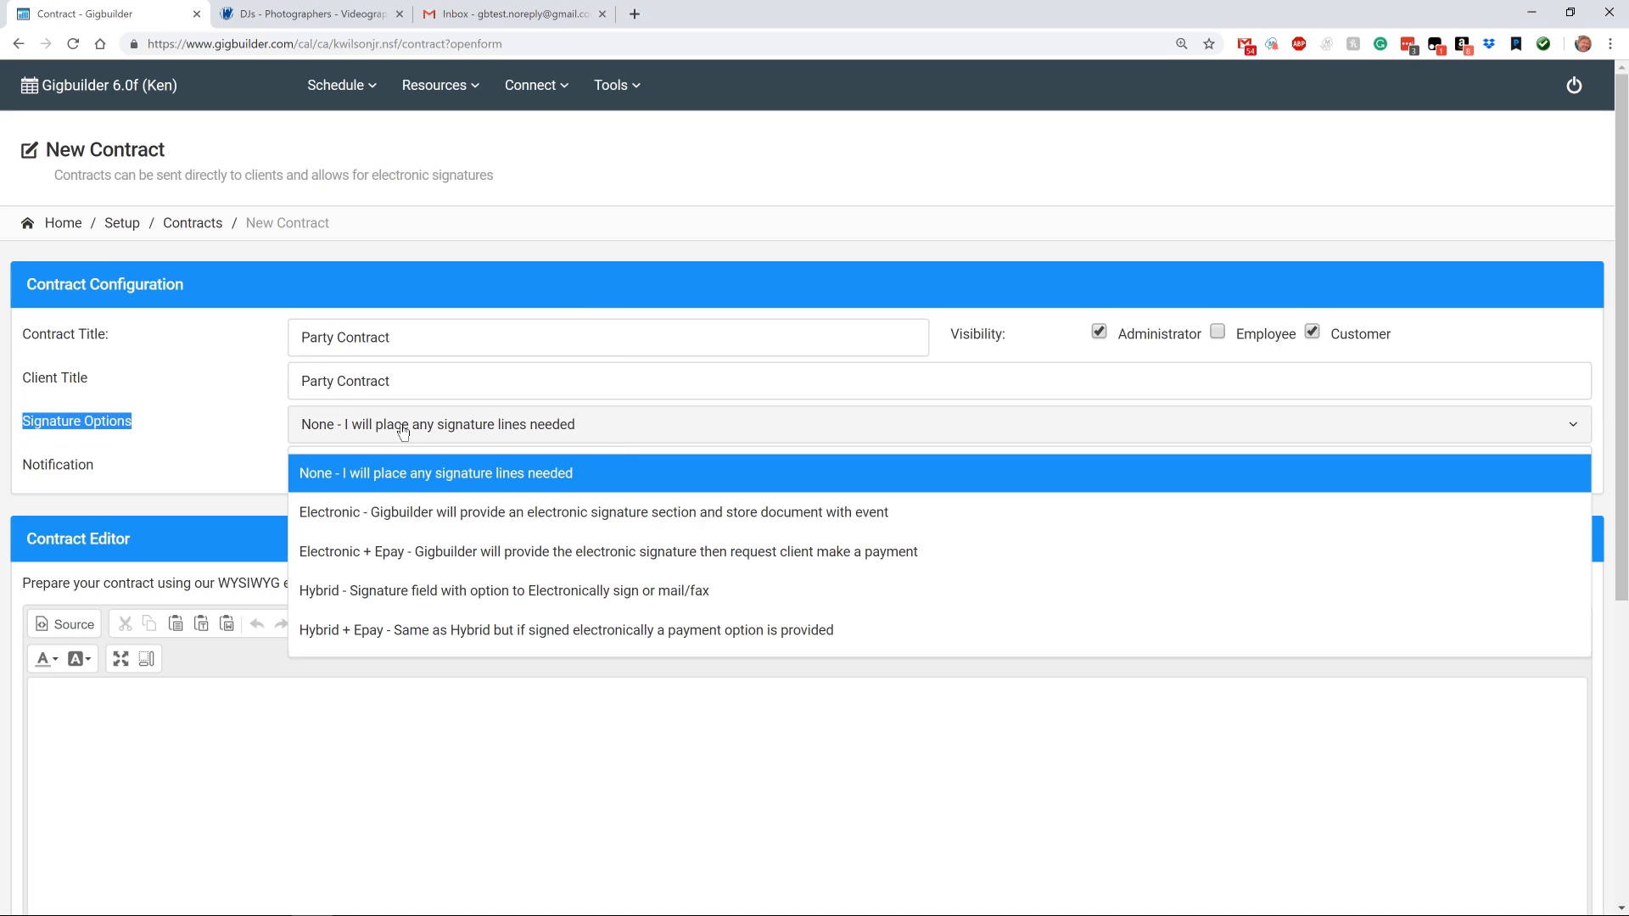
click(390, 556)
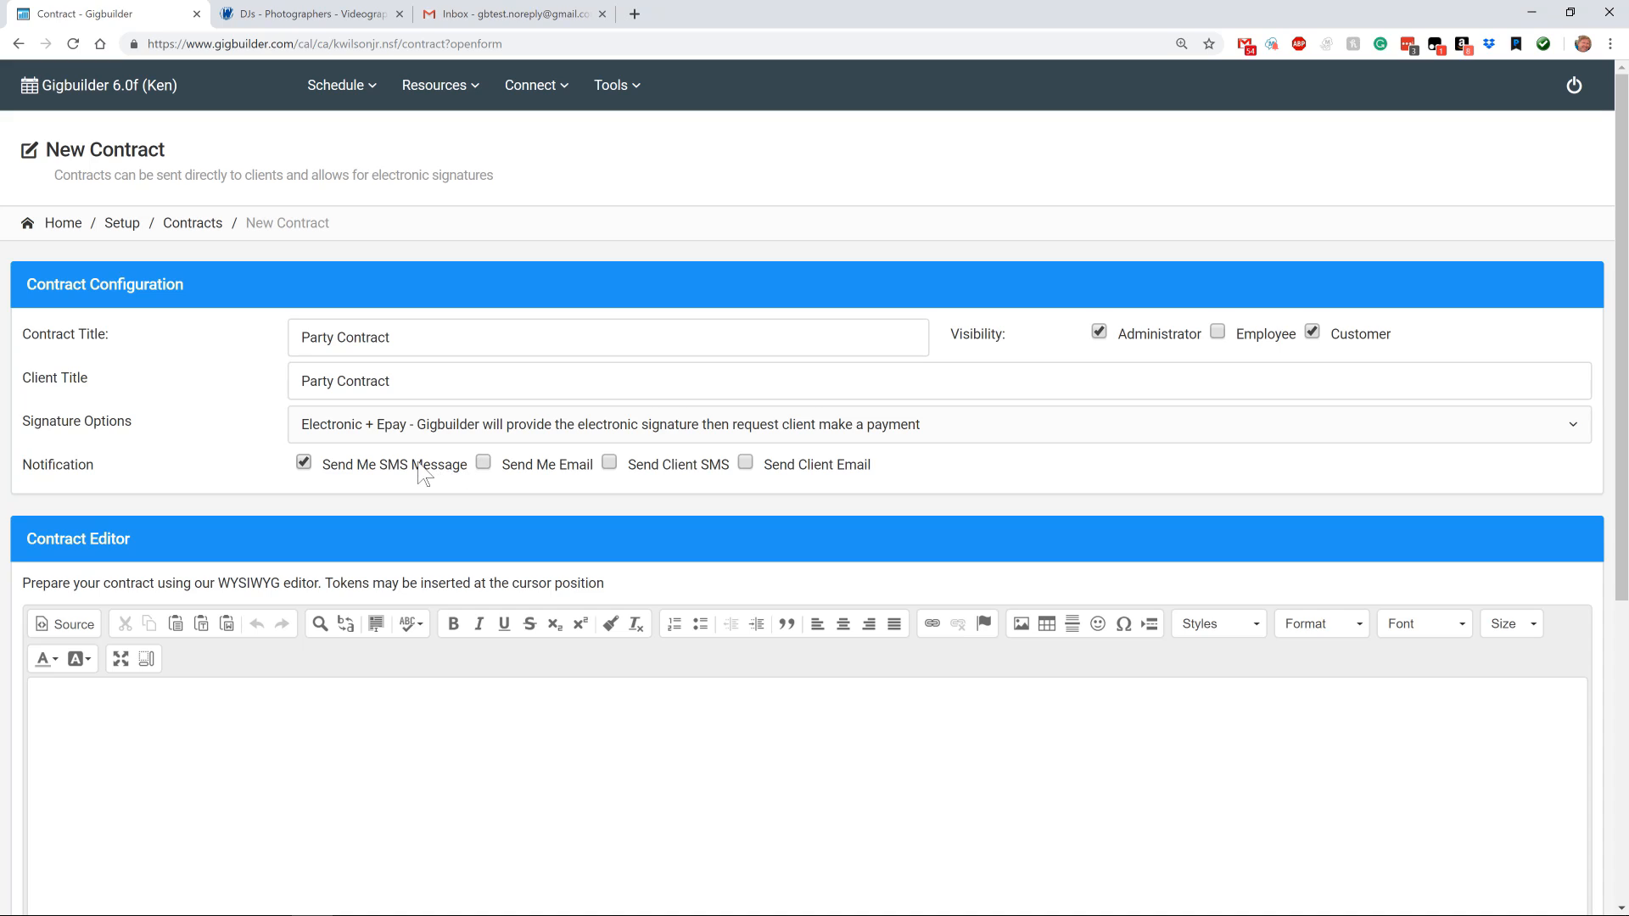
Step: Enable the Send Me Email, Send Client SMS and Send Client Email notifications for the contract
click(485, 463)
click(610, 463)
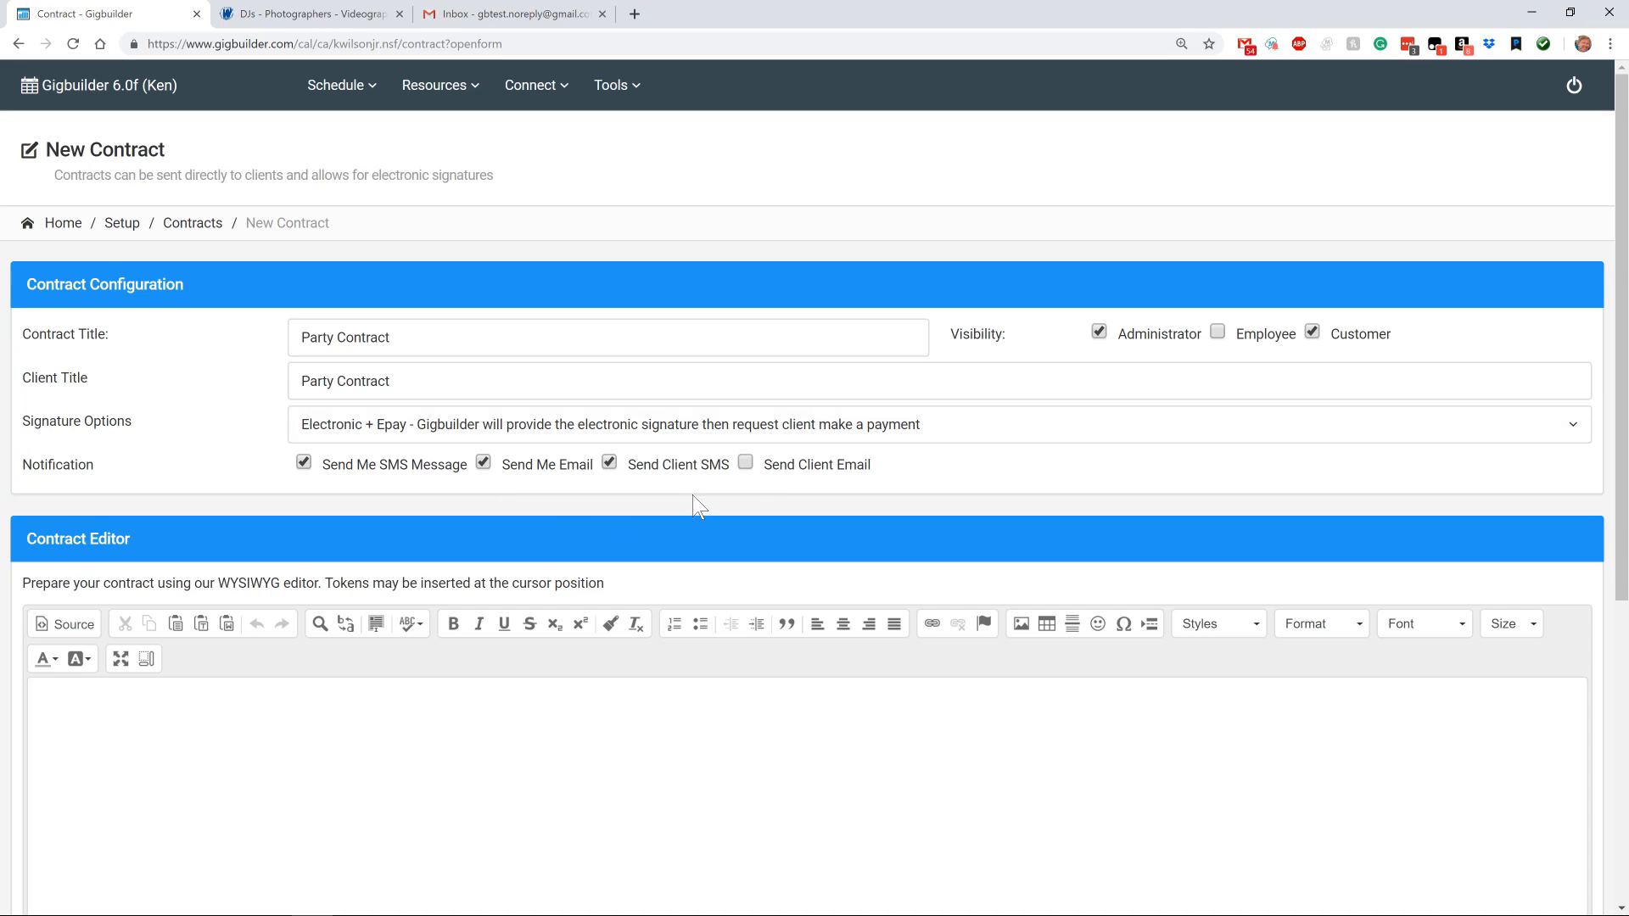
click(747, 464)
Step: Center the first line of the empty contract body in the Contract Editor
scroll(399, 615, down, 3)
click(400, 610)
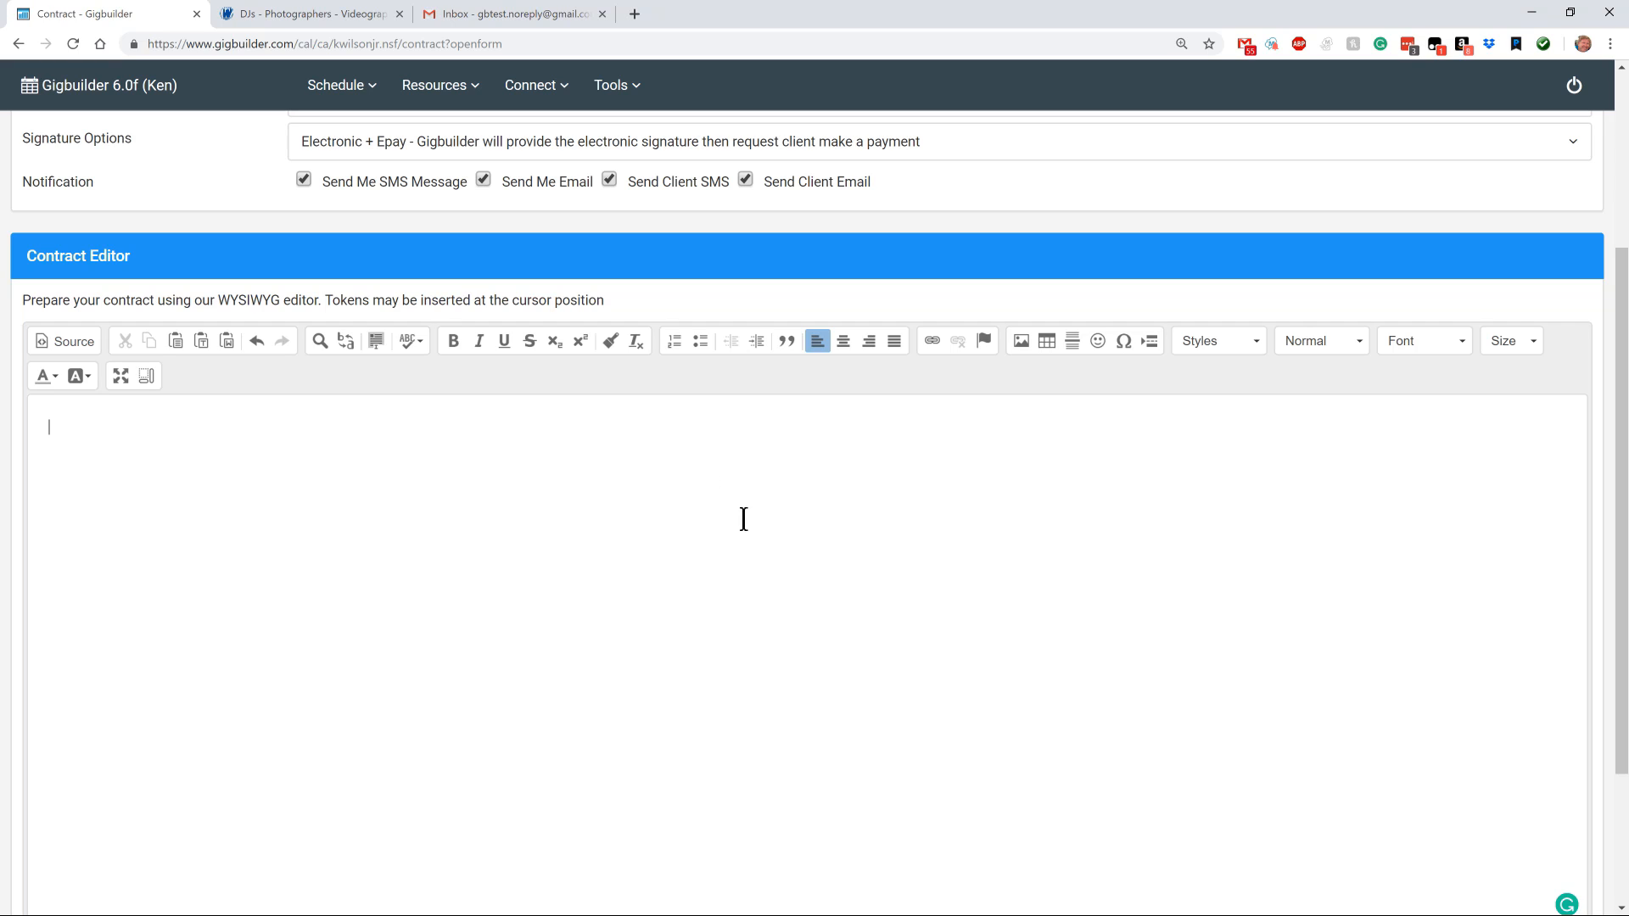
click(844, 342)
Step: Start inserting an image in the contract, using the image address copied from the Wedj.com website's logo as its URL
click(1023, 347)
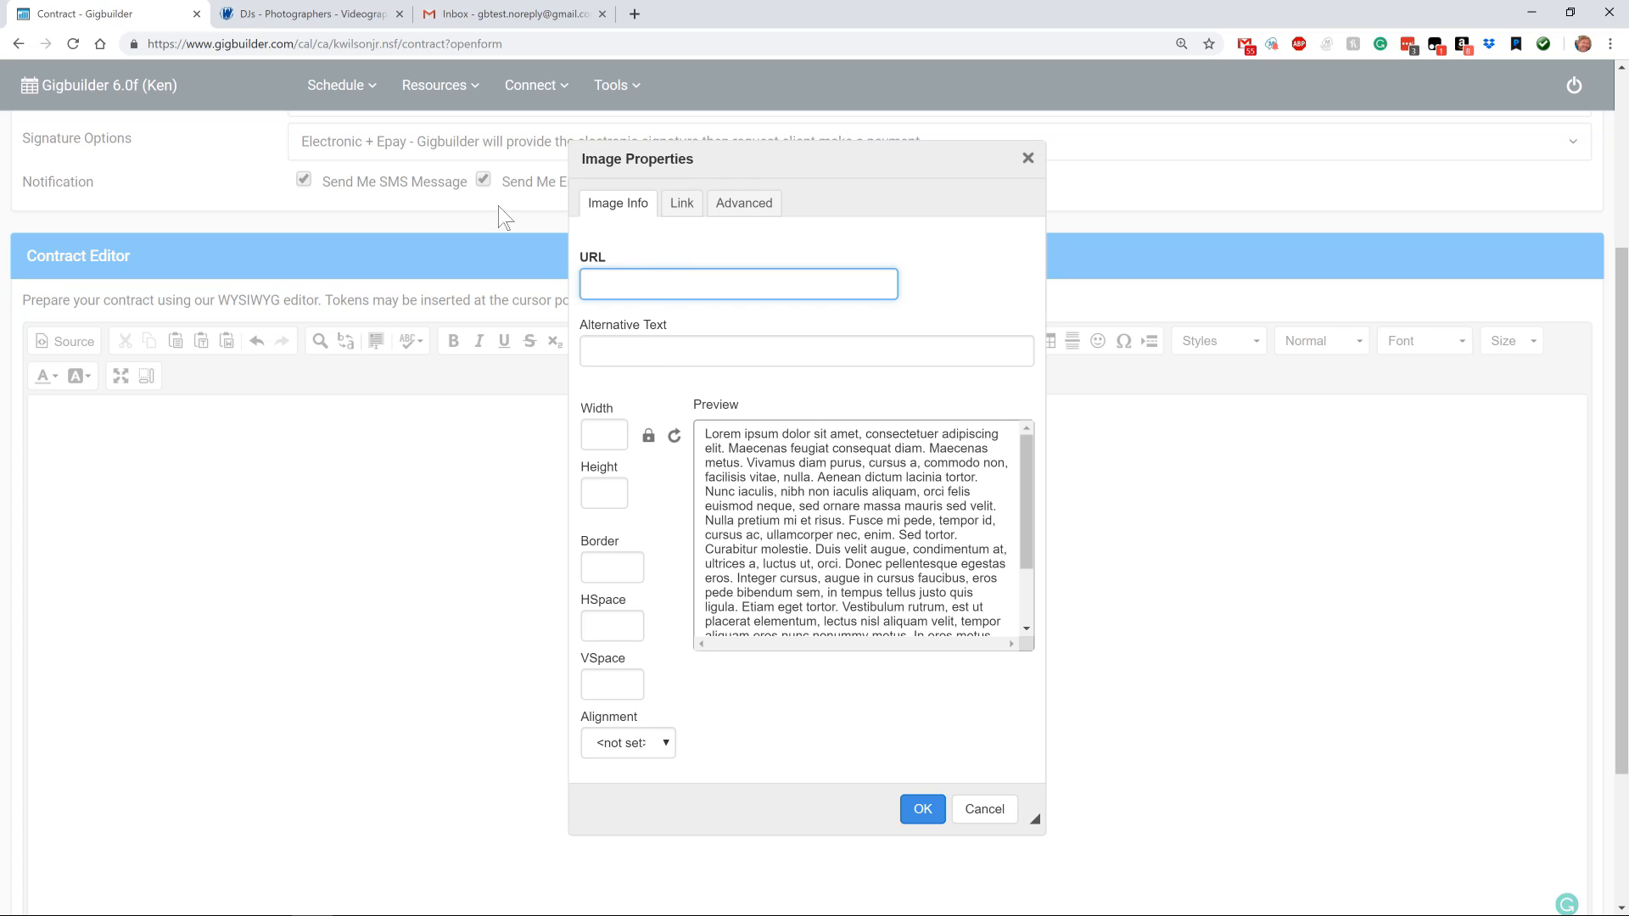
click(302, 14)
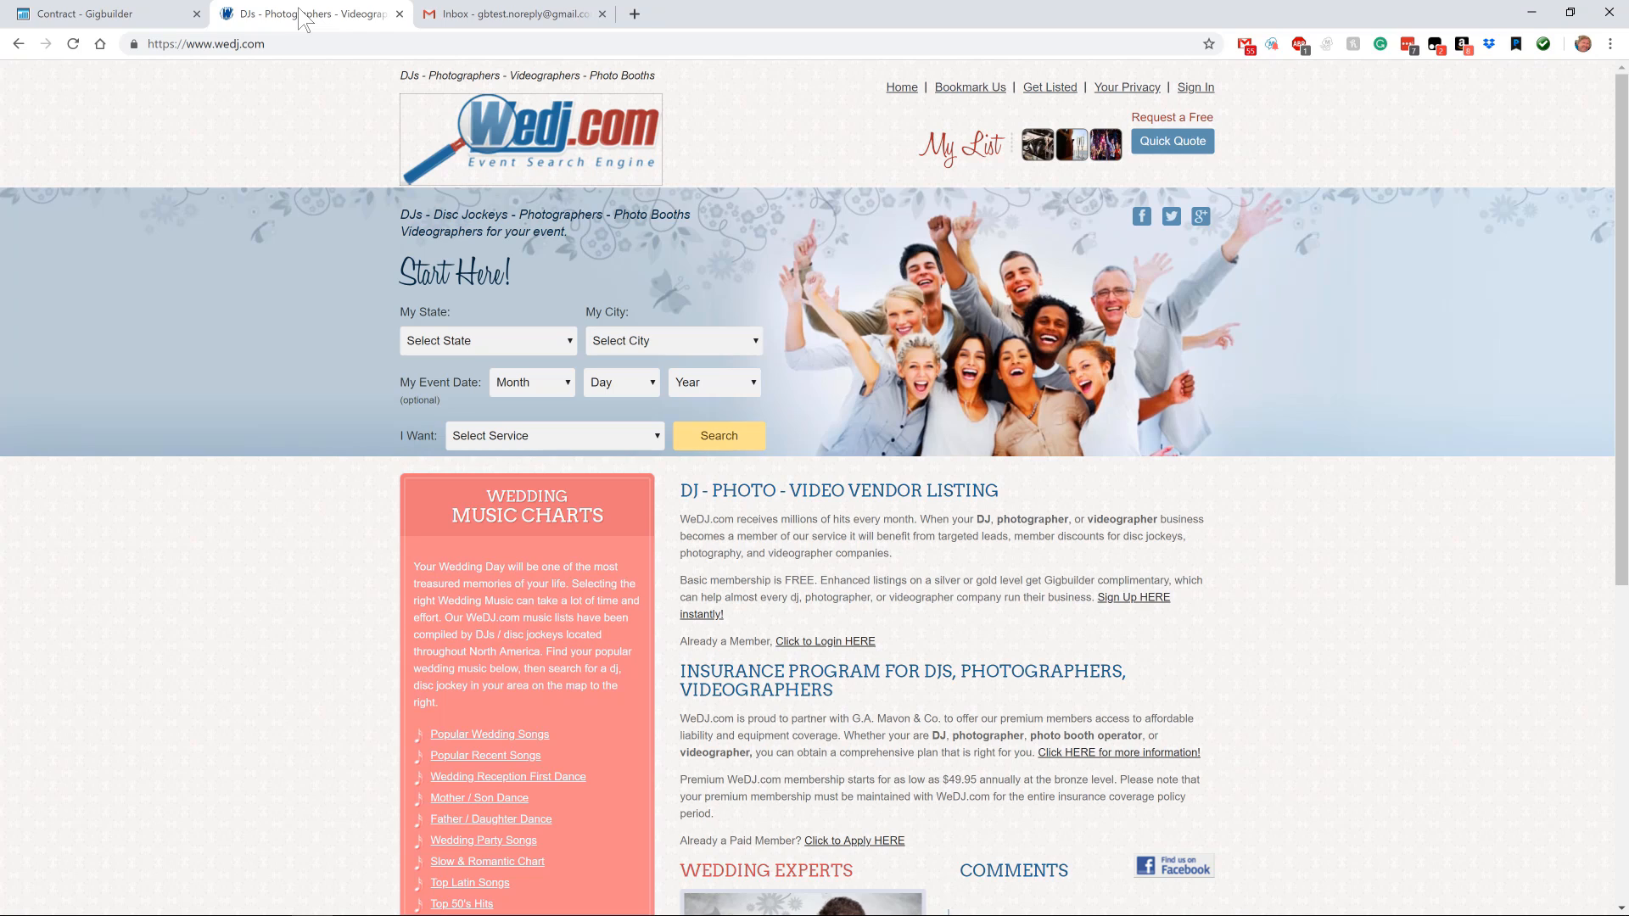
right_click(519, 135)
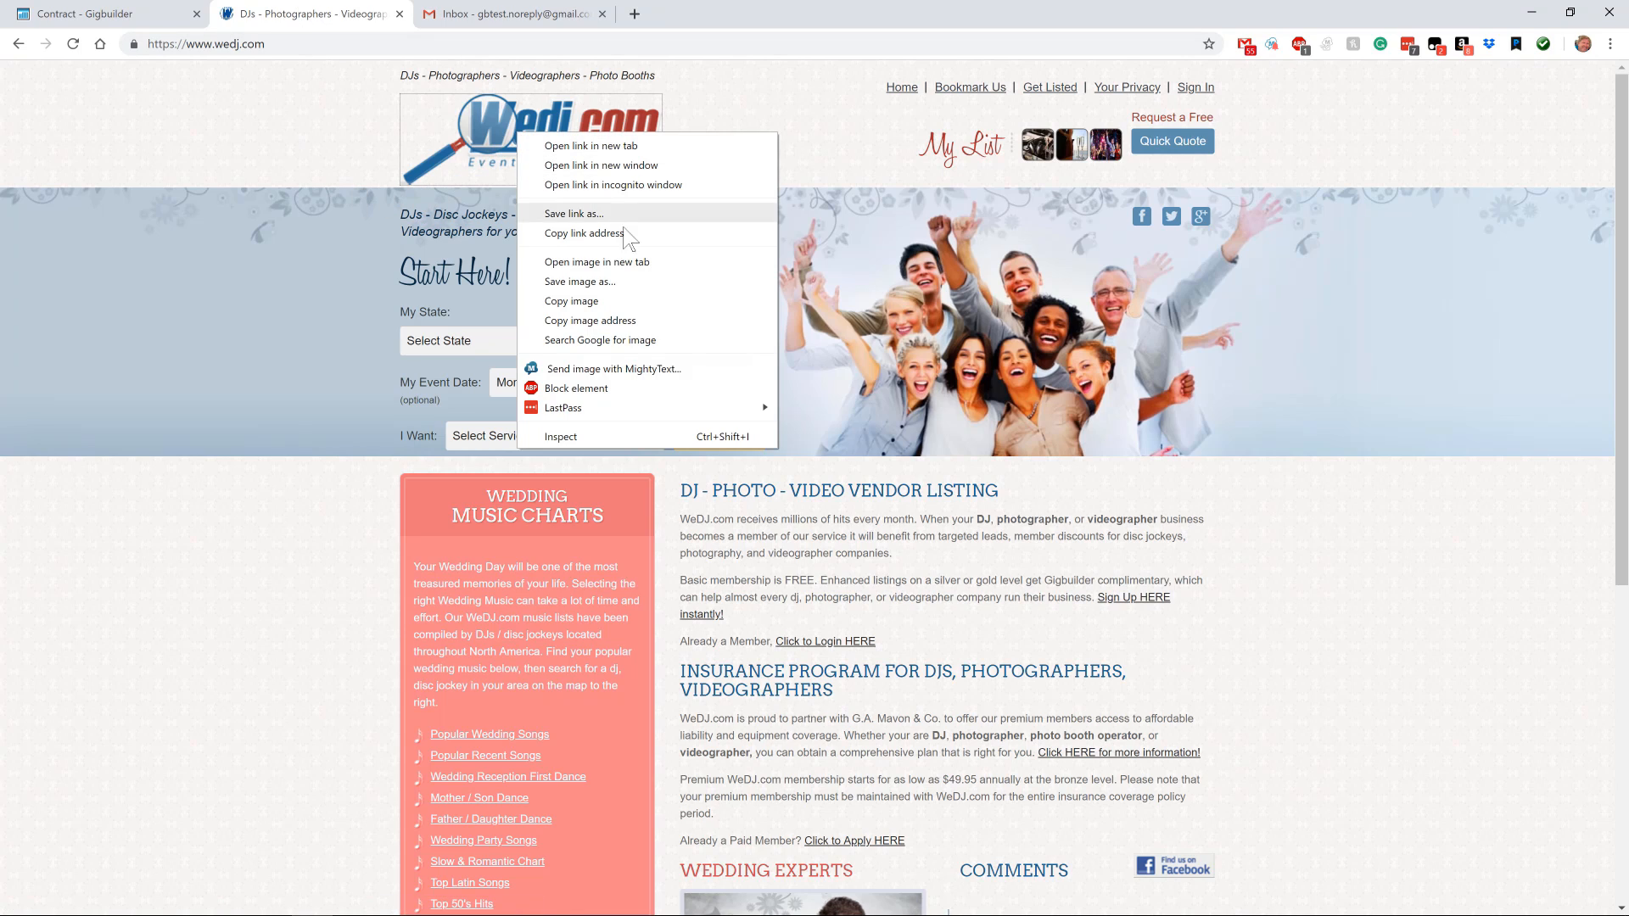
click(629, 321)
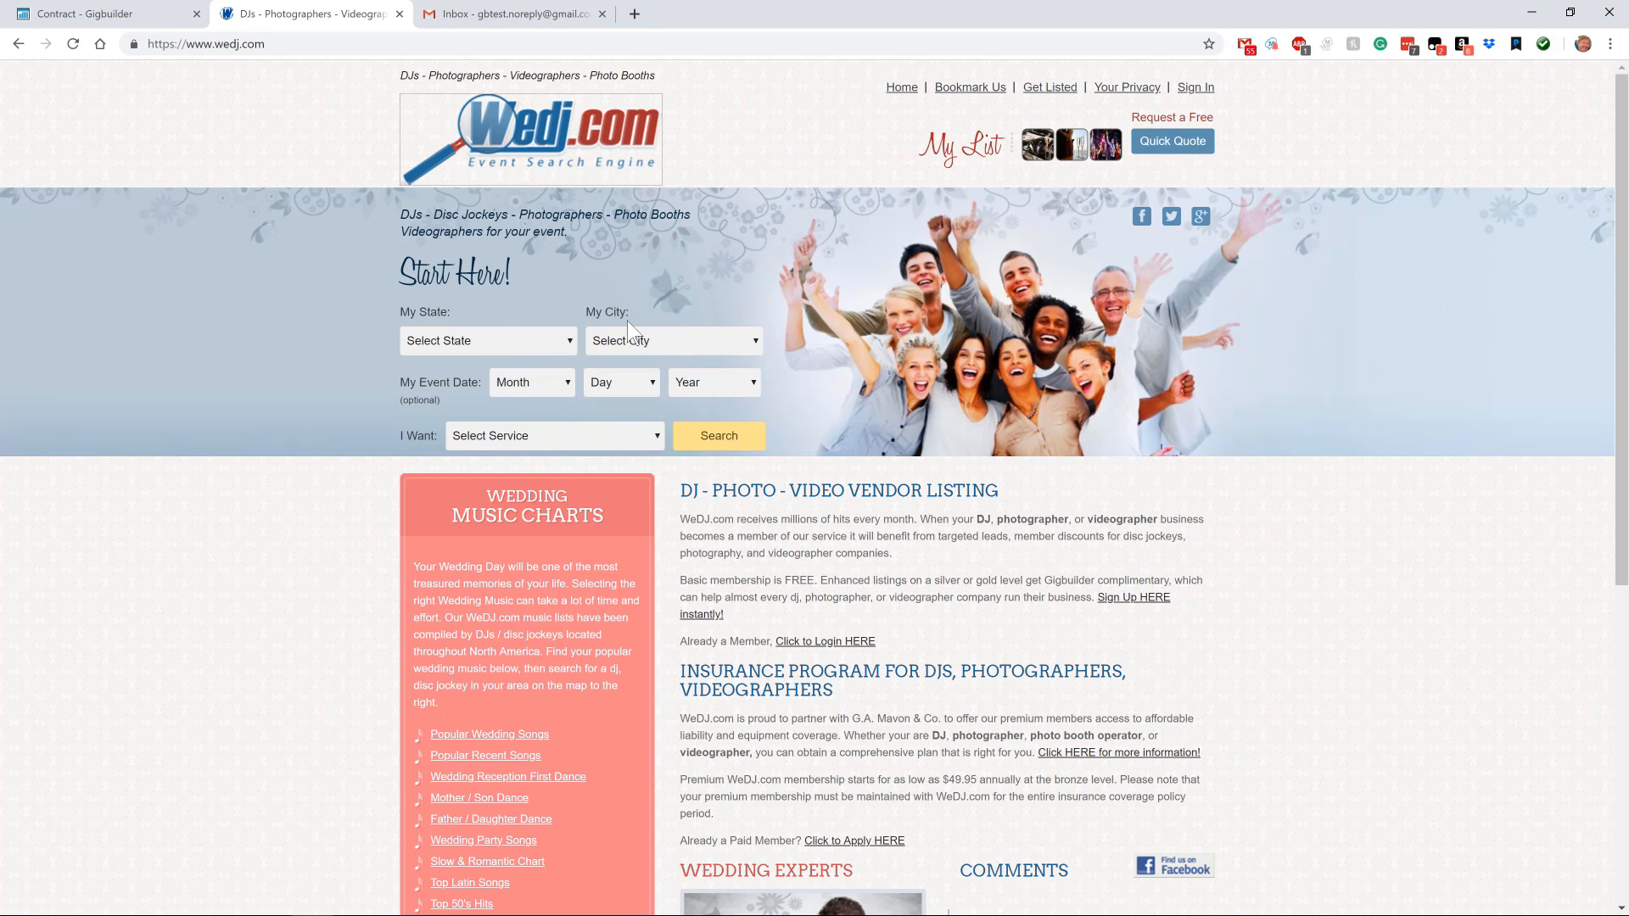
click(161, 15)
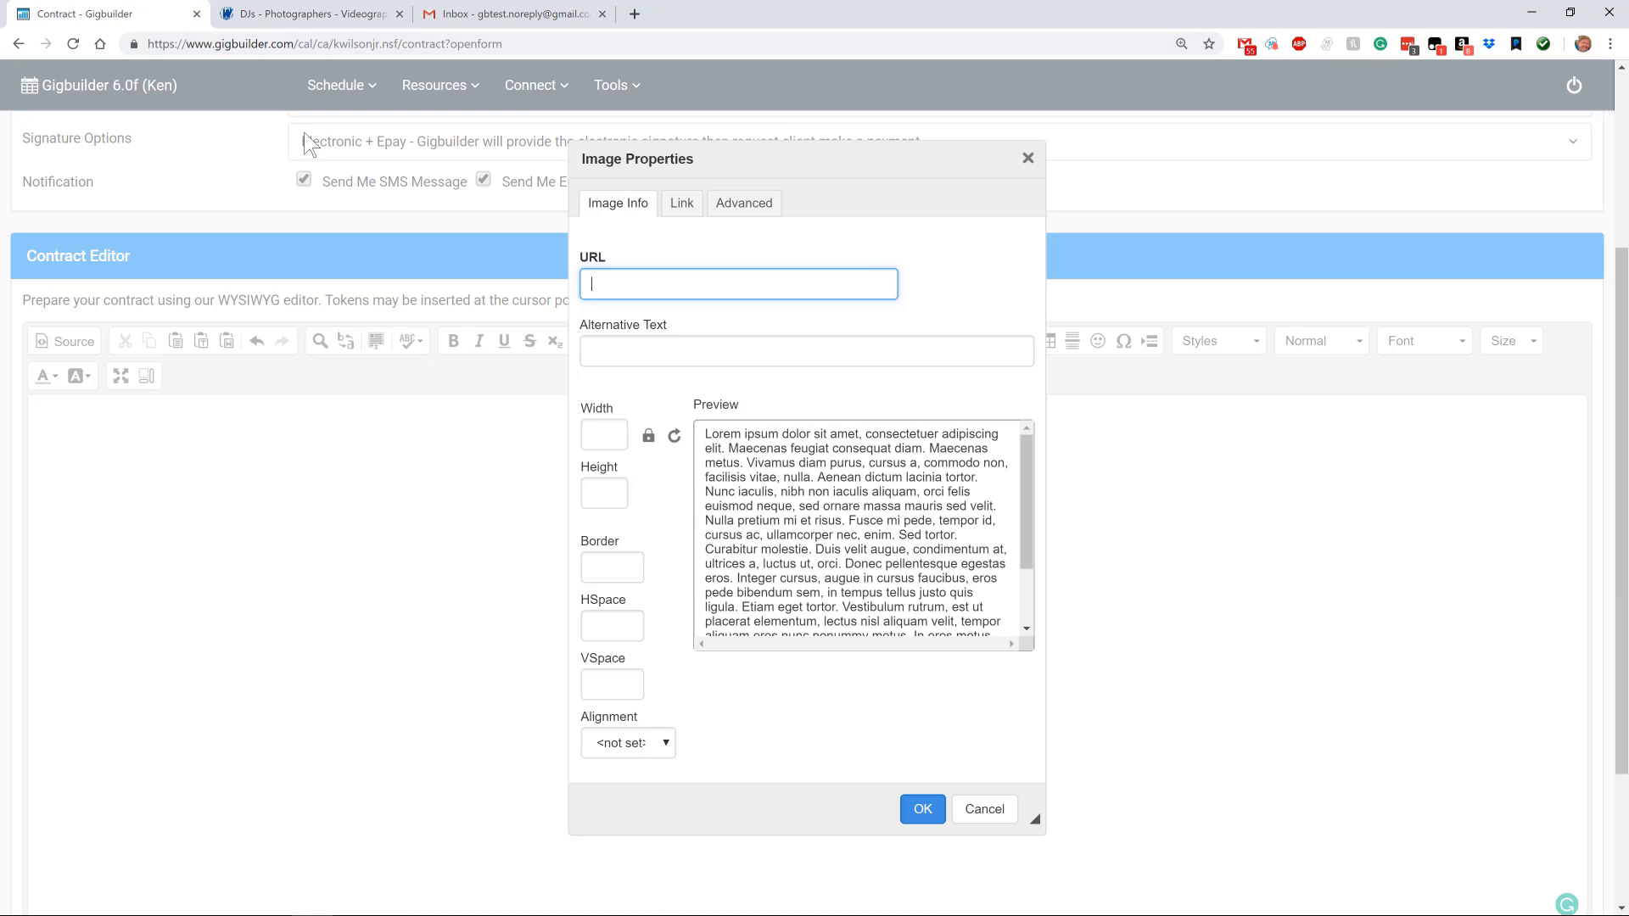
right_click(629, 282)
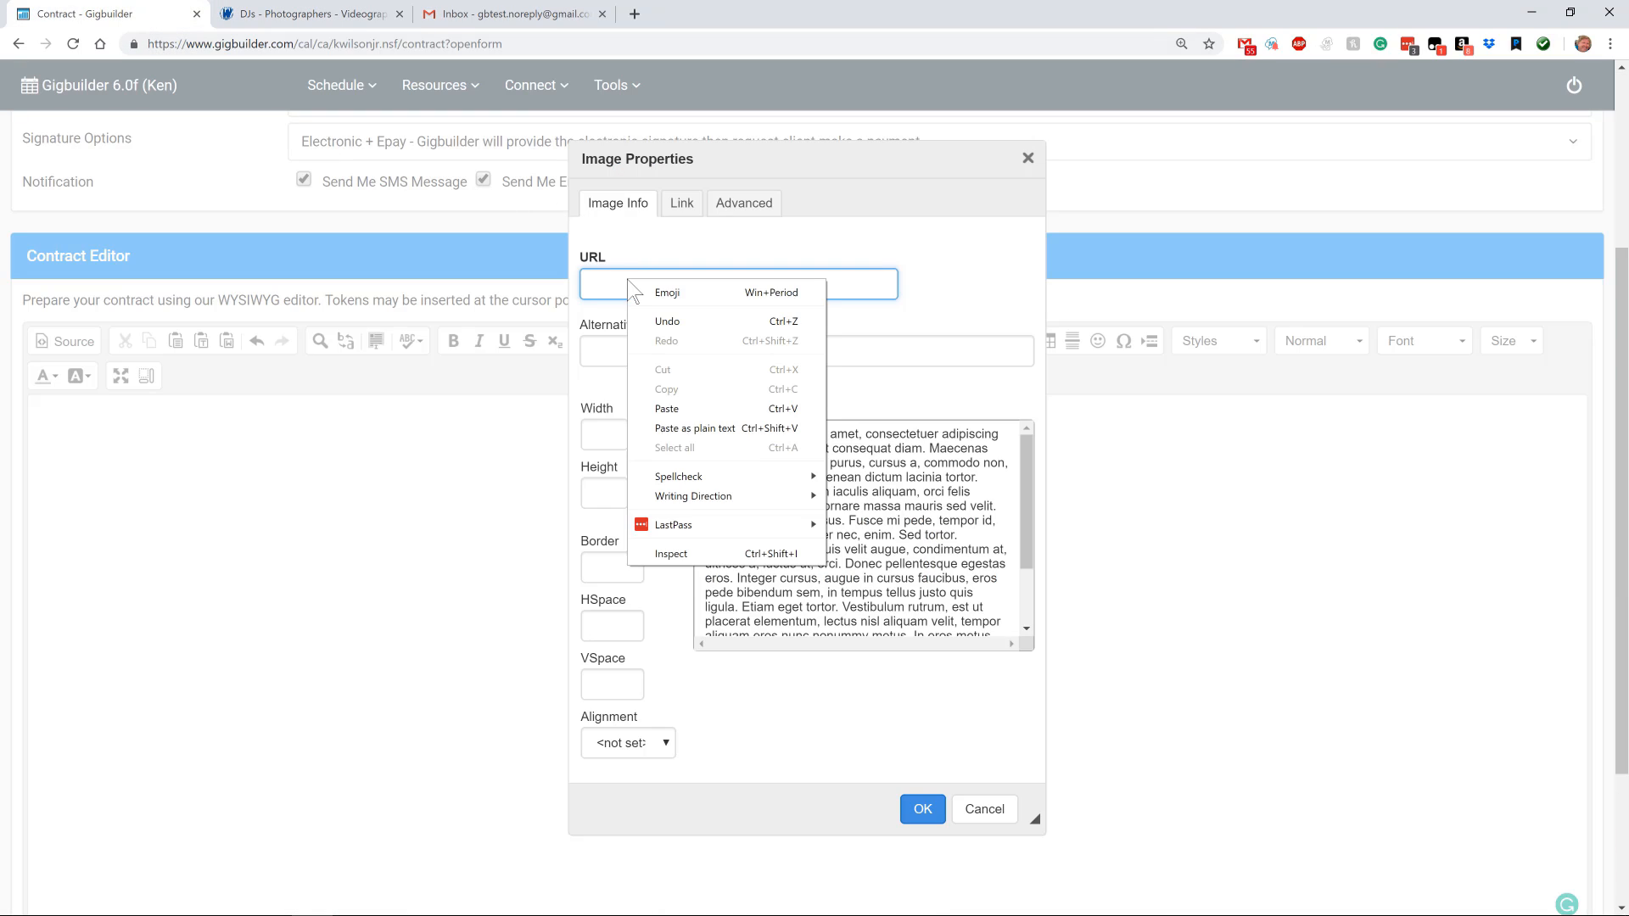
click(670, 410)
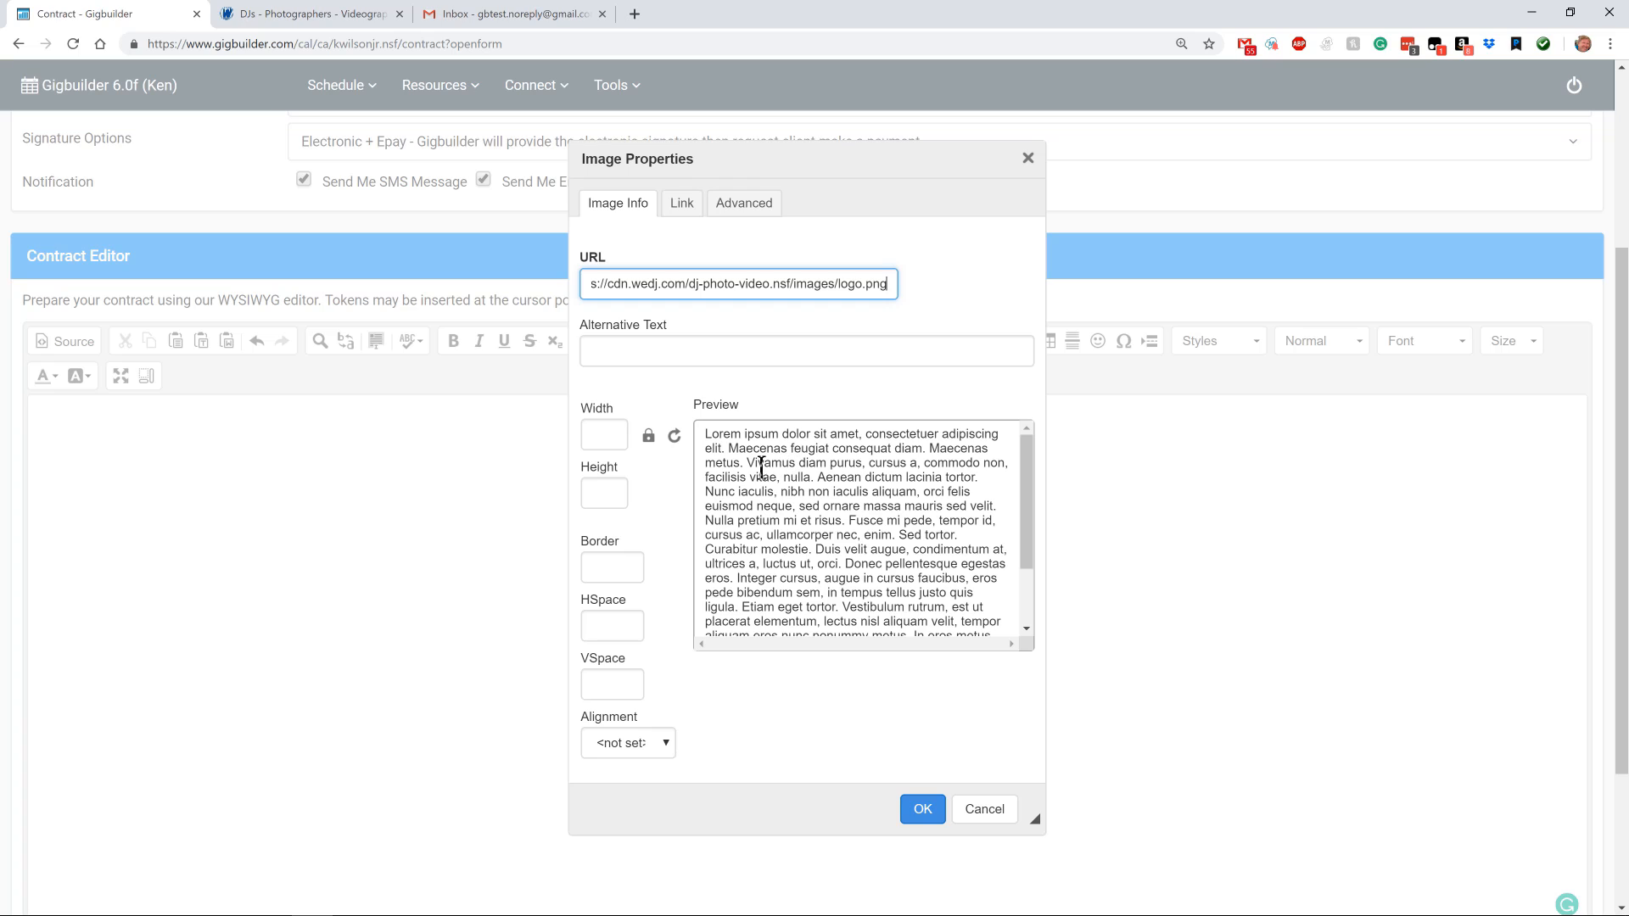
click(711, 439)
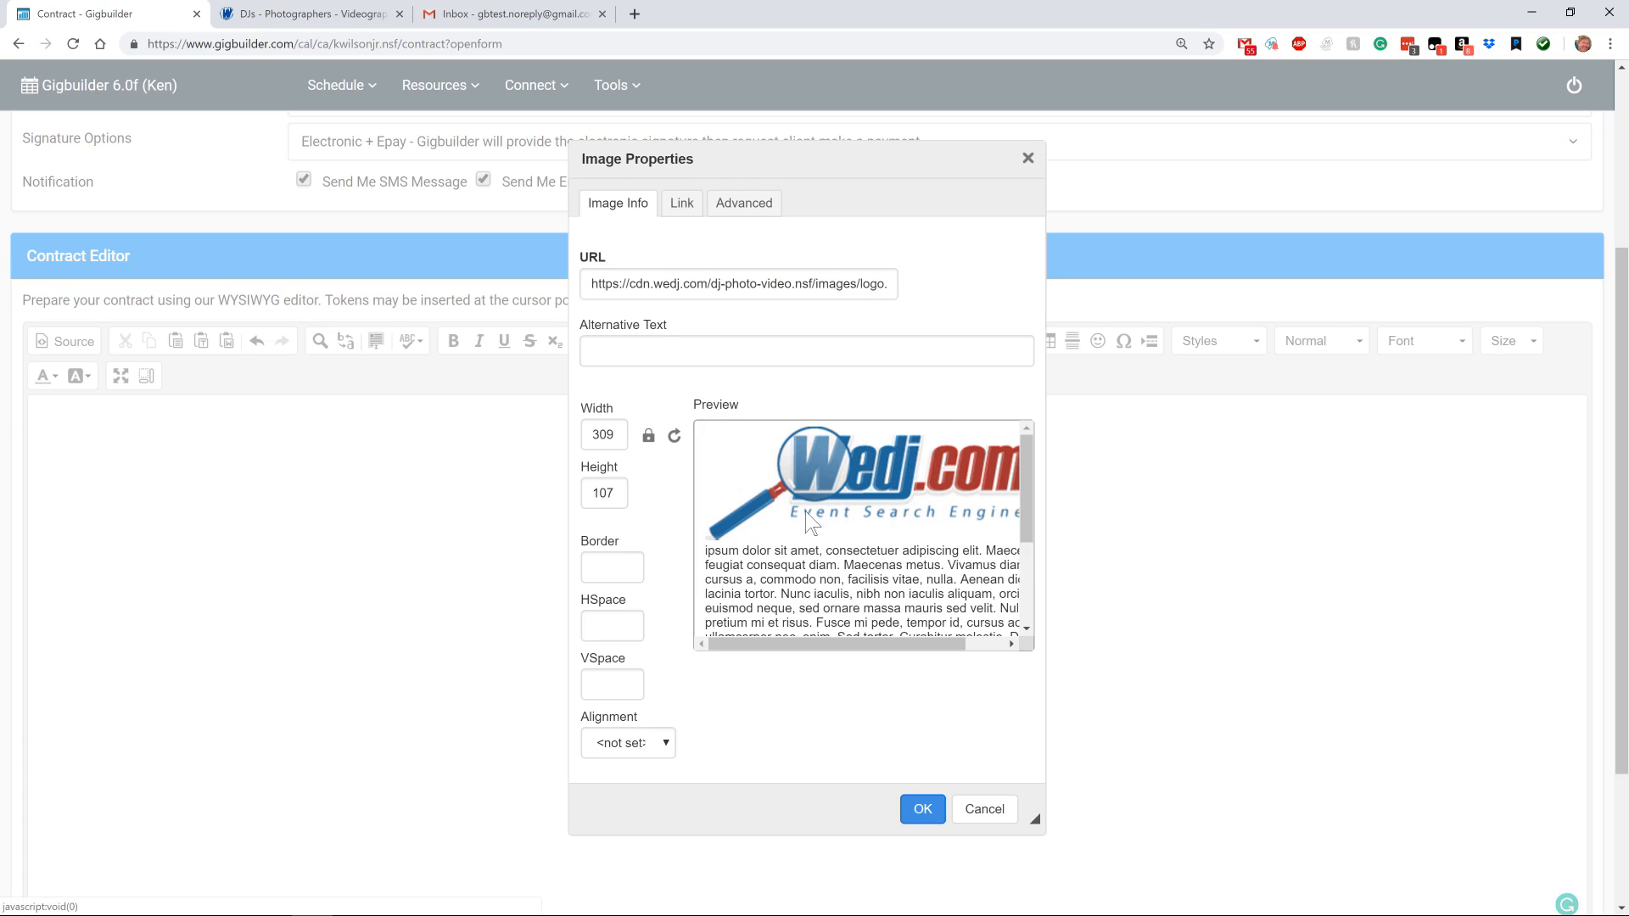
drag(795, 579, 936, 593)
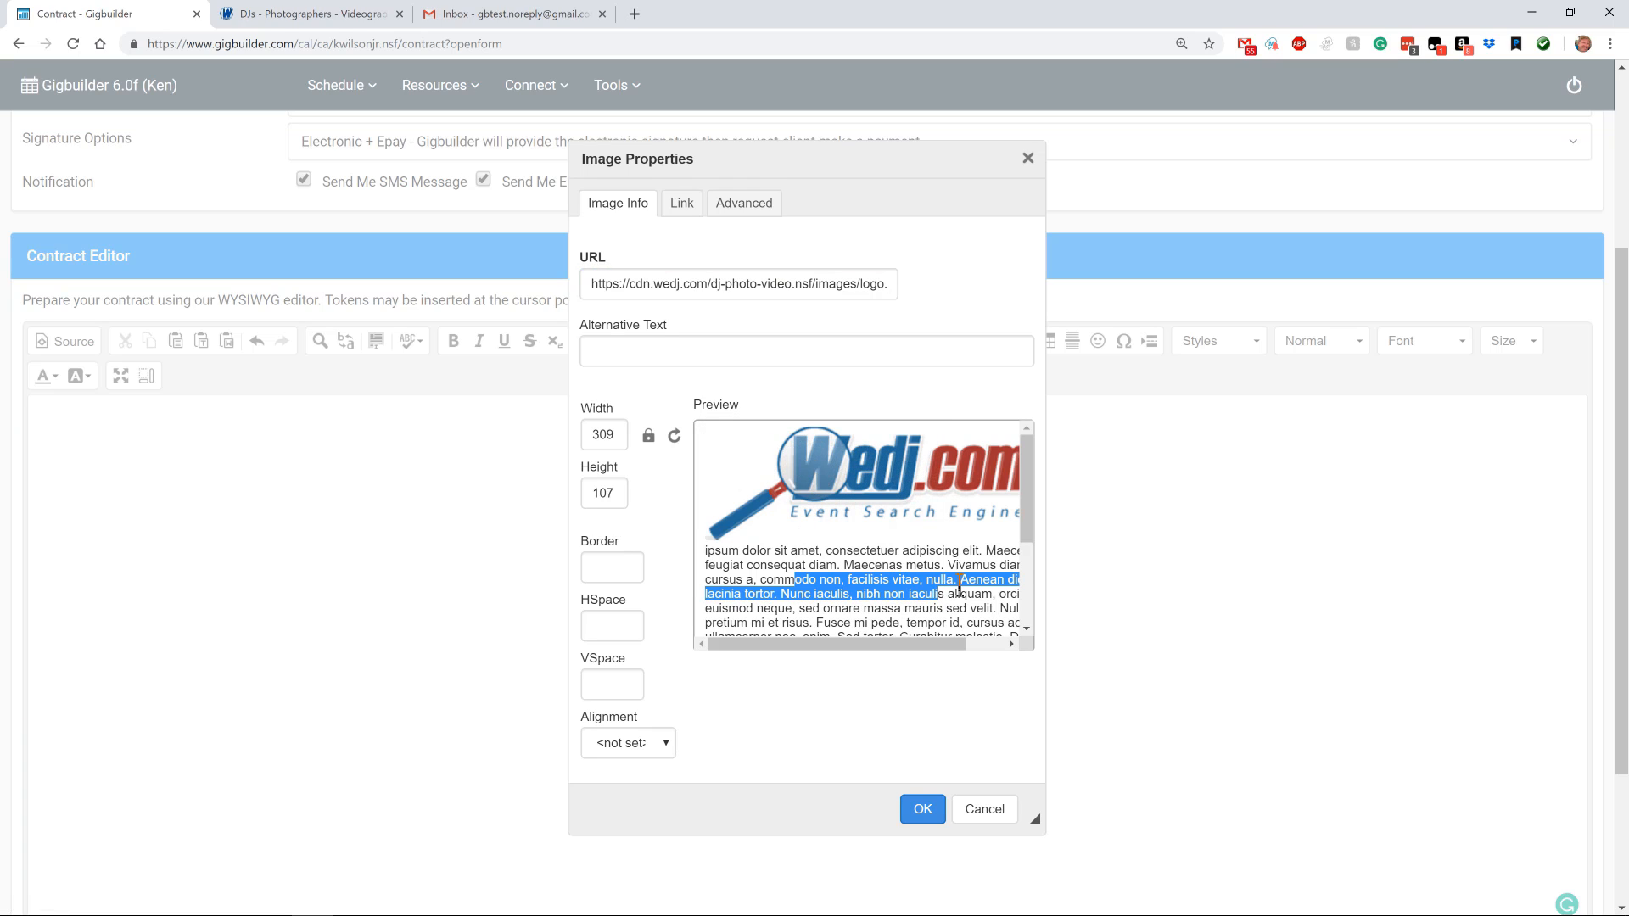
Step: Set the image's alternative text to "Gigbuilder Event Manager" and place the logo in the contract
click(612, 351)
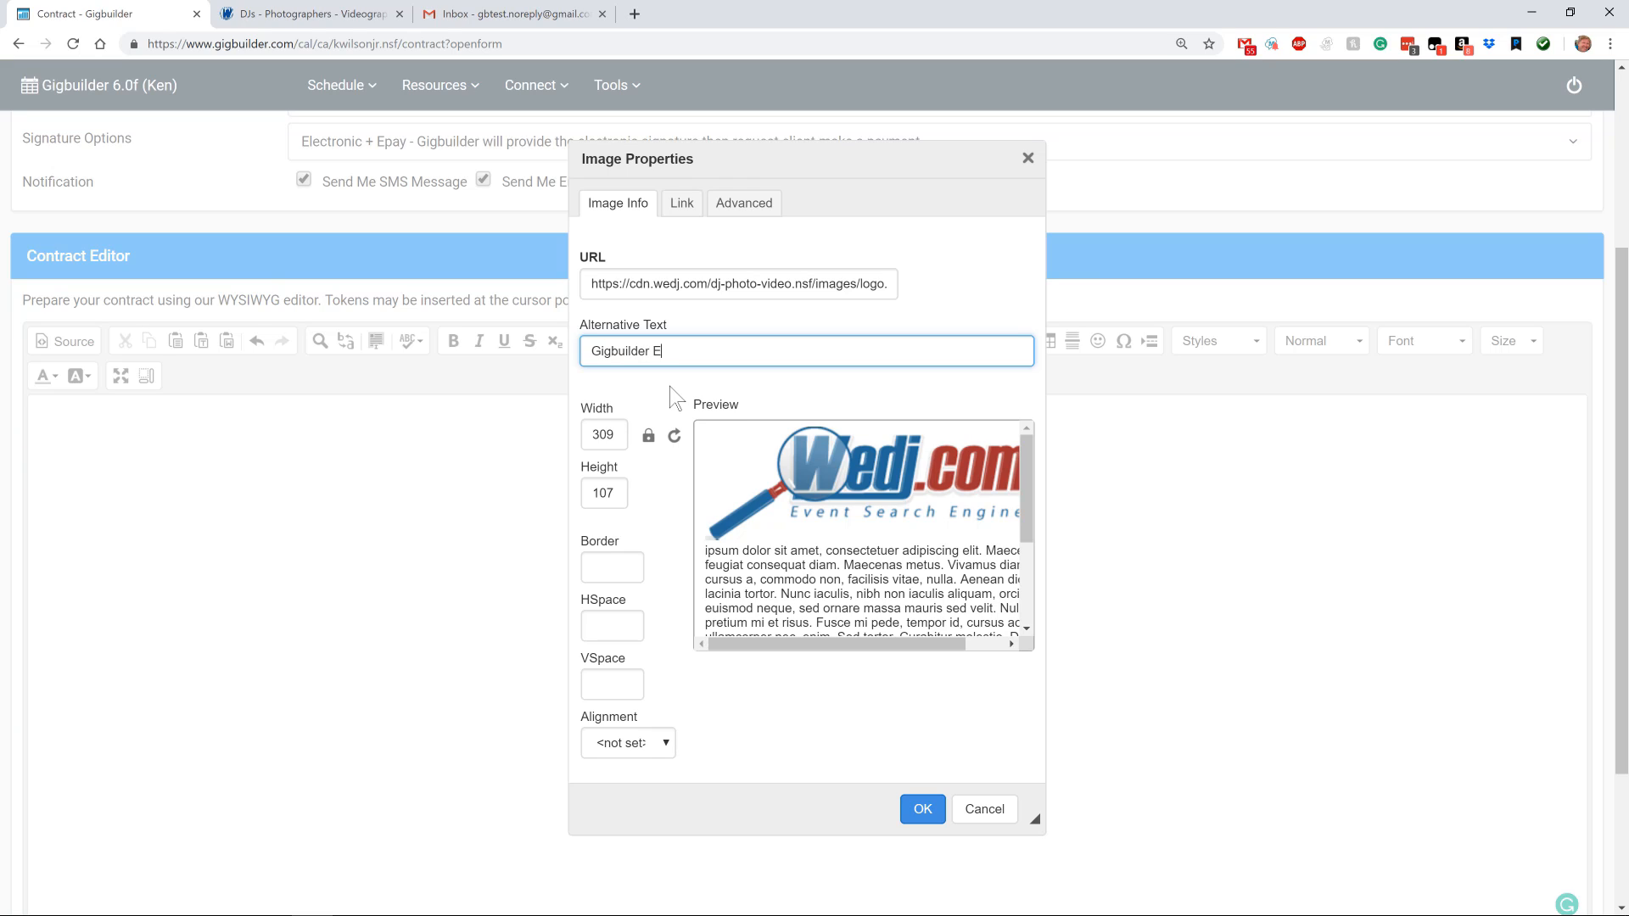
text(Manager)
click(649, 438)
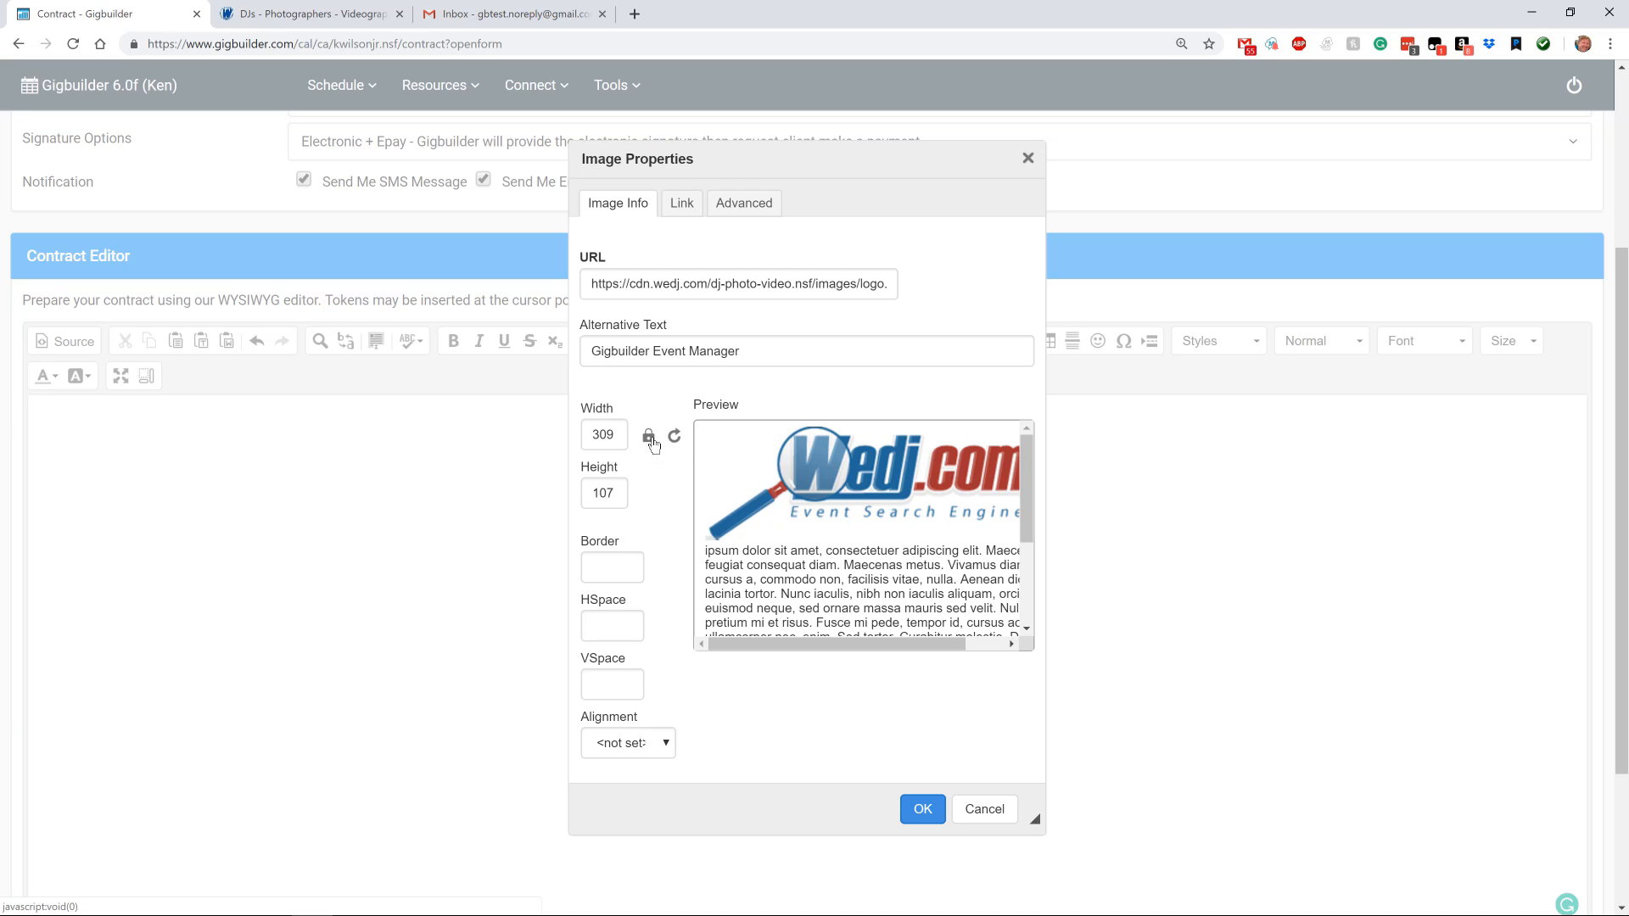
click(924, 809)
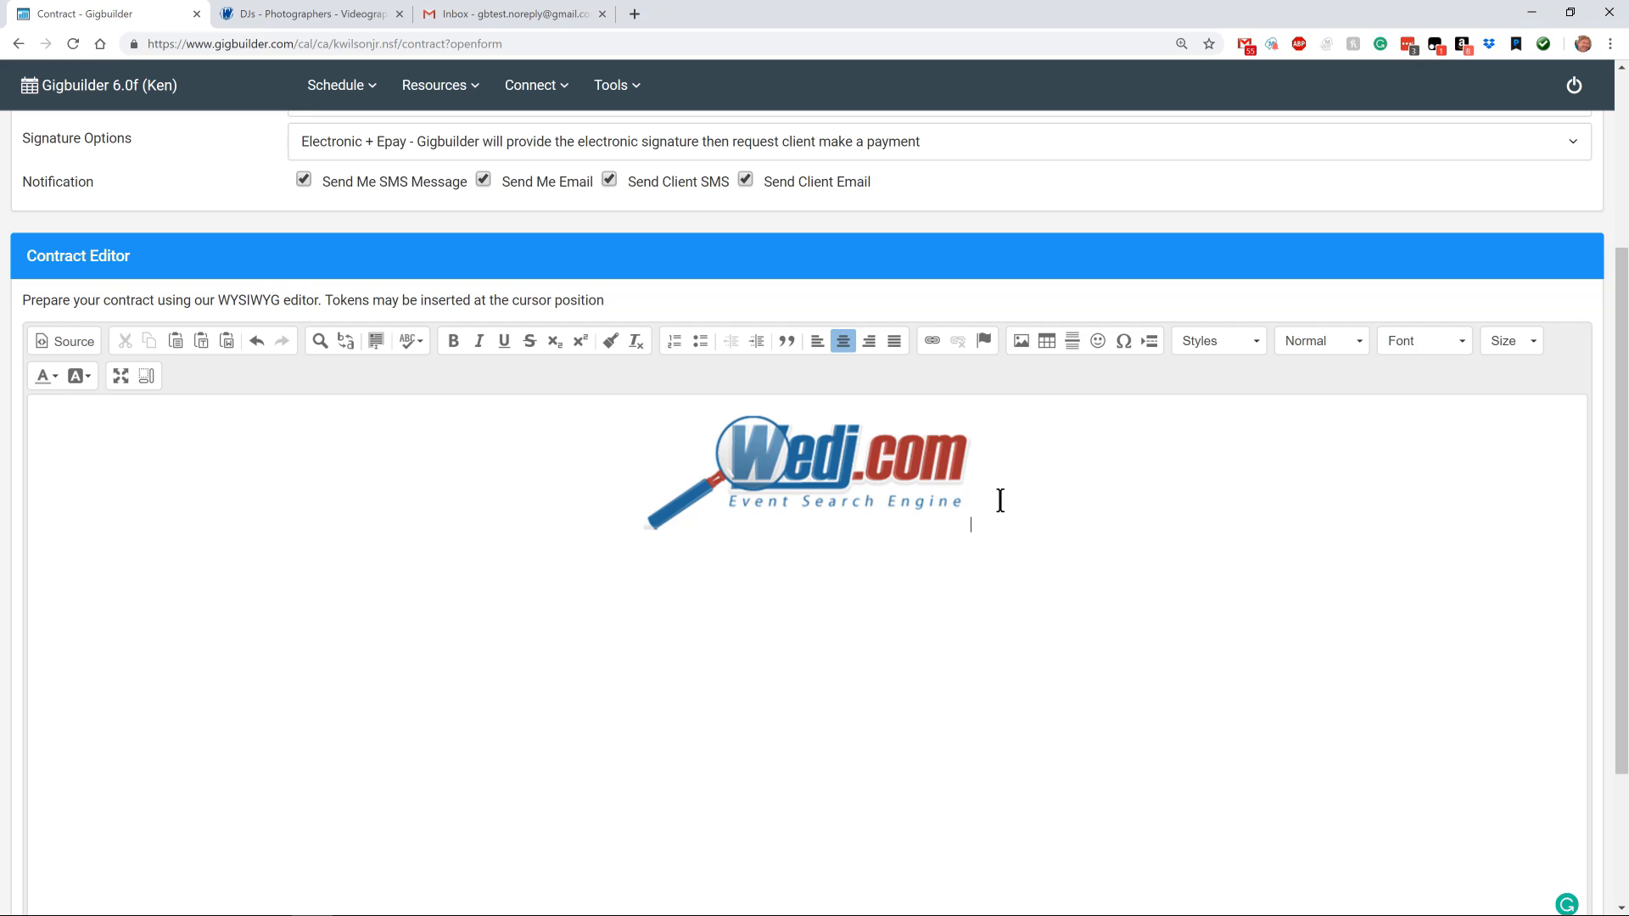
Step: Add the centered title "Party Contract" below the logo and format it as Heading 1
key(Return)
text(Party Contract)
drag(866, 560, 770, 560)
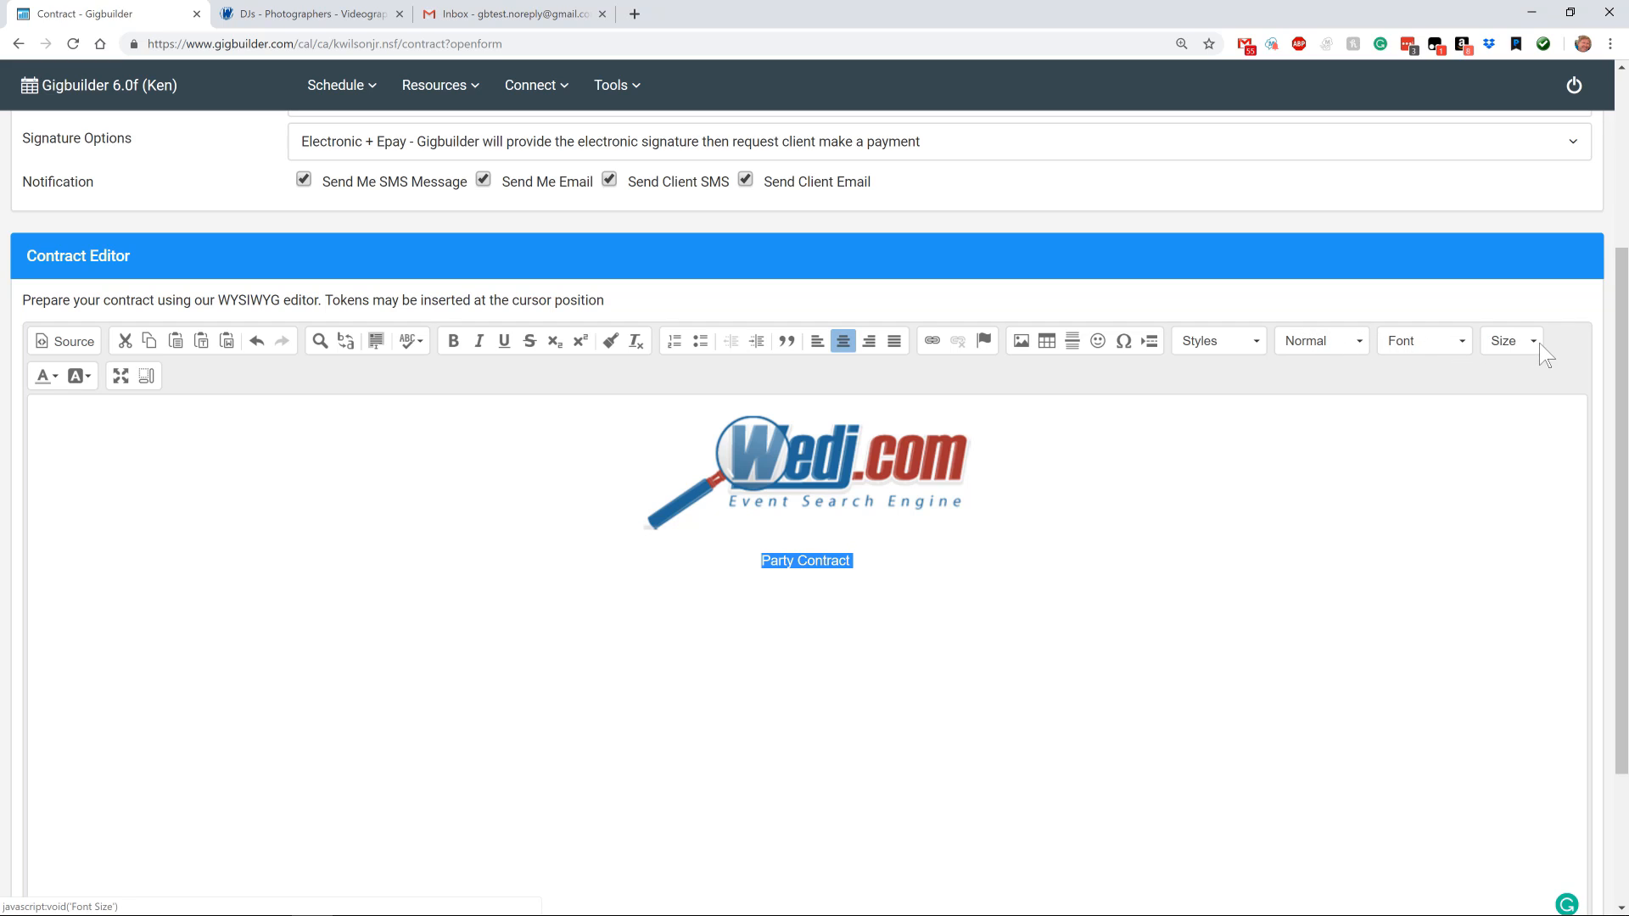
click(1359, 343)
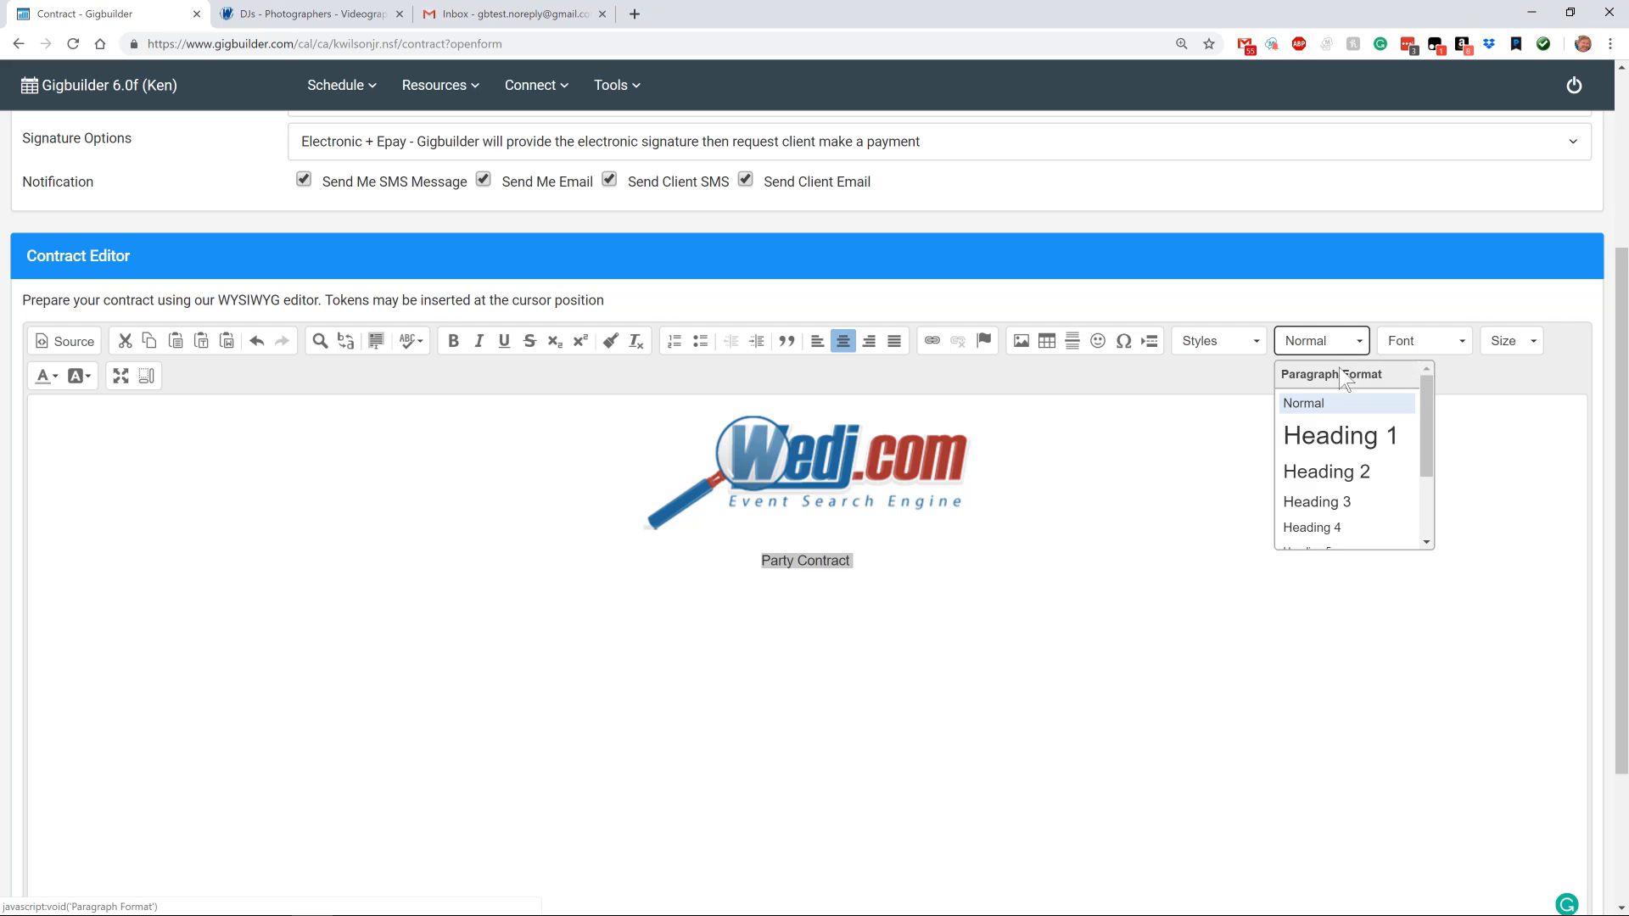
click(1333, 450)
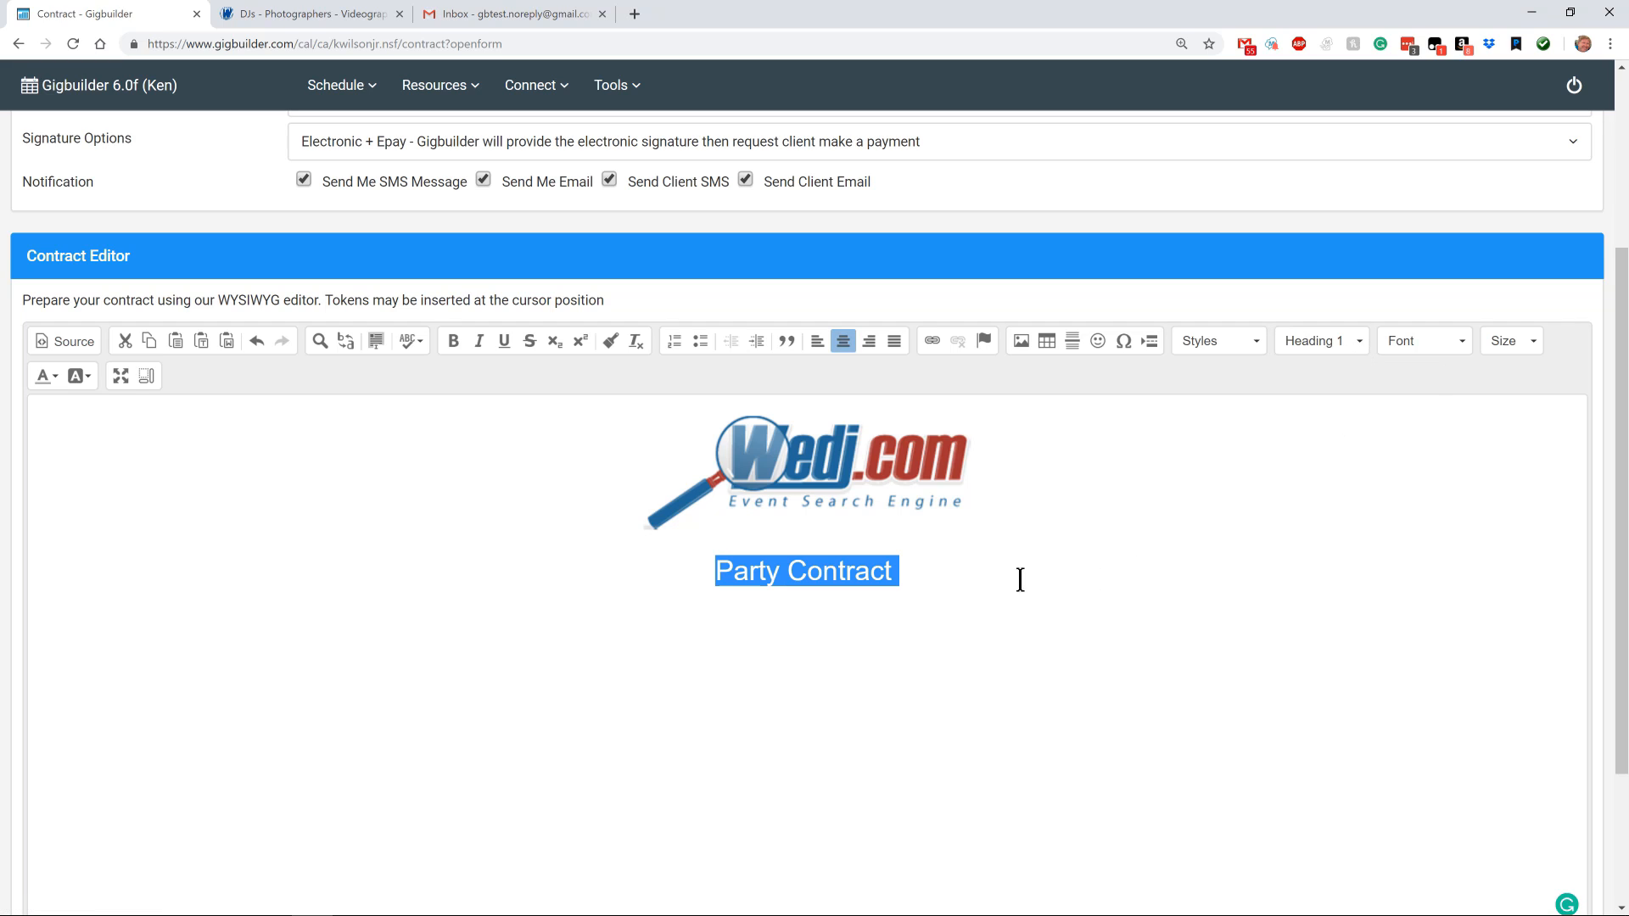
click(920, 574)
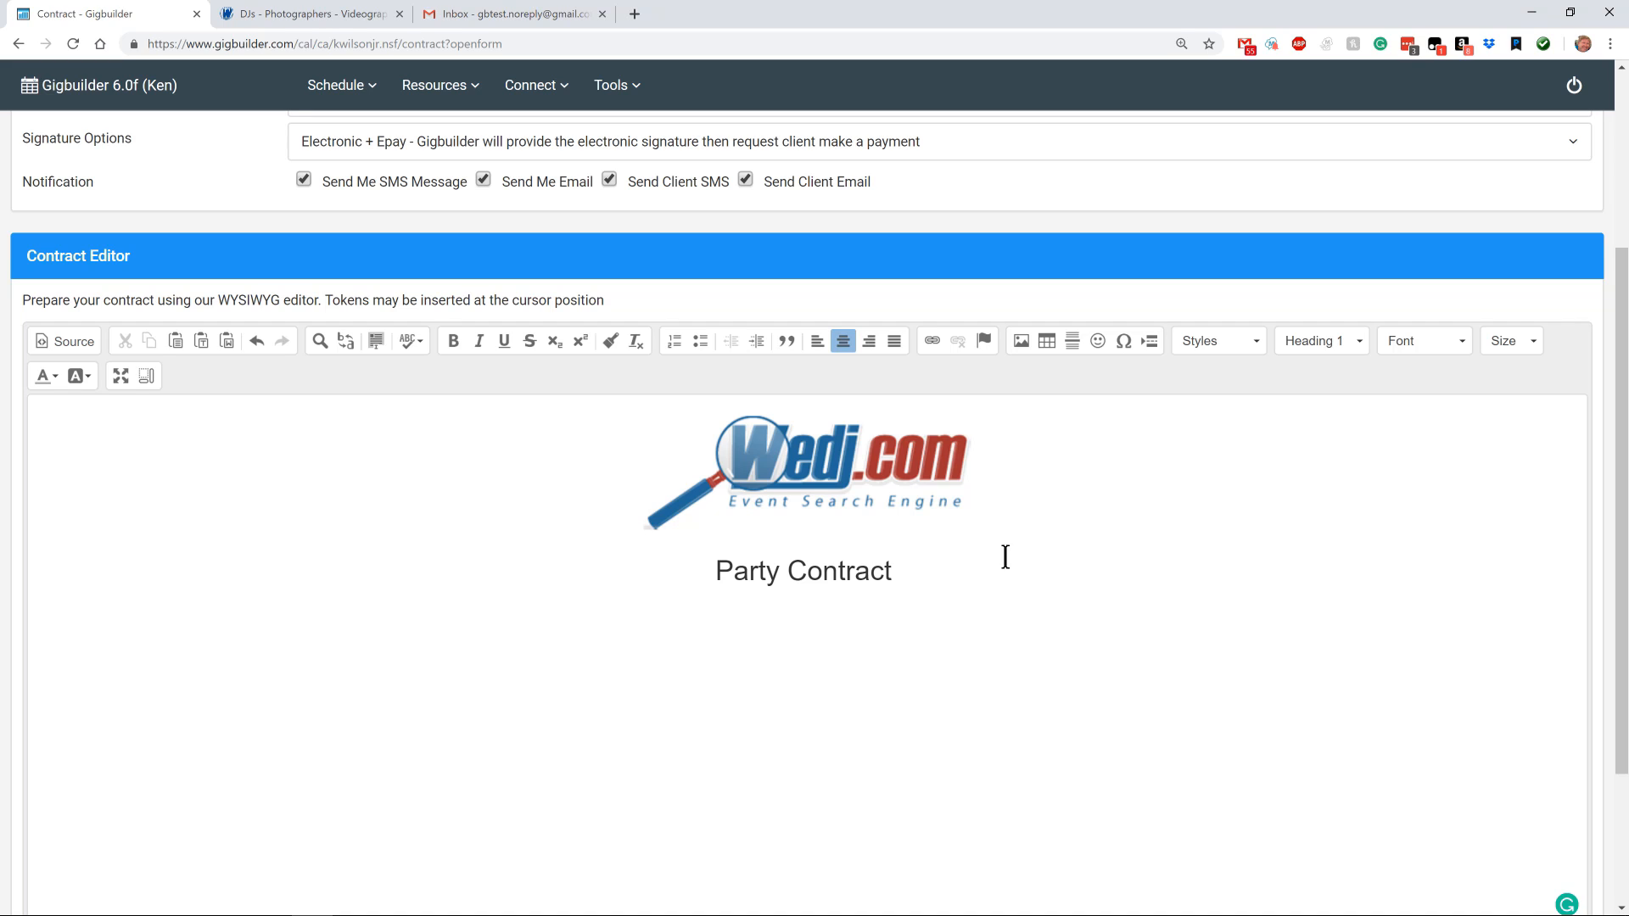
Step: Add the left-aligned text "This is a contract for services between" in a normal paragraph below the title
key(Return)
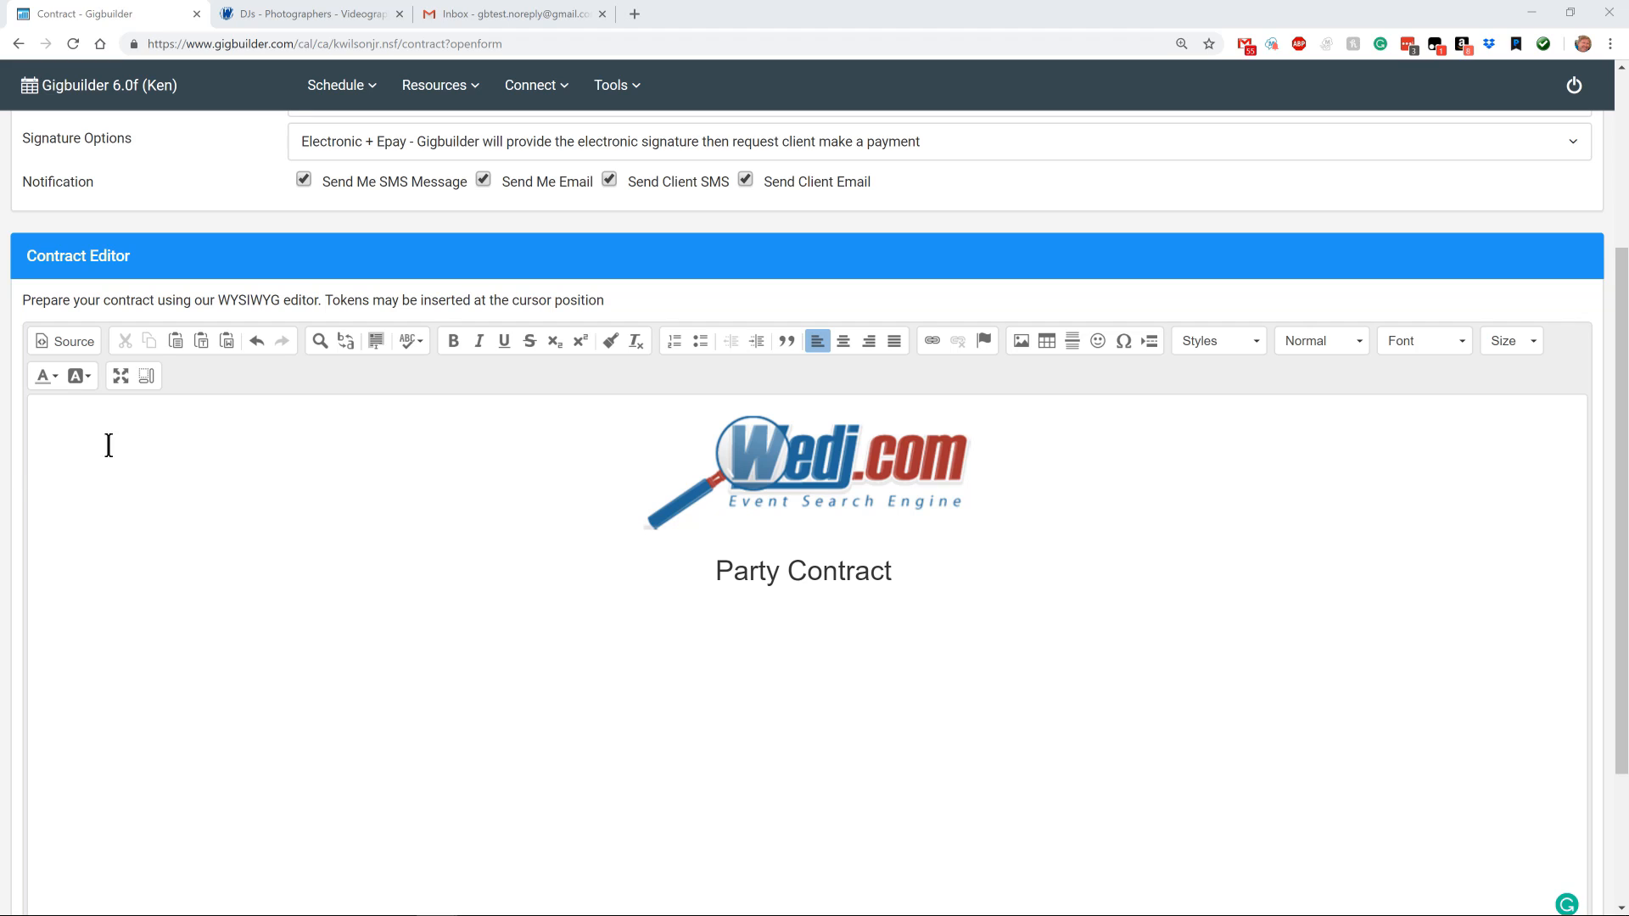
click(67, 590)
key(ctrl+v)
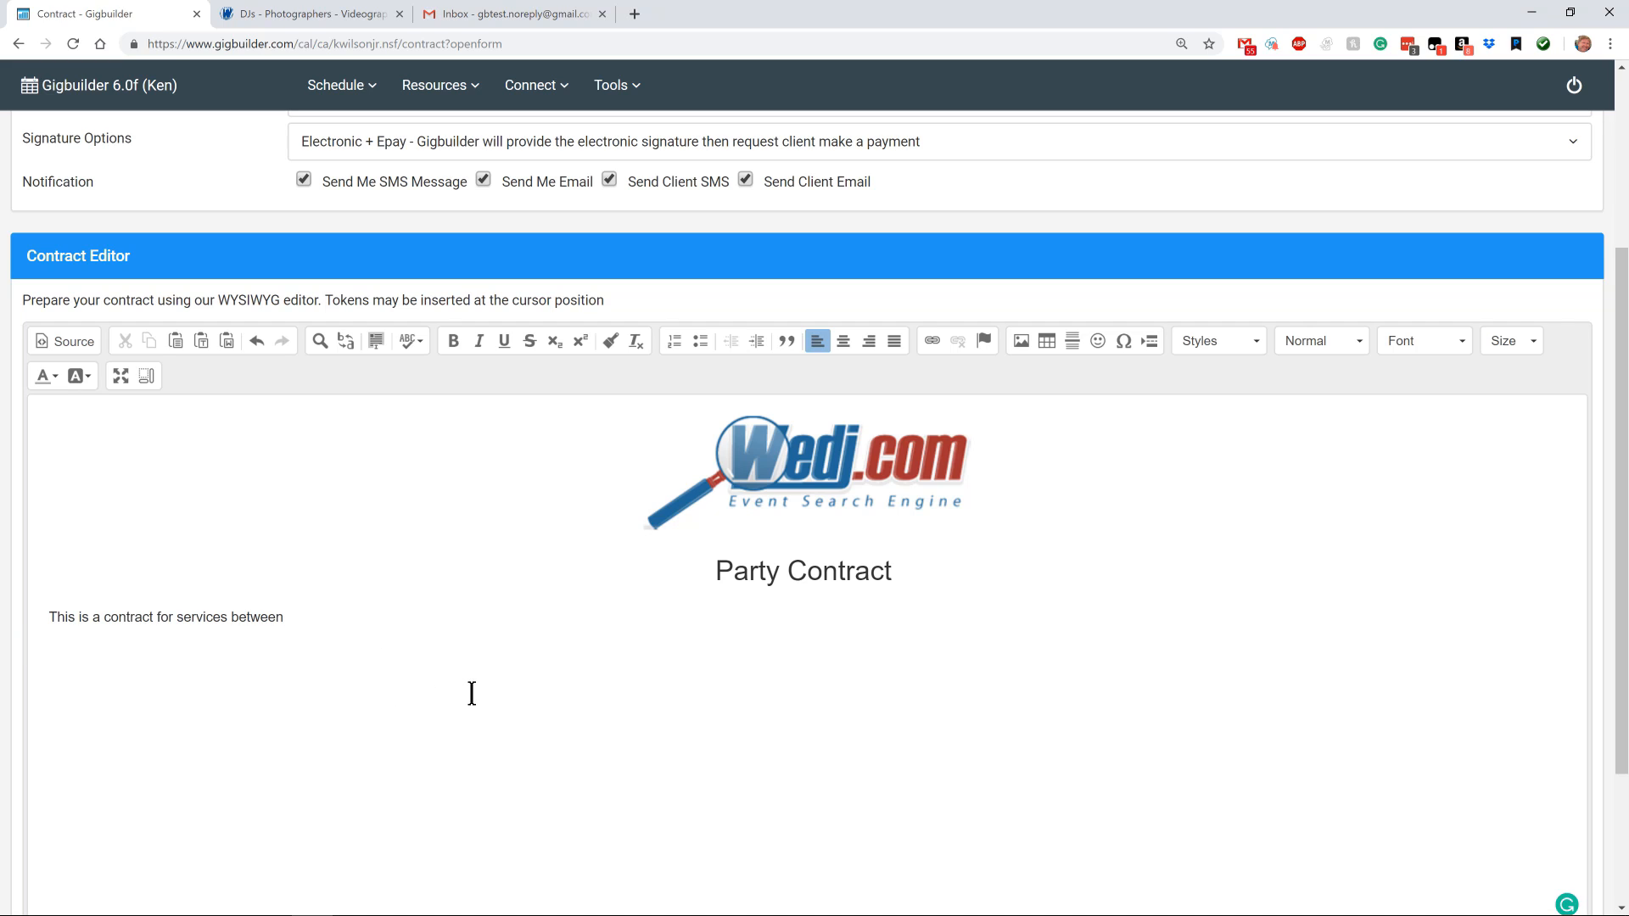
Step: Open the token inserter for the contract text and examine the tokens offered for the event summary and event client
scroll(582, 691, down, 3)
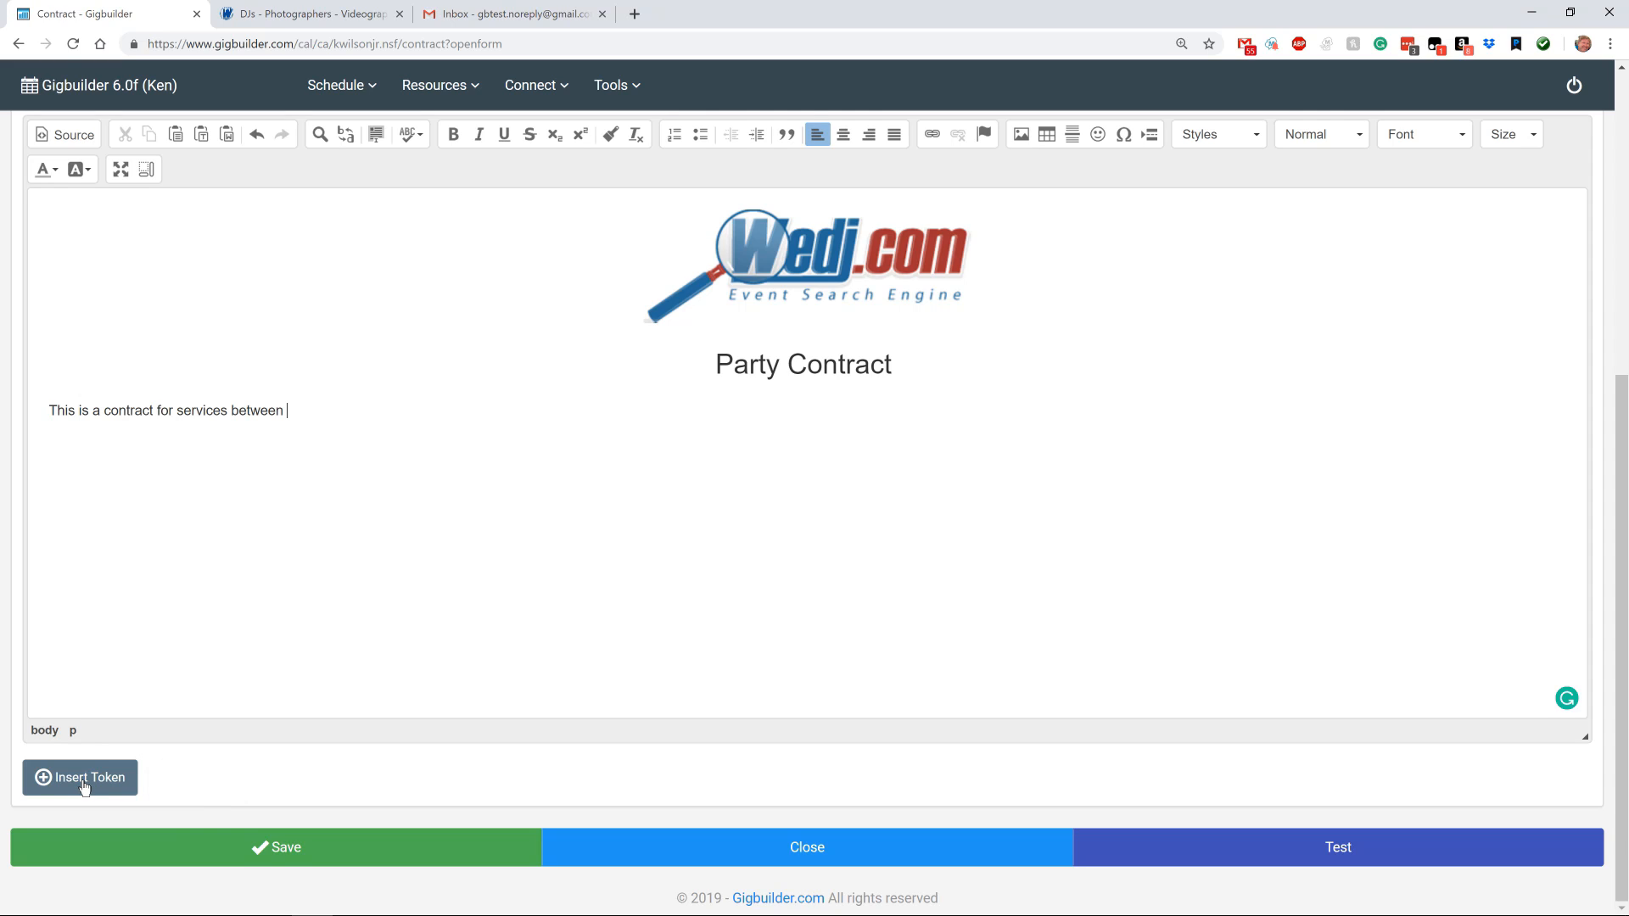
click(85, 780)
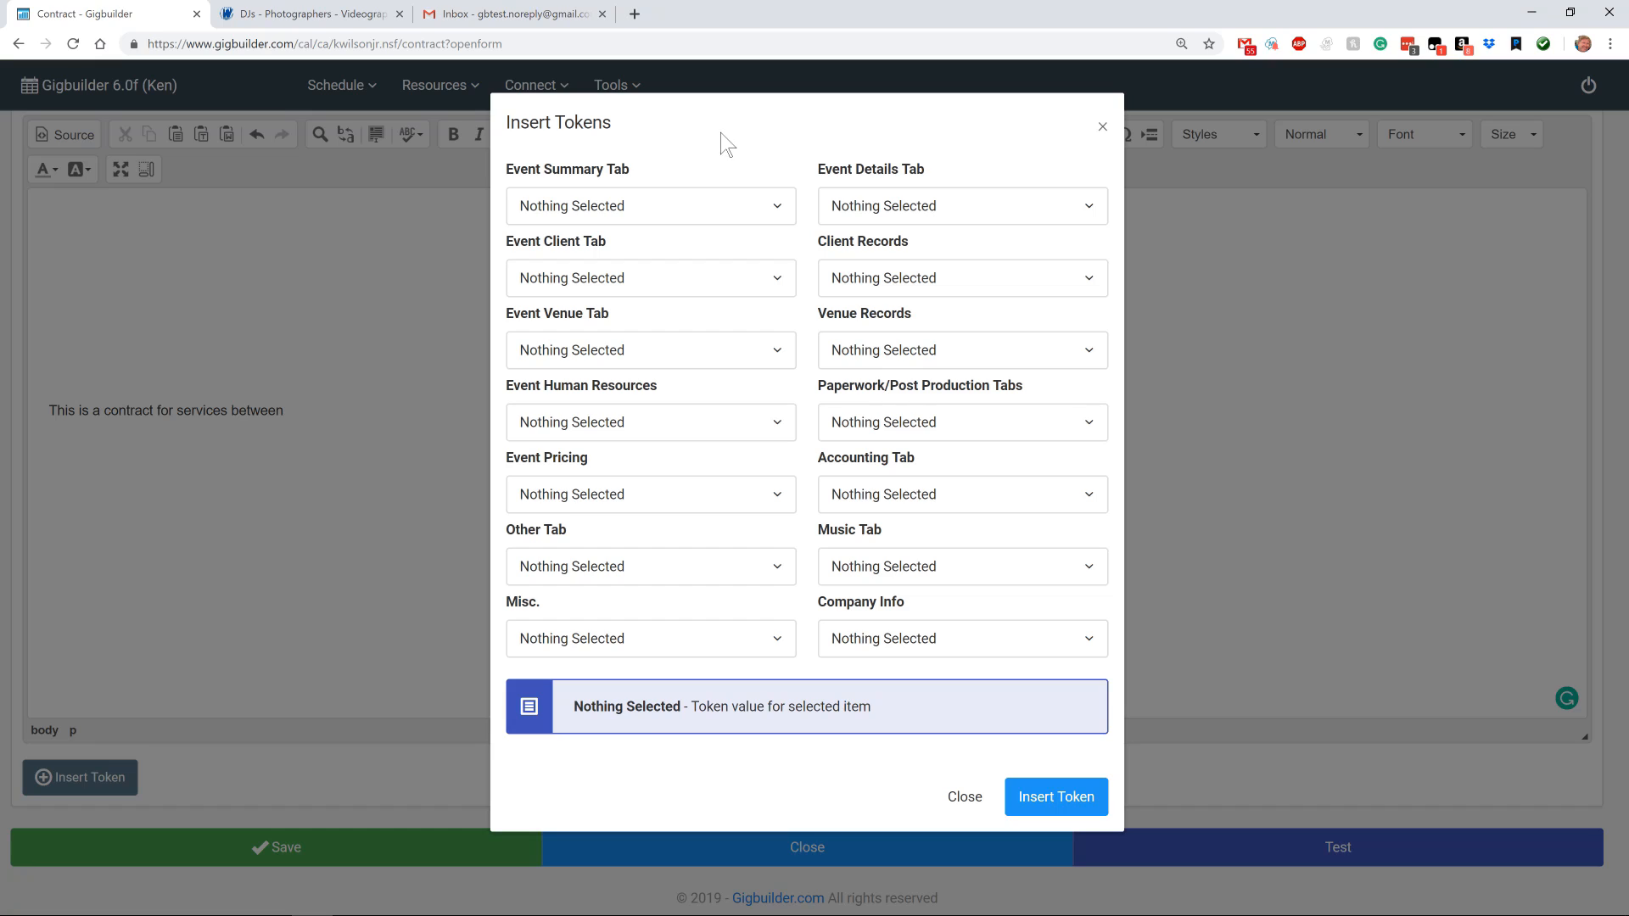
click(739, 222)
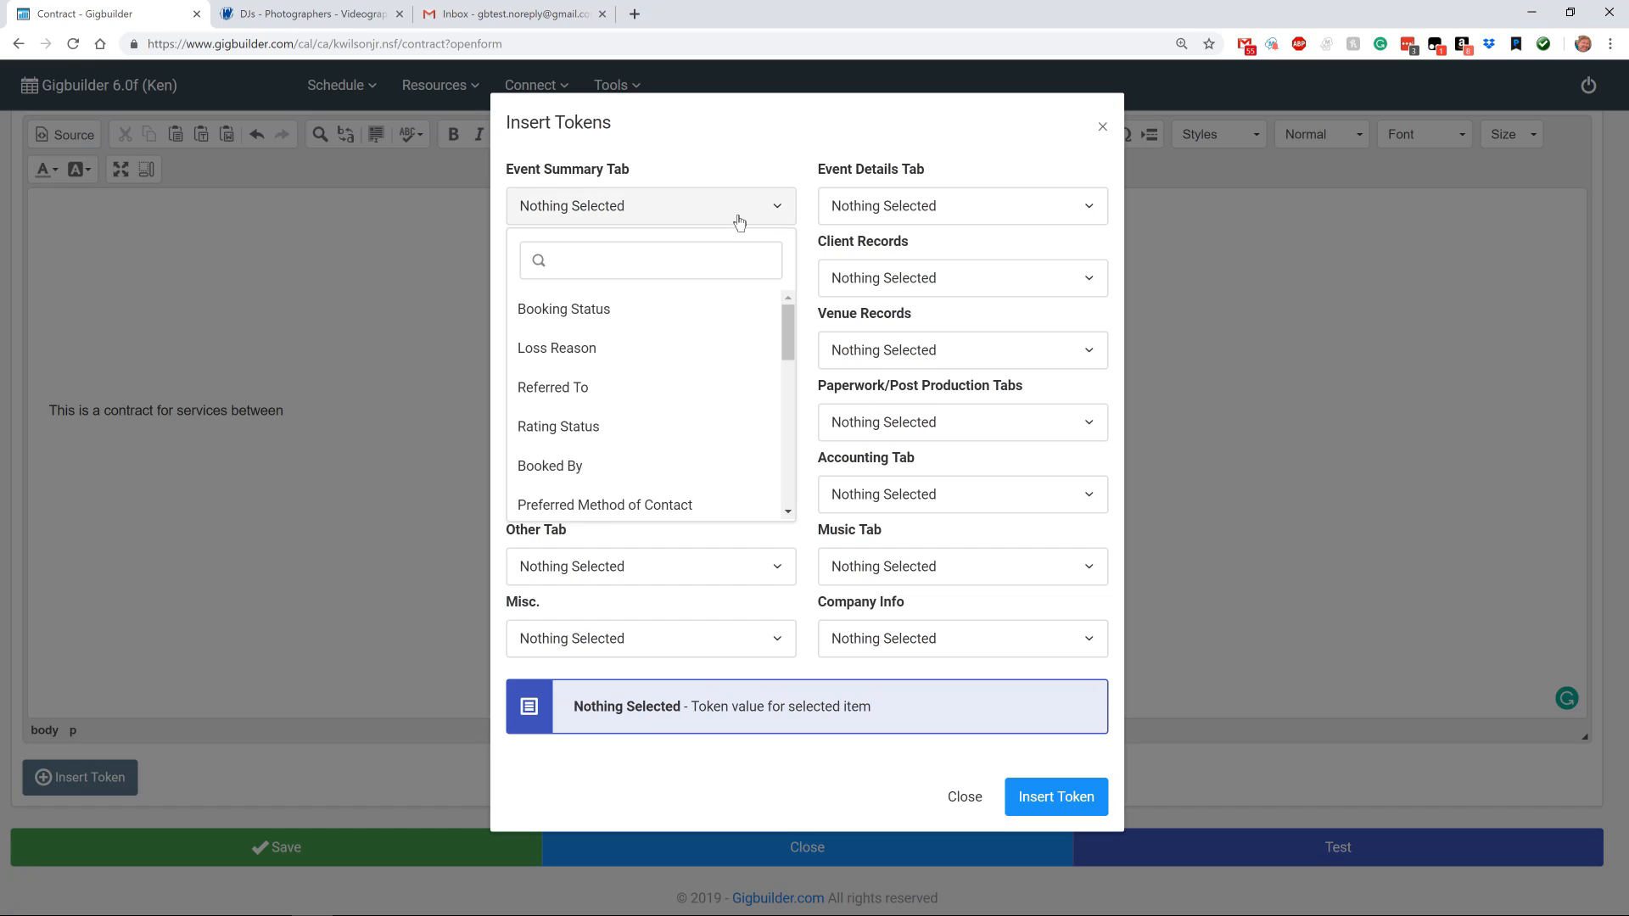
click(739, 223)
click(760, 283)
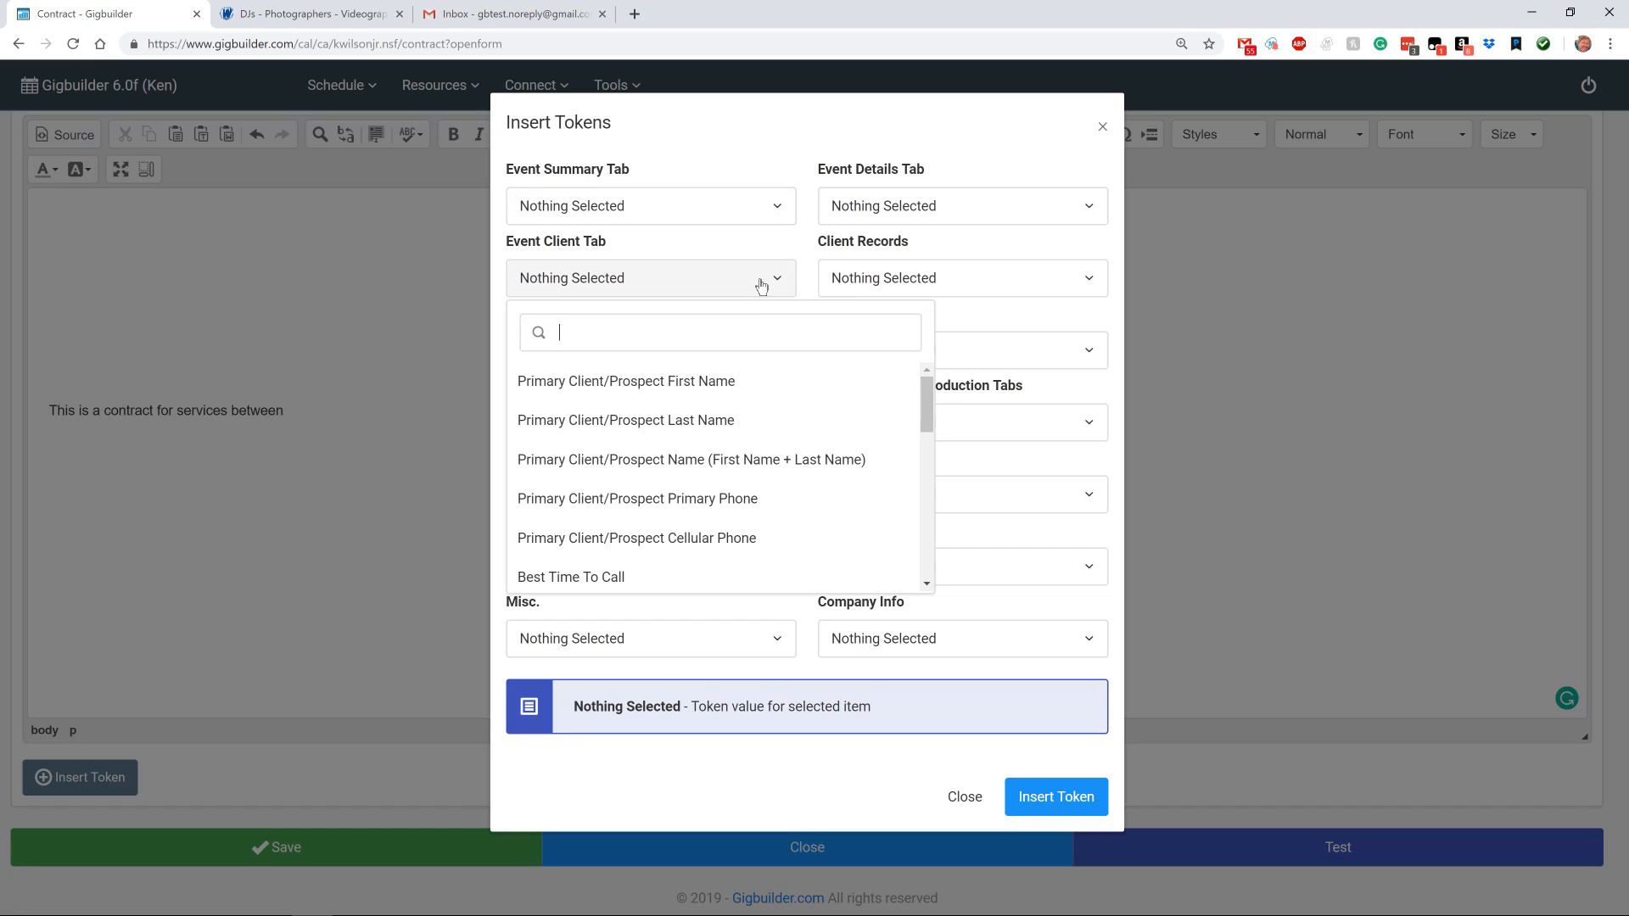
scroll(692, 445, down, 6)
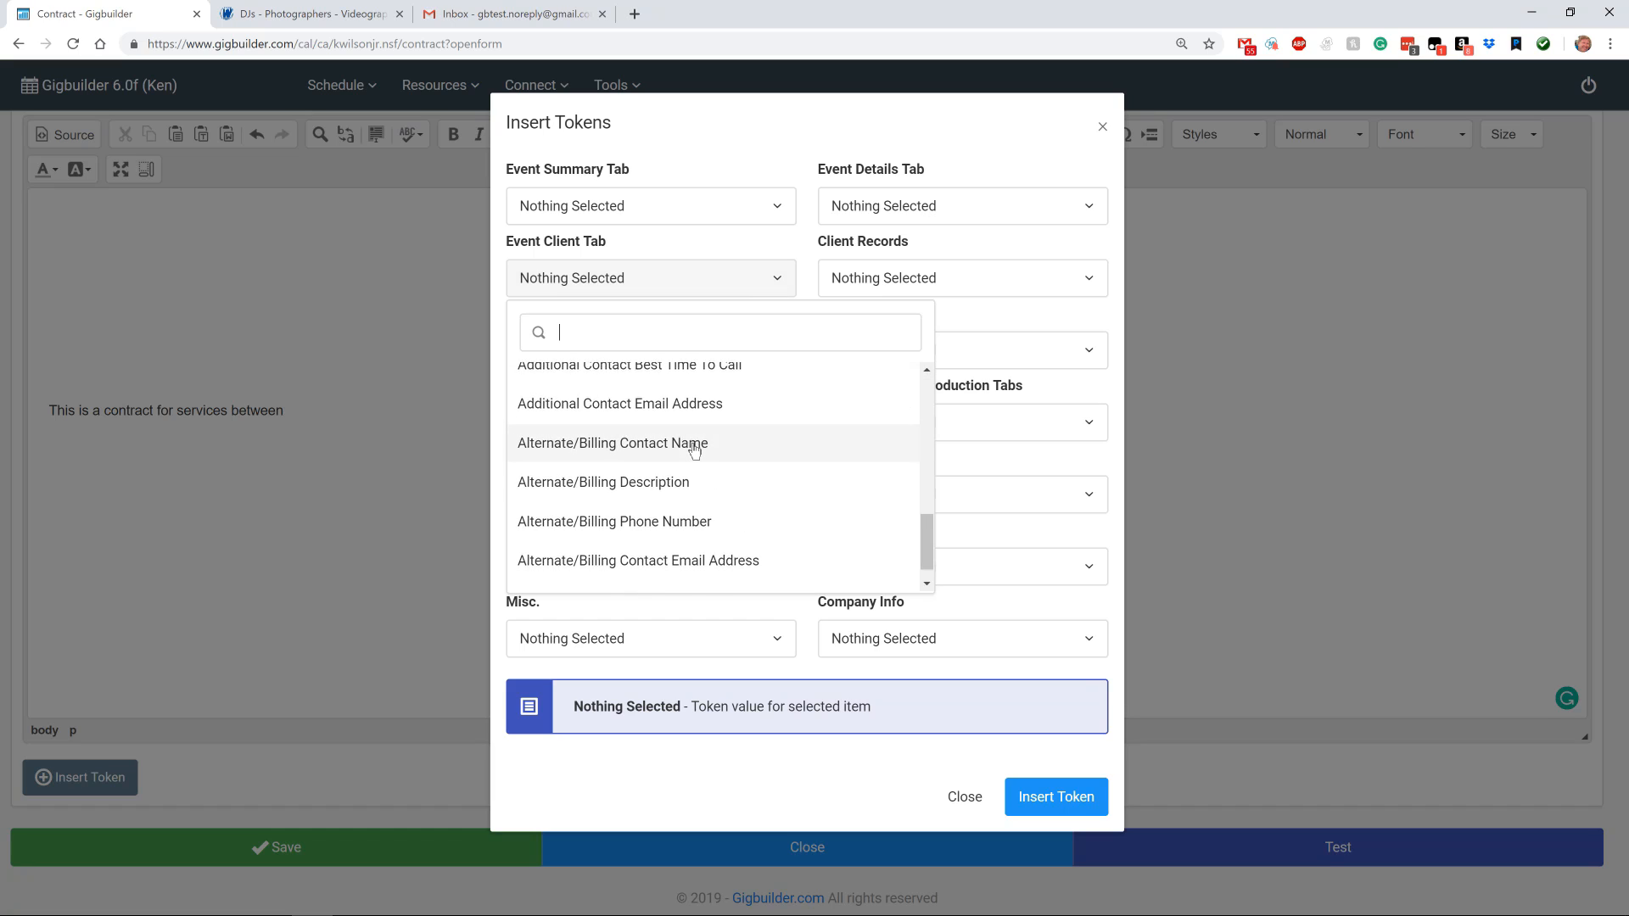
scroll(694, 450, up, 8)
click(702, 282)
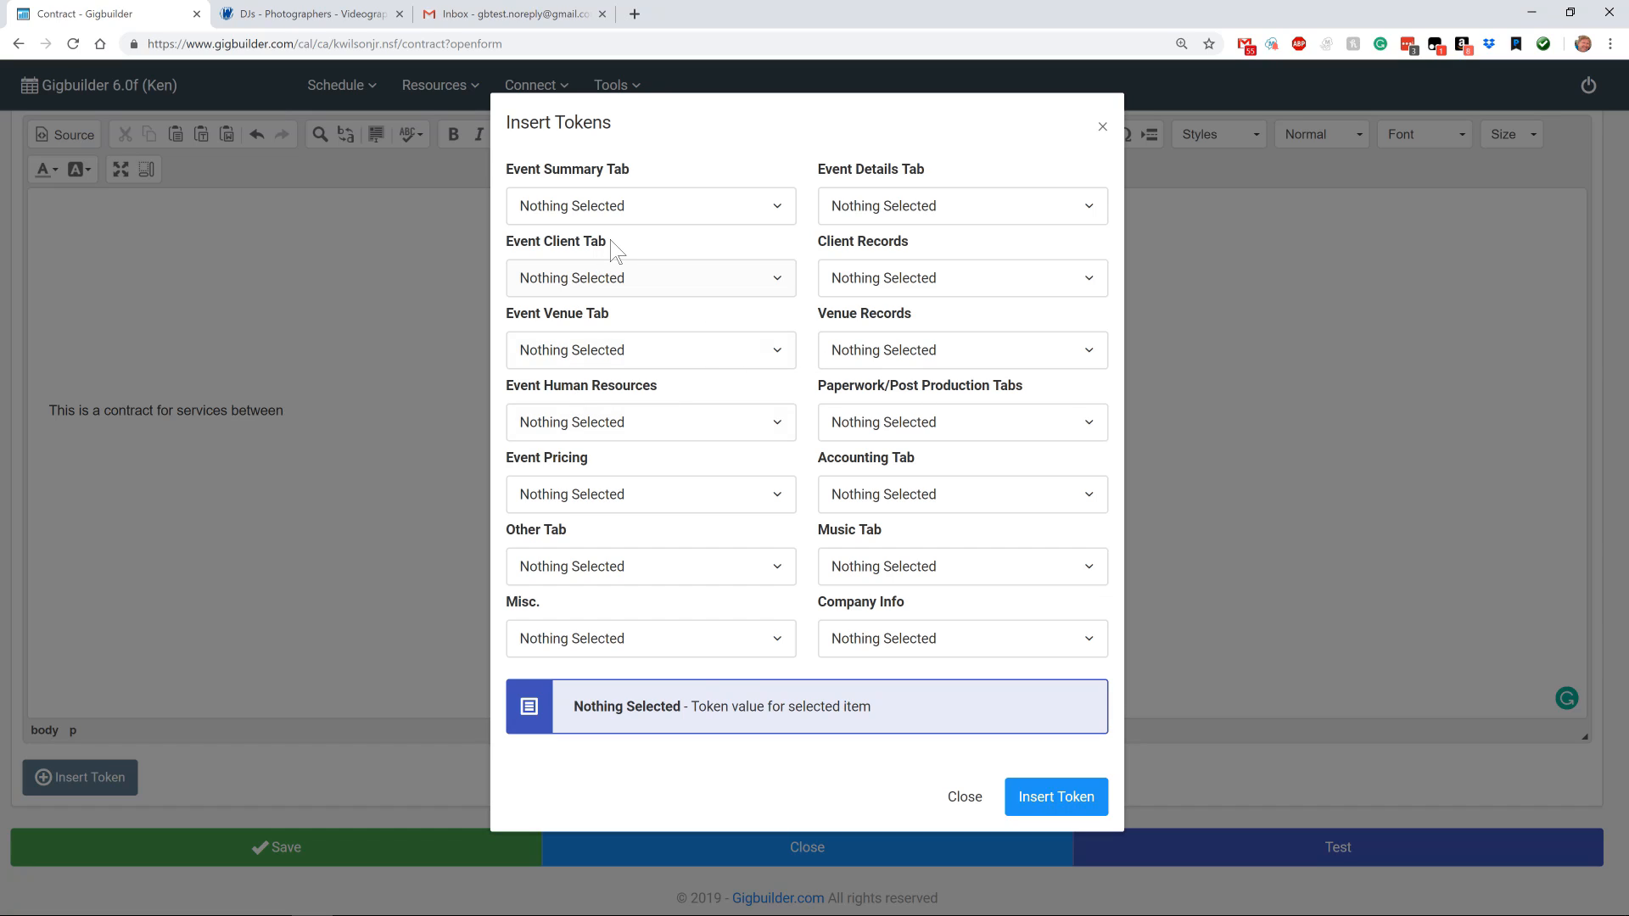
drag(608, 241, 541, 246)
Step: Insert the Primary Client/Prospect First Name token {$C_FNAME} after "This is a contract for services between"
click(746, 286)
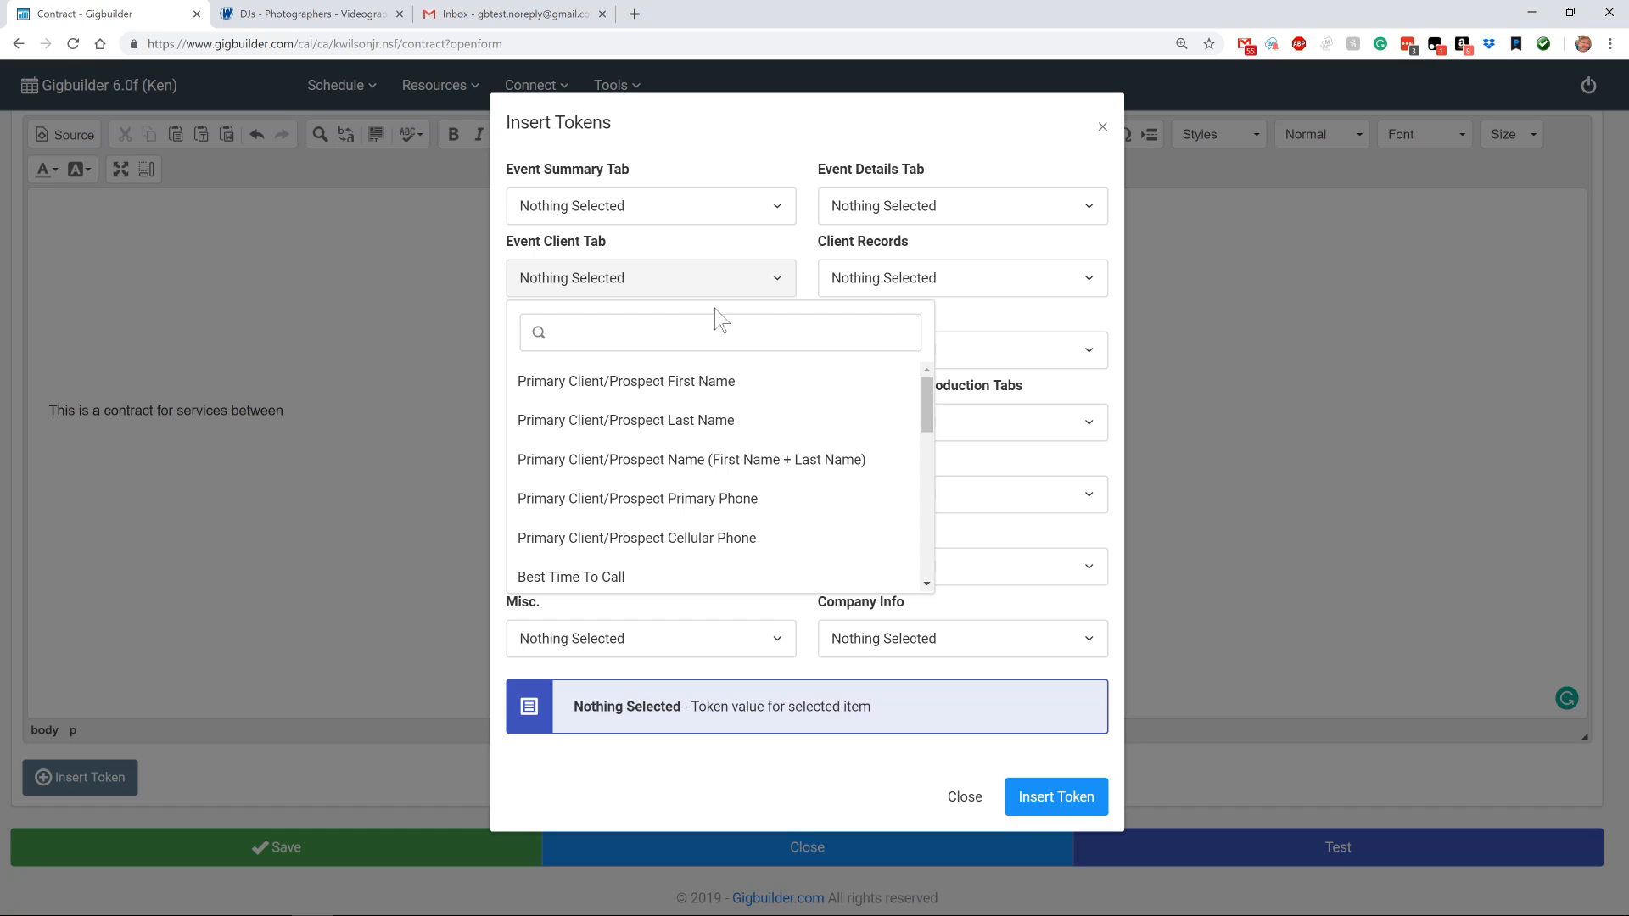
click(691, 390)
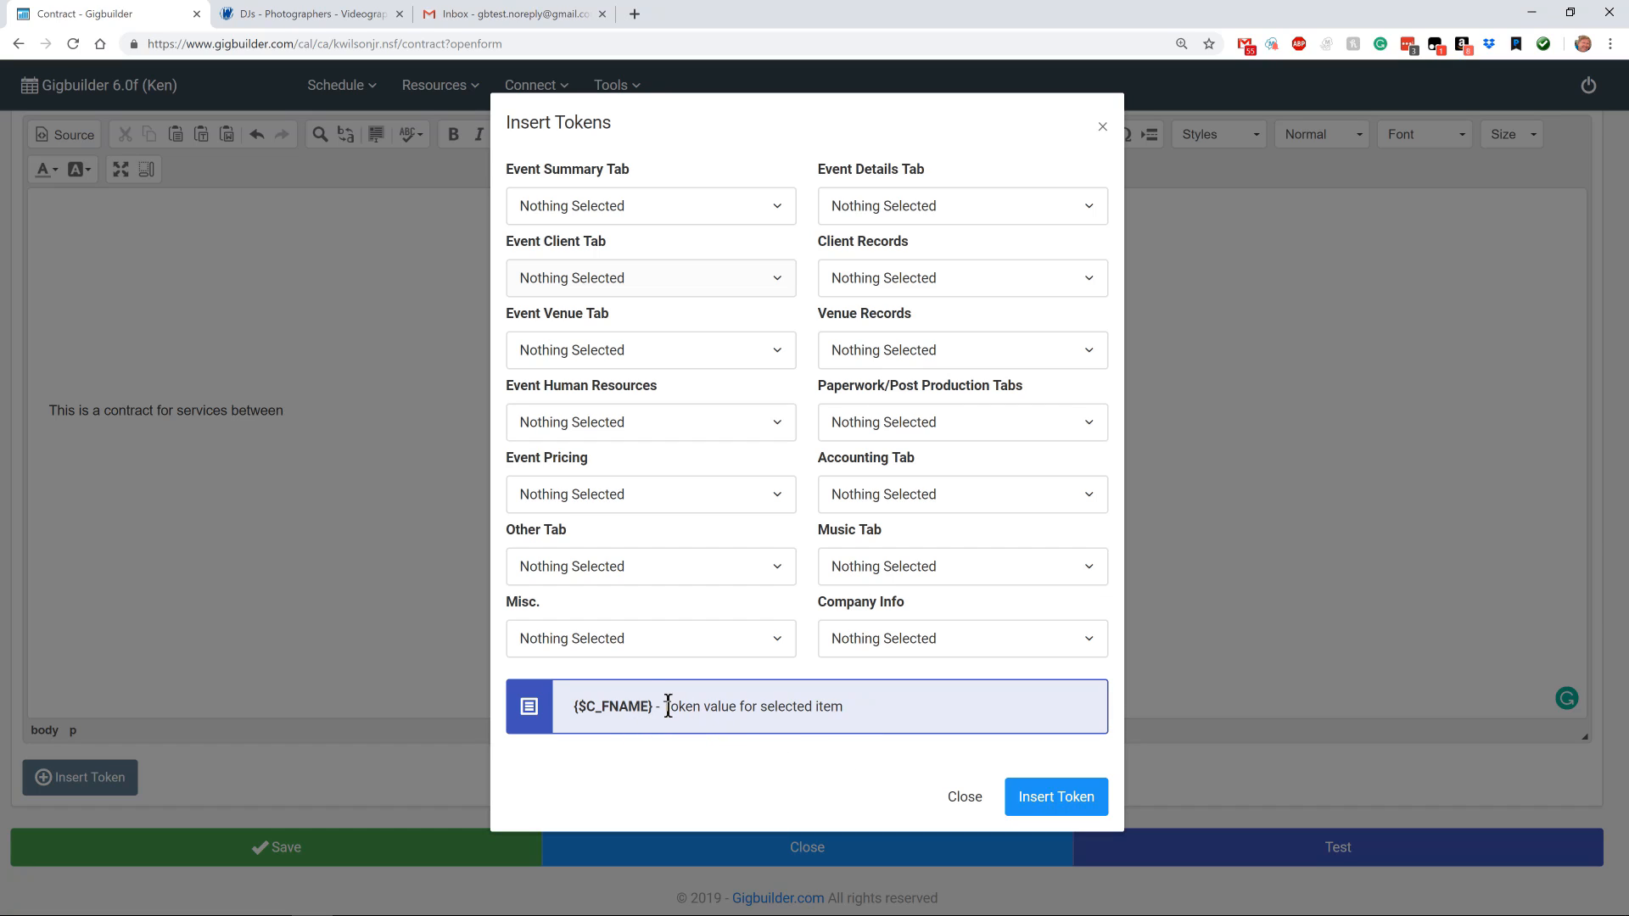
drag(656, 706, 574, 703)
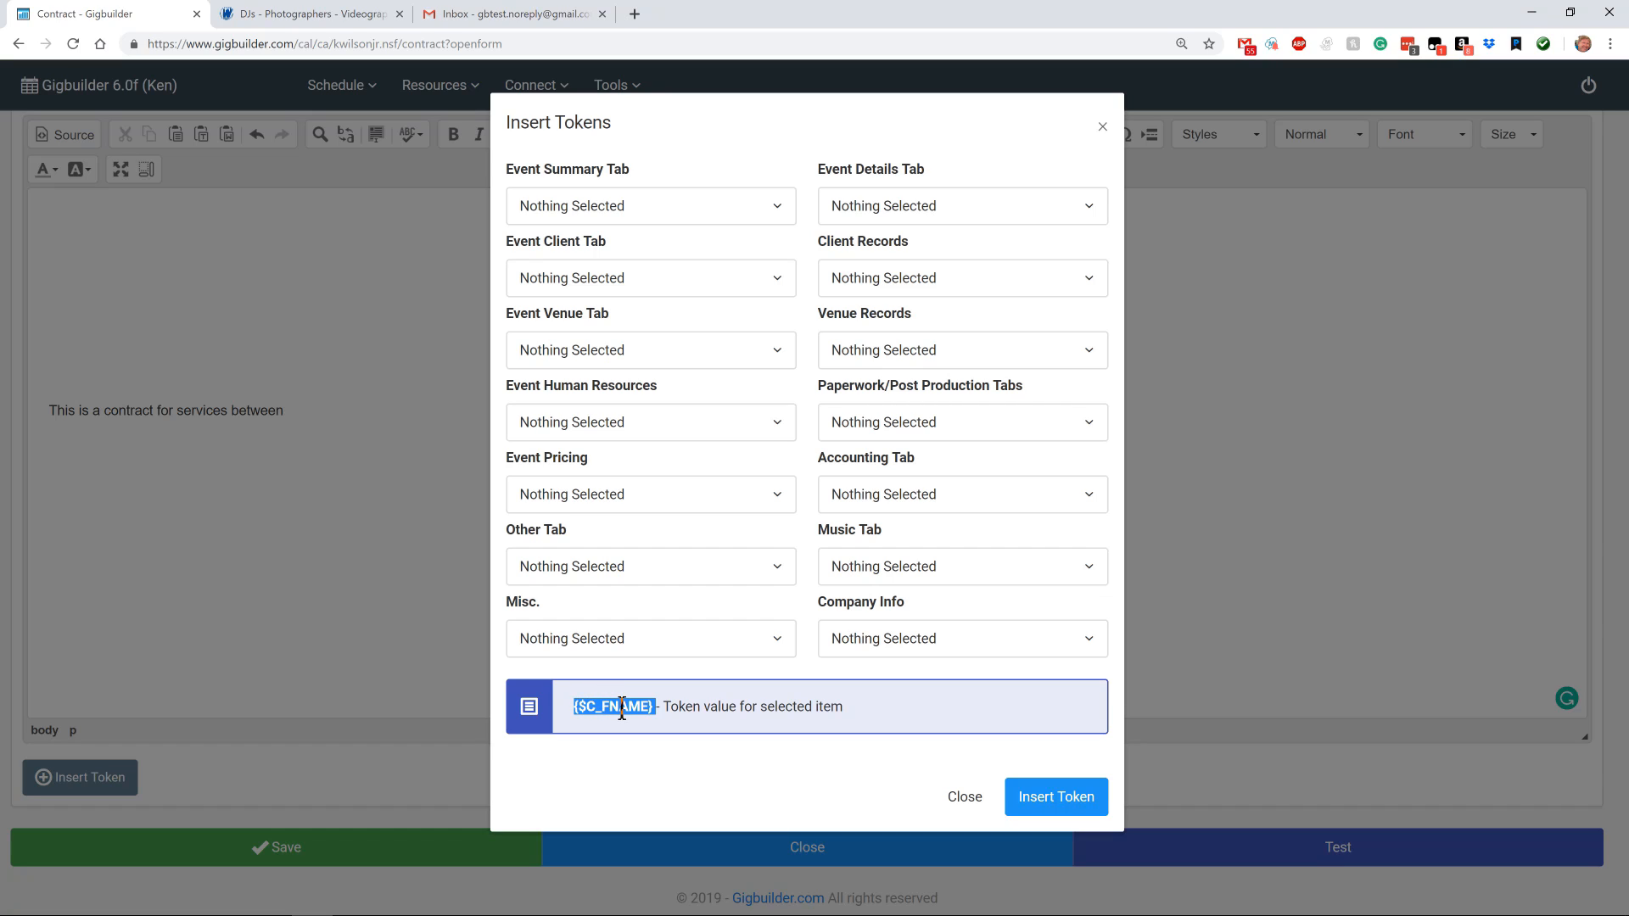
click(1067, 810)
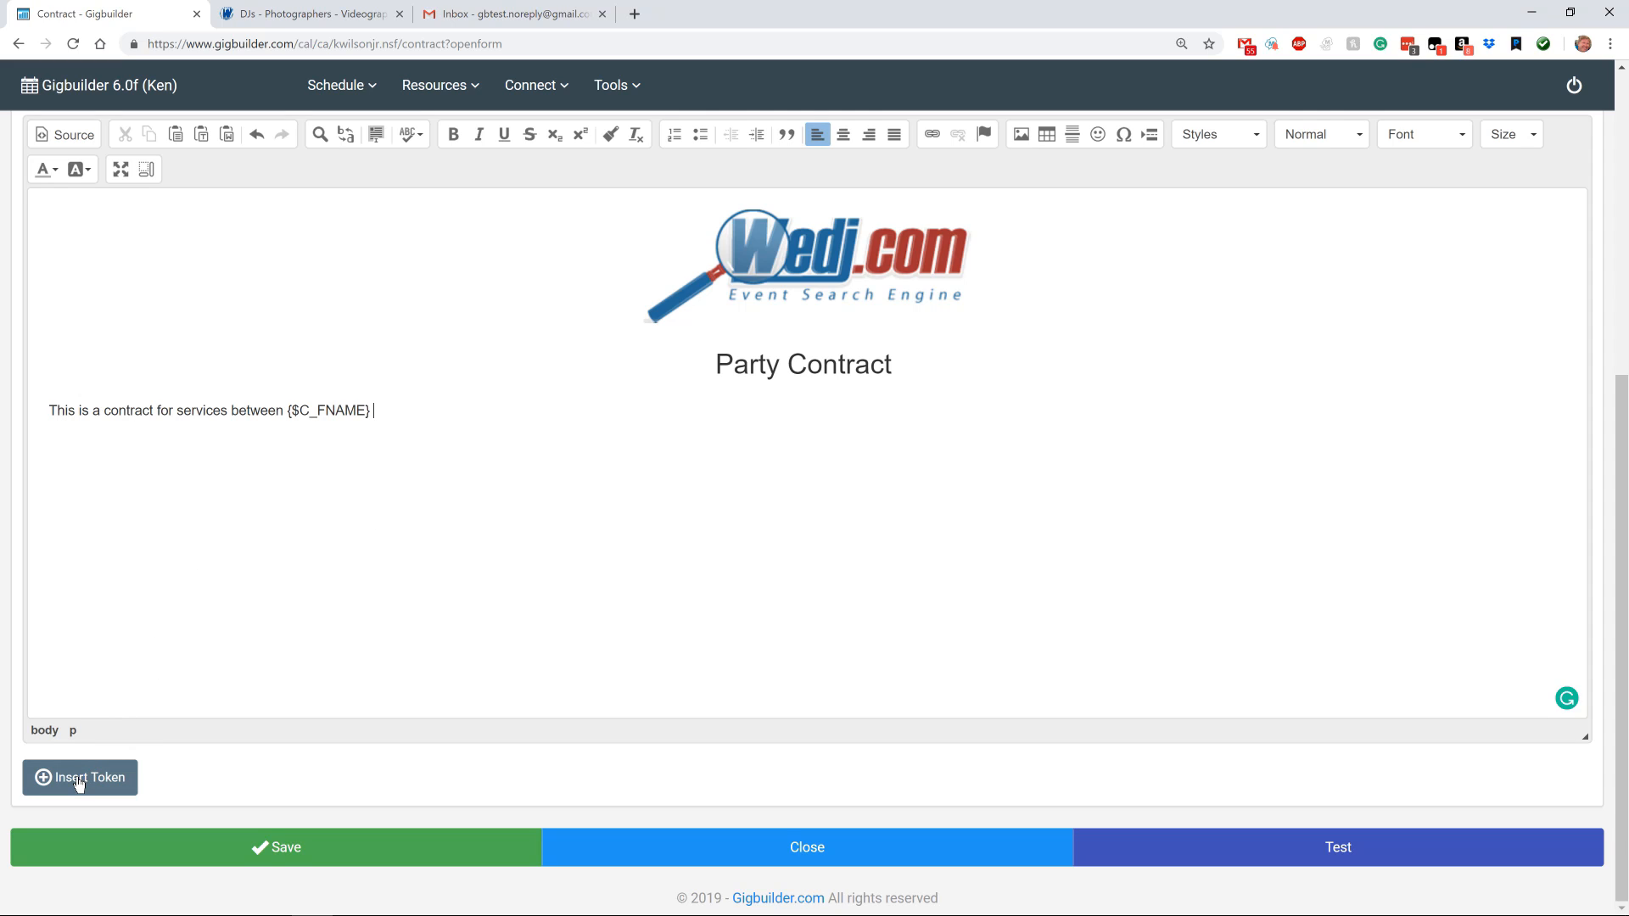
Step: Insert the Primary Client/Prospect Last Name token {$C_LNAME} after the first name token
click(79, 783)
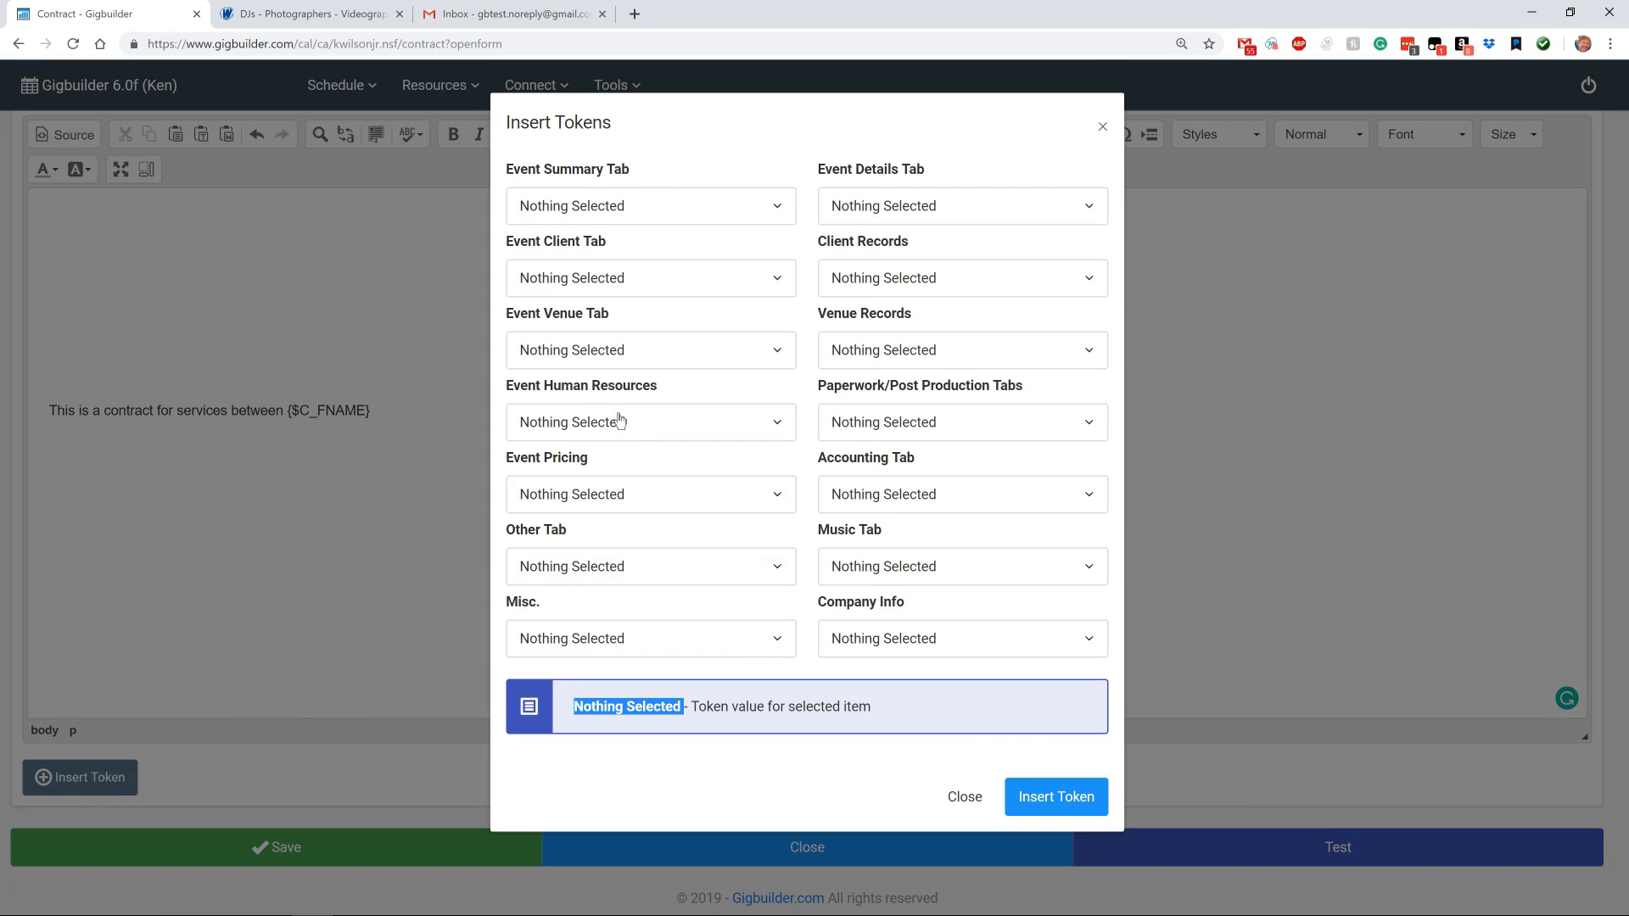
click(679, 278)
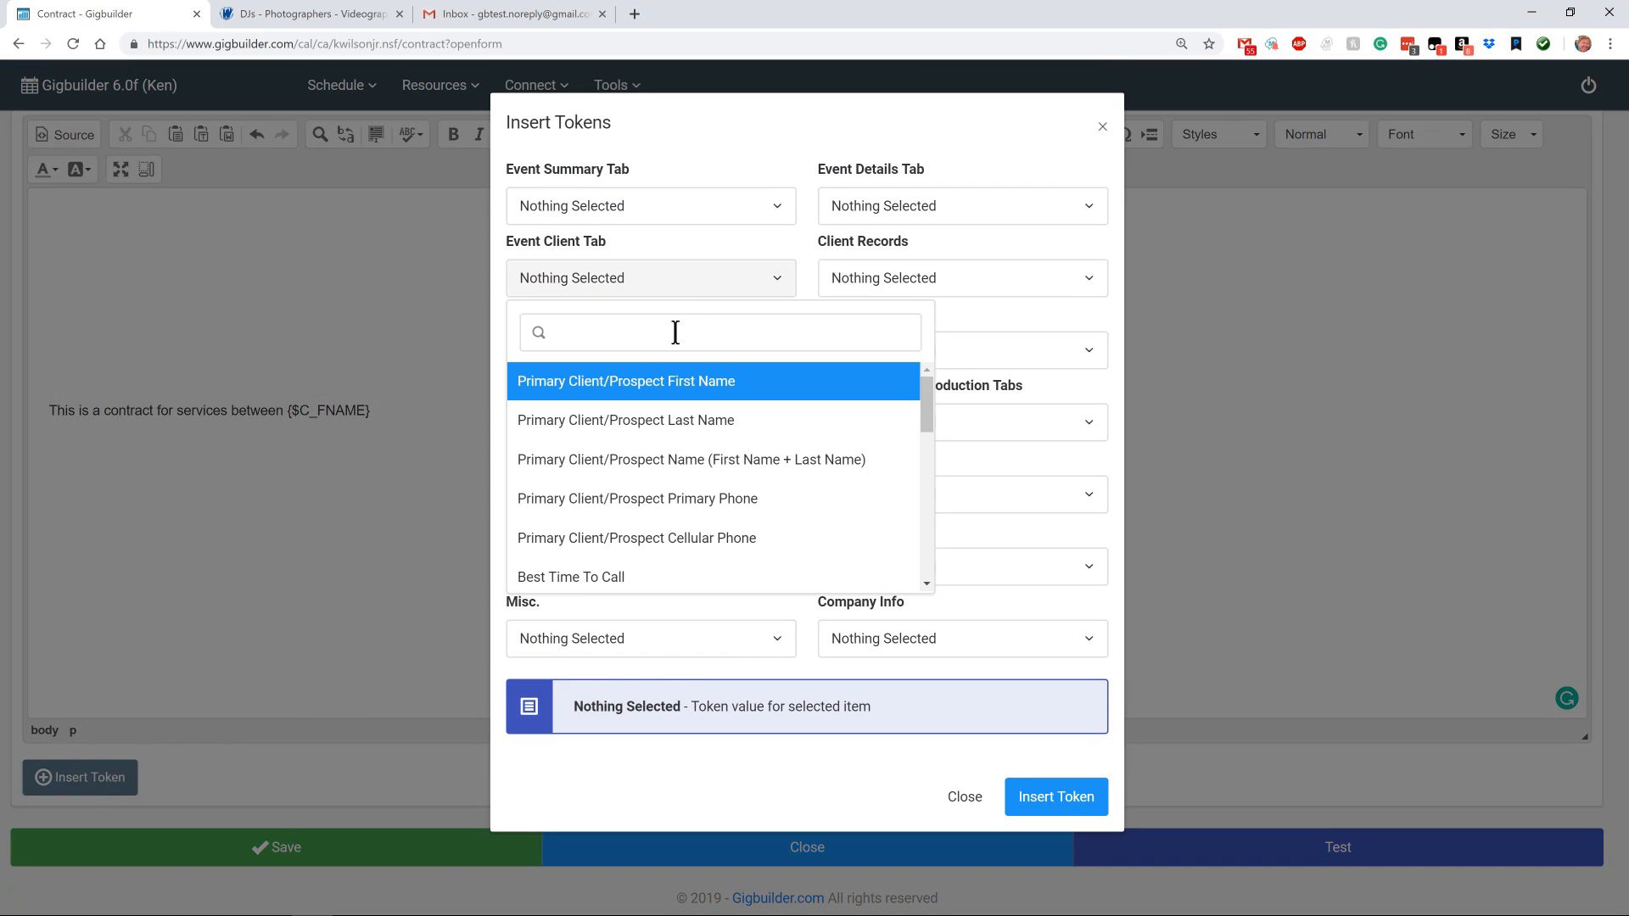
click(641, 422)
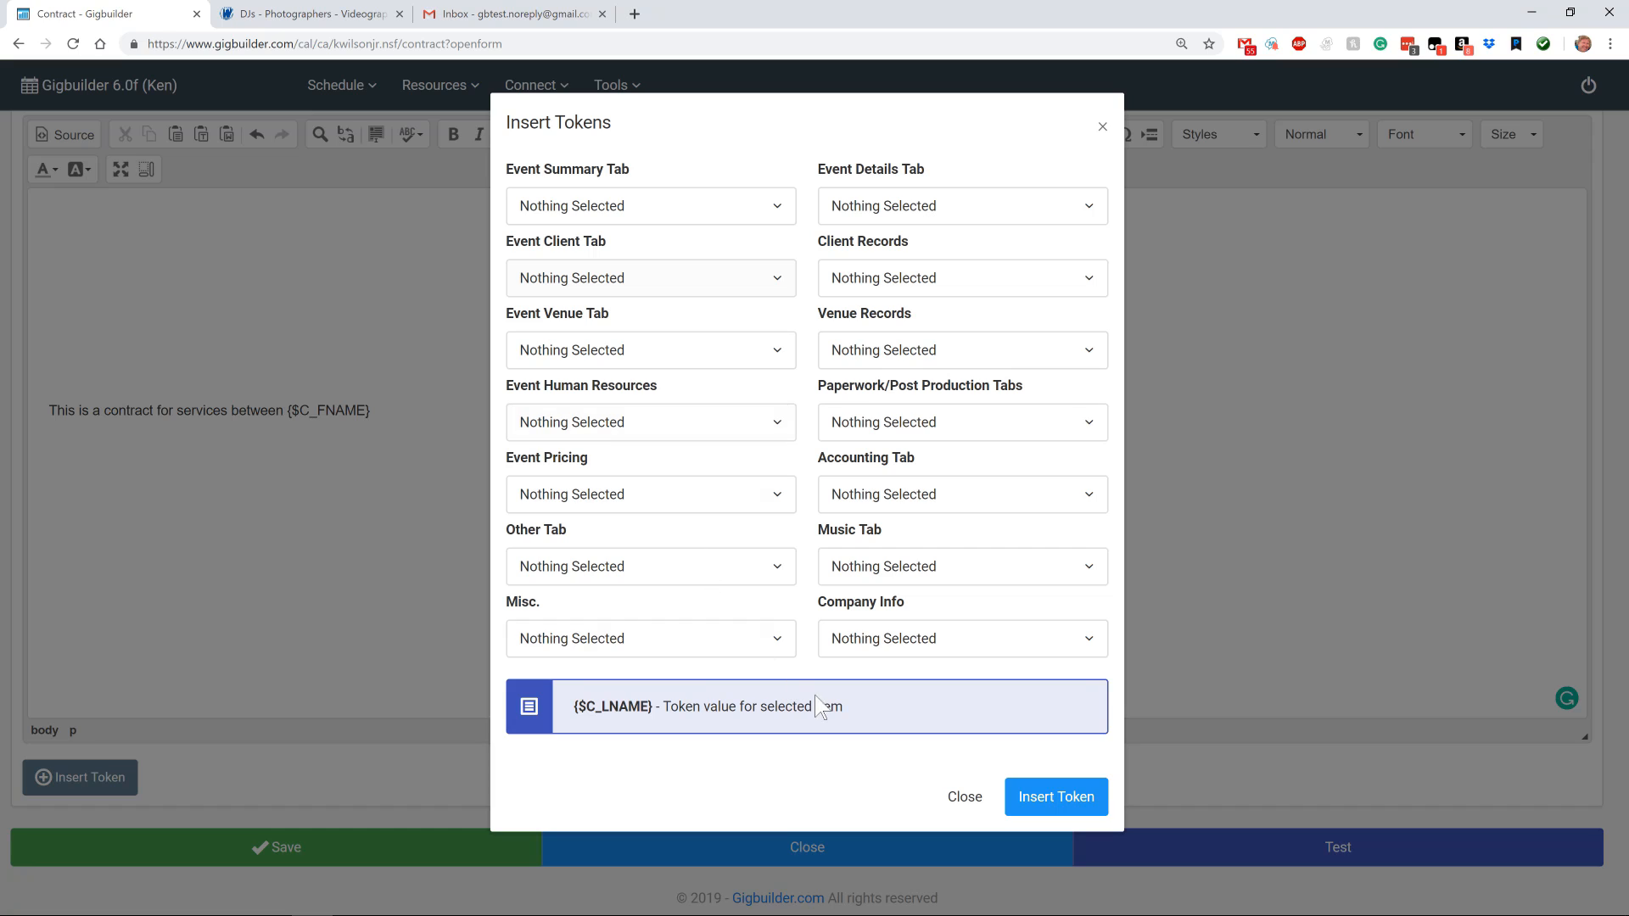
click(1064, 808)
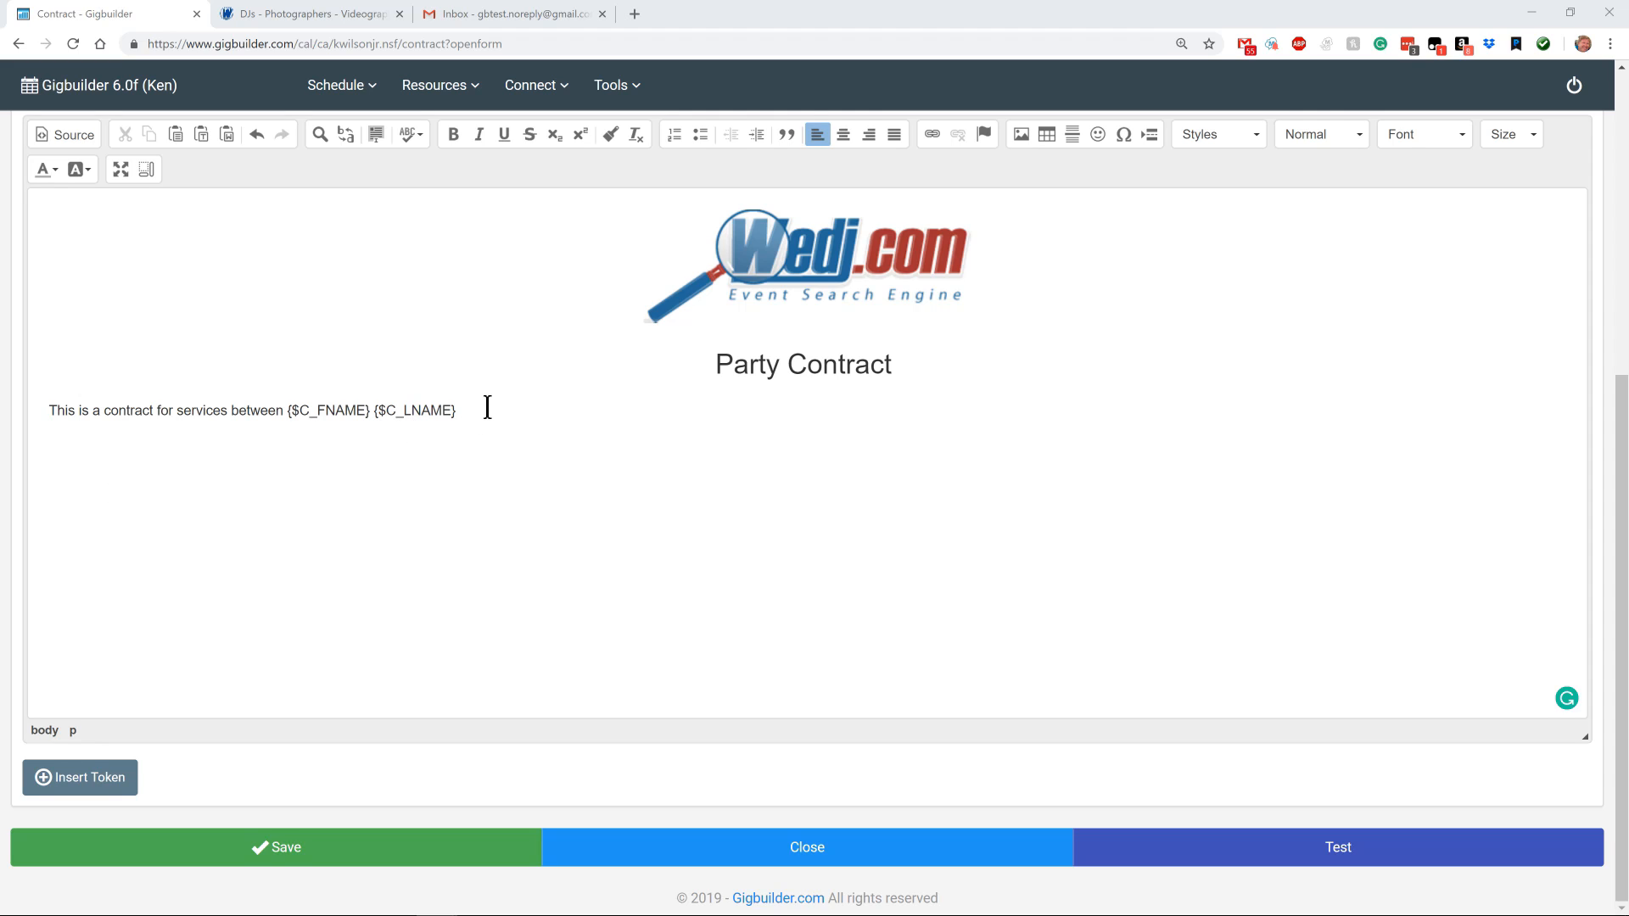
Step: Continue the sentence with "herinafter referred to as Client and" followed by the My Company Name token {$MY_CNAME}
click(488, 407)
text(herinafter referred to as Client and)
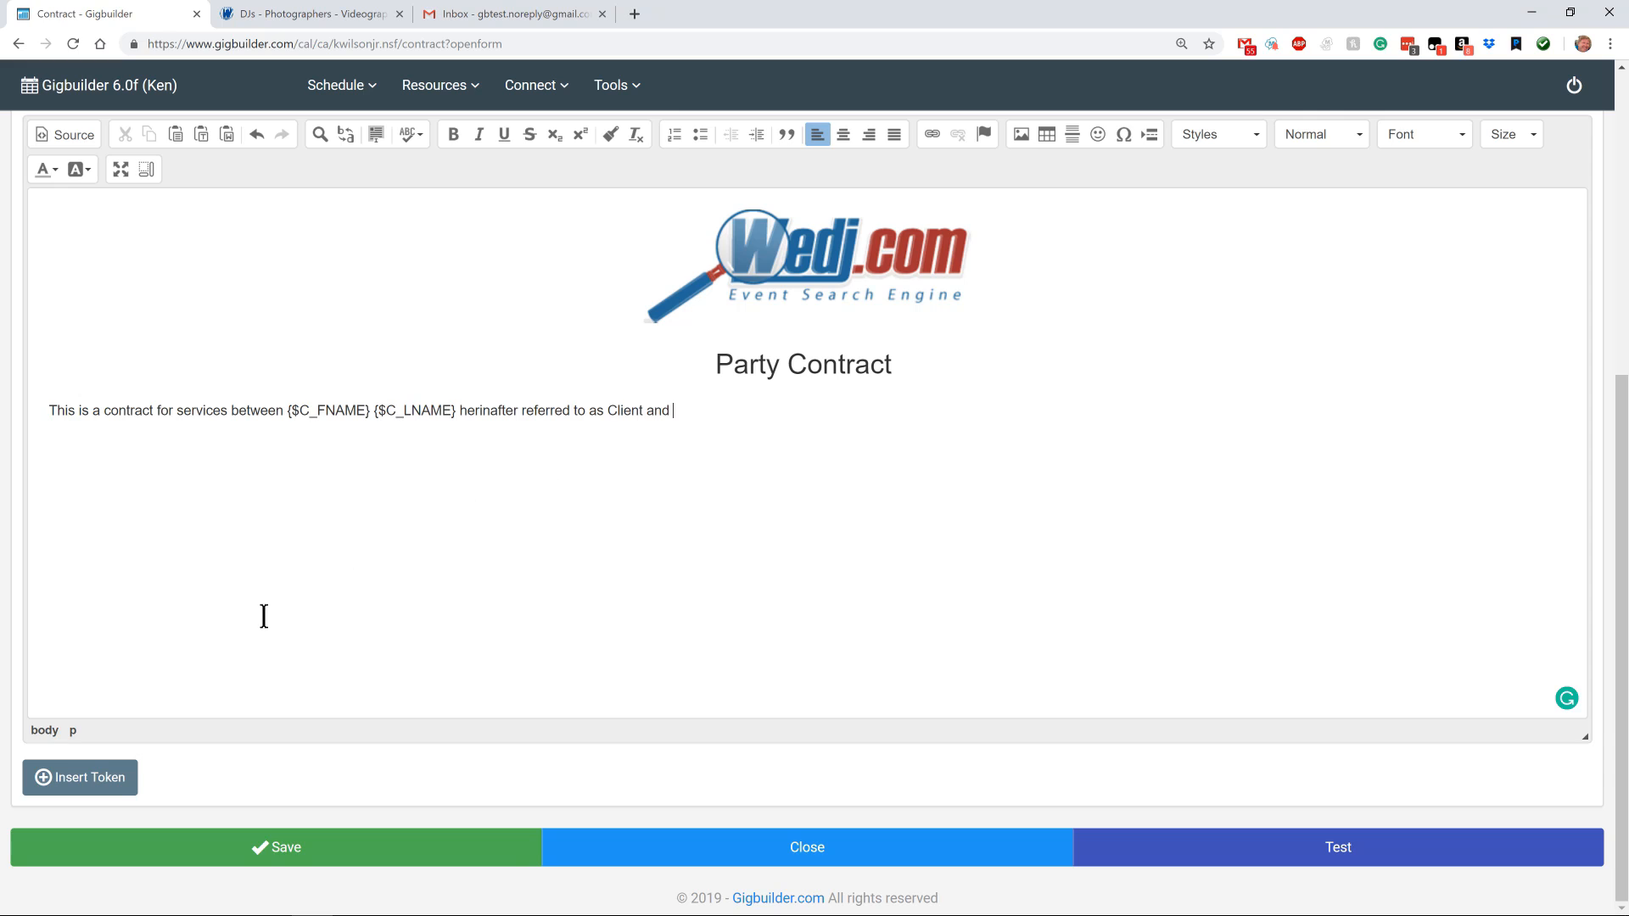
click(99, 783)
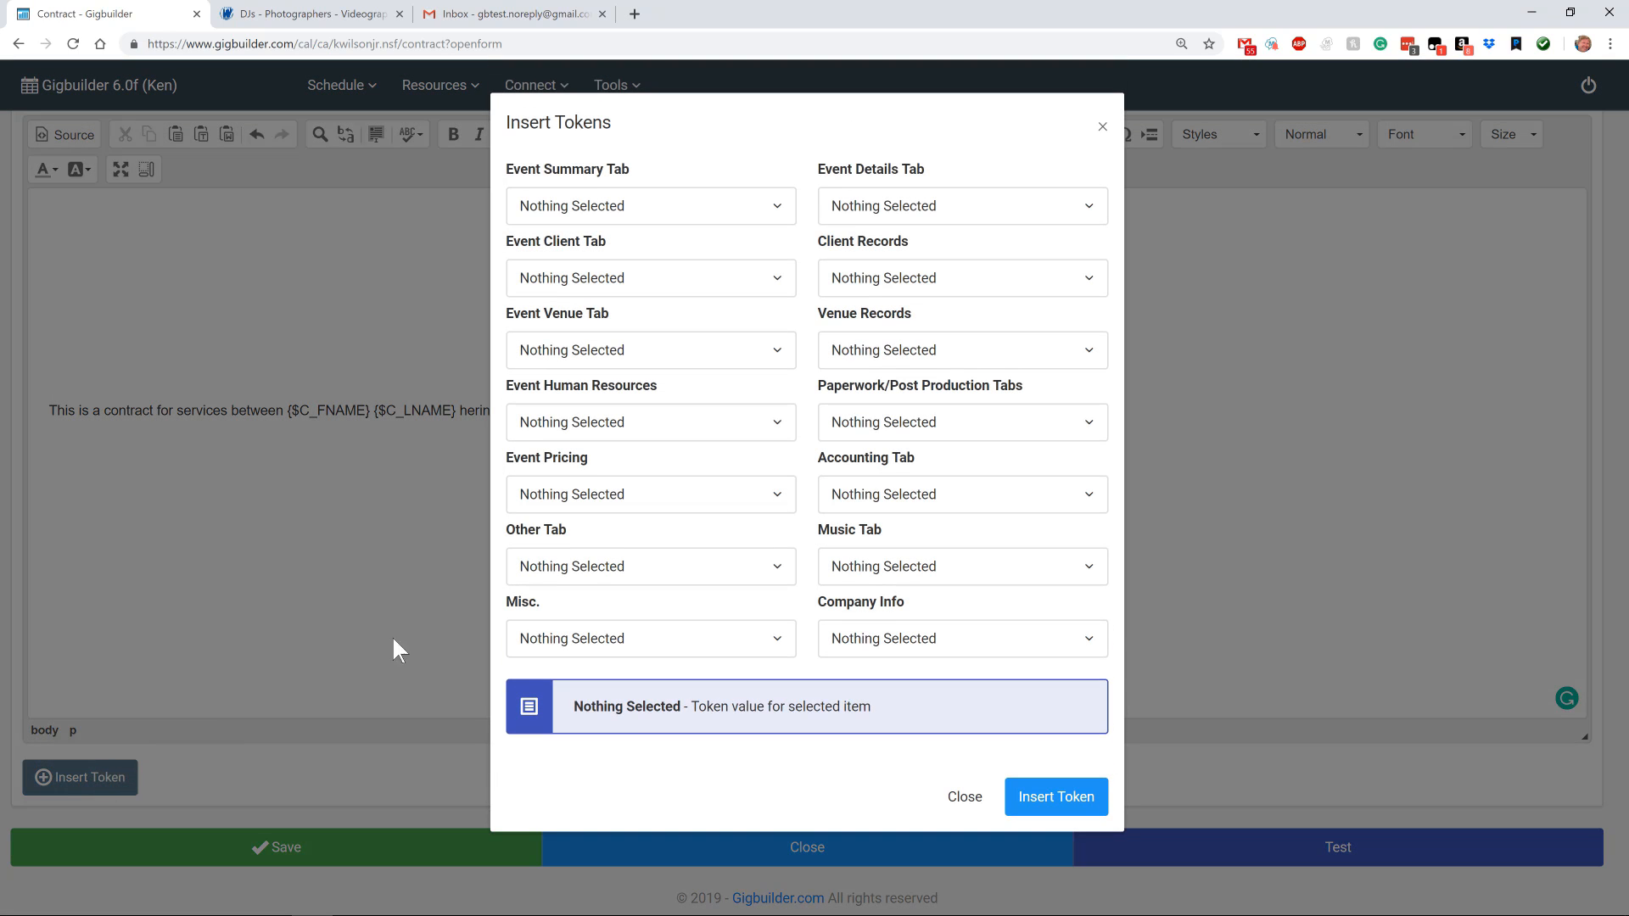
click(934, 645)
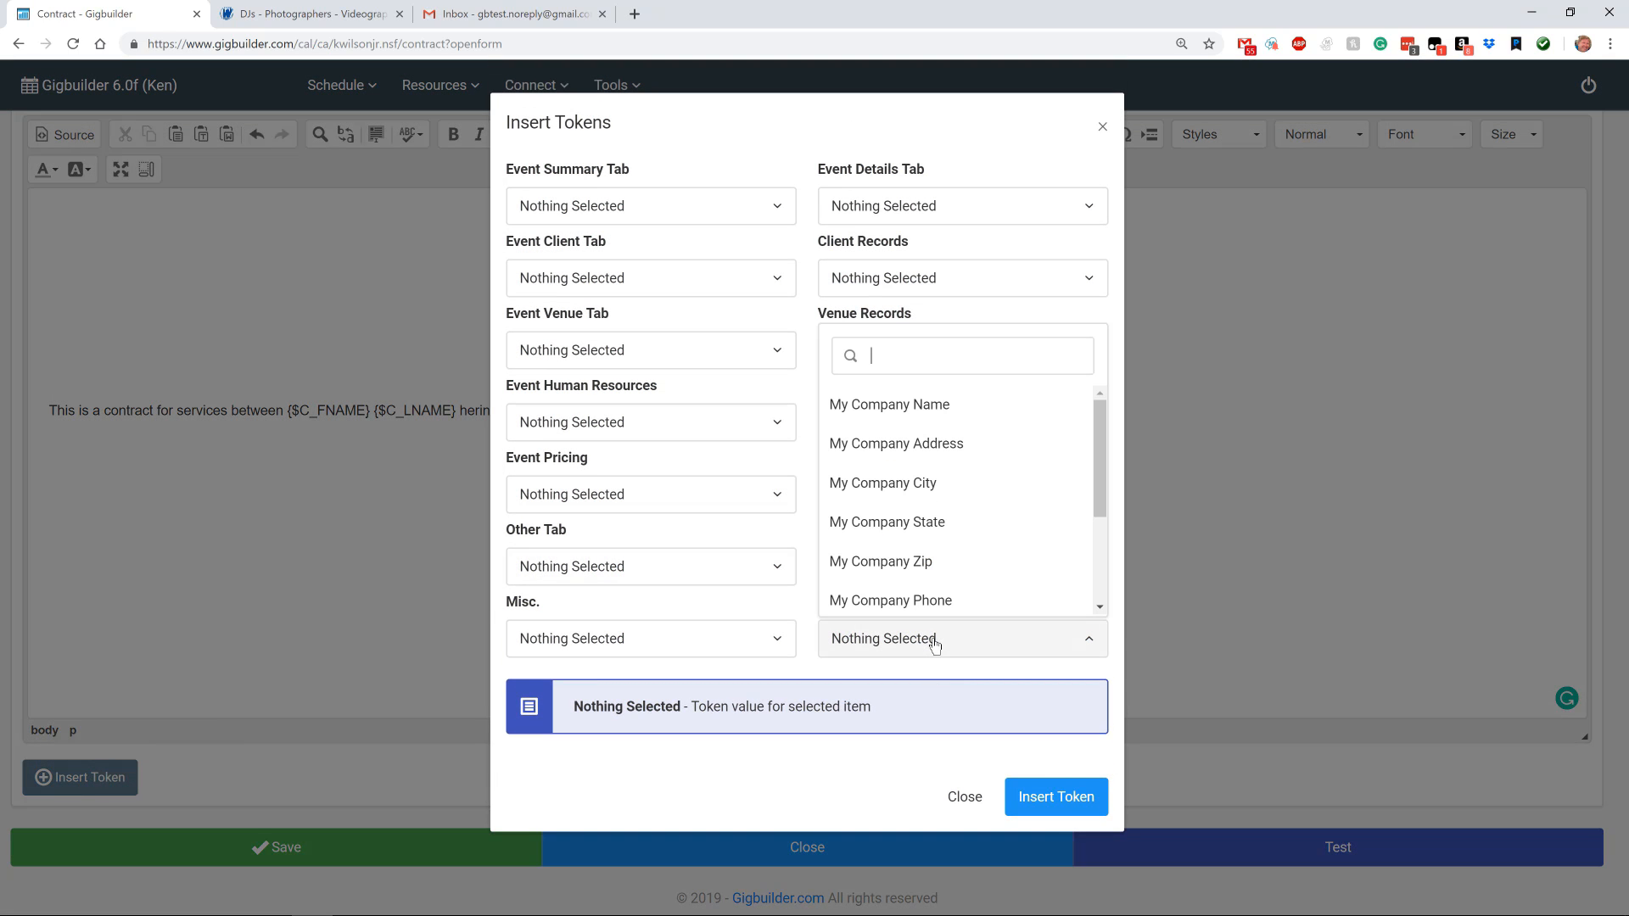
click(944, 407)
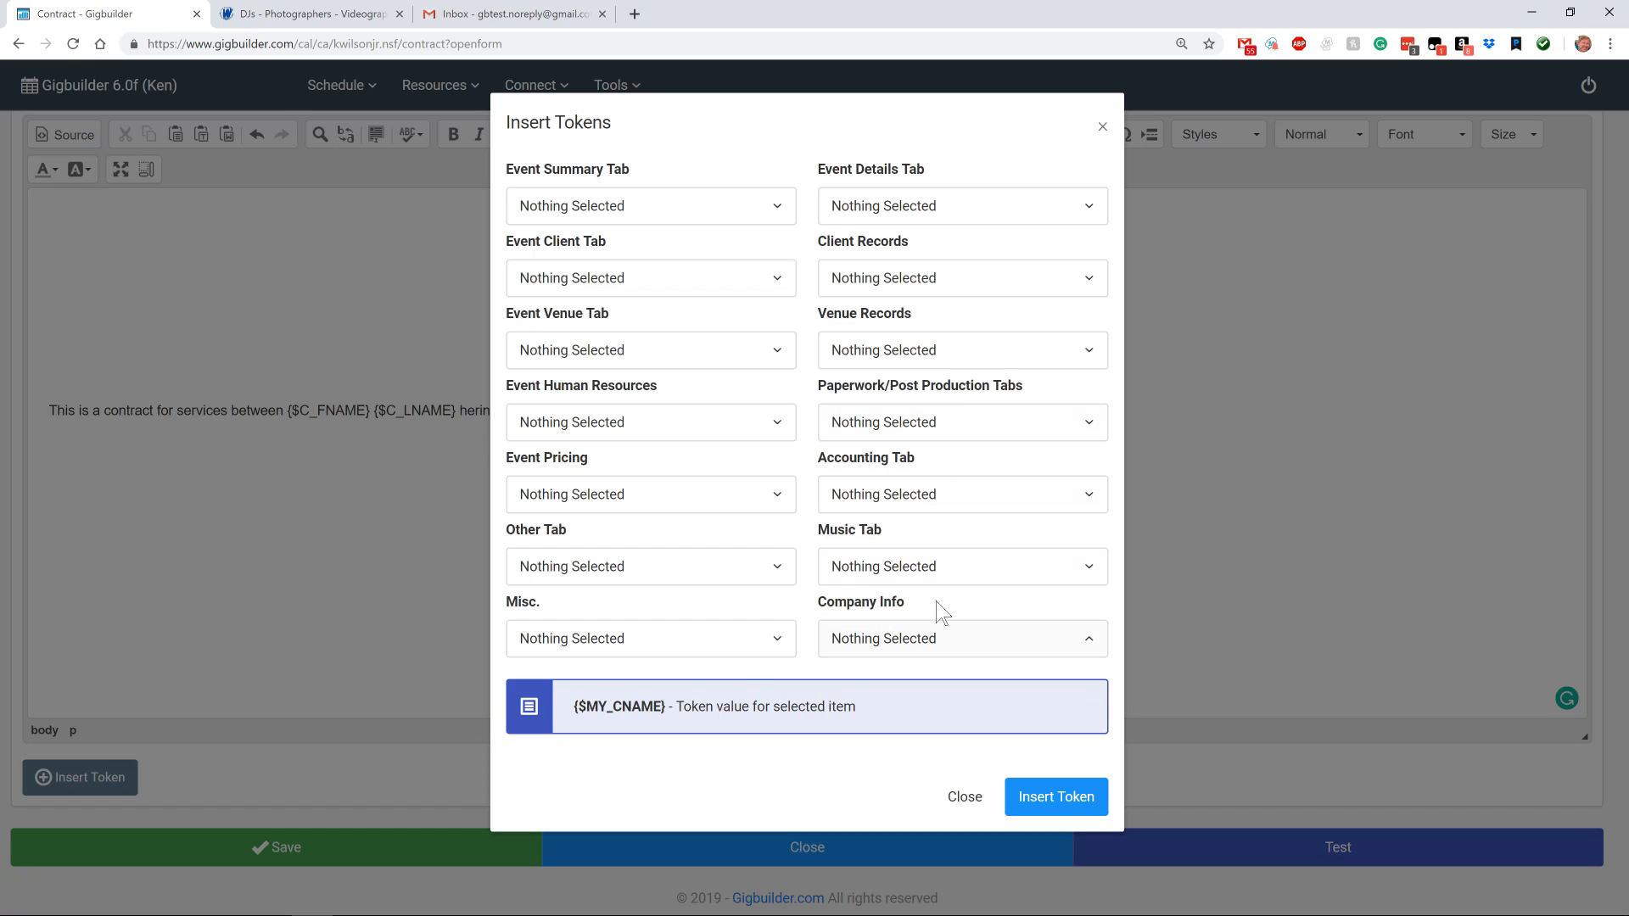
drag(940, 611, 803, 604)
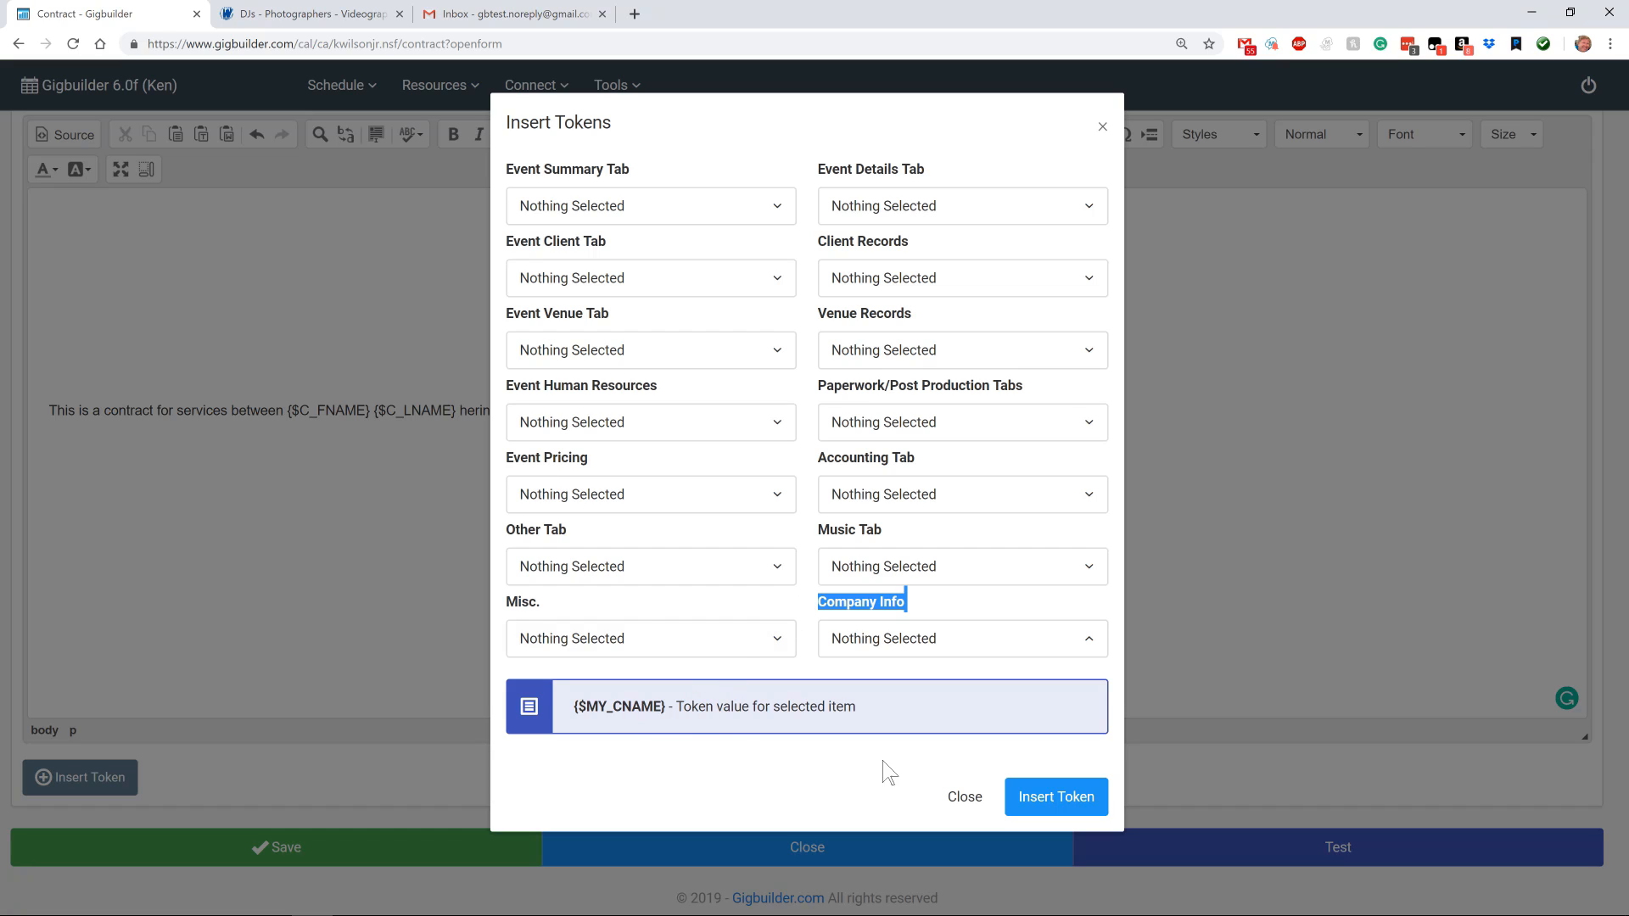
click(1042, 801)
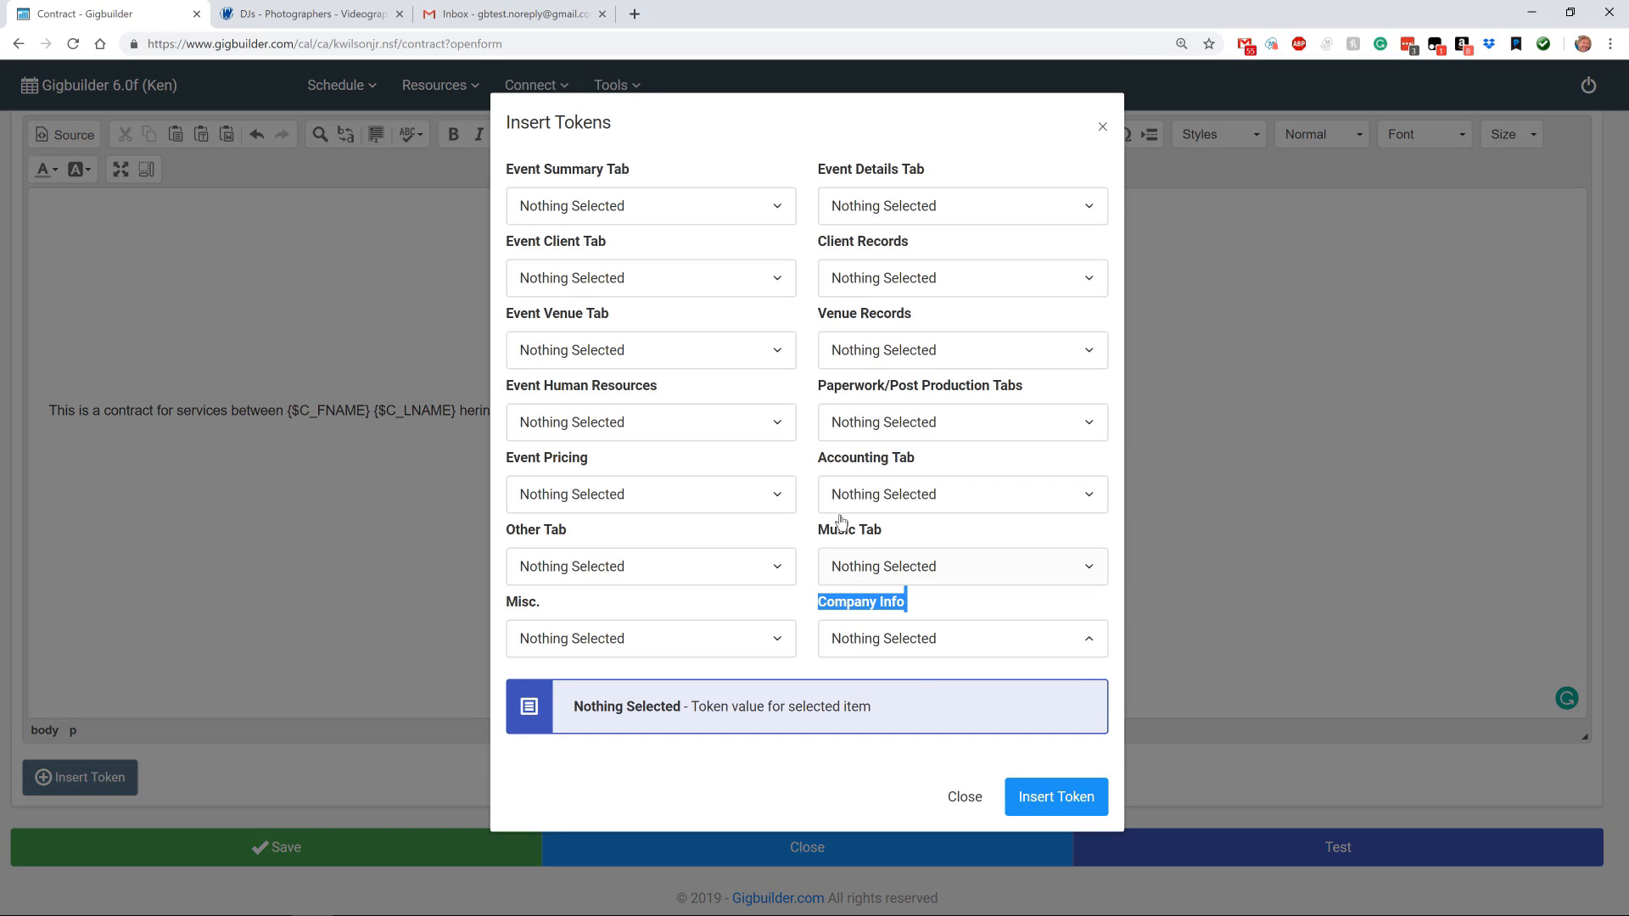
click(965, 798)
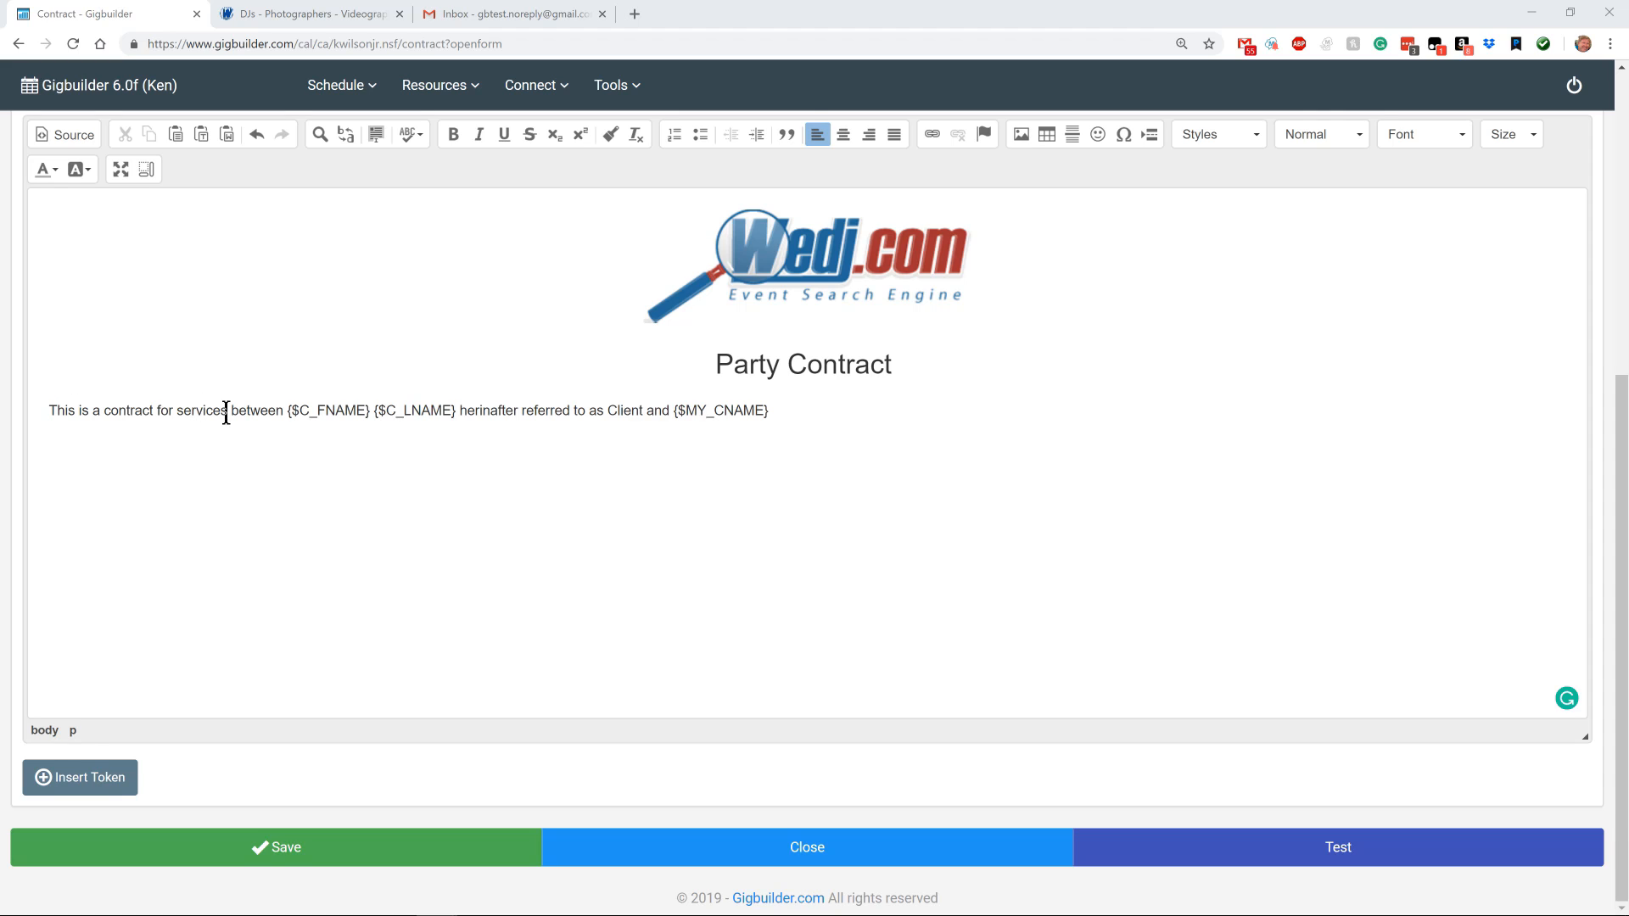
Step: Add "hereinafter referred to as Company. Company will provide the following services to Client as follows:" and start a new paragraph with the Event Type token
click(776, 408)
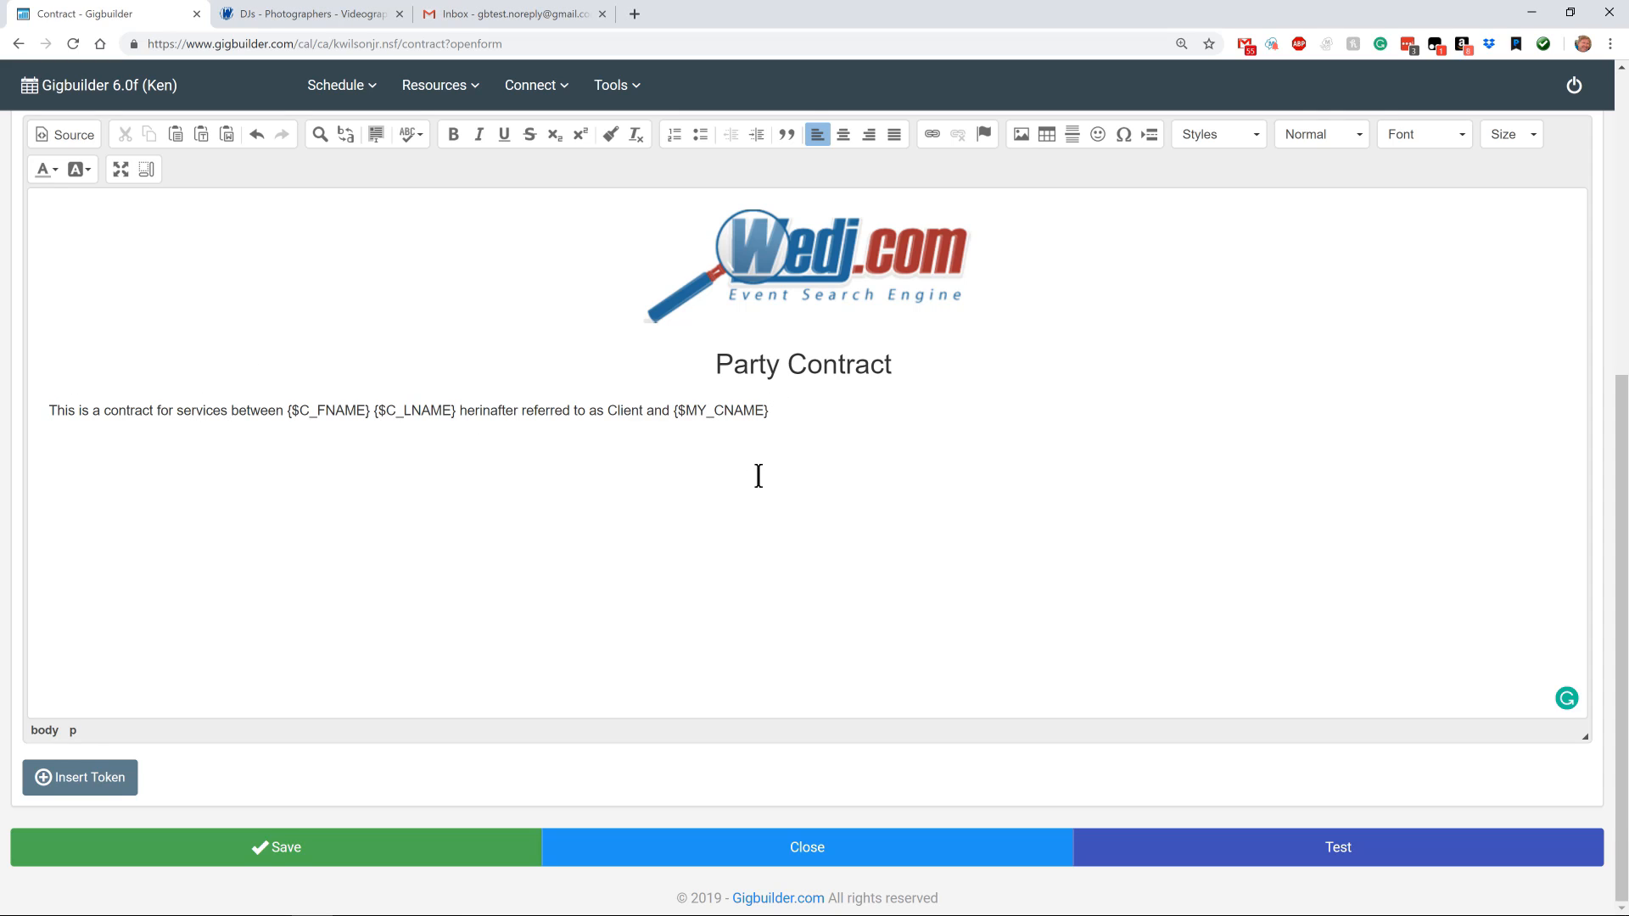
text(hereinafter referred to as Company. Company will provide the following services to Client as follows:)
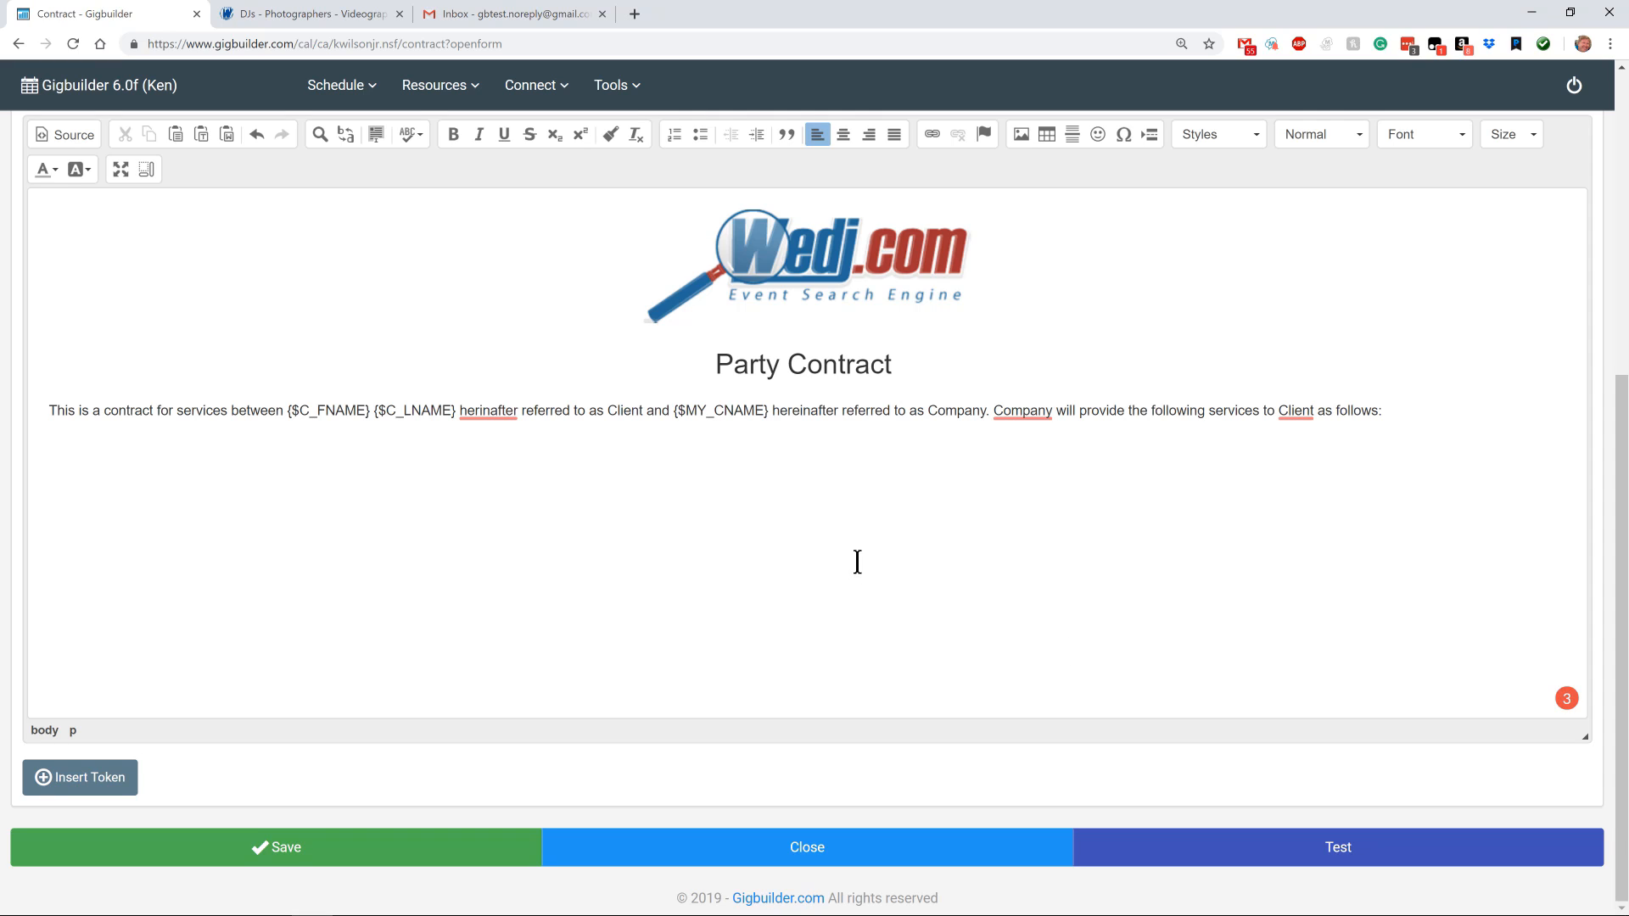
click(89, 778)
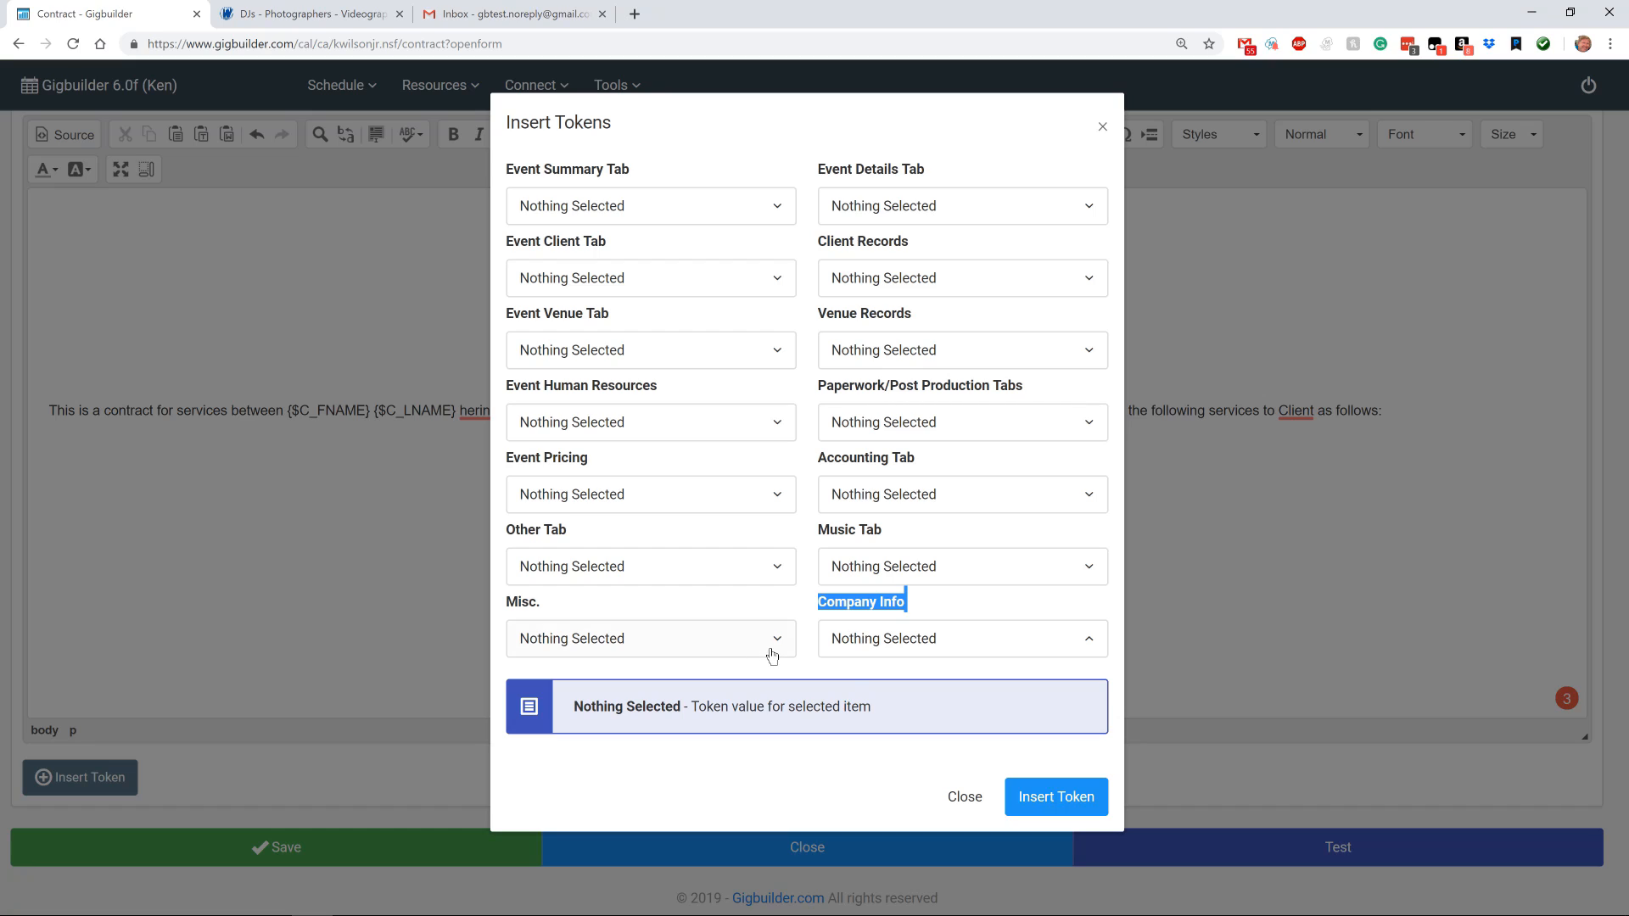
drag(813, 169, 928, 166)
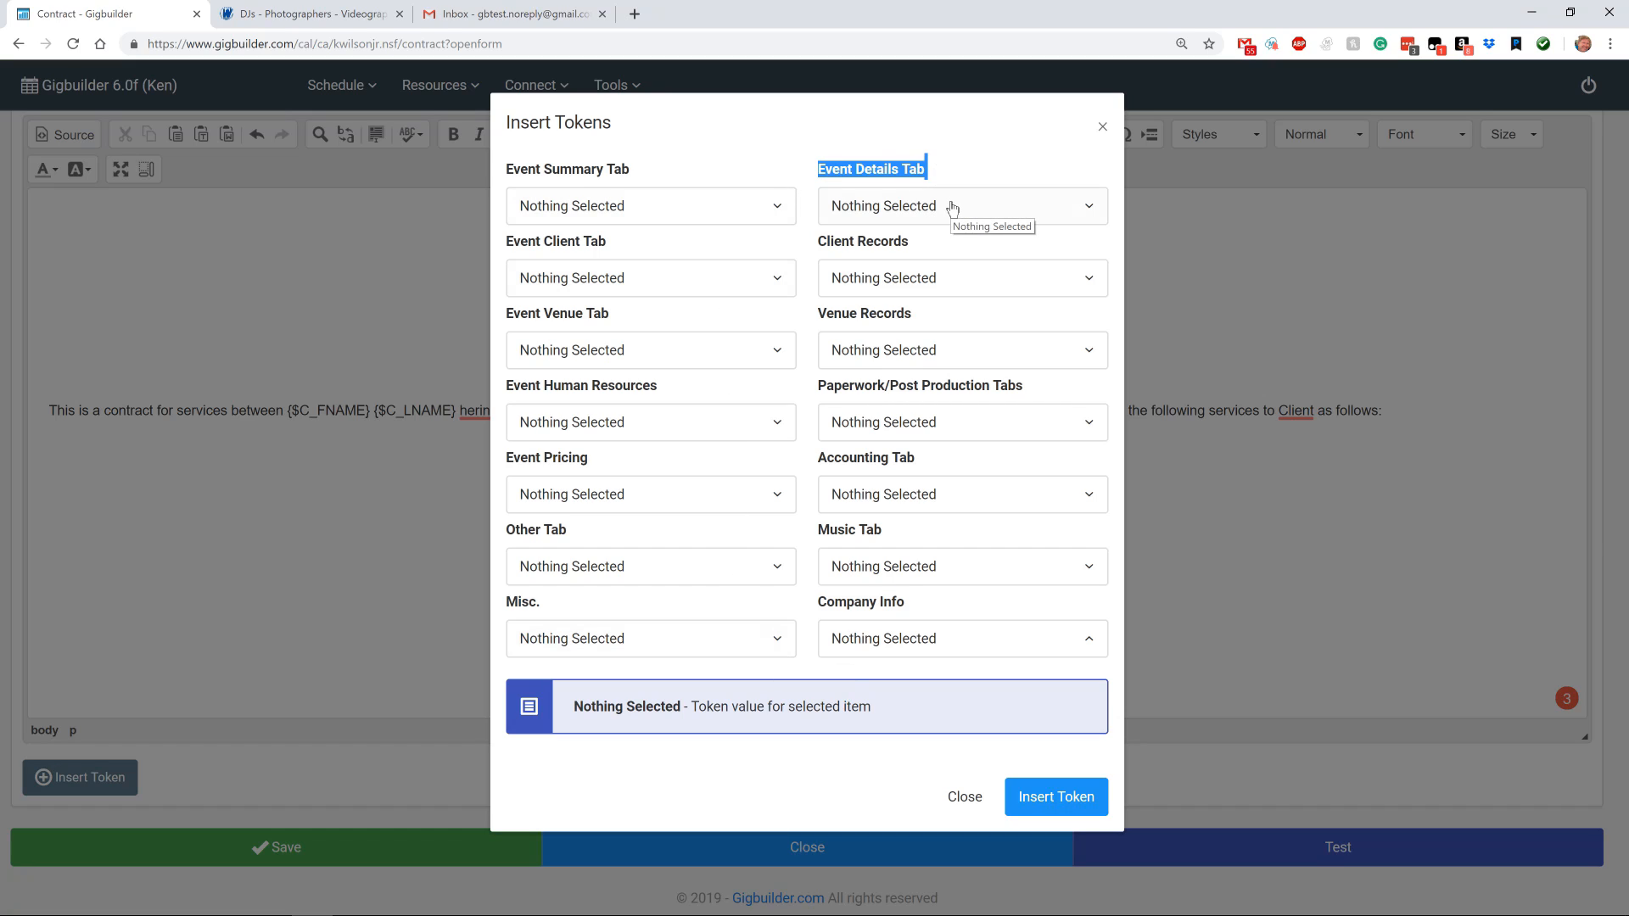
click(960, 207)
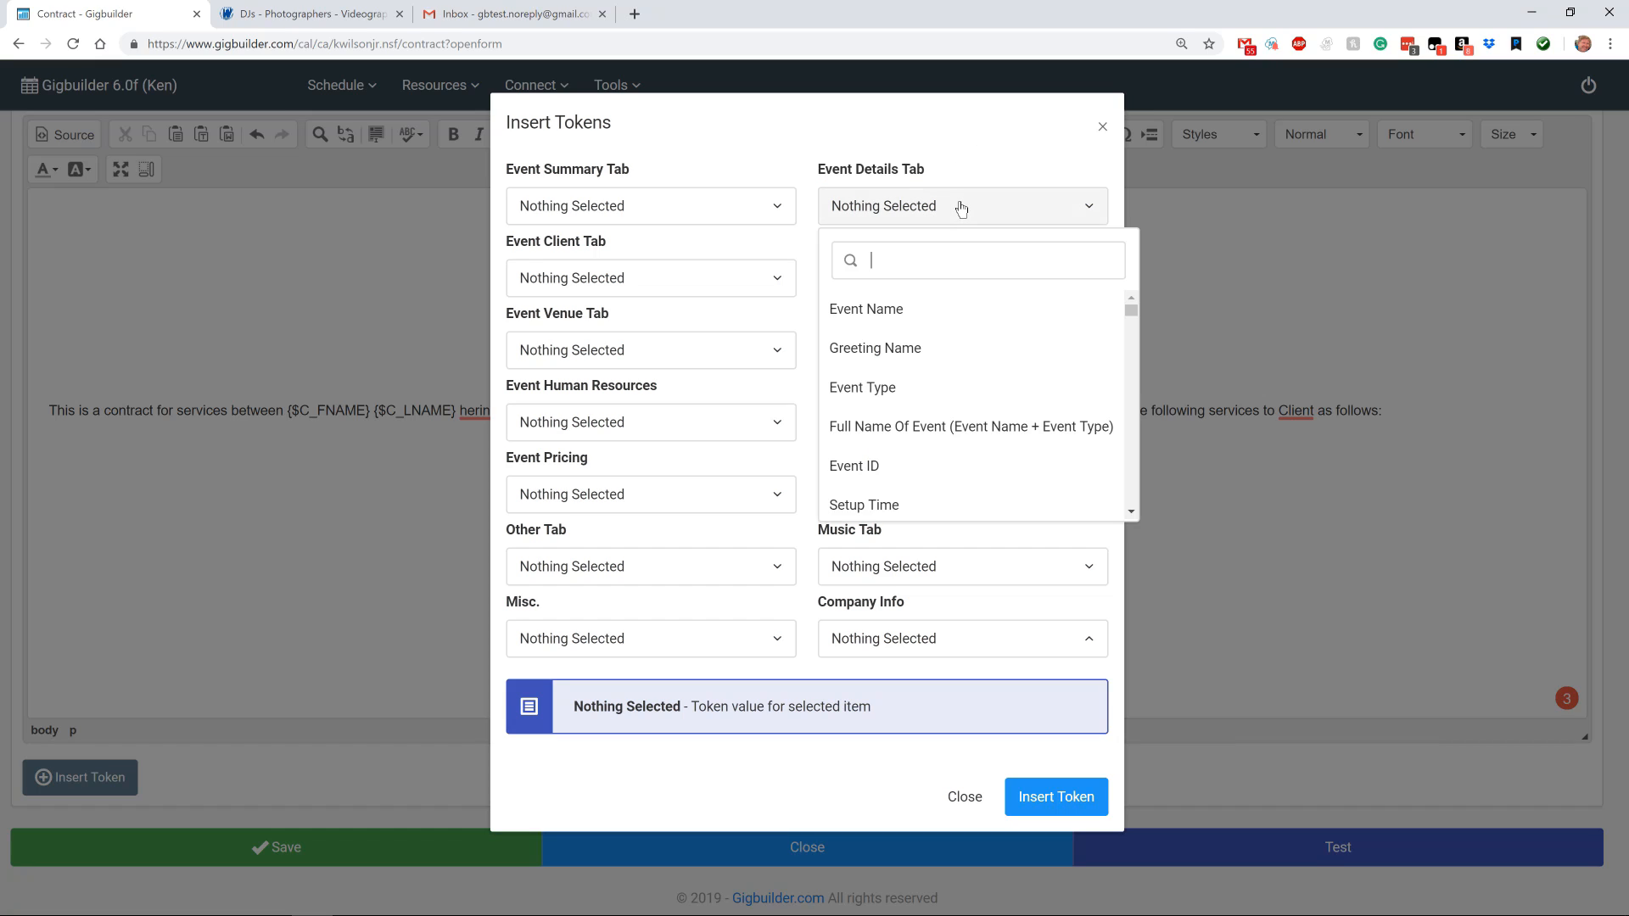
click(861, 391)
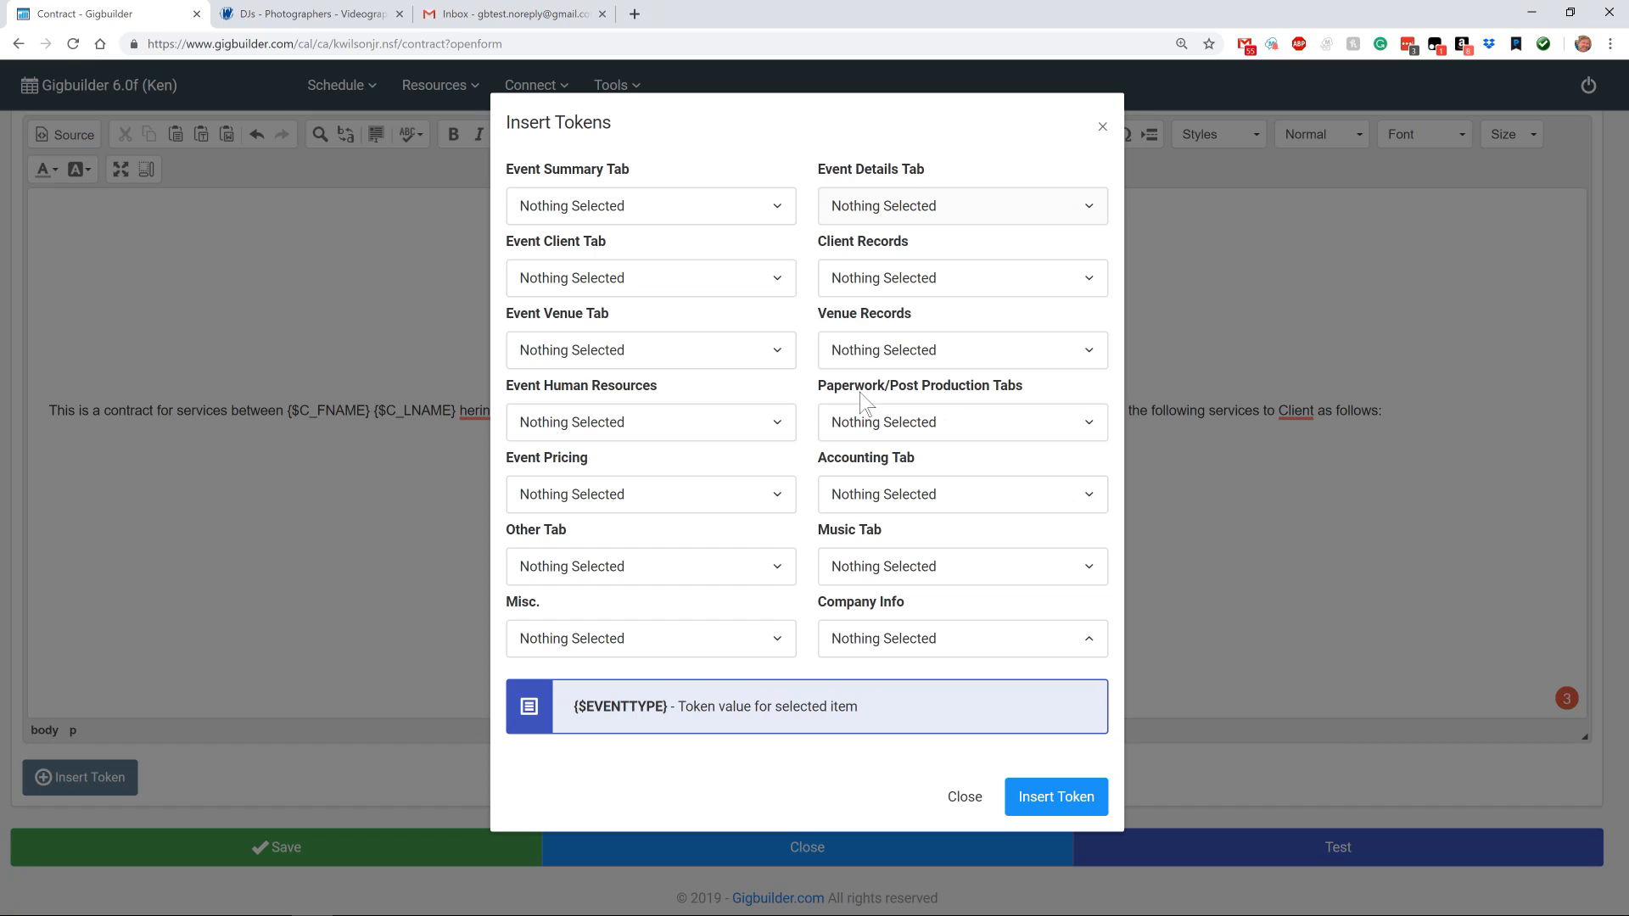
click(1066, 789)
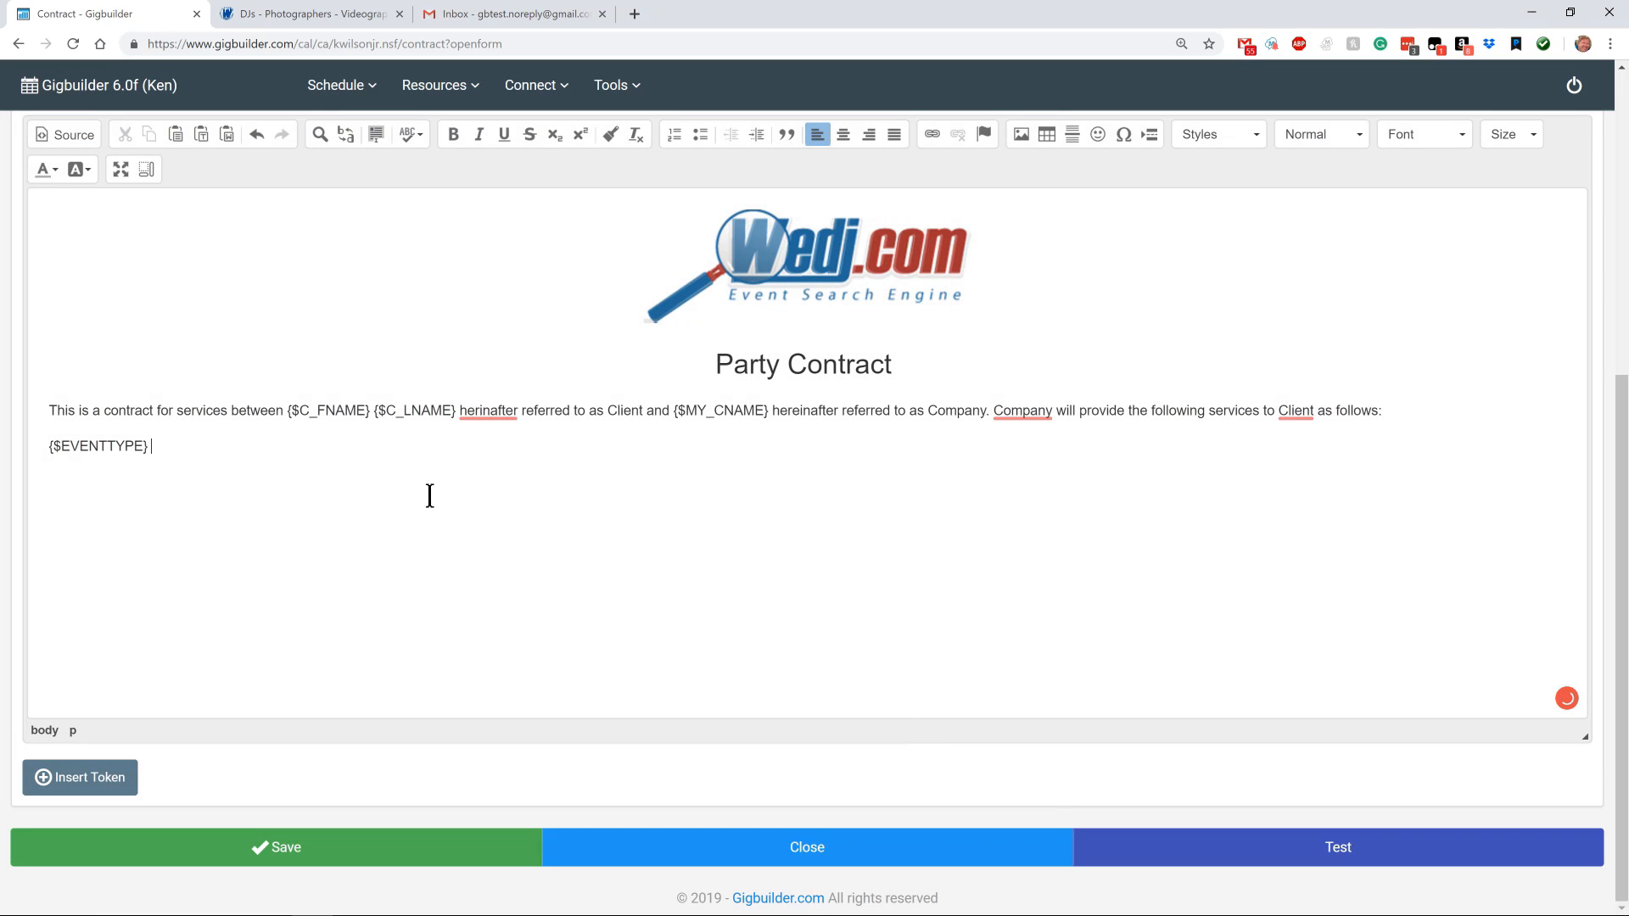
Step: Continue the event type line with "on", the Event Start Date token {$EVENTDATE} and "located at"
text(on)
click(79, 779)
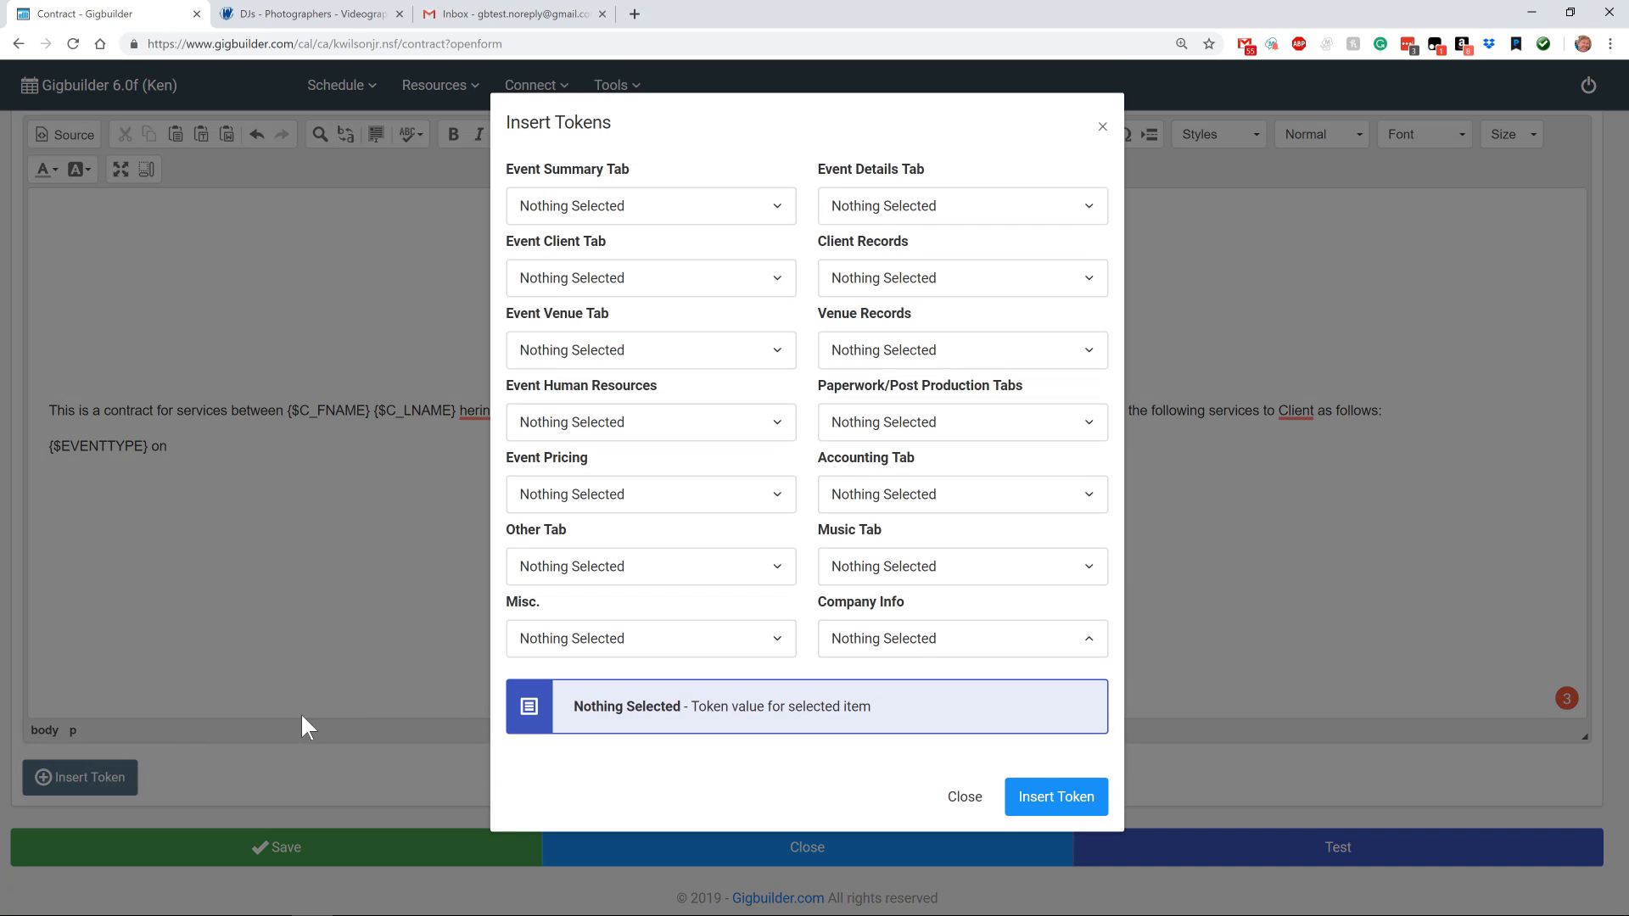
click(909, 207)
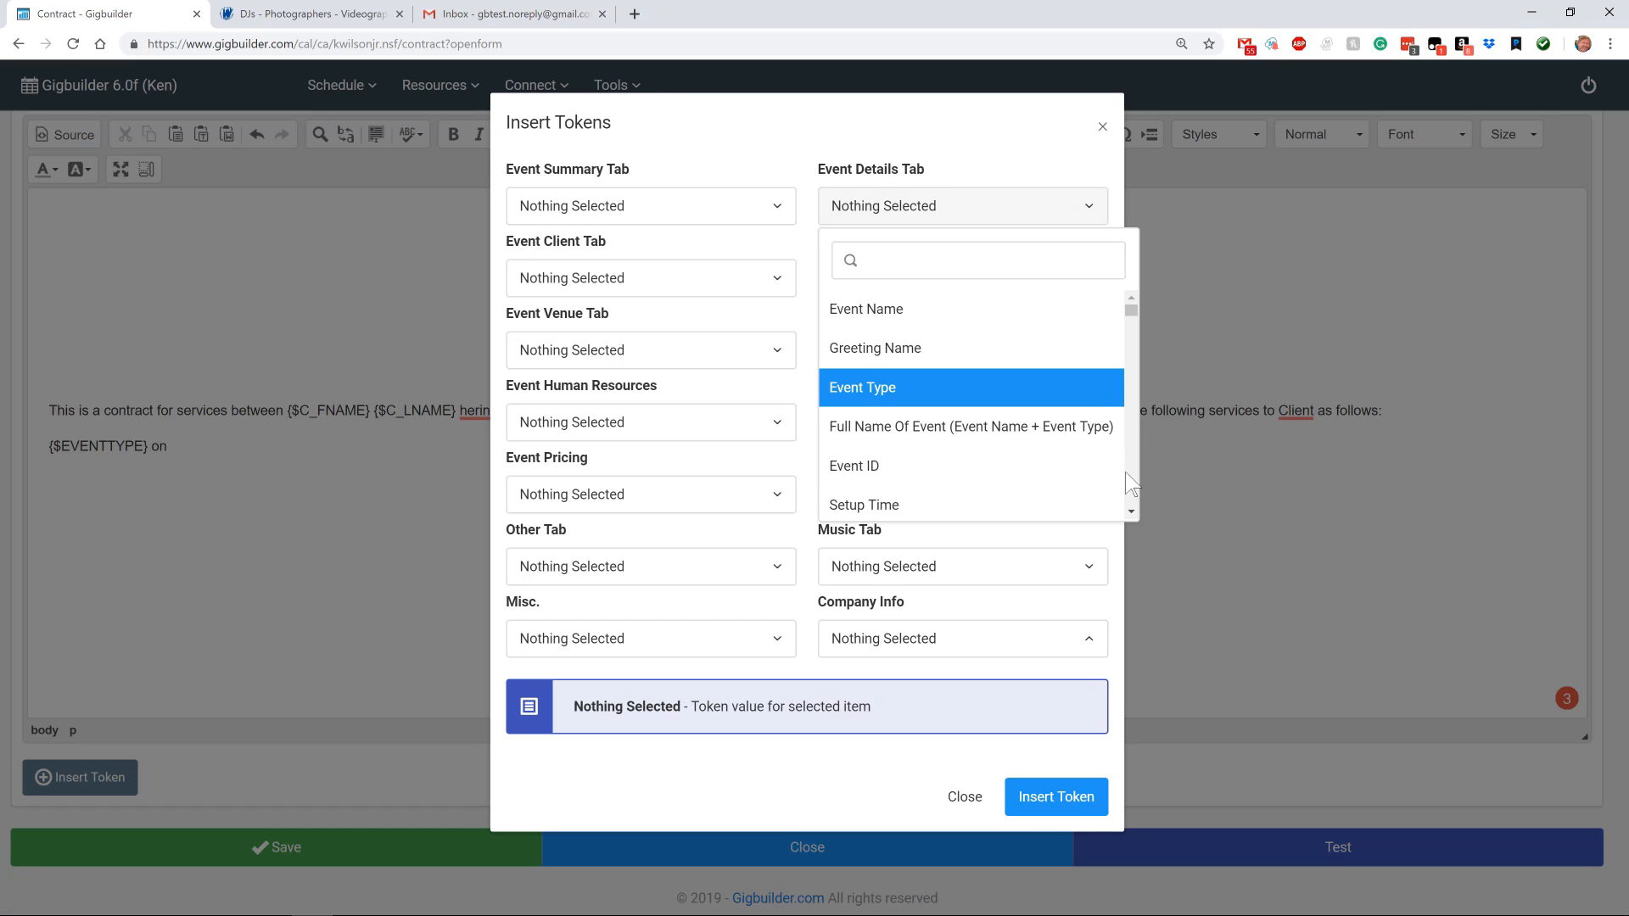
click(1133, 511)
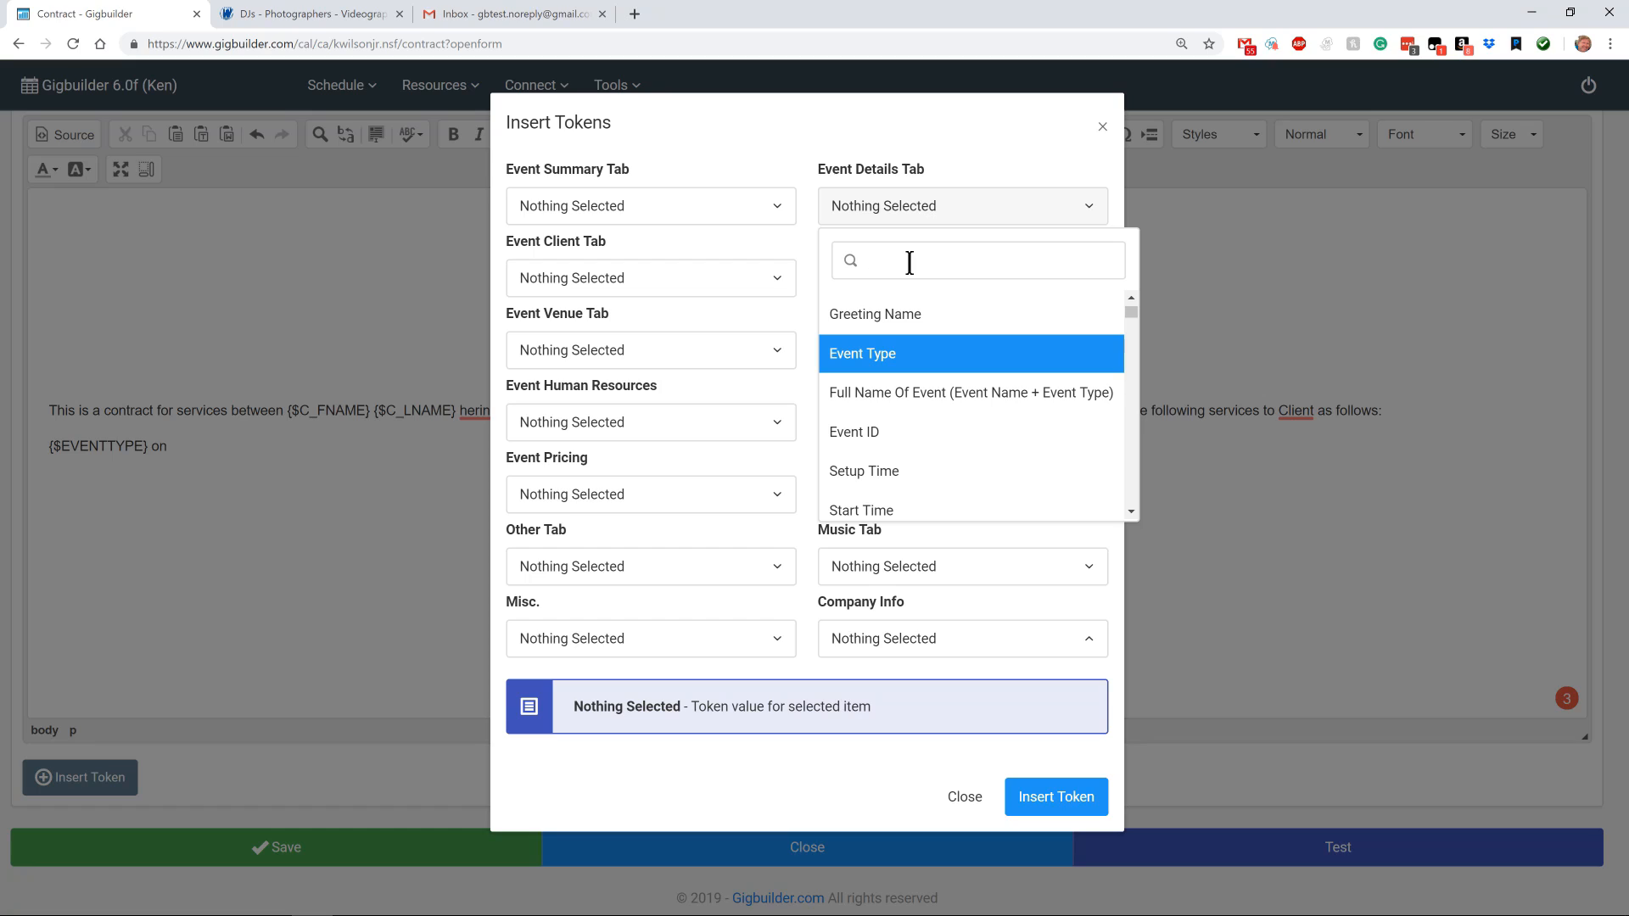
text(date)
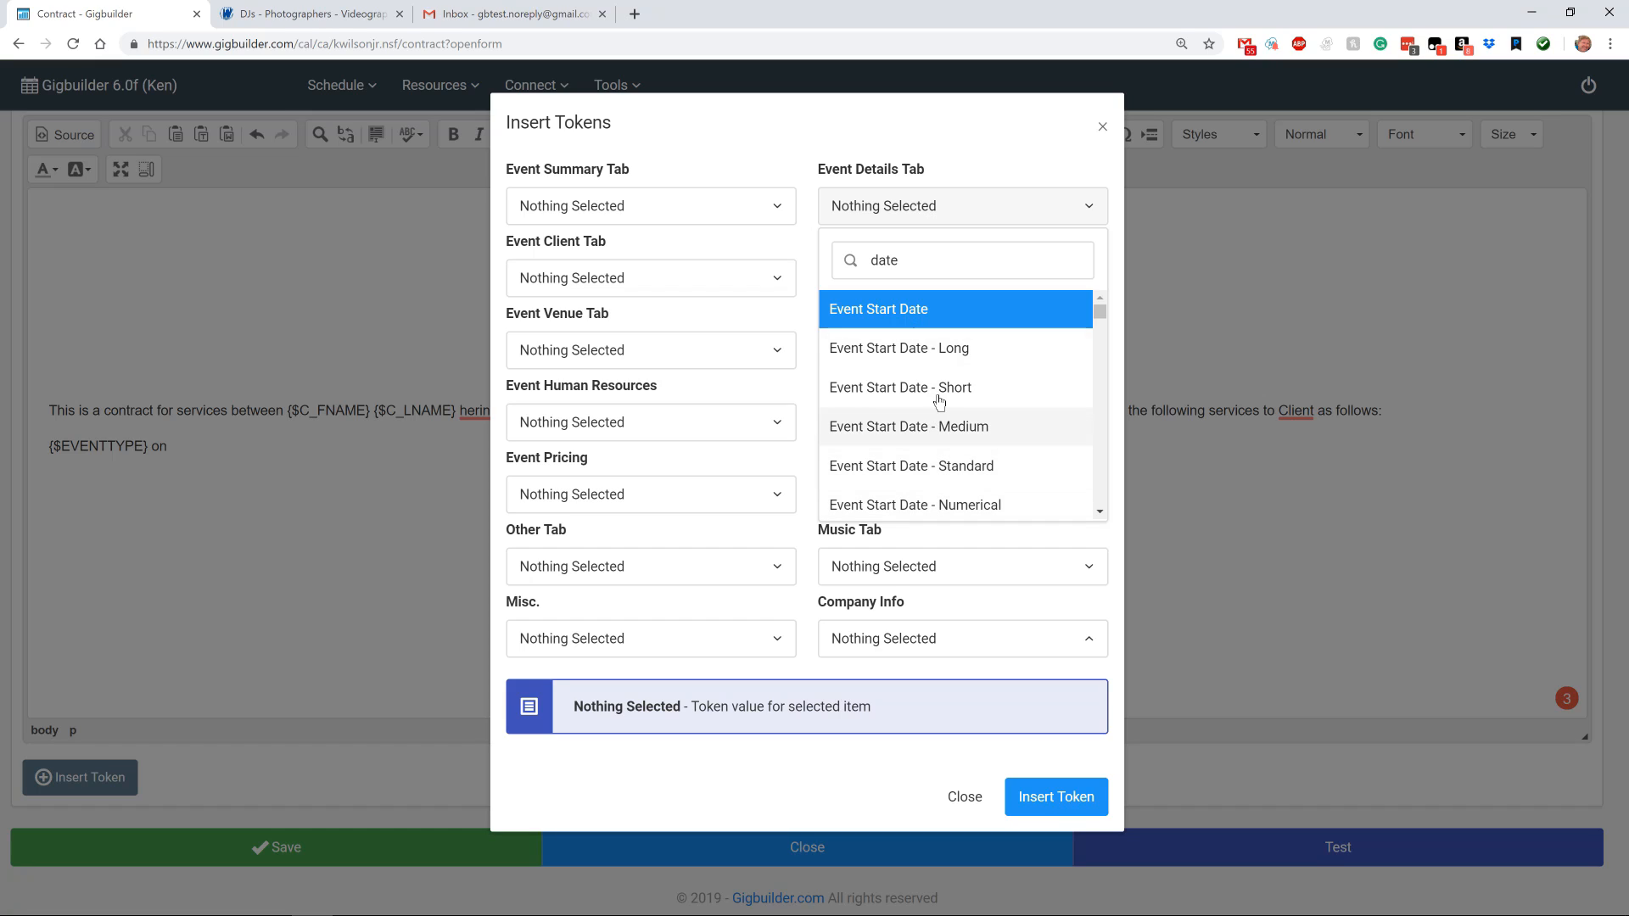
click(905, 315)
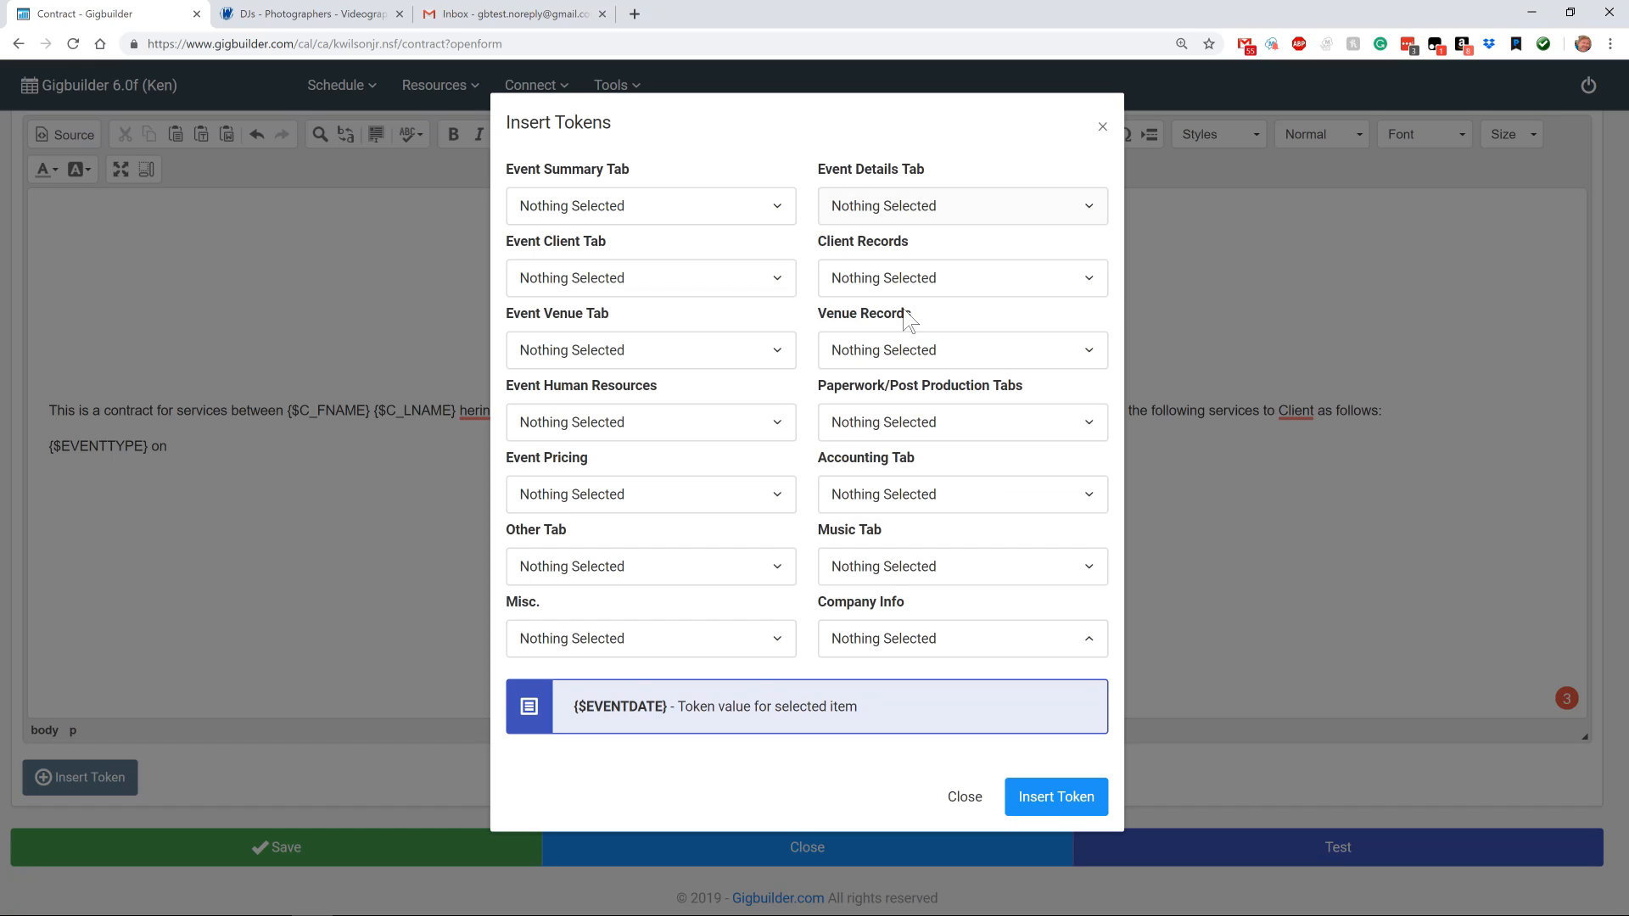
click(1055, 796)
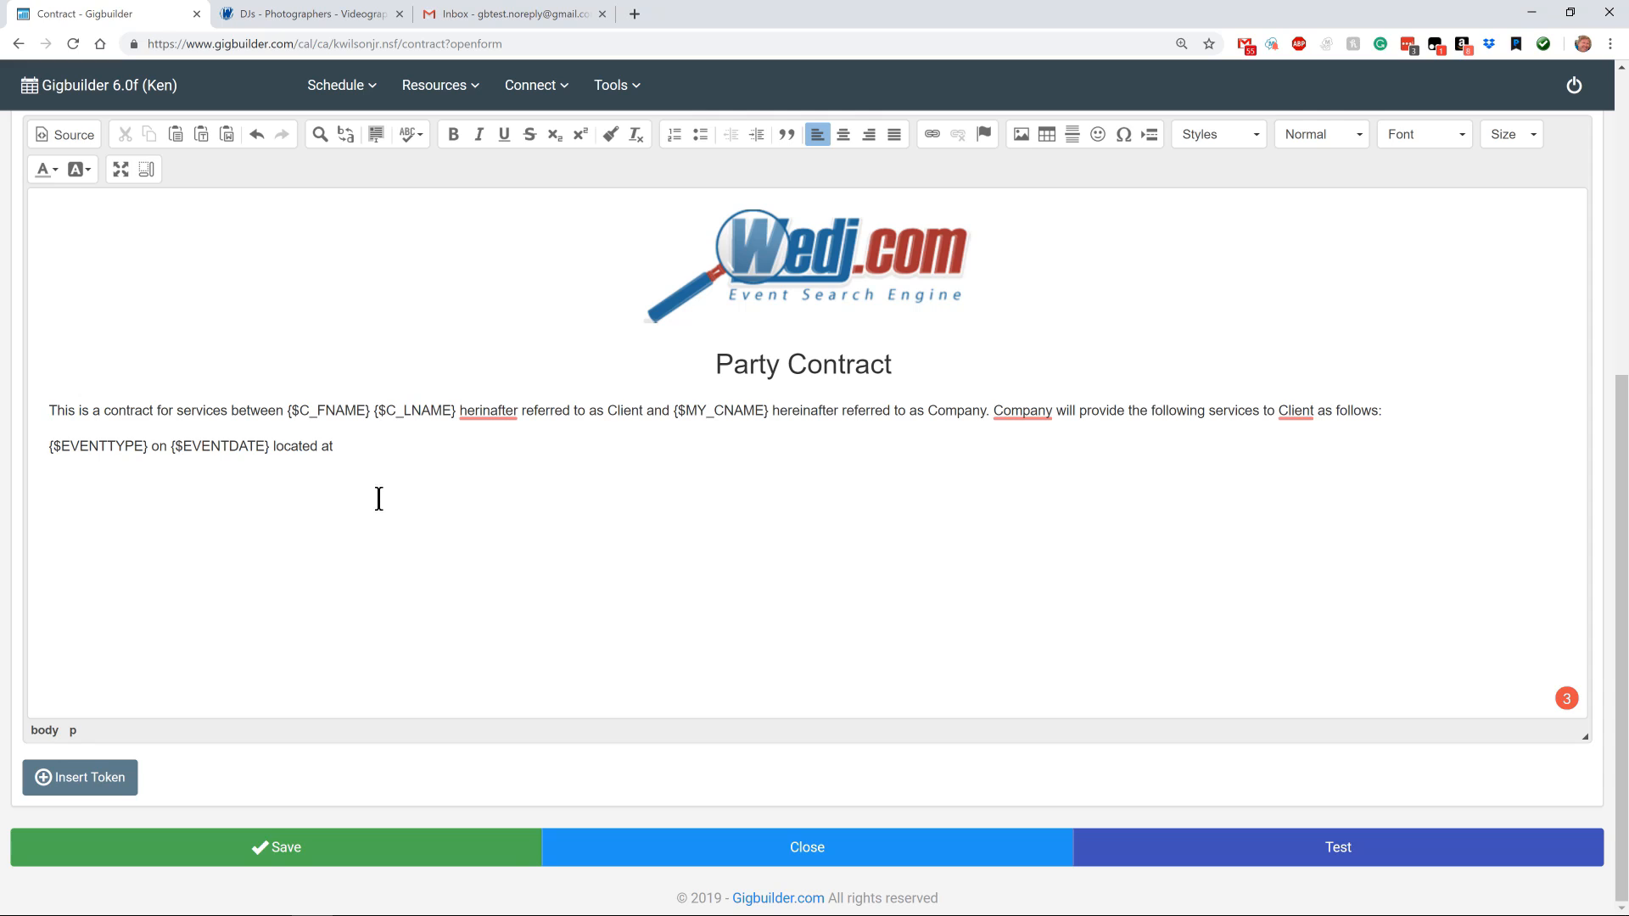
Step: Insert the Primary Venue Name token {$V_NAME} after "located at"
click(90, 779)
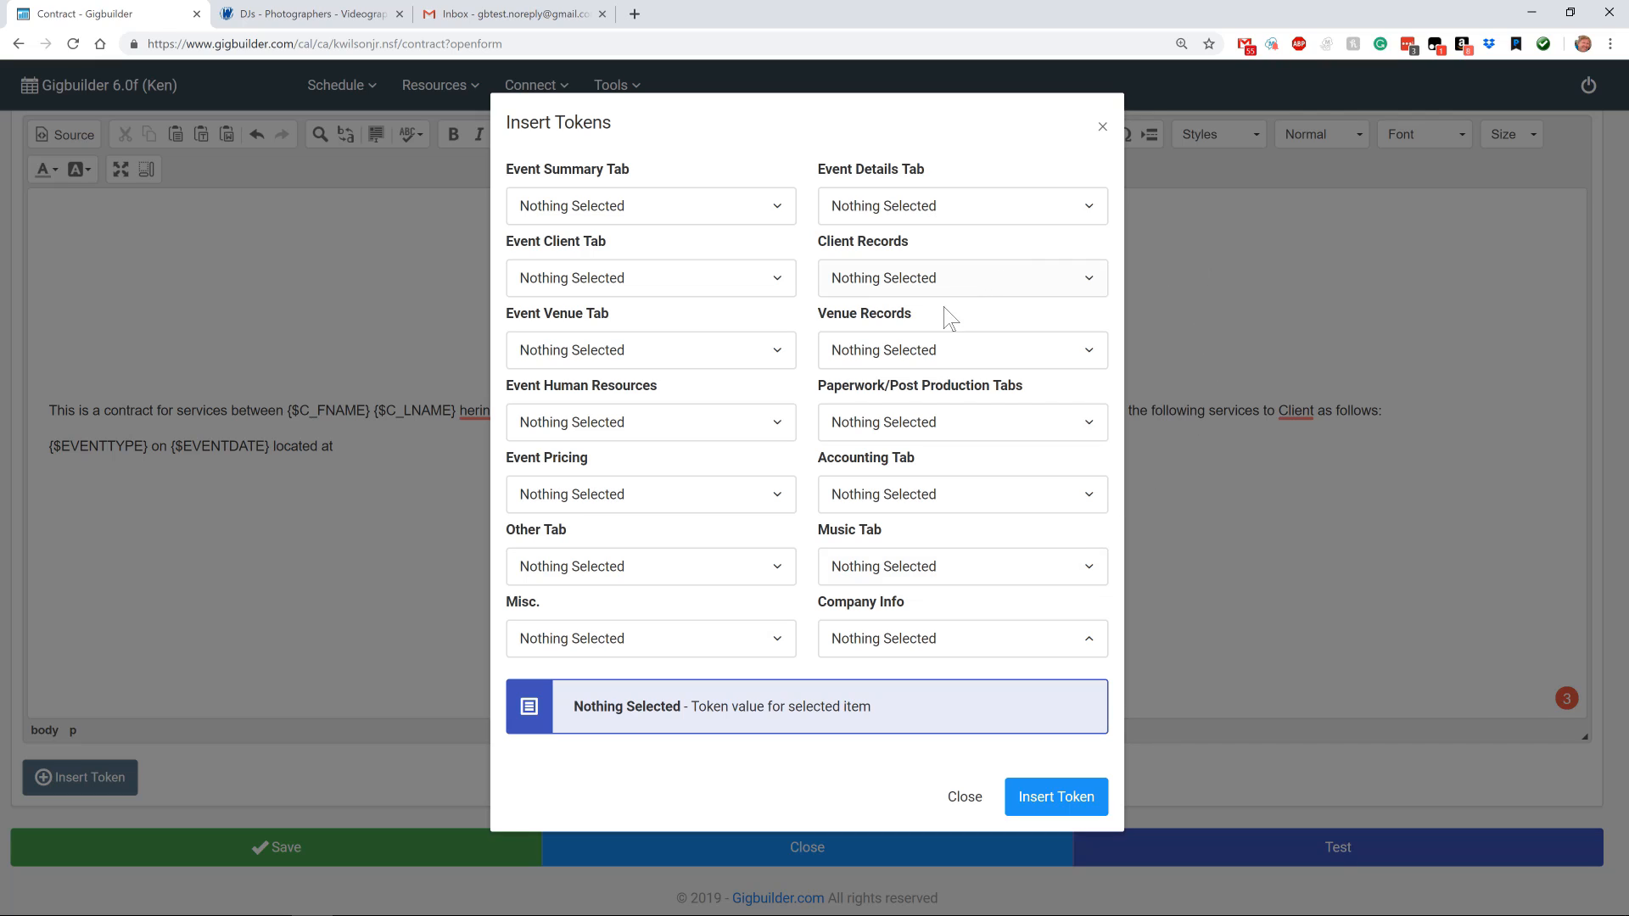
click(910, 357)
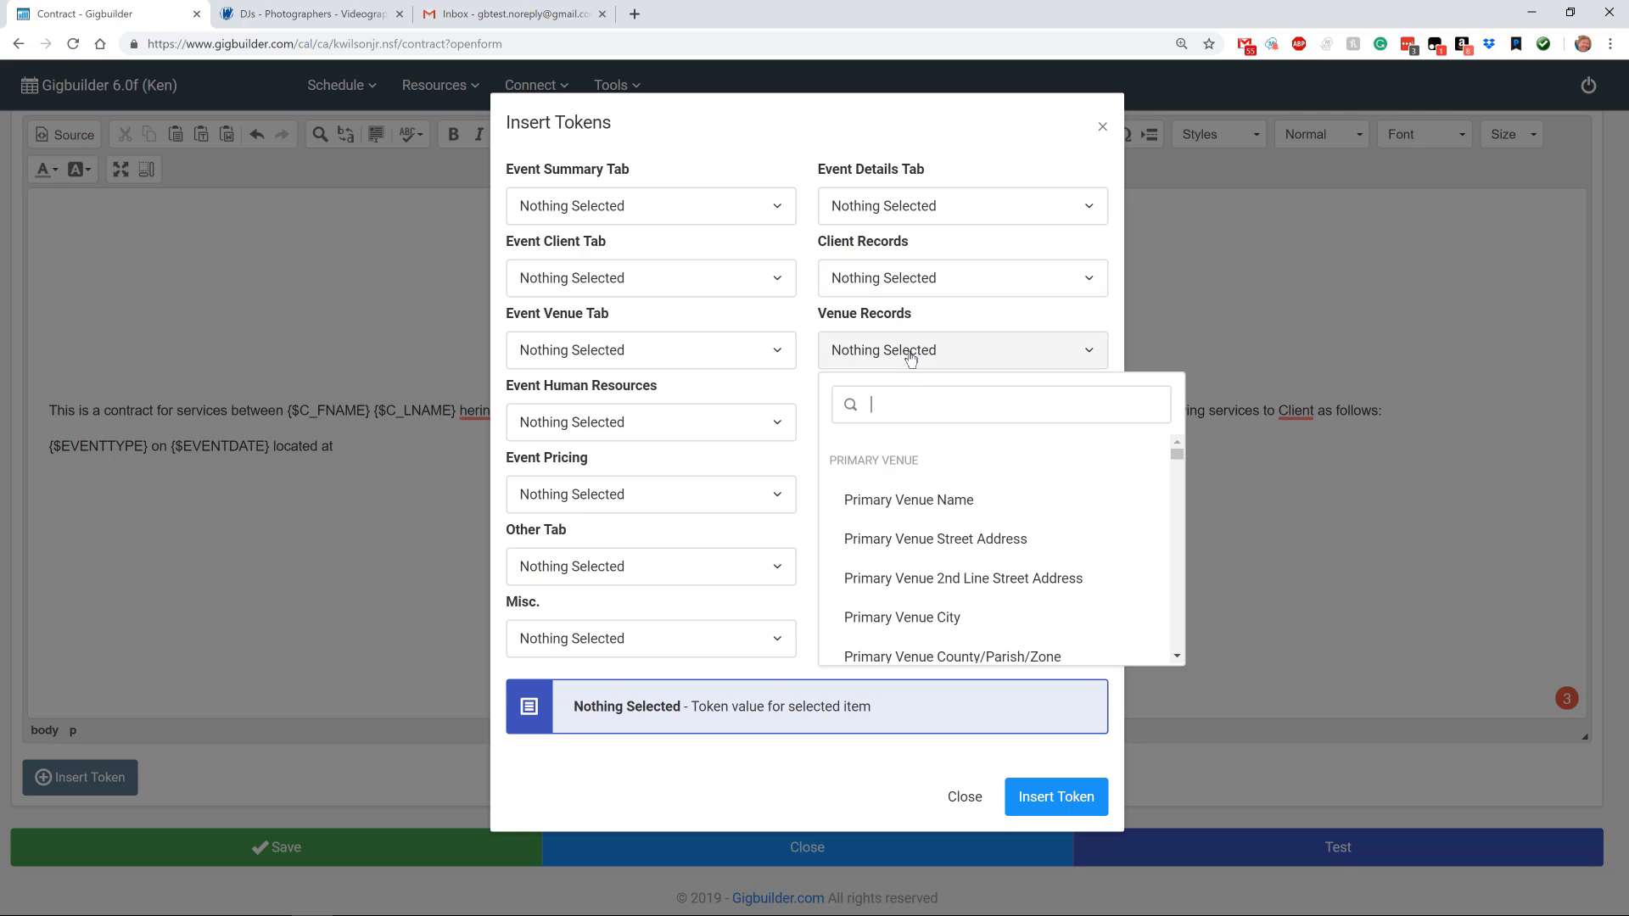
click(944, 502)
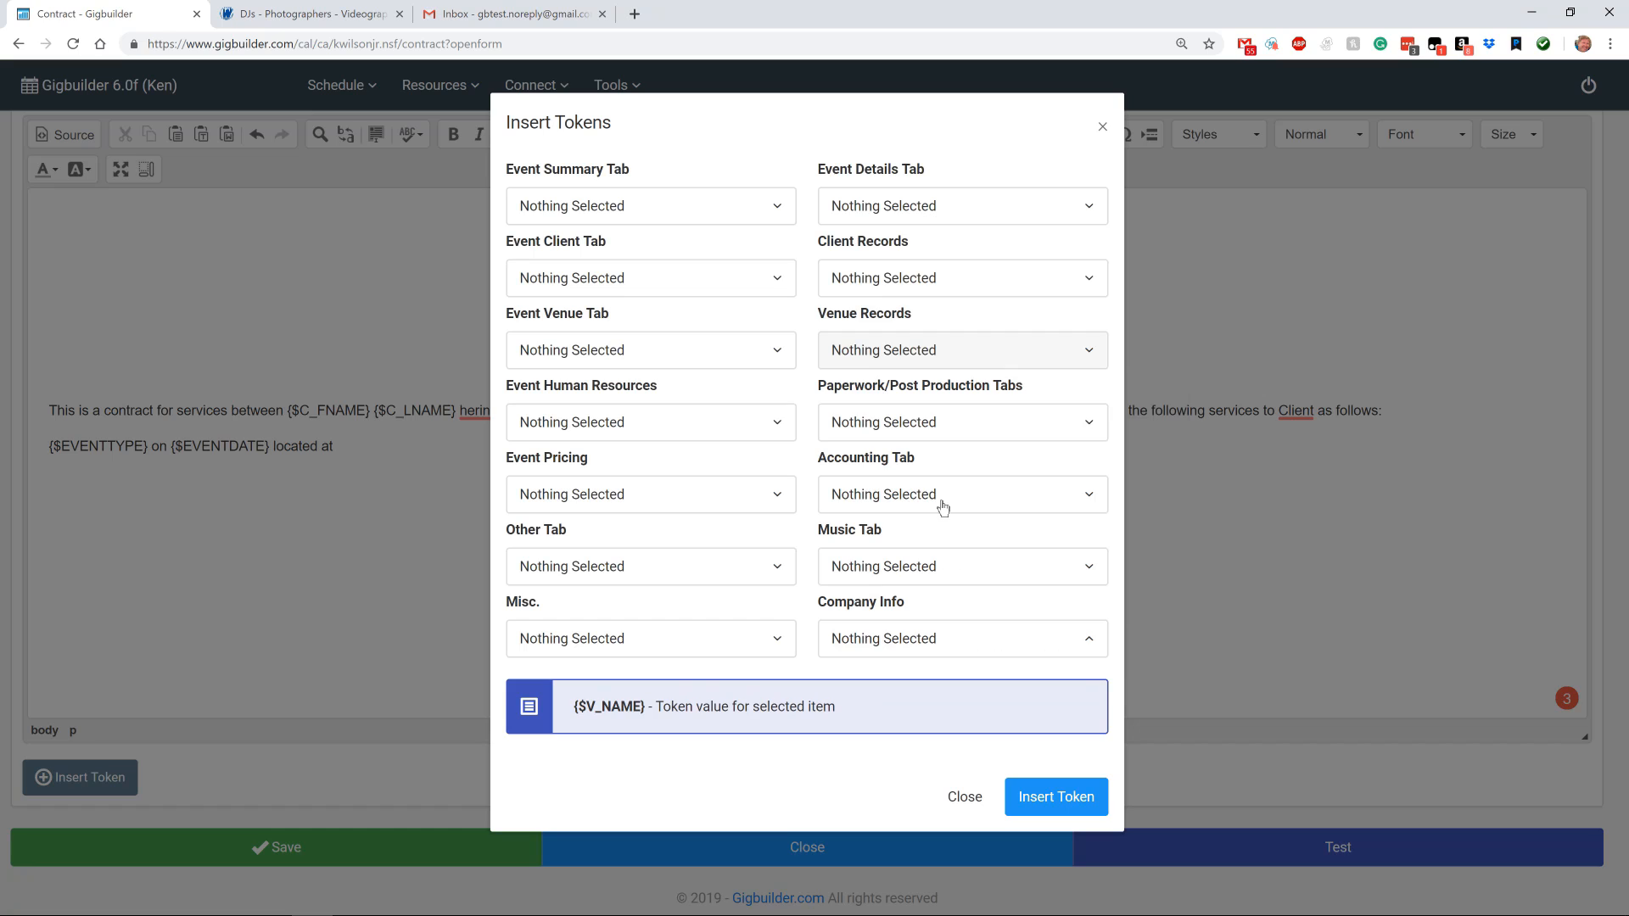
click(1063, 797)
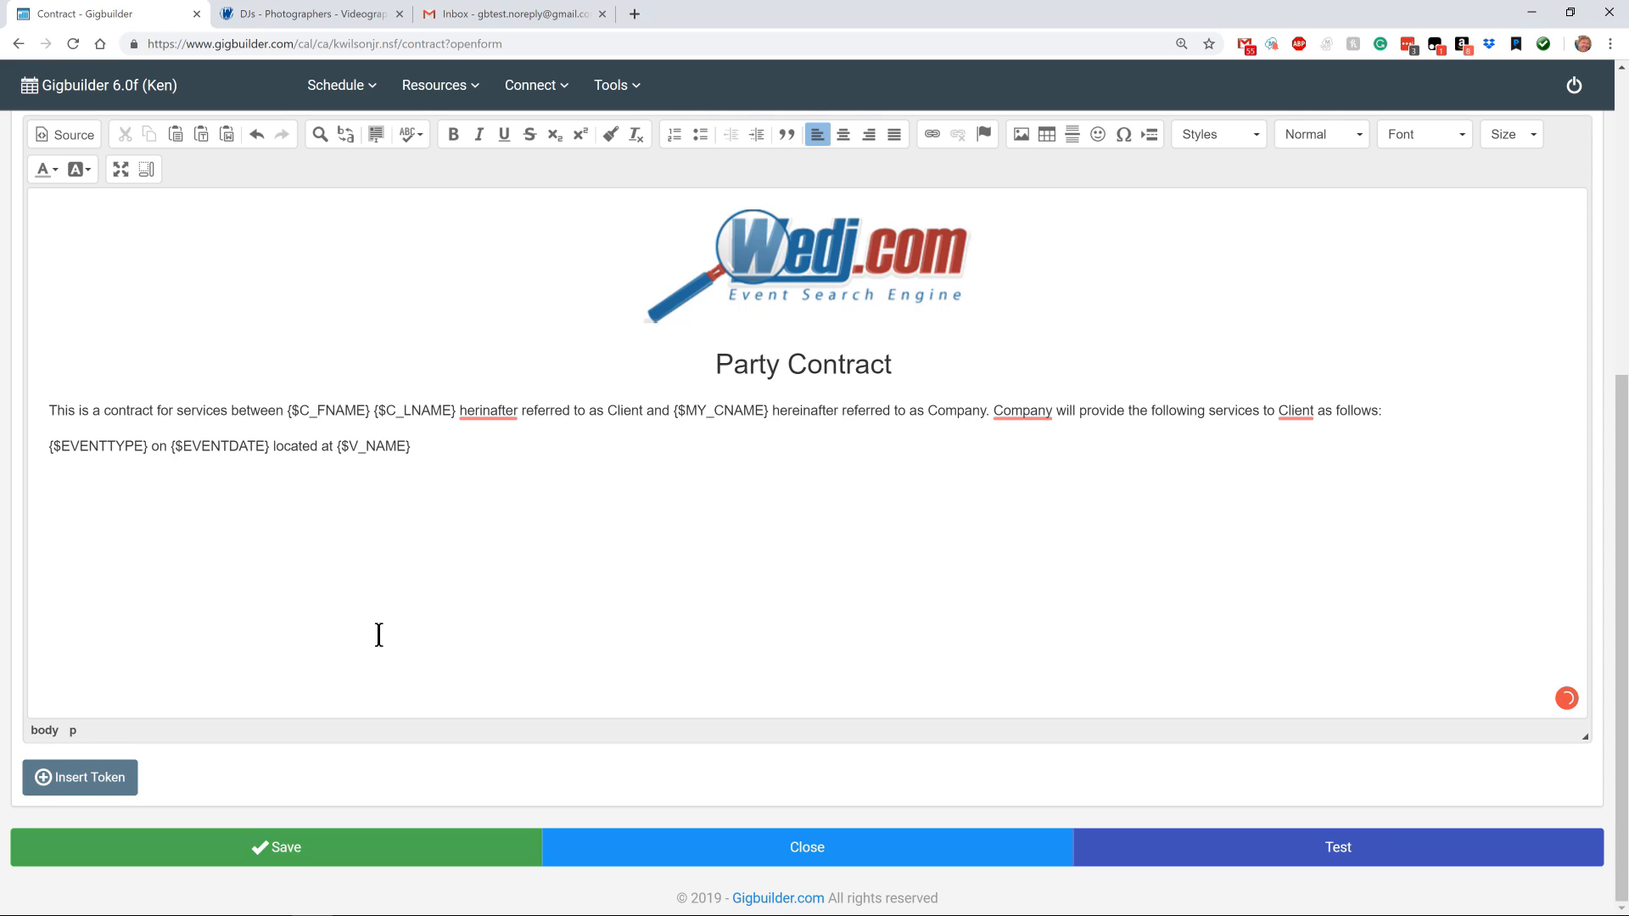
Step: Insert the Primary Venue Street Address token {$V_STREET} after the venue name token
click(73, 787)
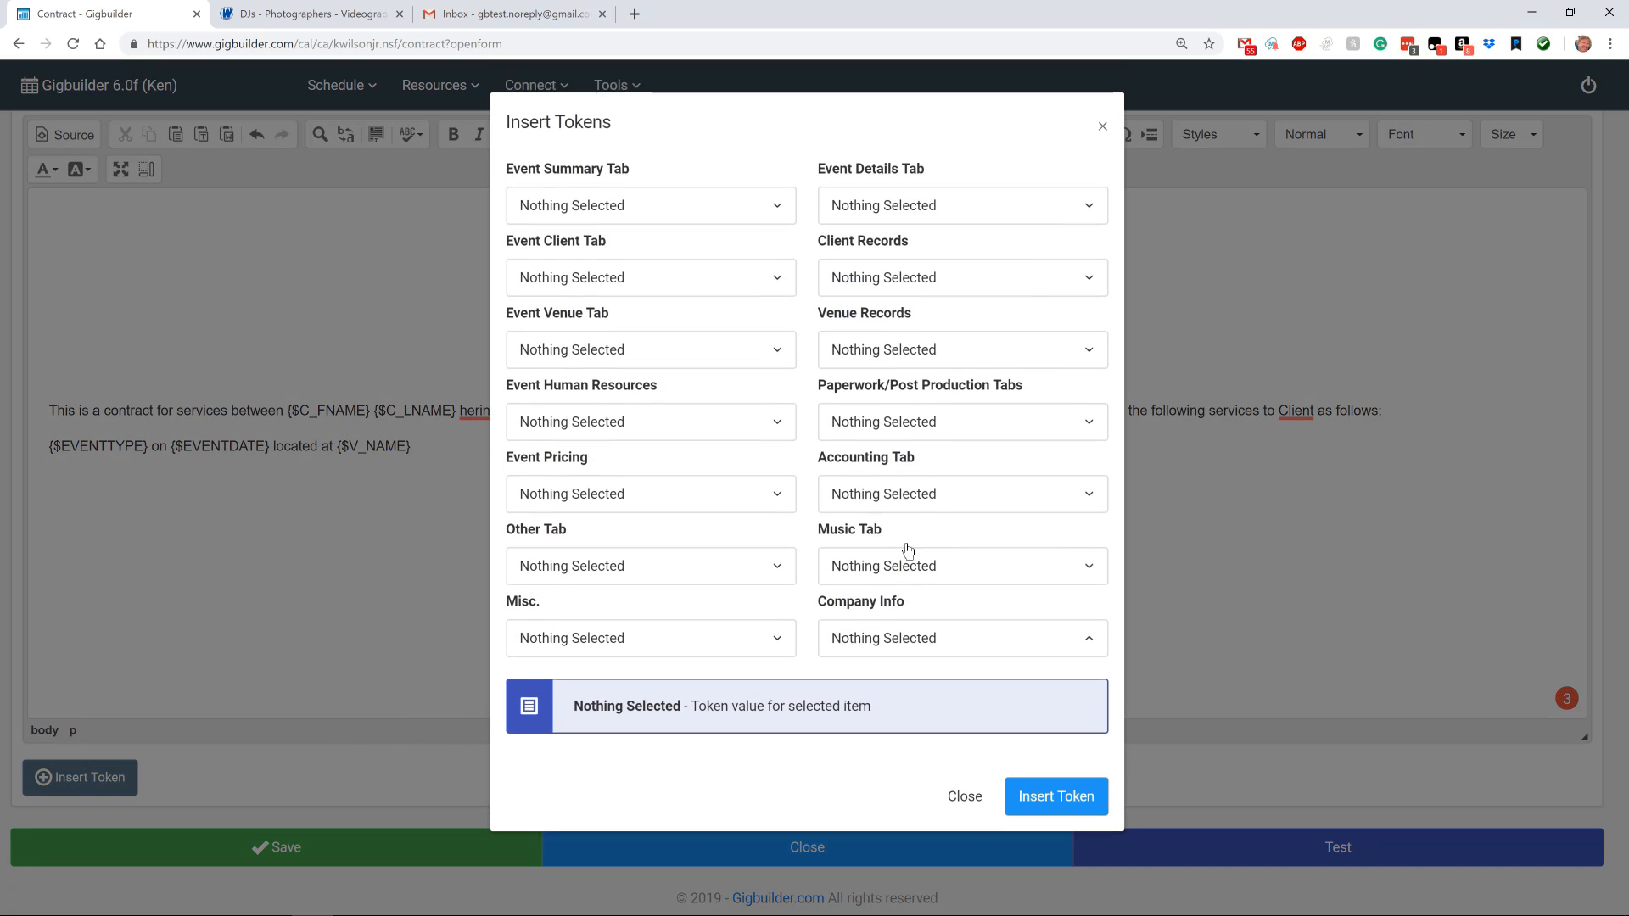
click(917, 350)
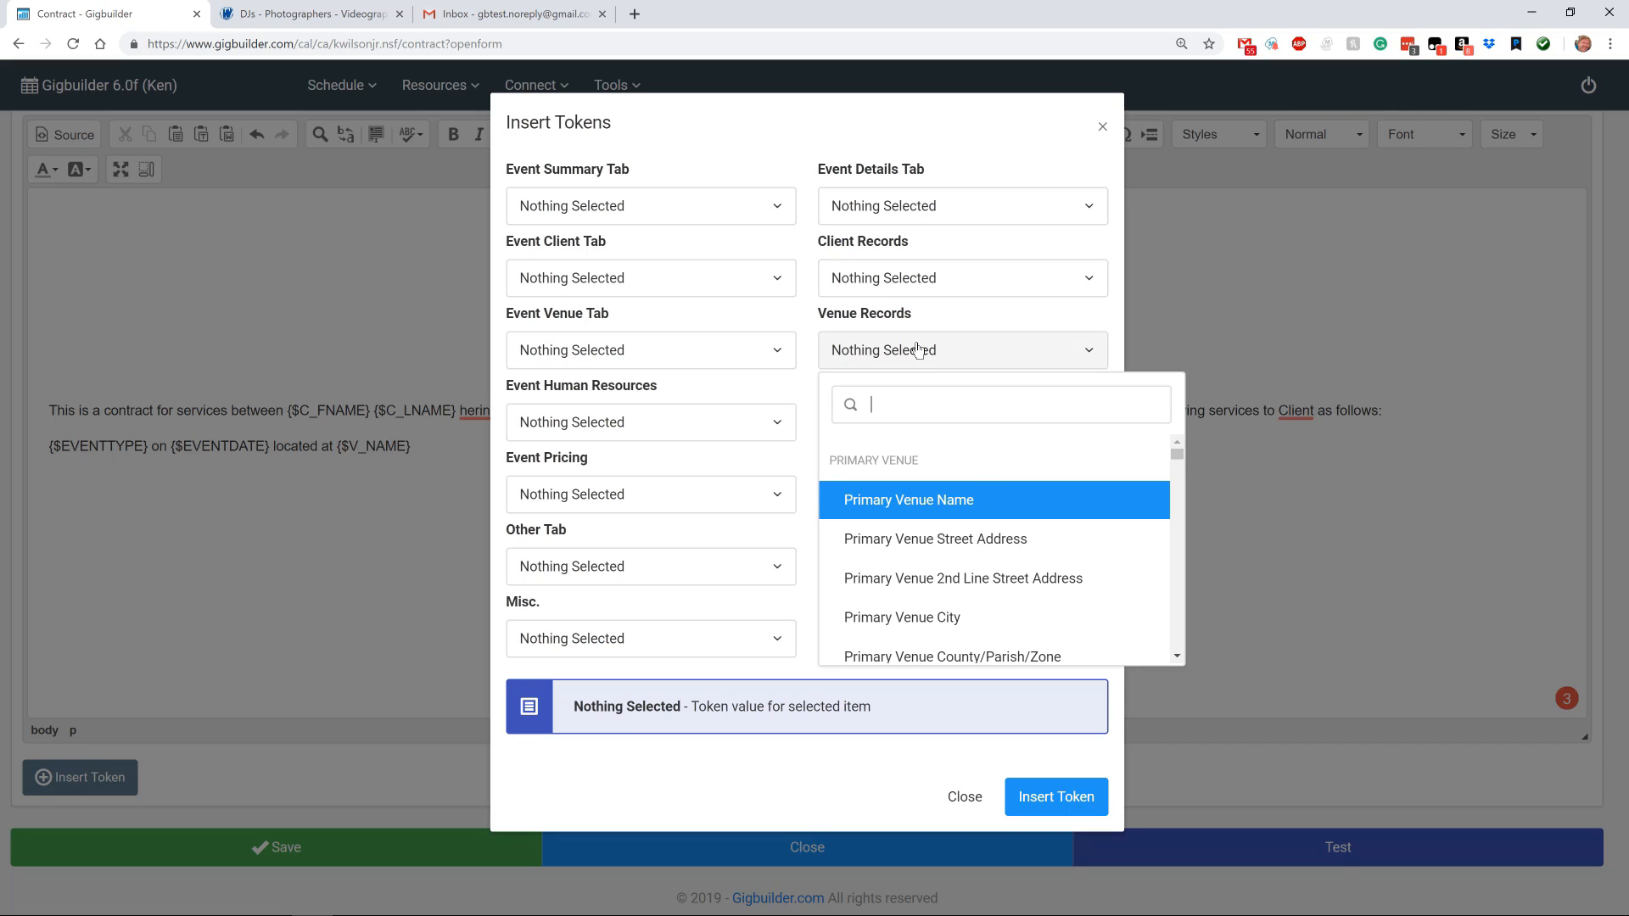
click(954, 552)
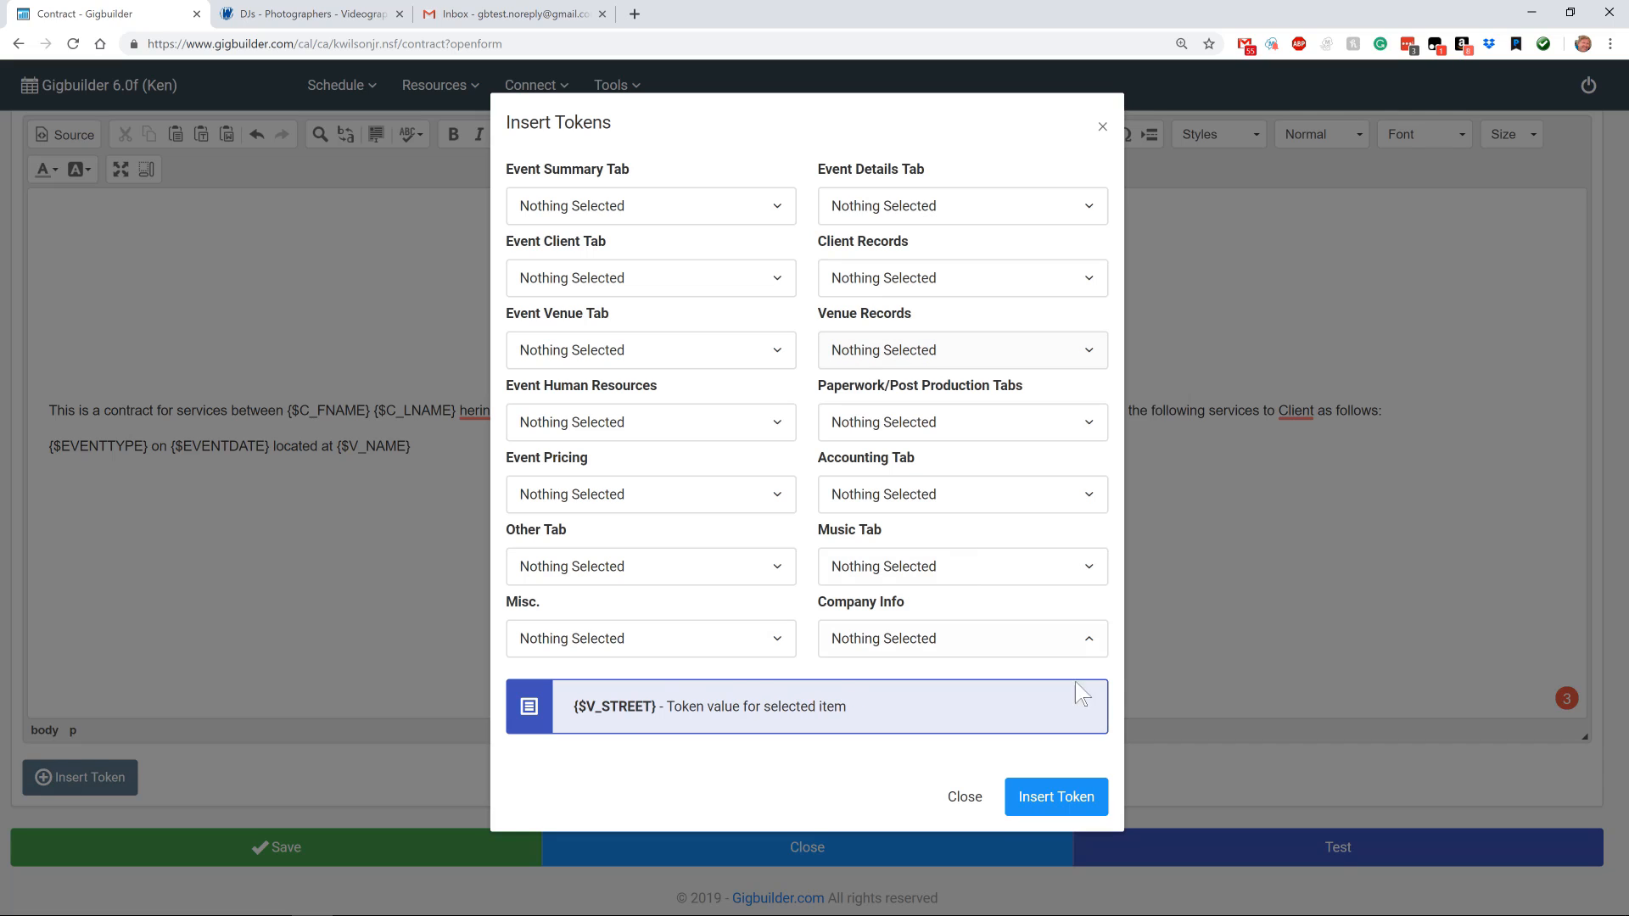
click(1058, 797)
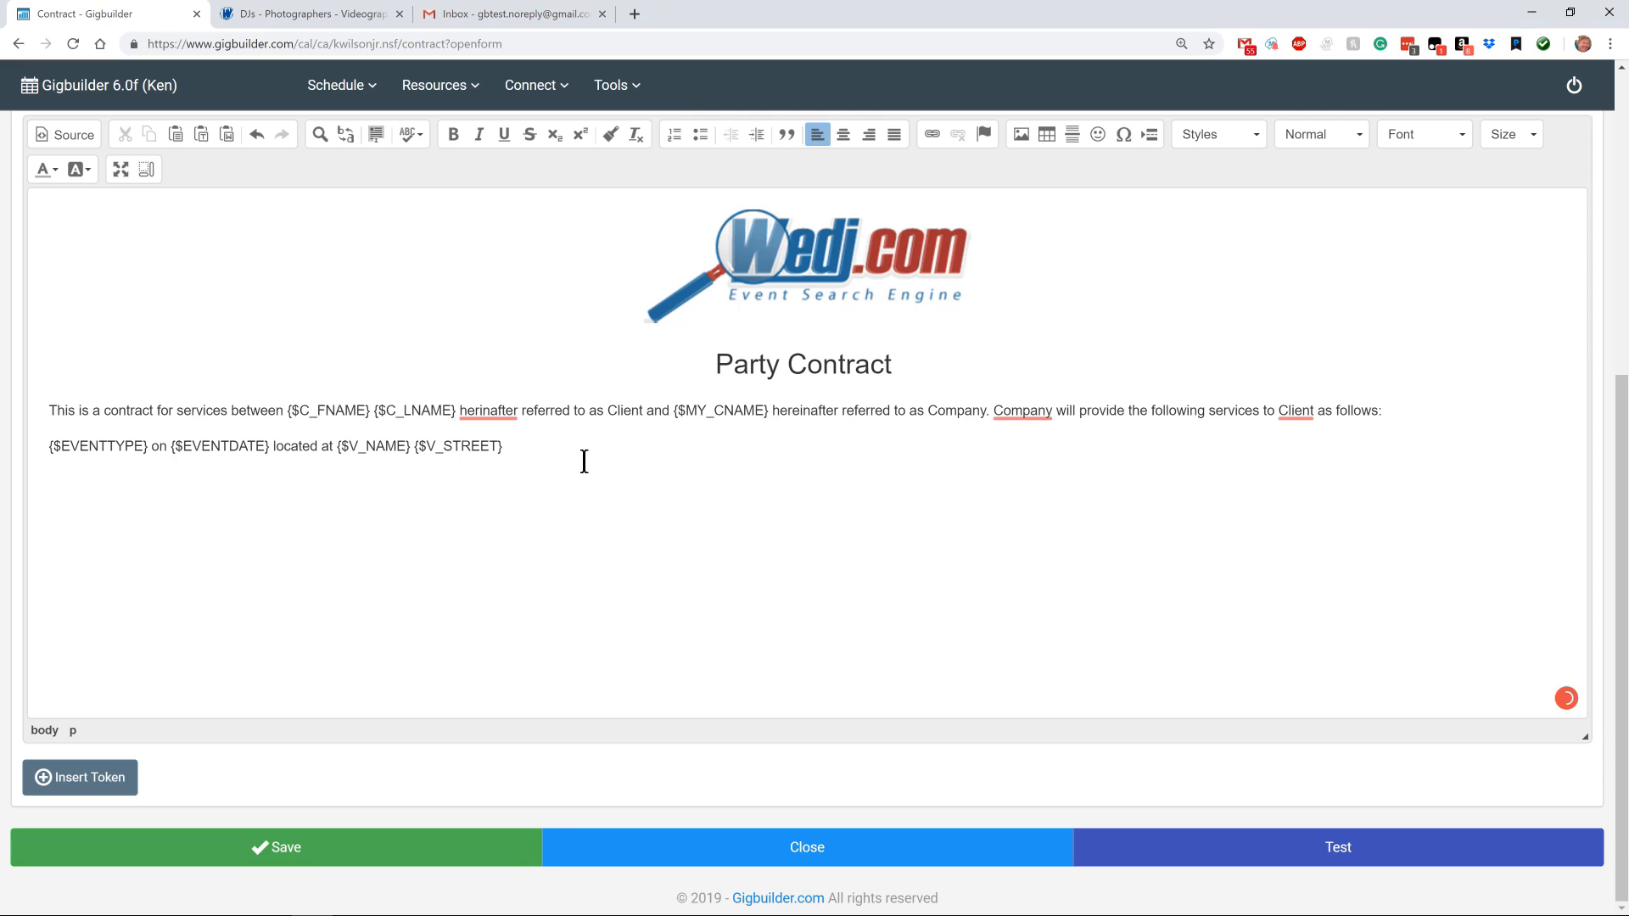
Step: Place the cursor after the street address token and insert the Primary Venue City token {$V_CITY}
key(space)
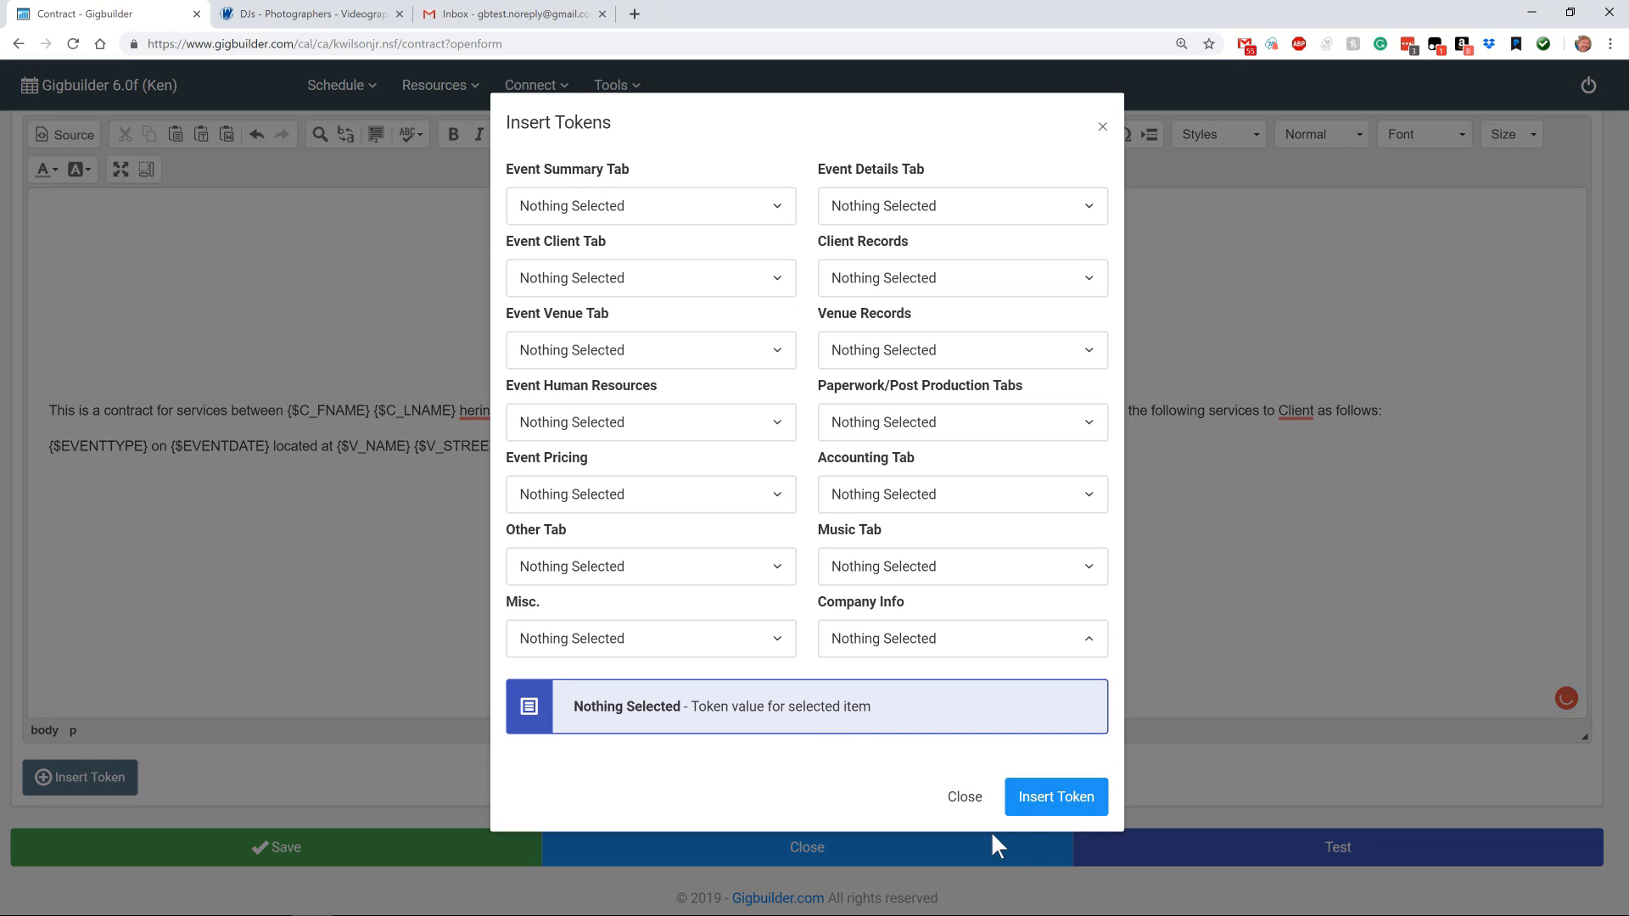
click(965, 797)
double_click(516, 447)
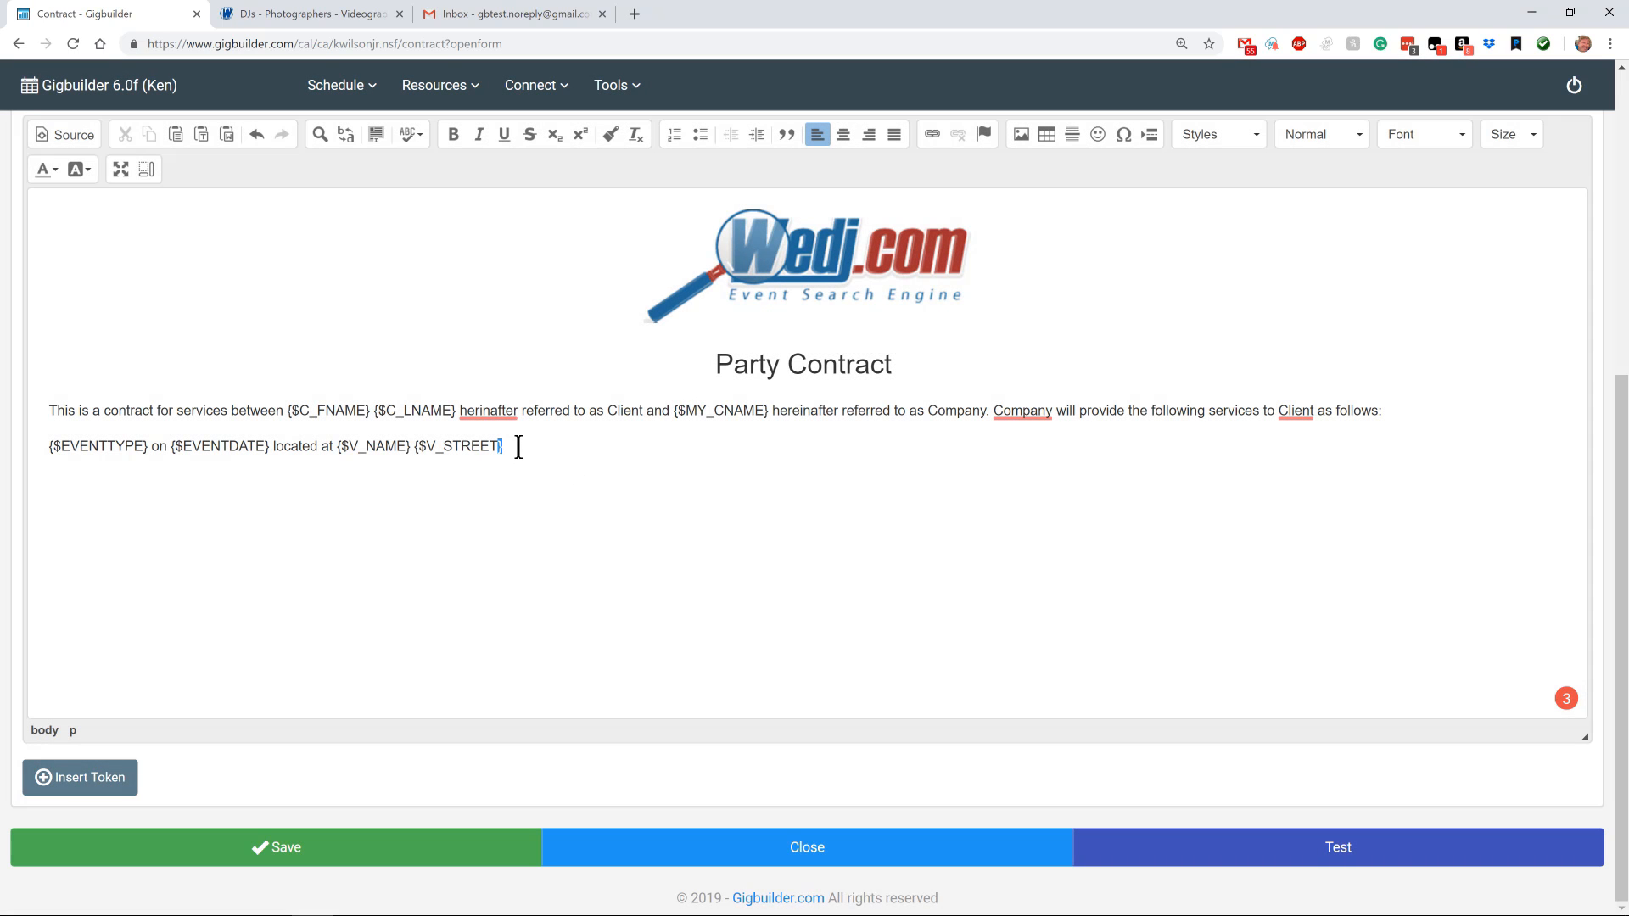
click(518, 447)
click(91, 778)
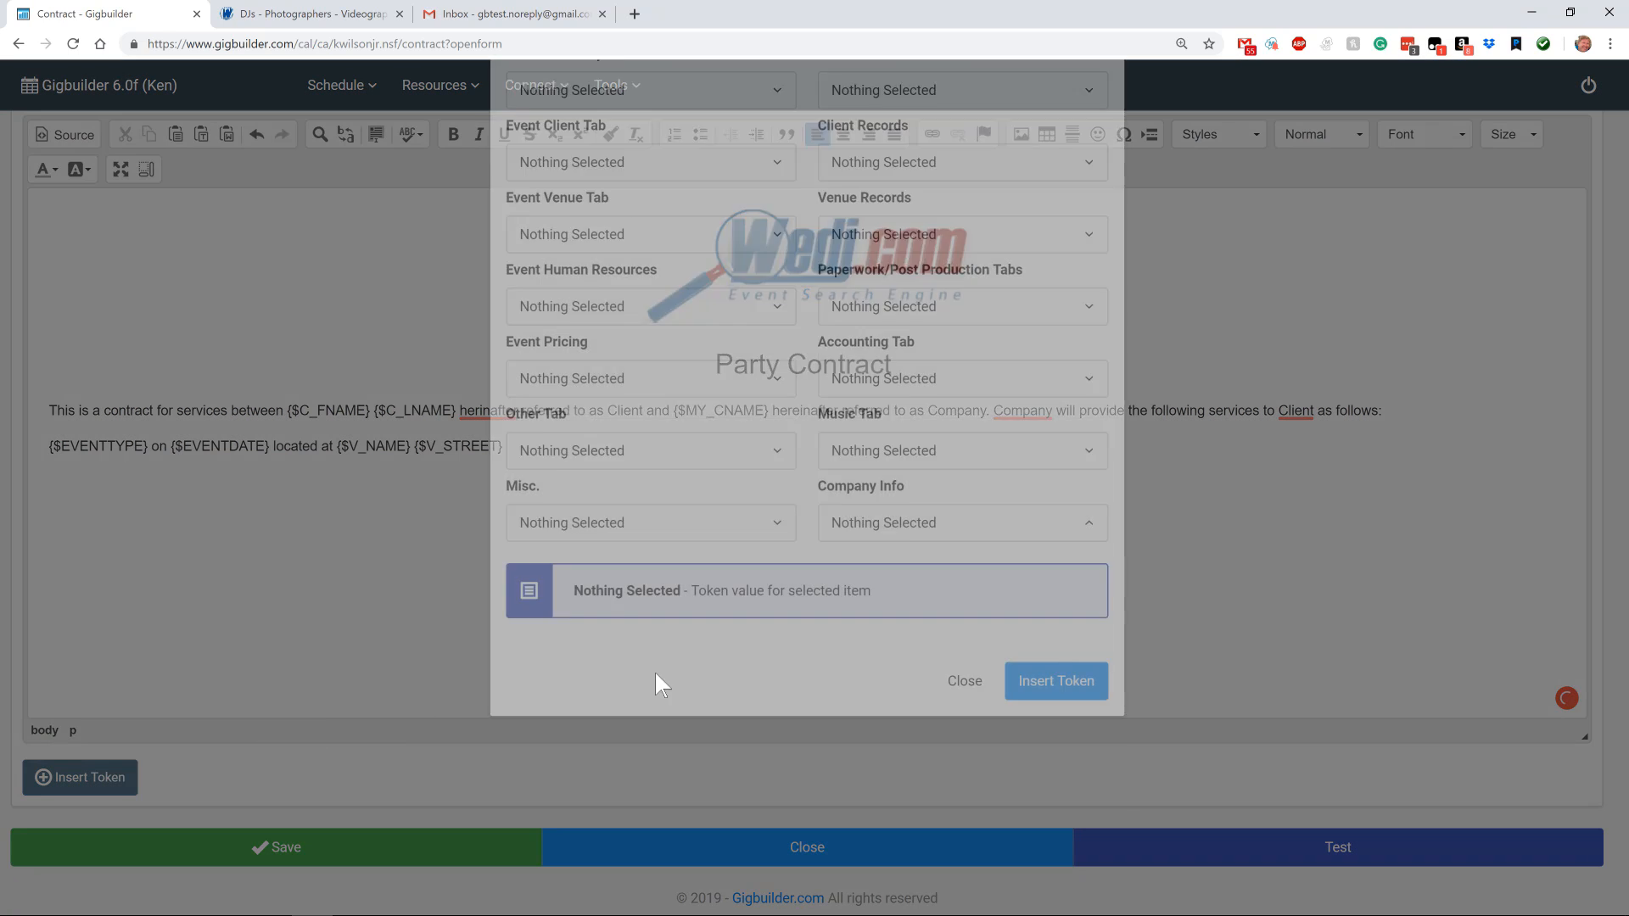
click(875, 351)
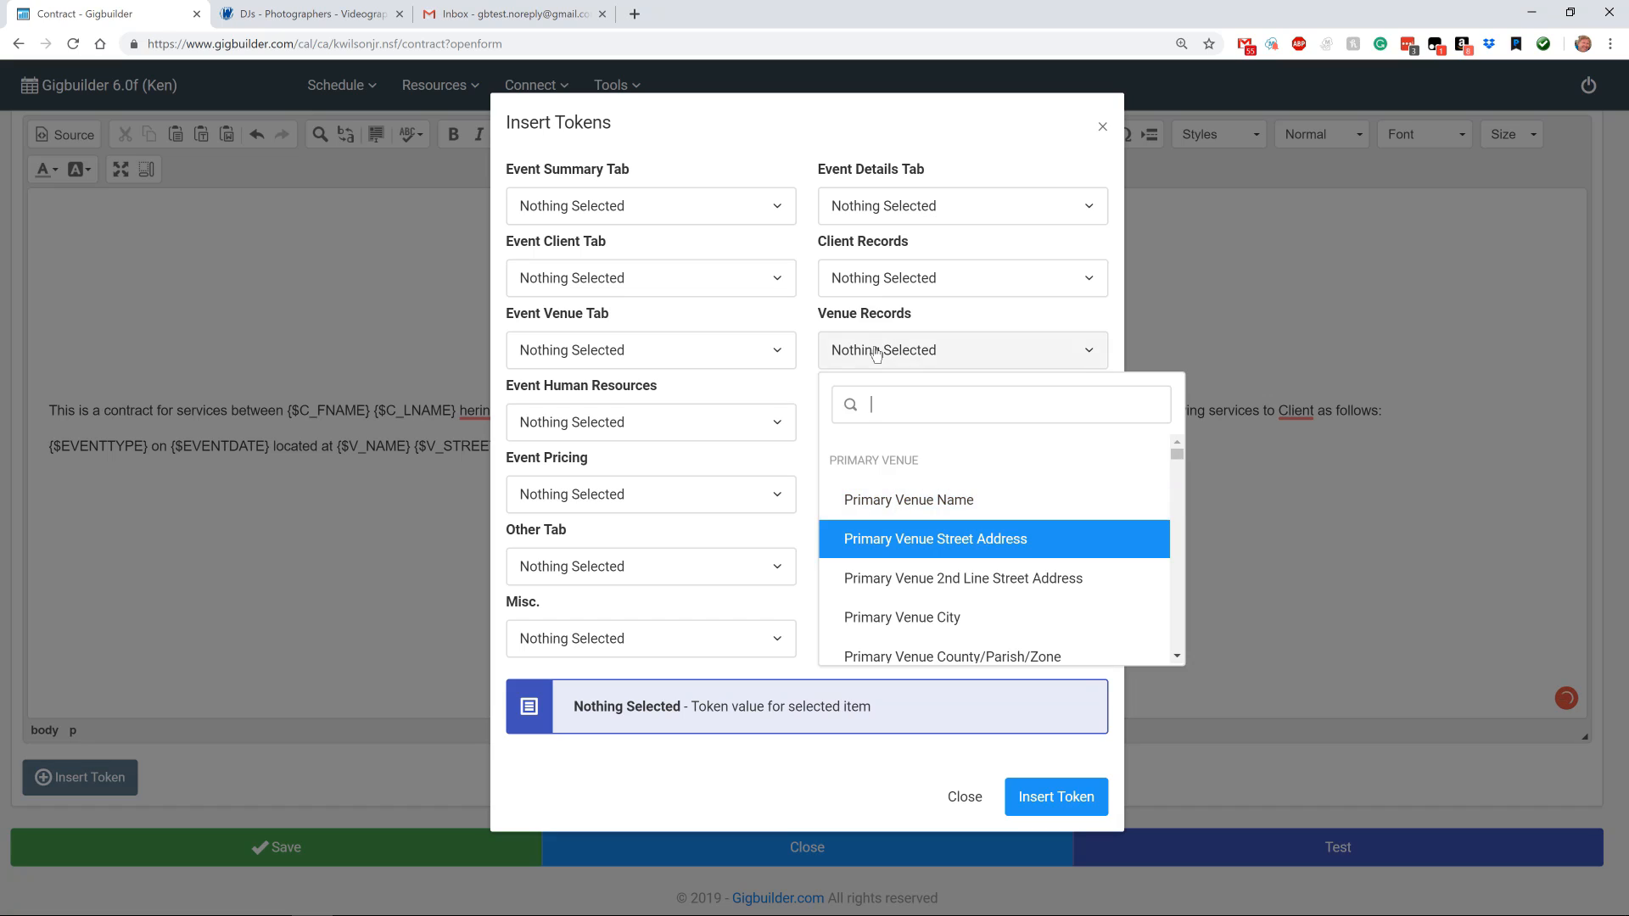
click(903, 618)
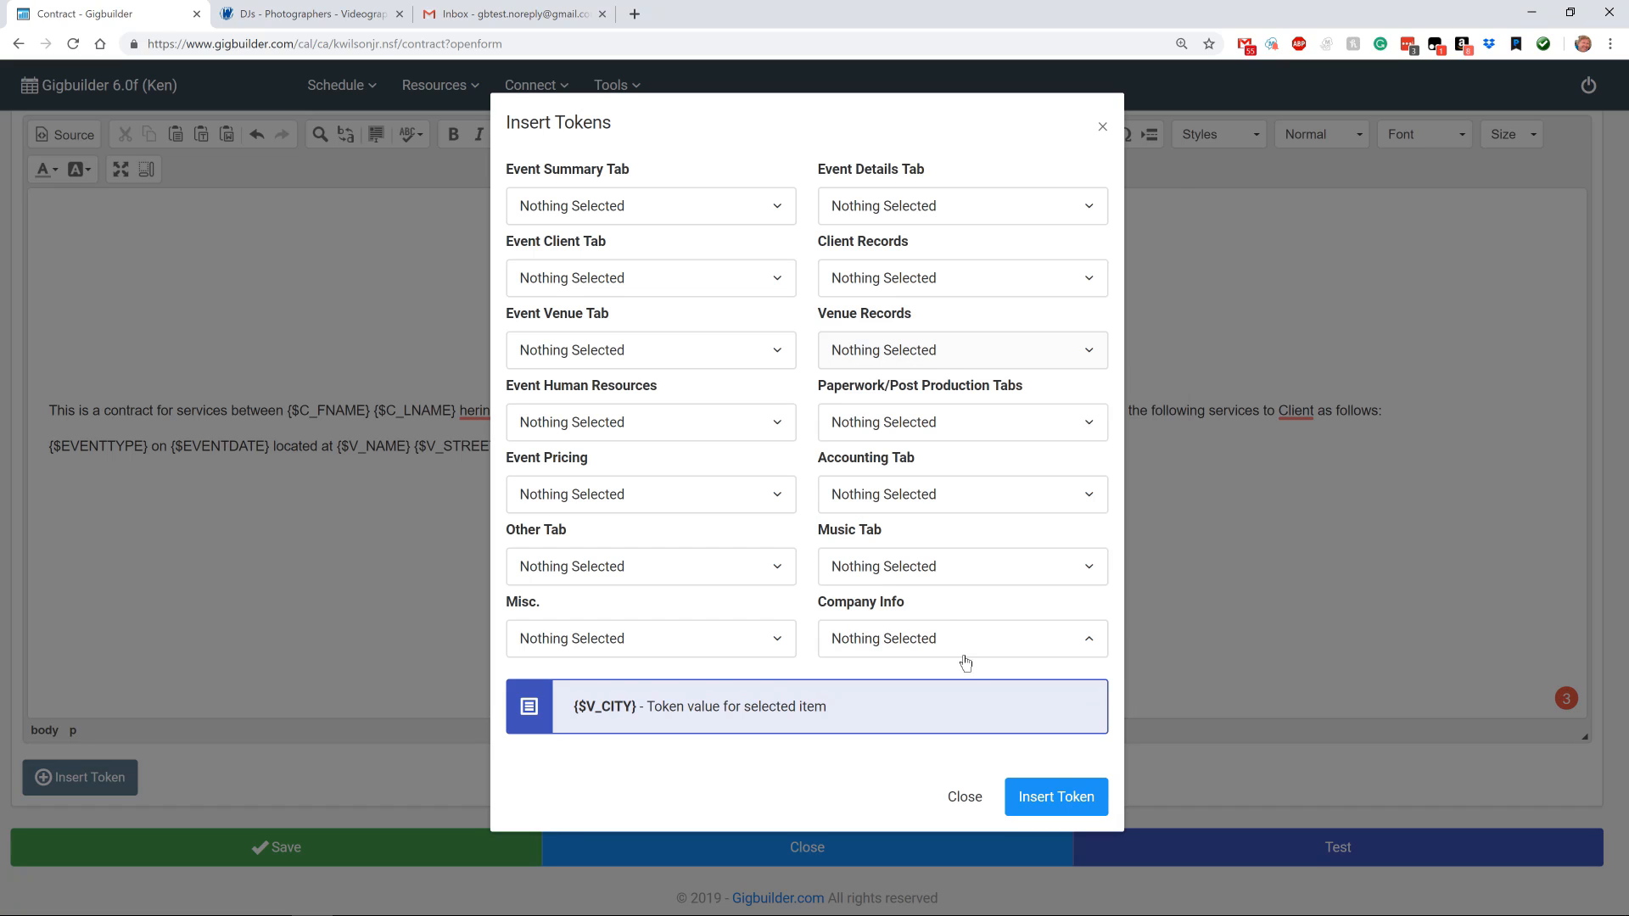
click(1057, 796)
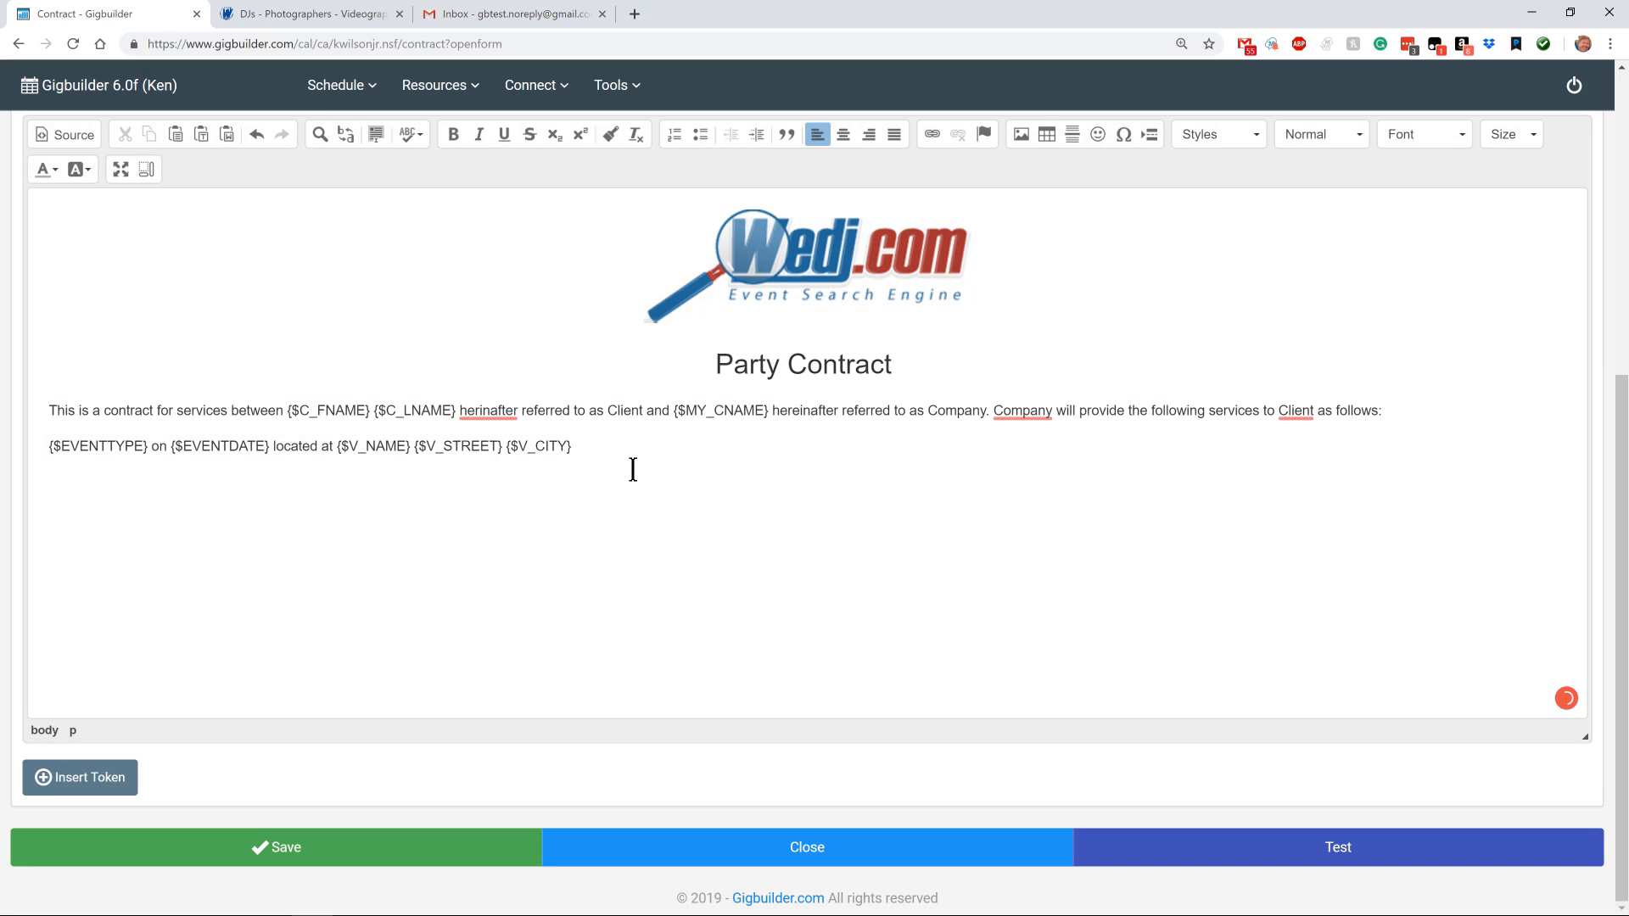
Step: Find the Primary Venue State token by searching for "state" and insert {$V_STATE} after the city token
click(103, 790)
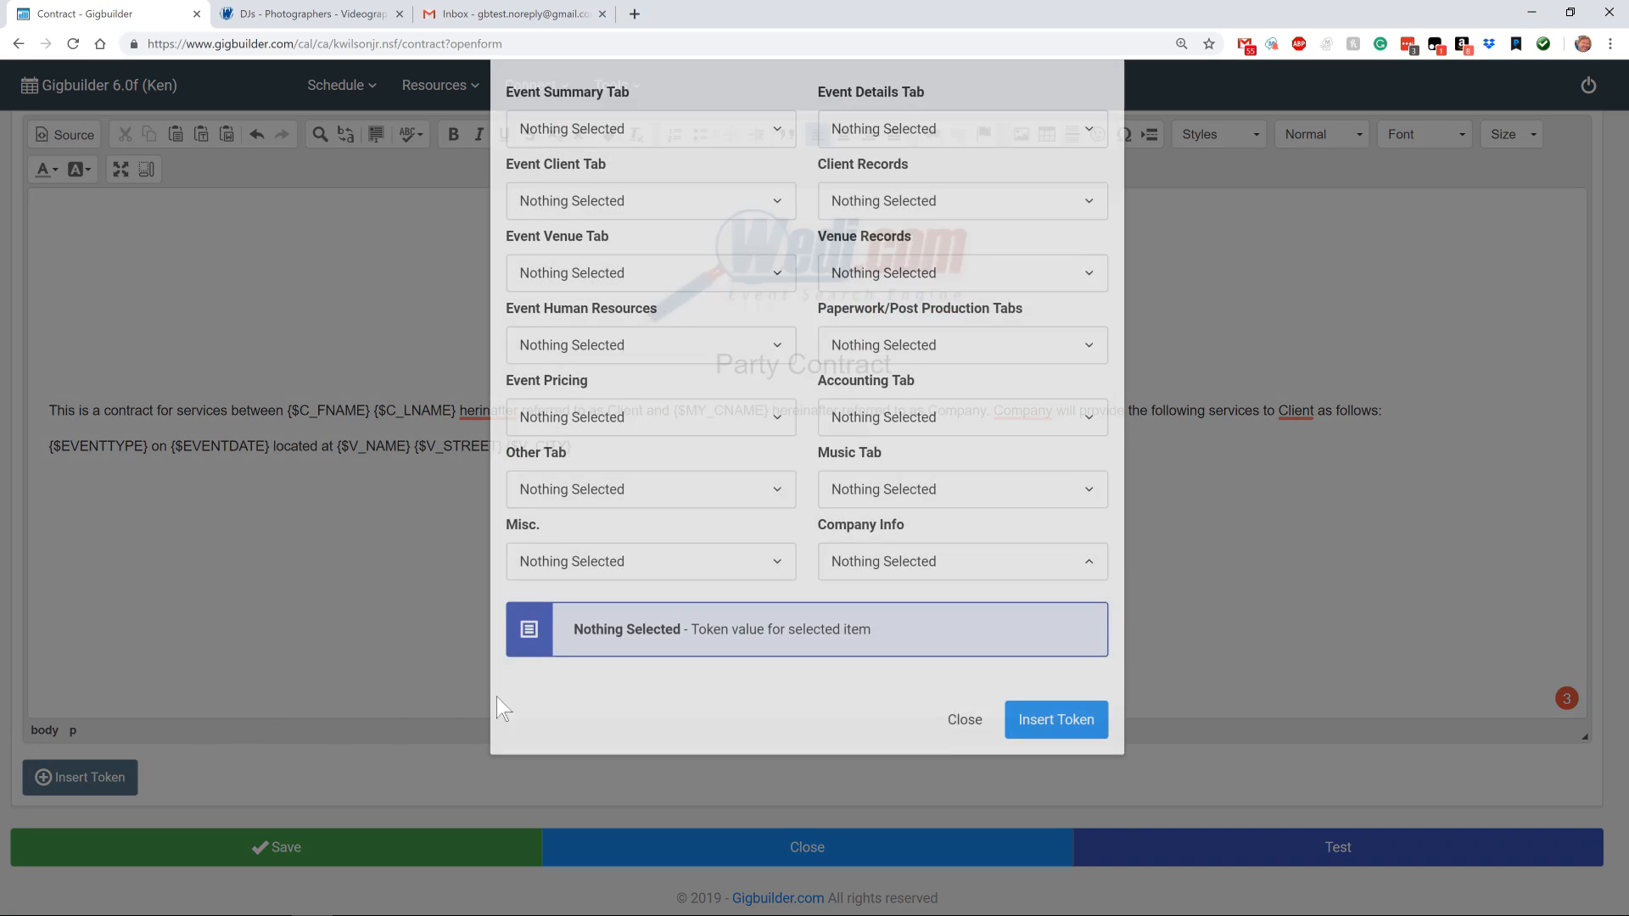
click(934, 354)
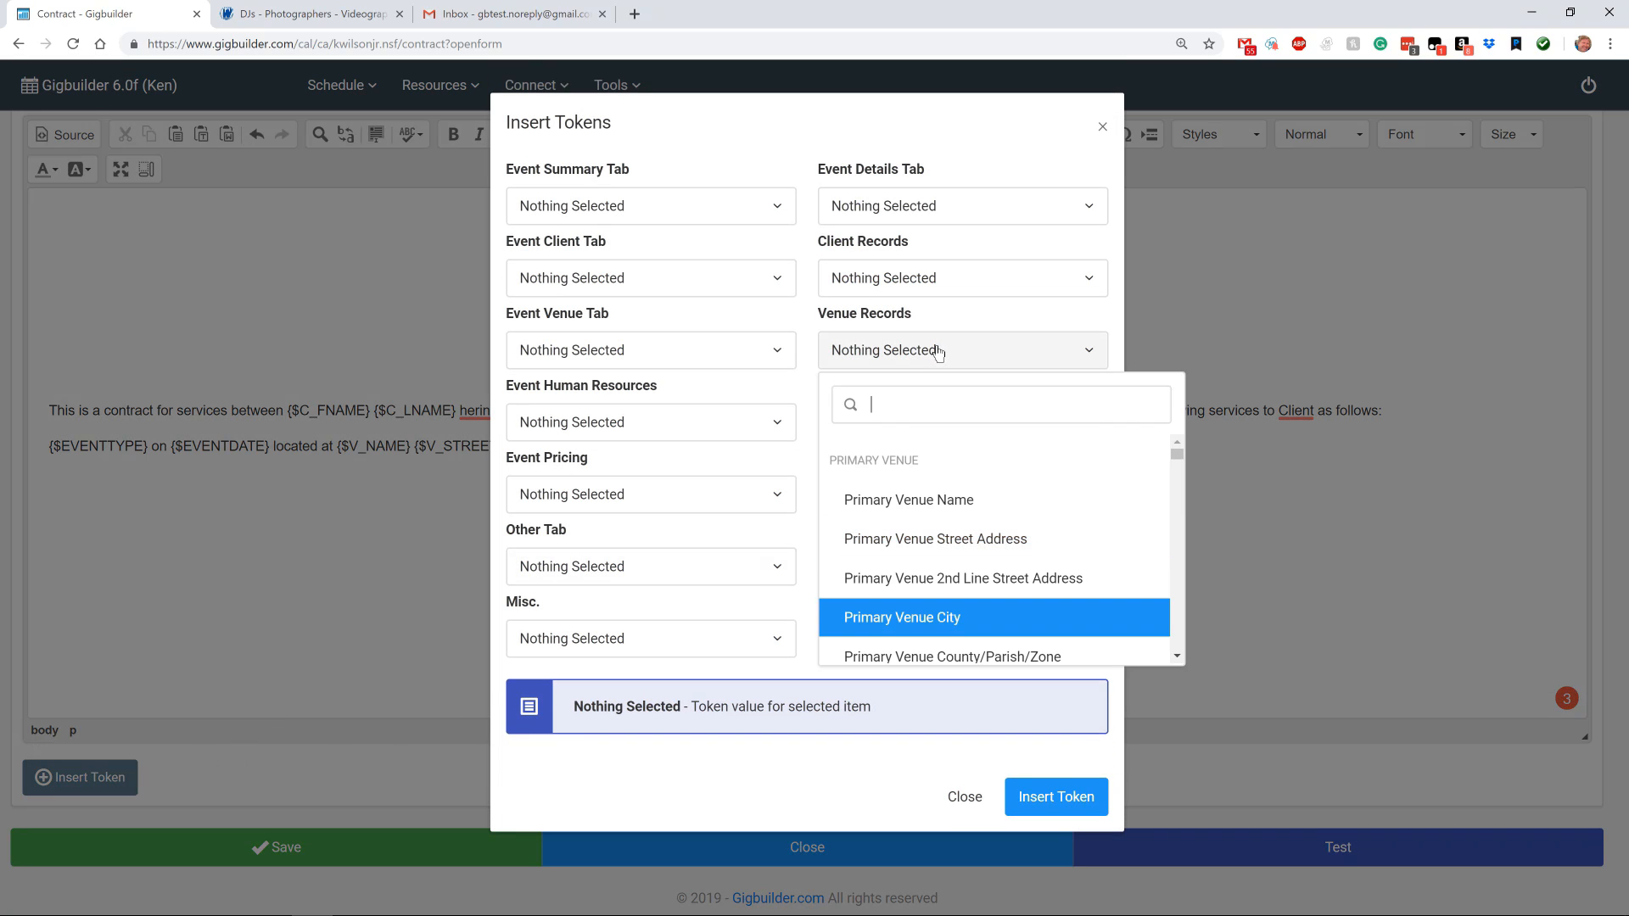
scroll(1055, 608, down, 3)
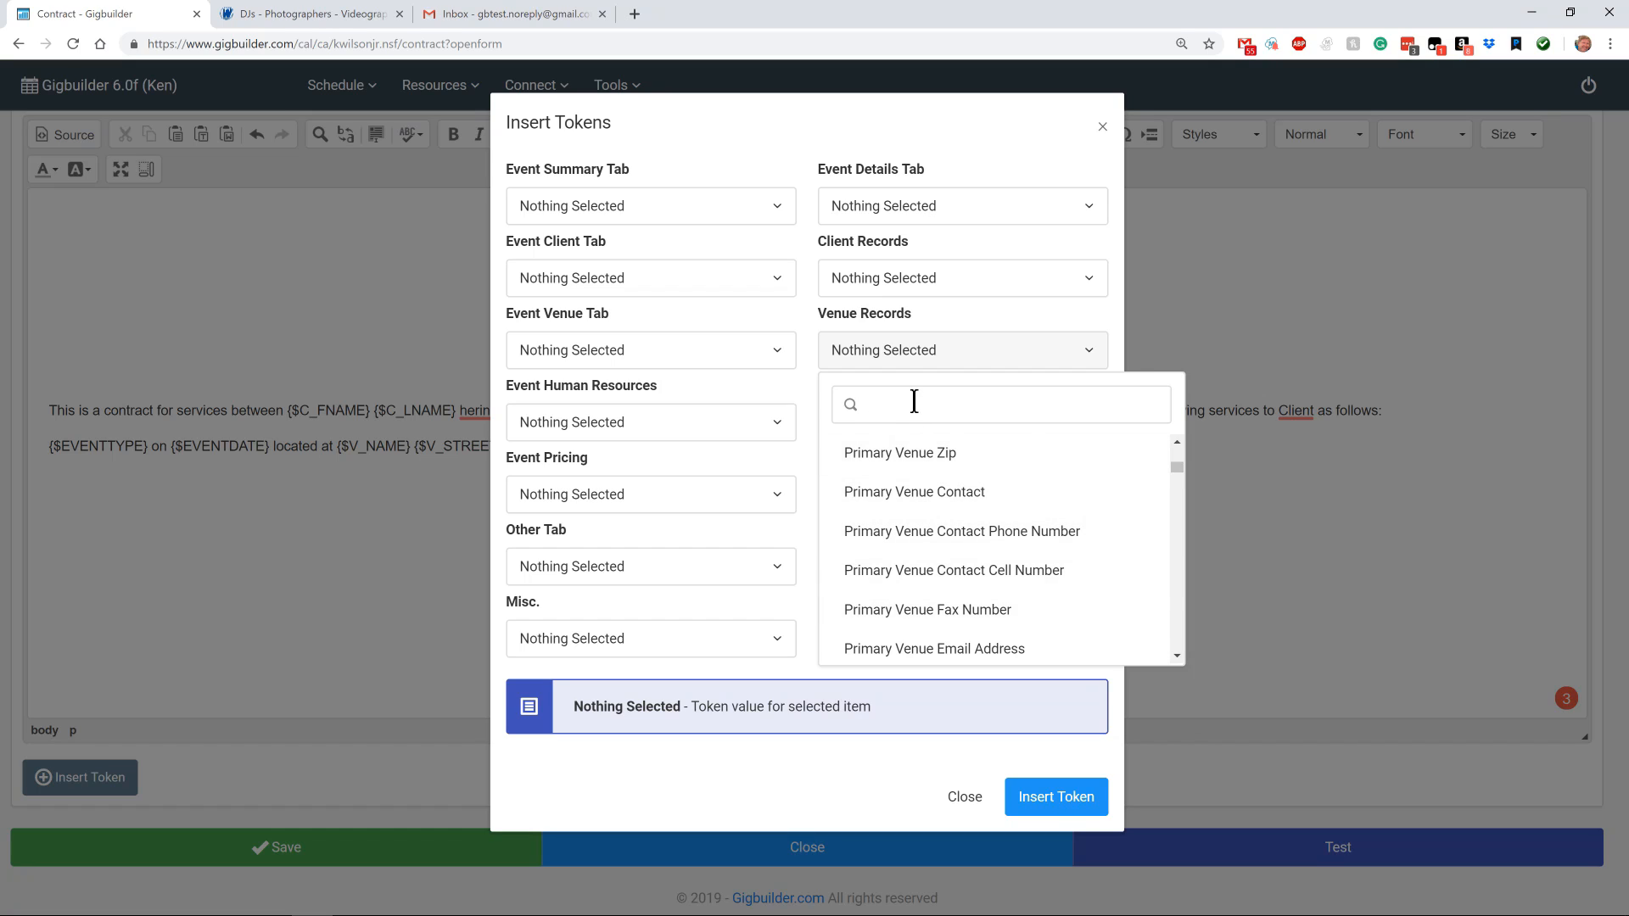
text(state)
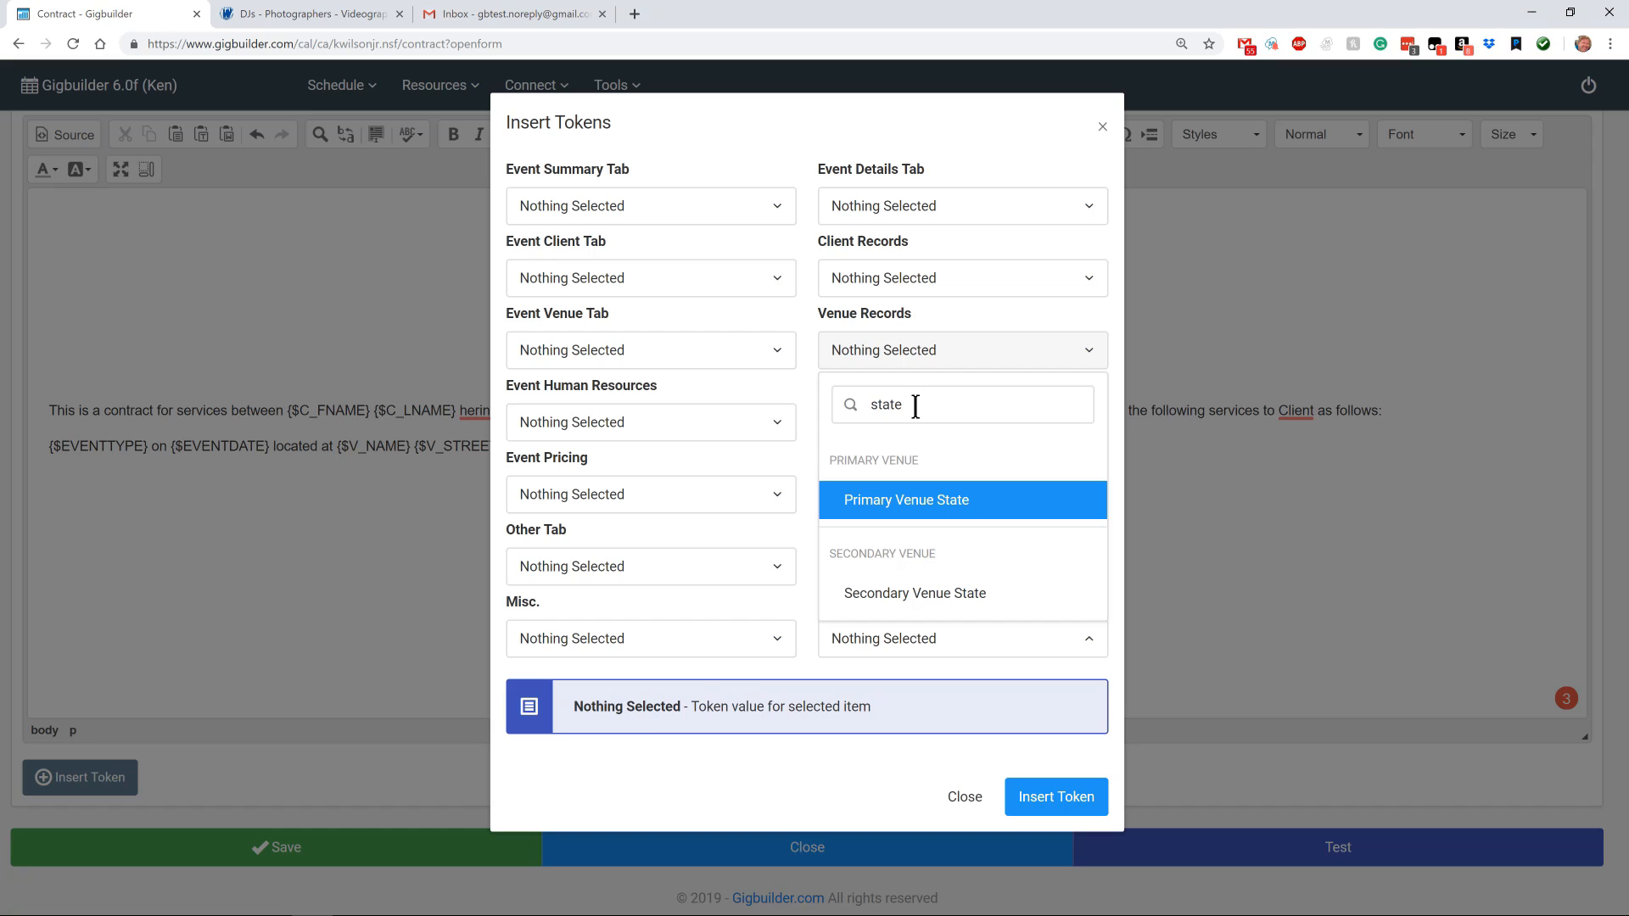
click(903, 502)
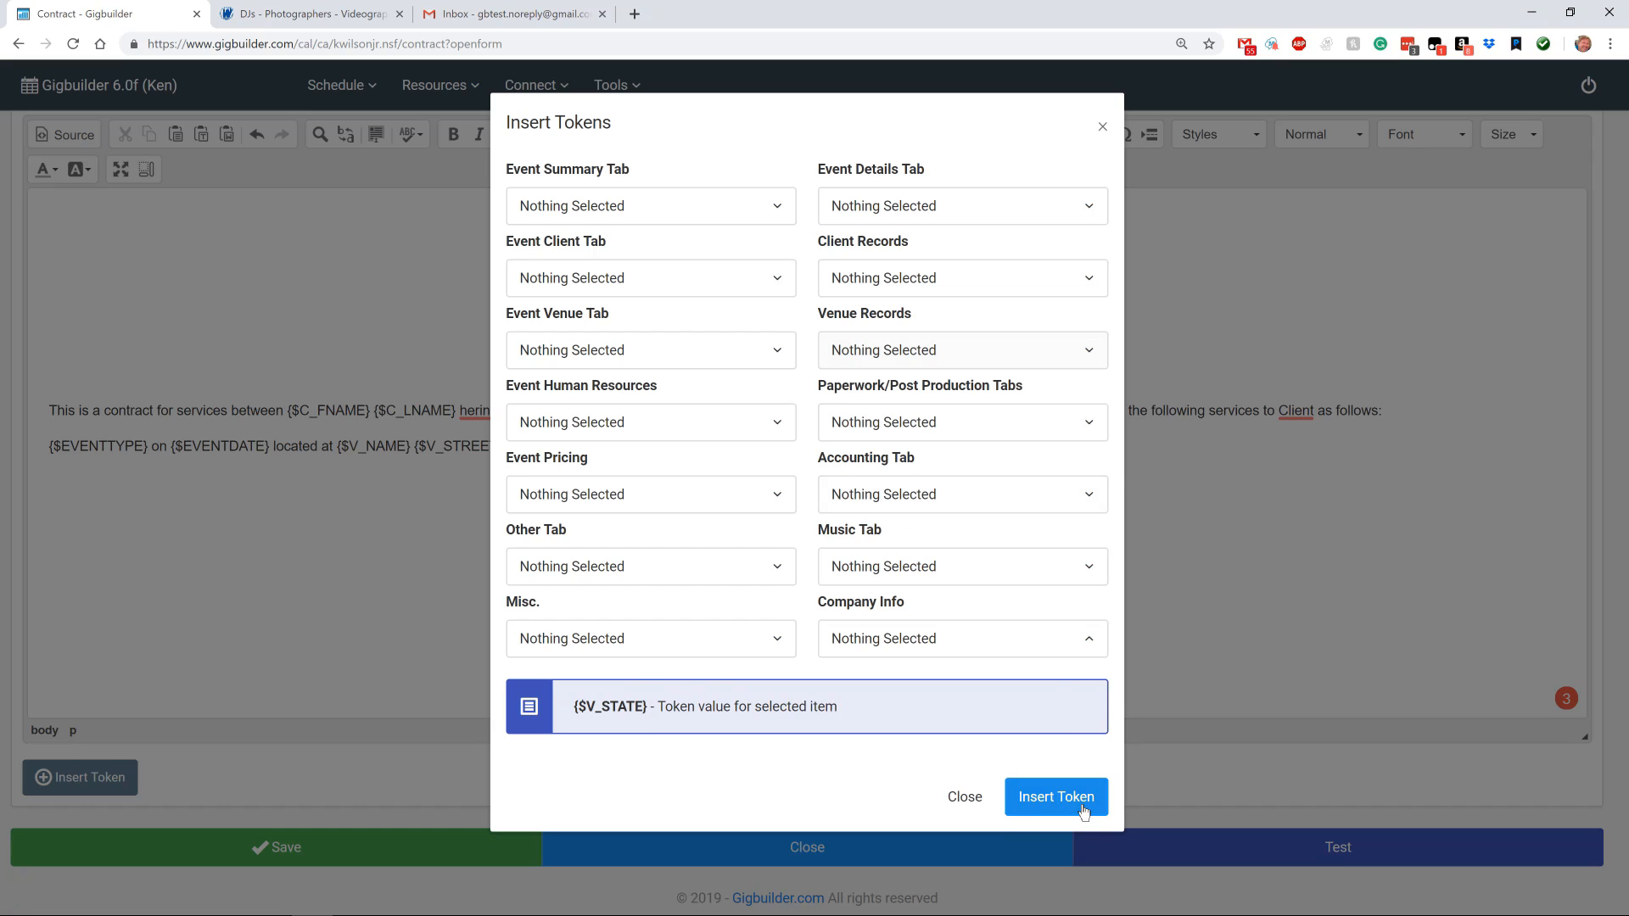
click(1055, 796)
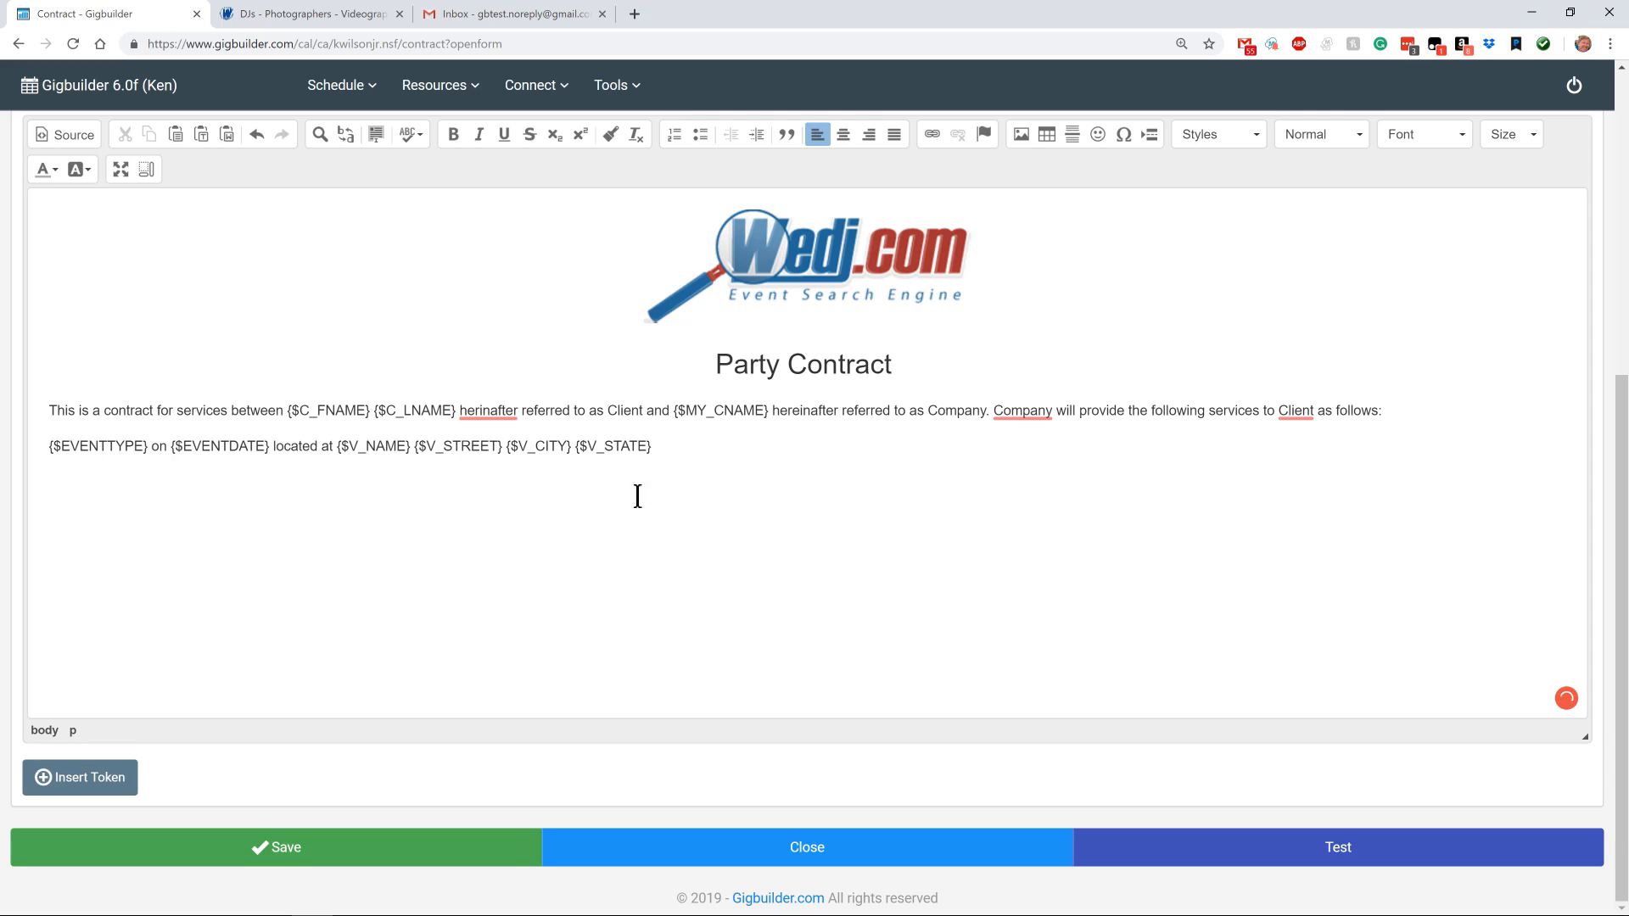
Step: Find the Primary Venue Zip token by searching for "zip" and insert {$V_ZIP} after the state token
click(95, 774)
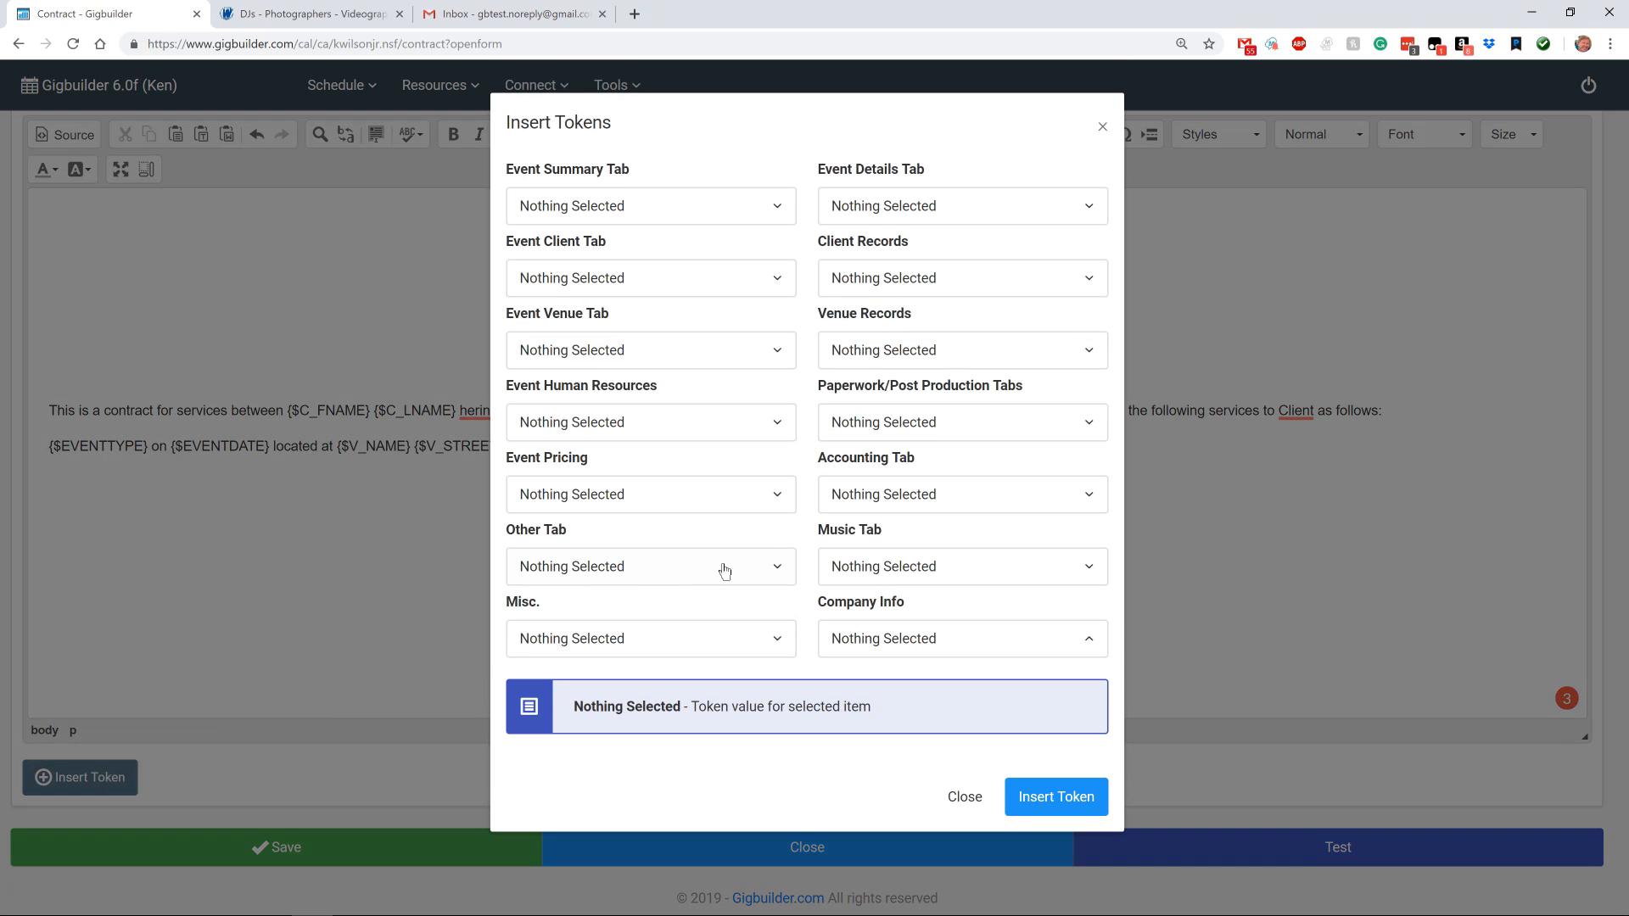
click(920, 358)
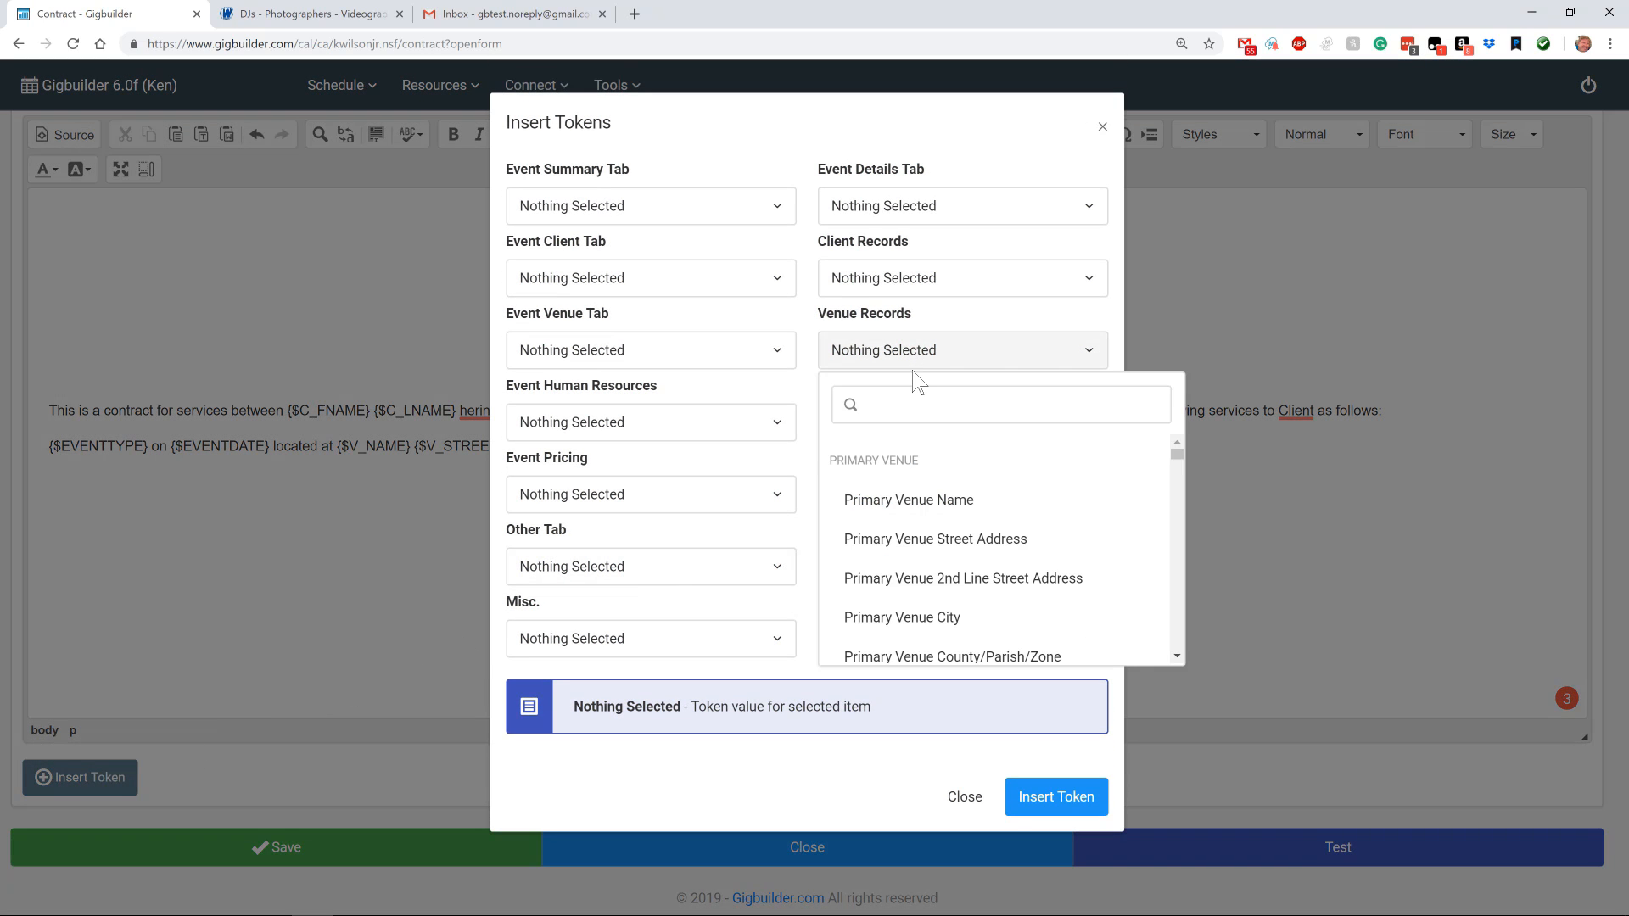
text(zi)
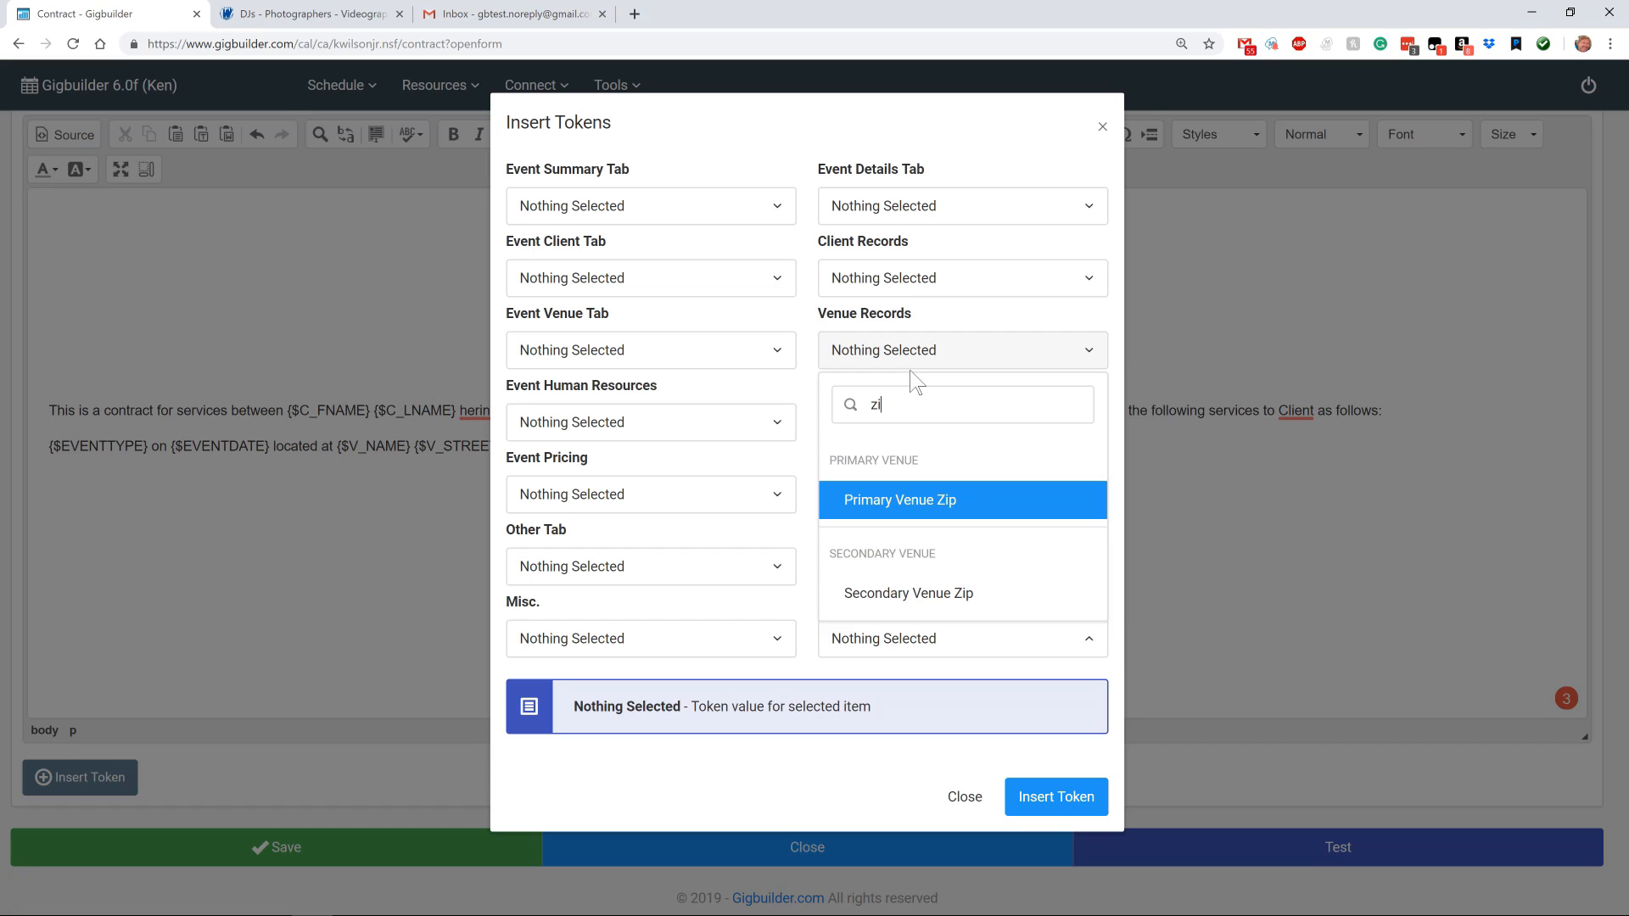
text(p)
click(863, 502)
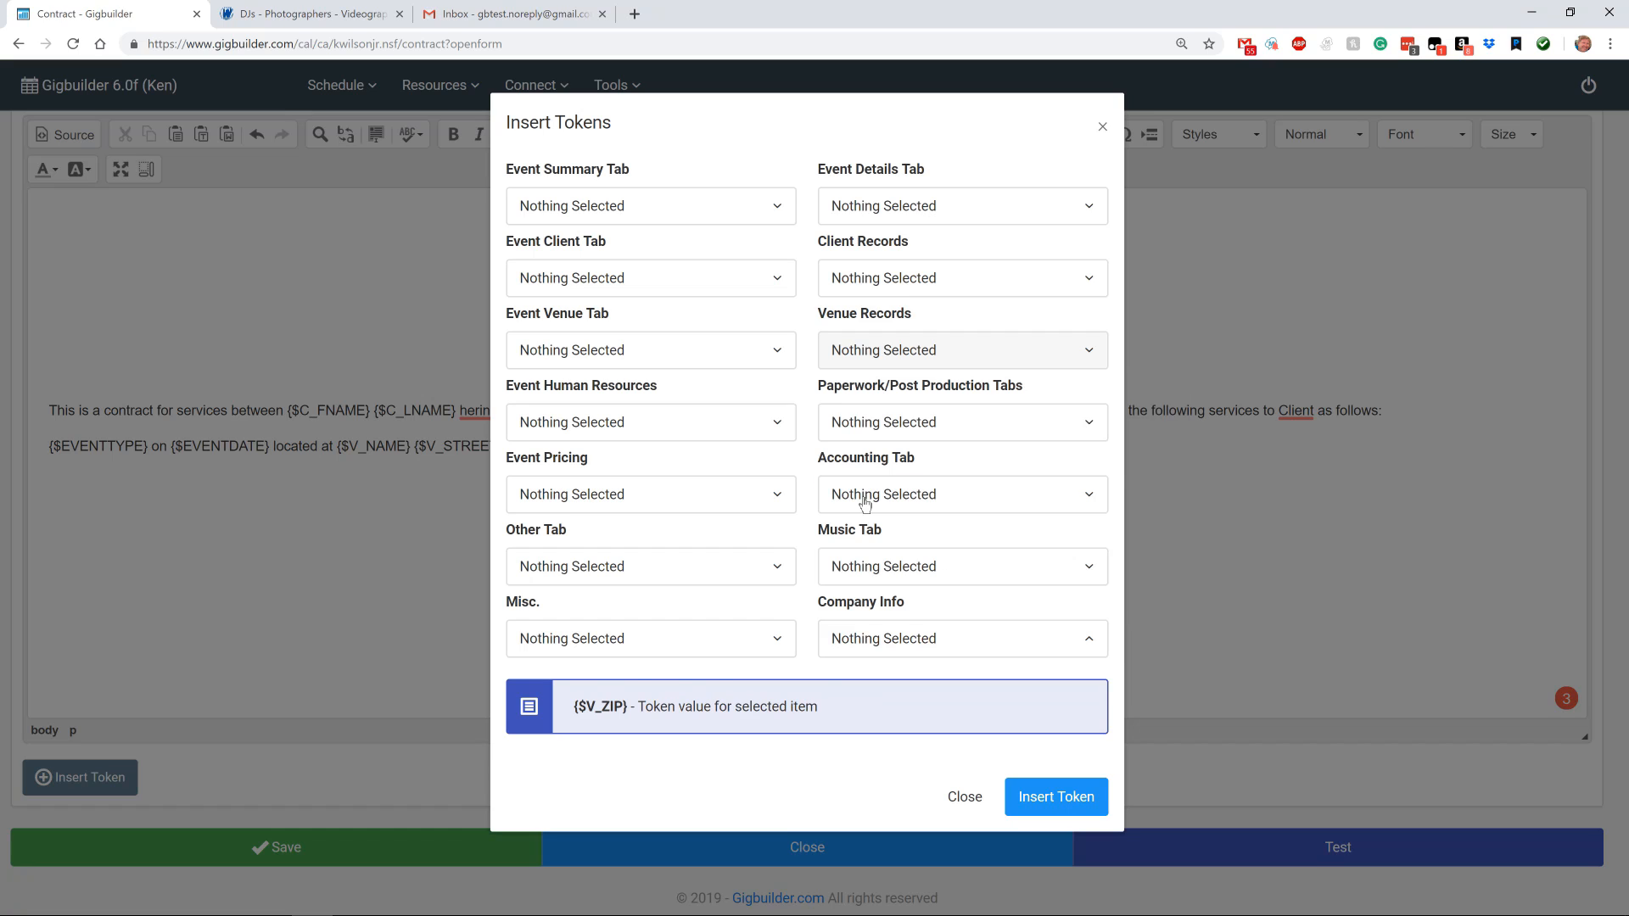
click(1061, 796)
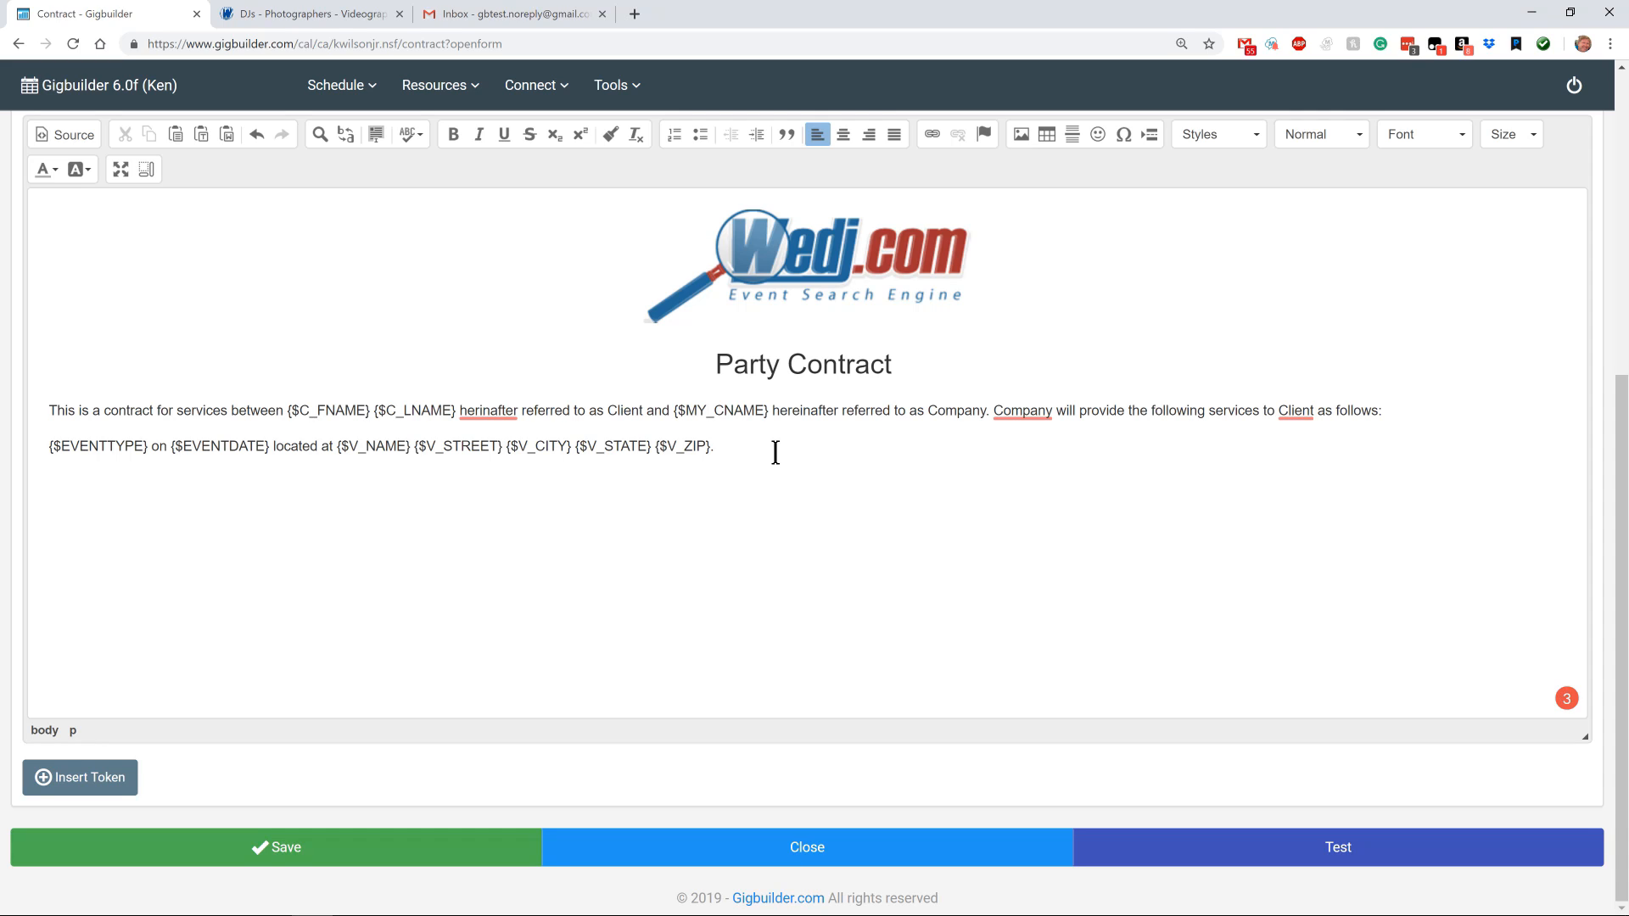
Step: Add ". Service to be provided from" after the zip token, followed by the event's Start Time token {$EVENTTIME_START}
text(. Service to be provided from)
click(105, 775)
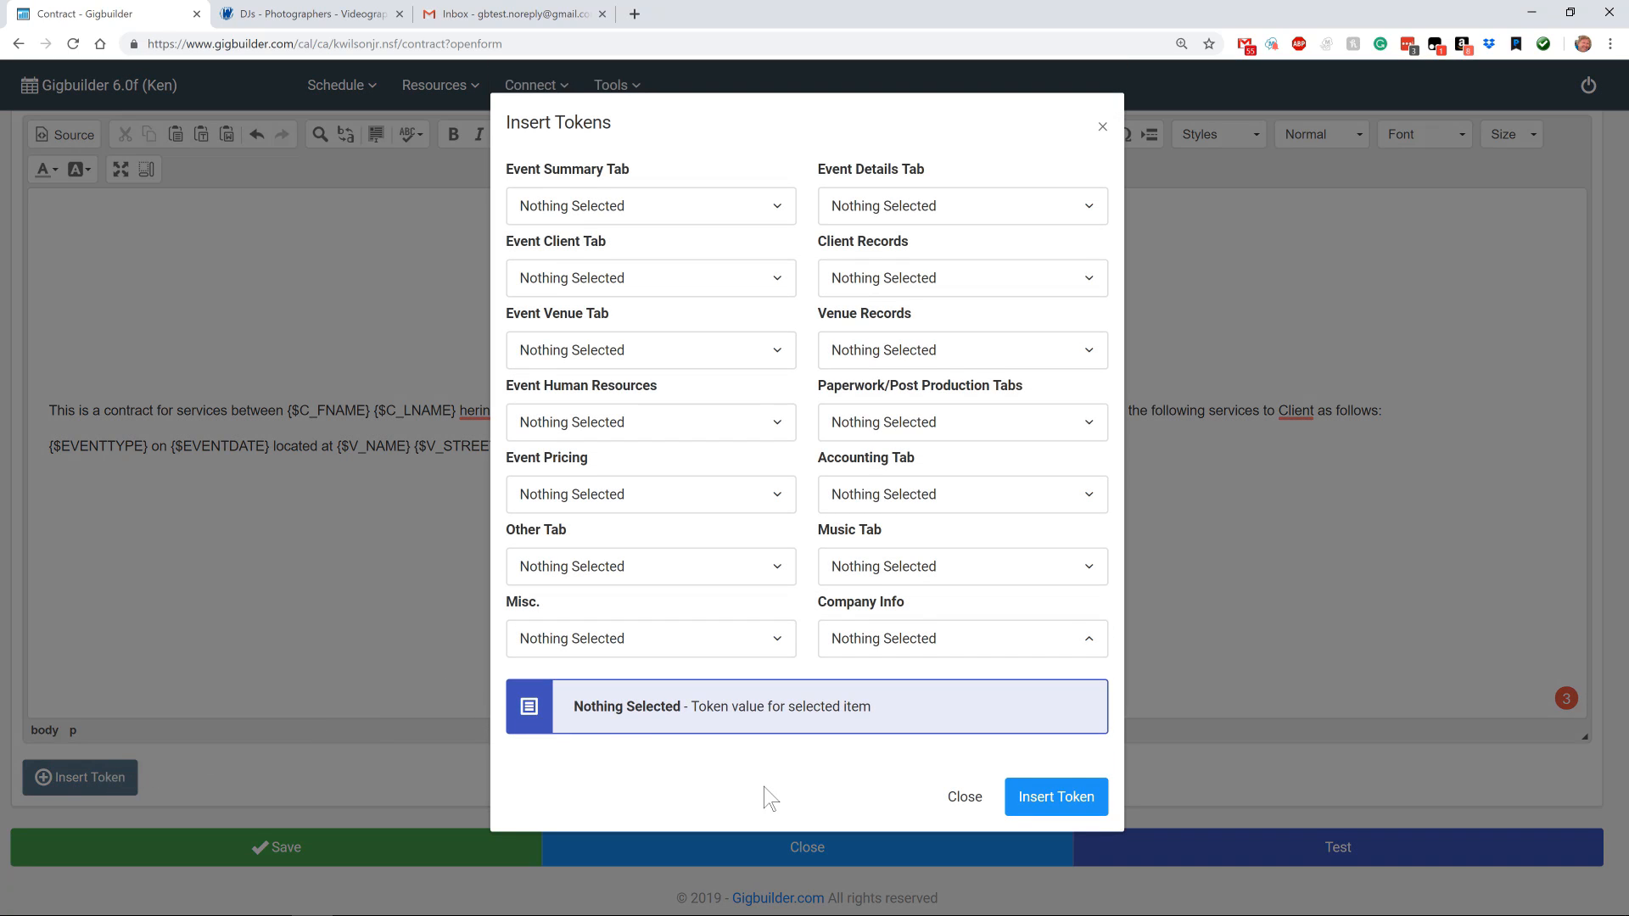
click(914, 217)
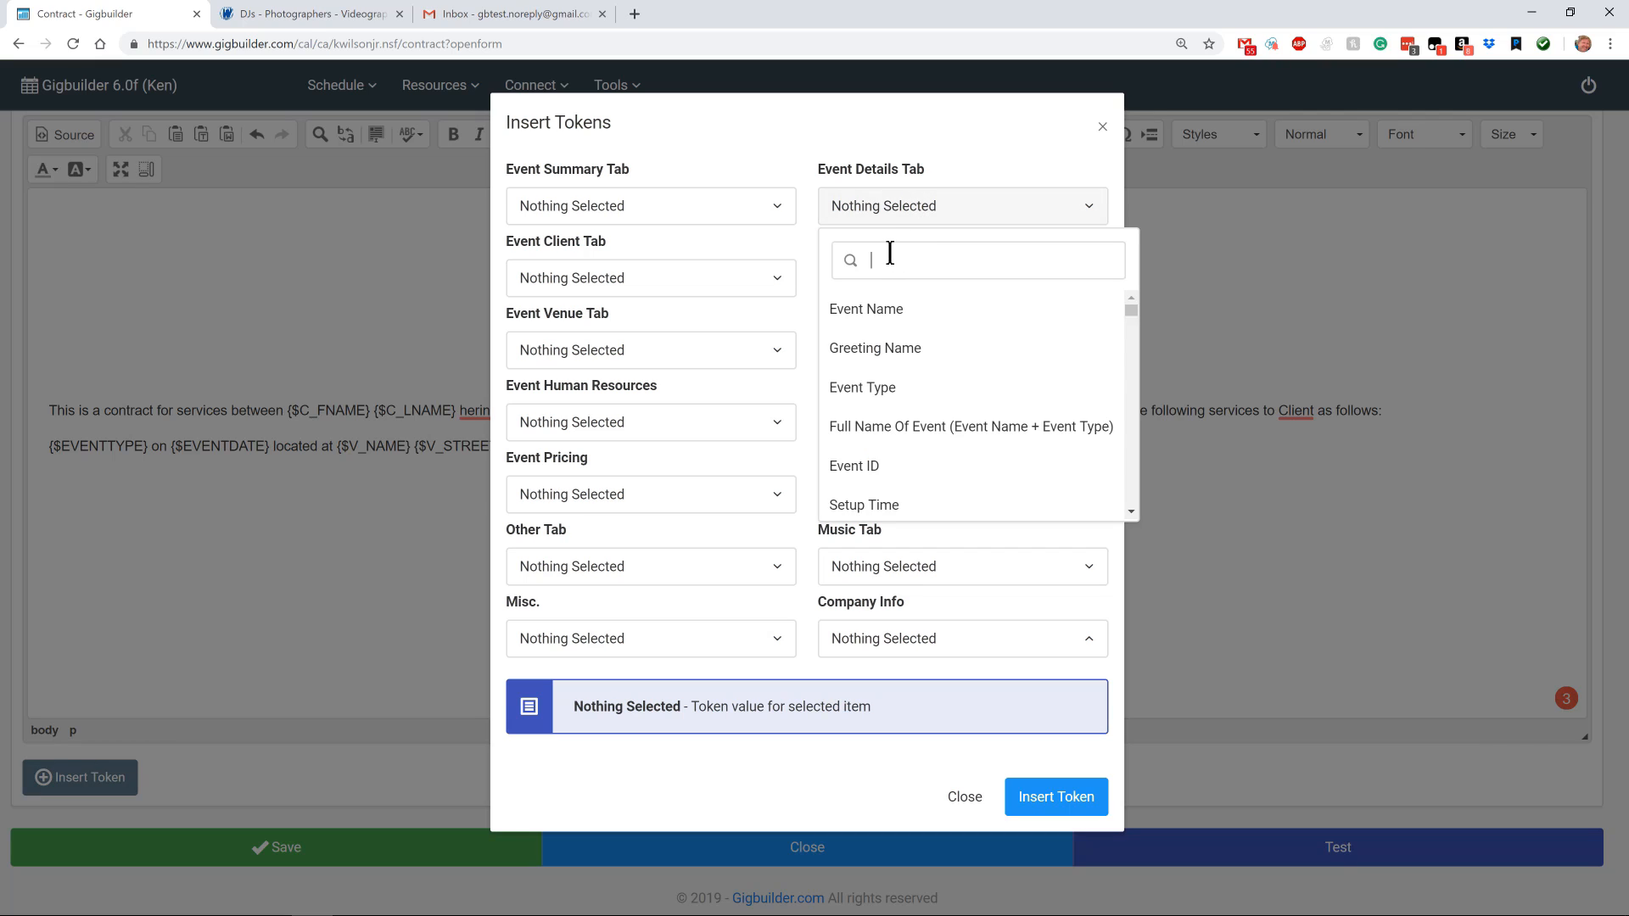
text(start)
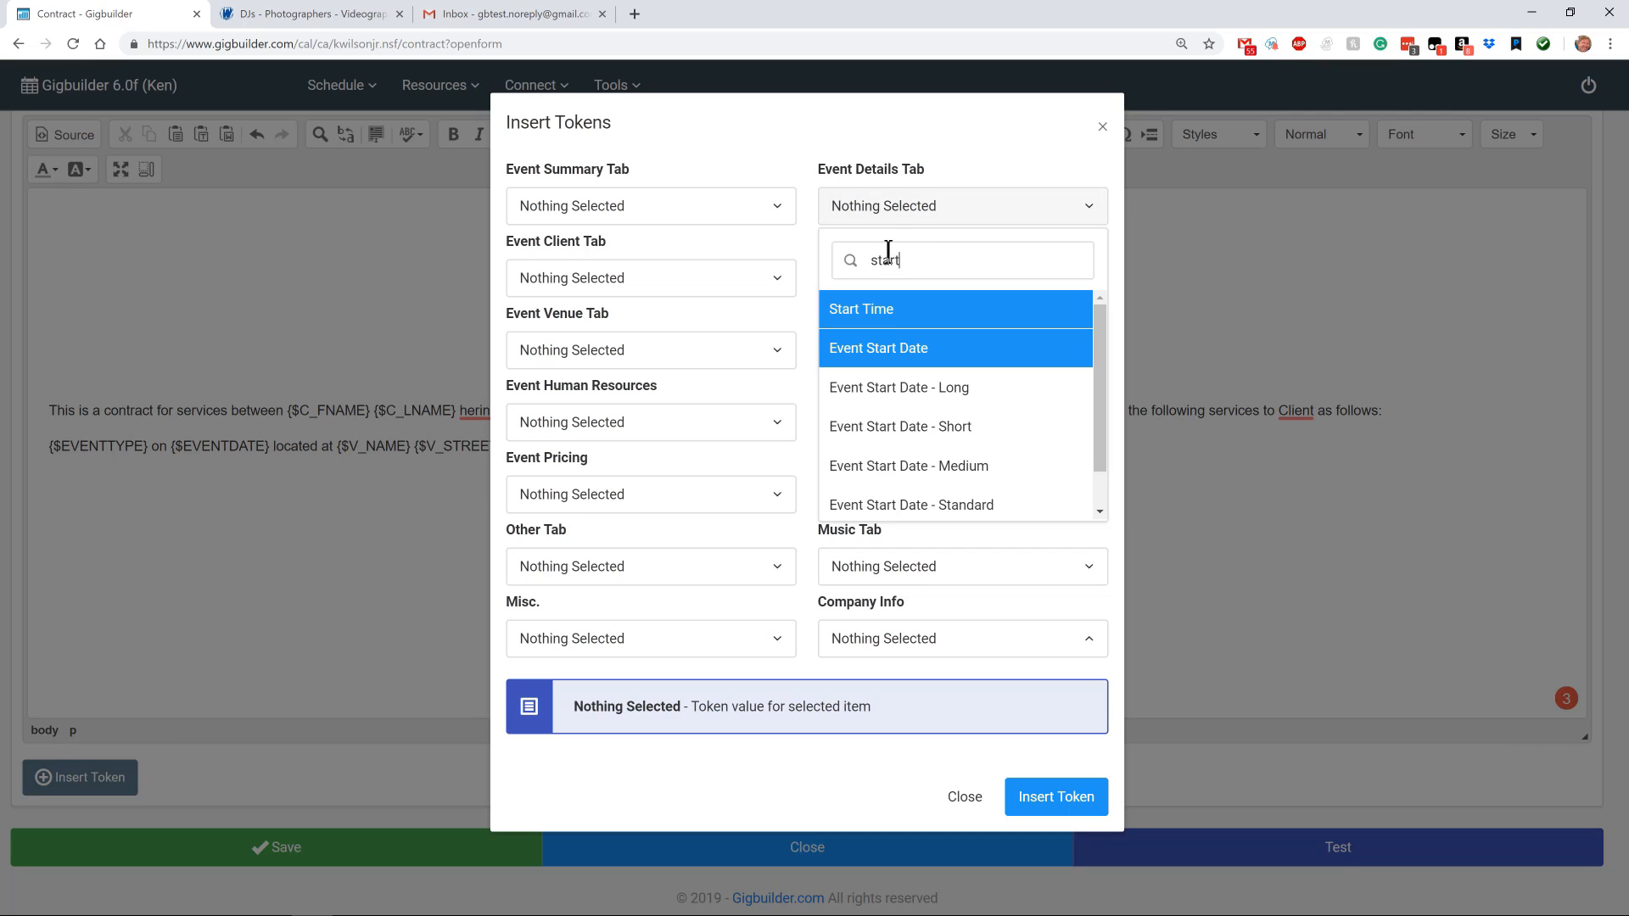
click(875, 355)
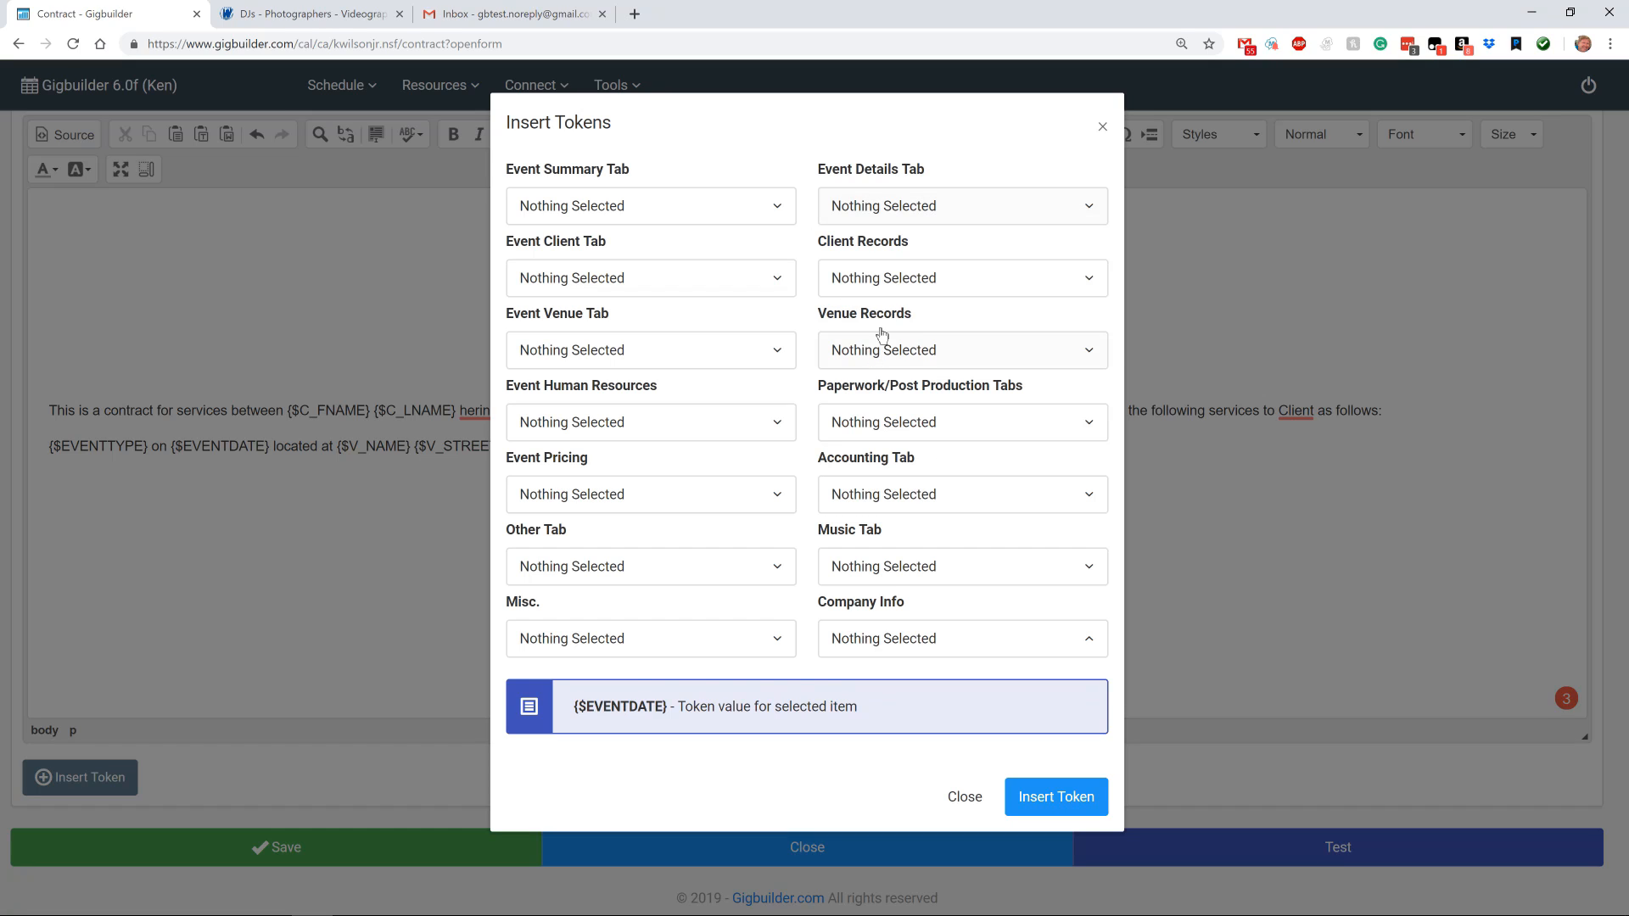
click(959, 213)
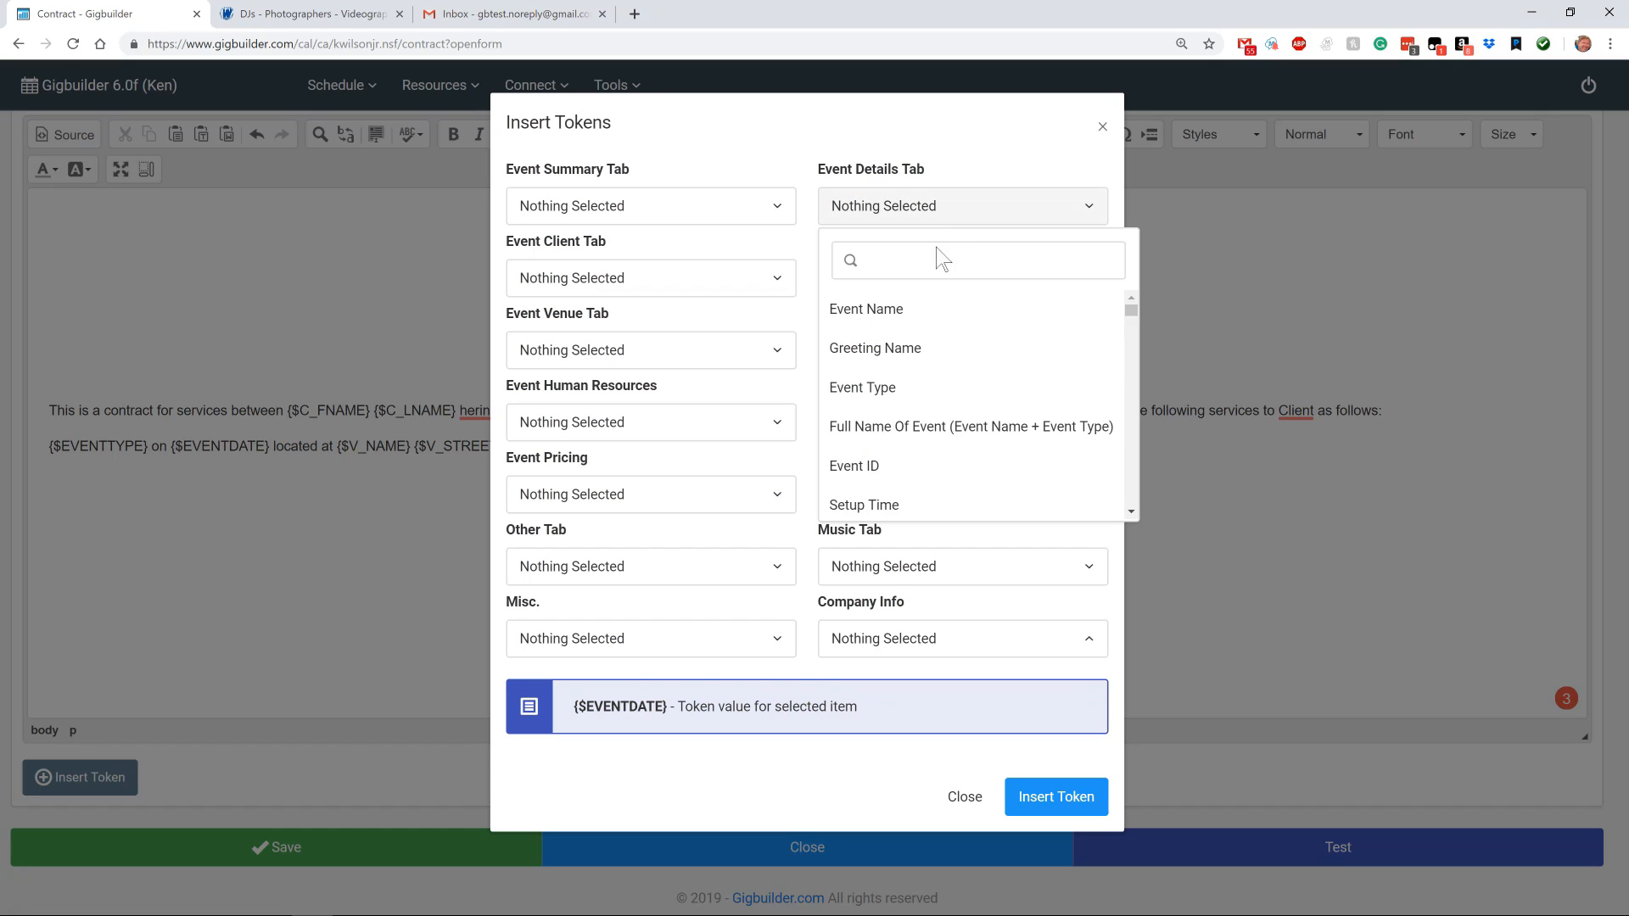
text(s)
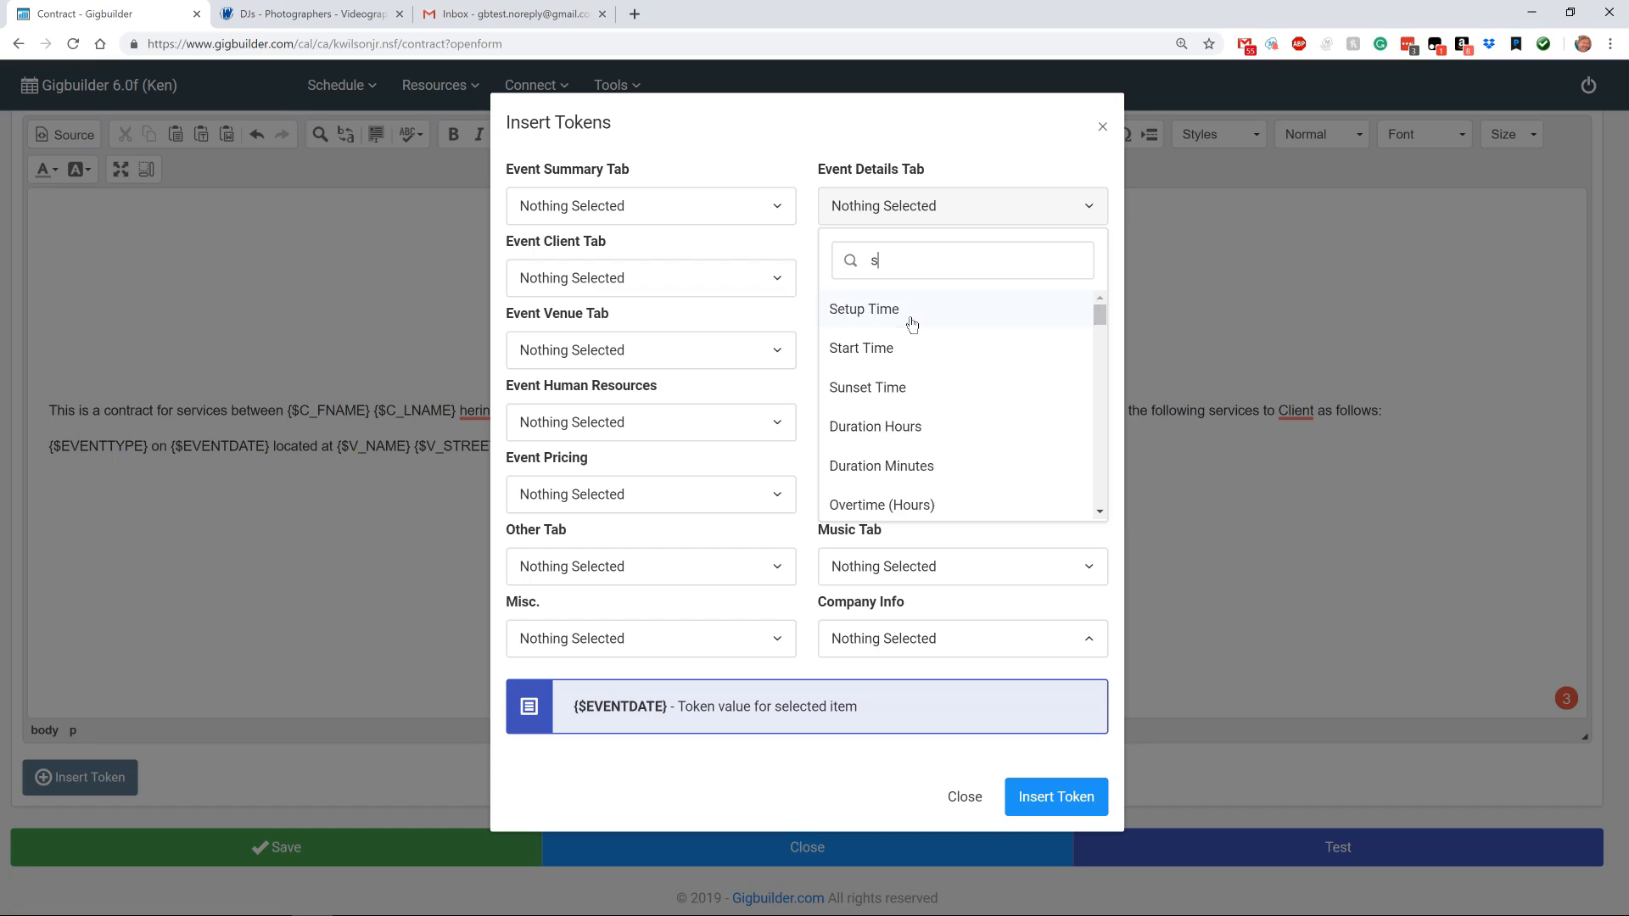
text(tart)
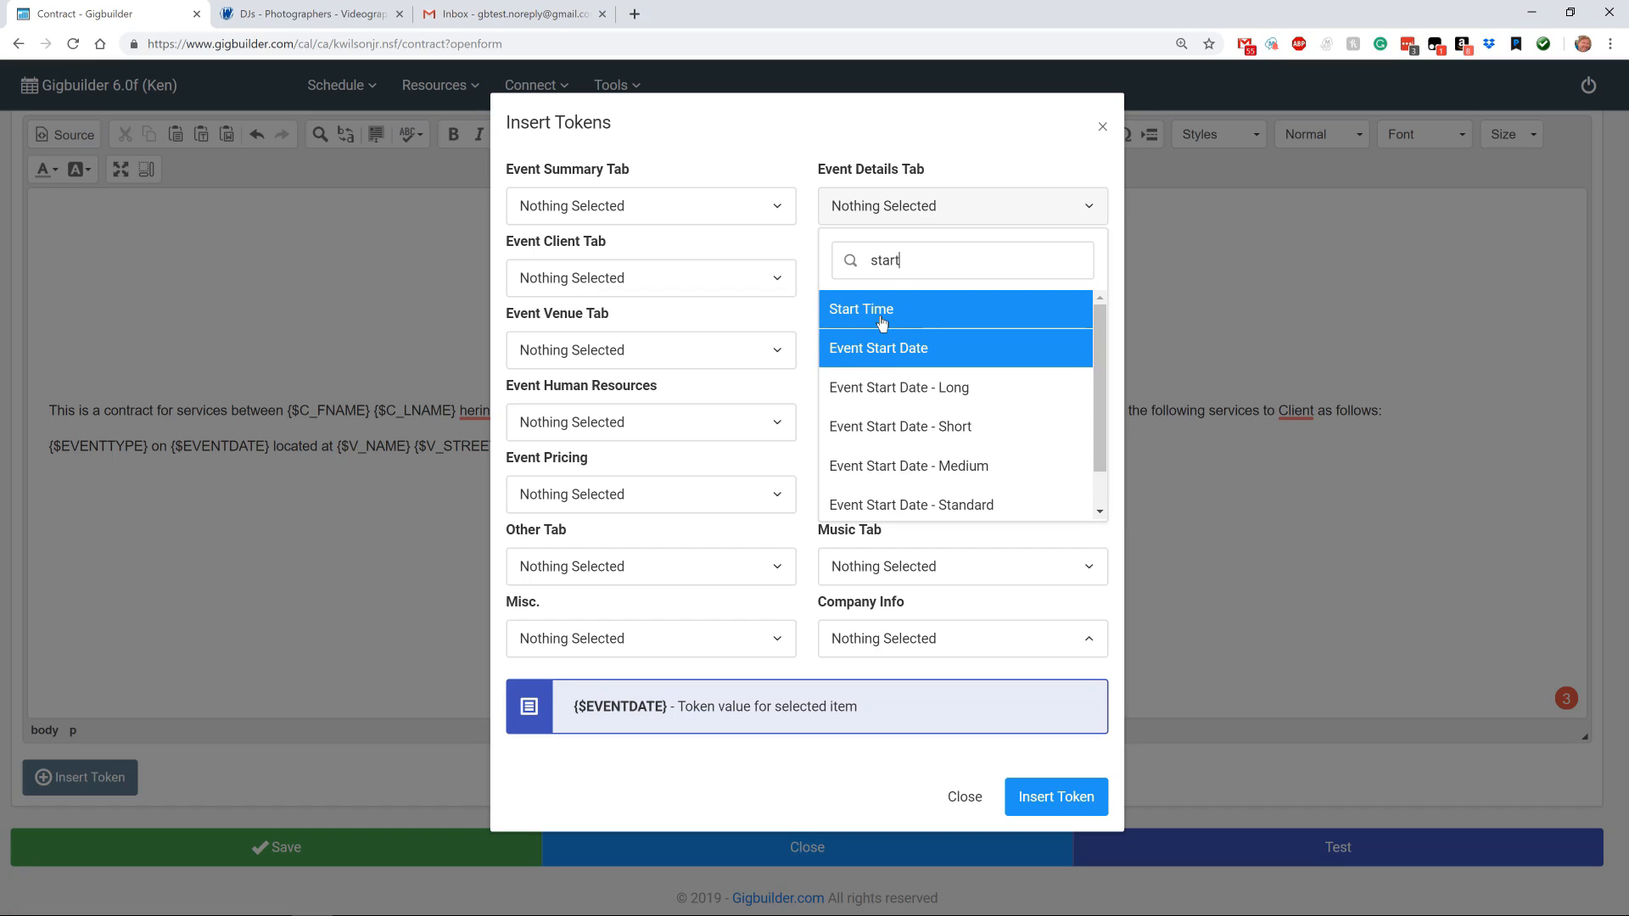
click(882, 322)
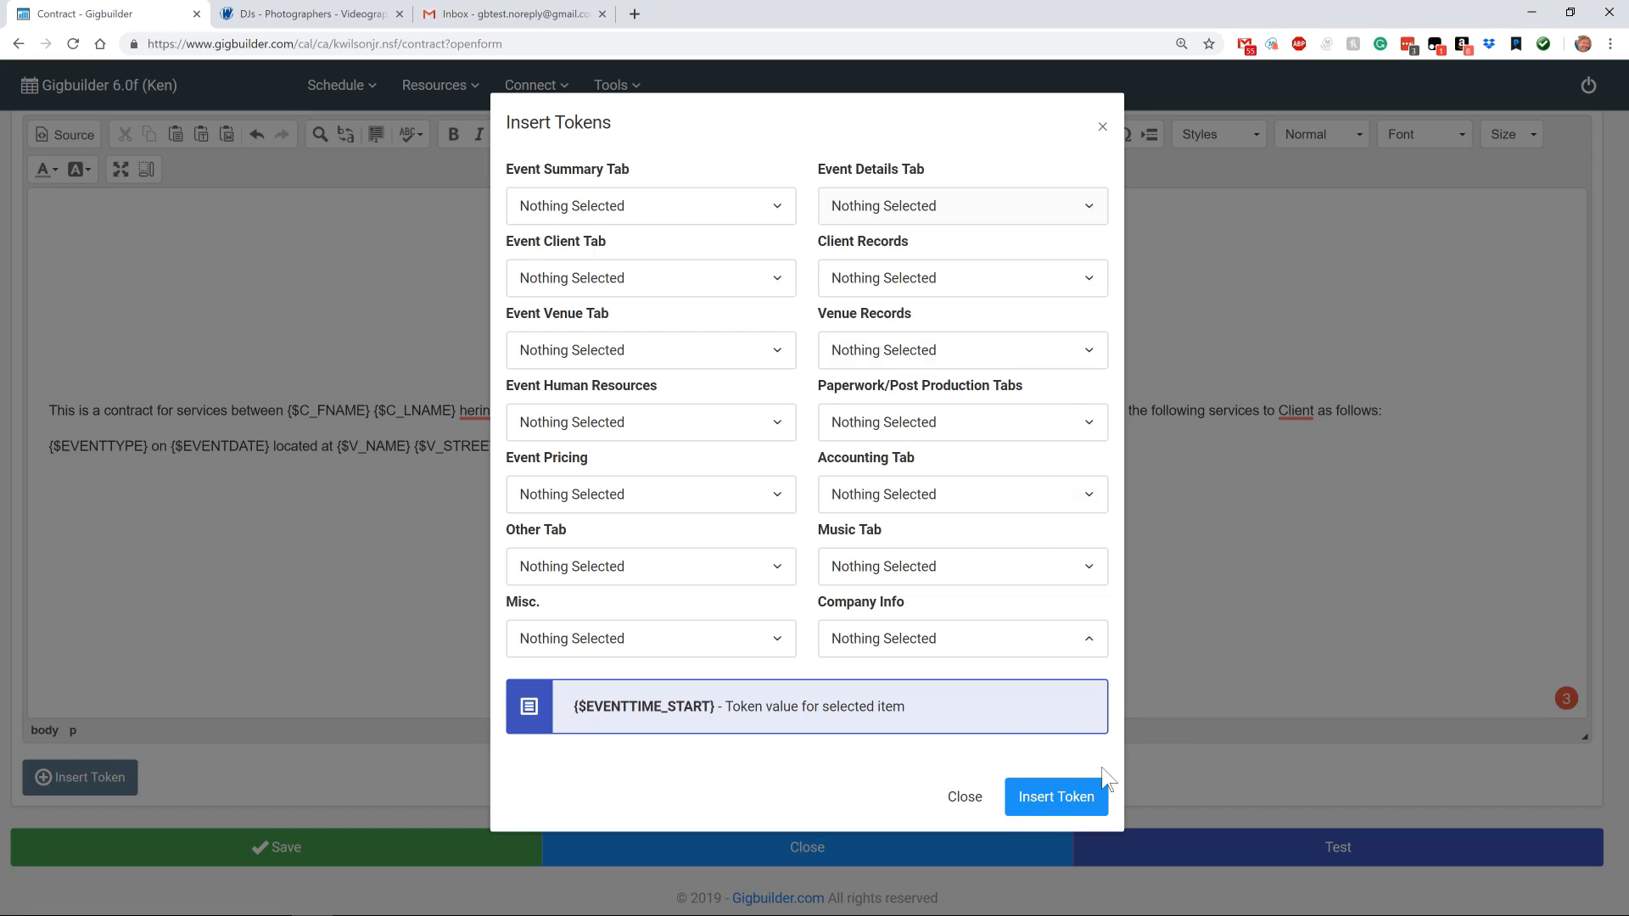
click(1062, 794)
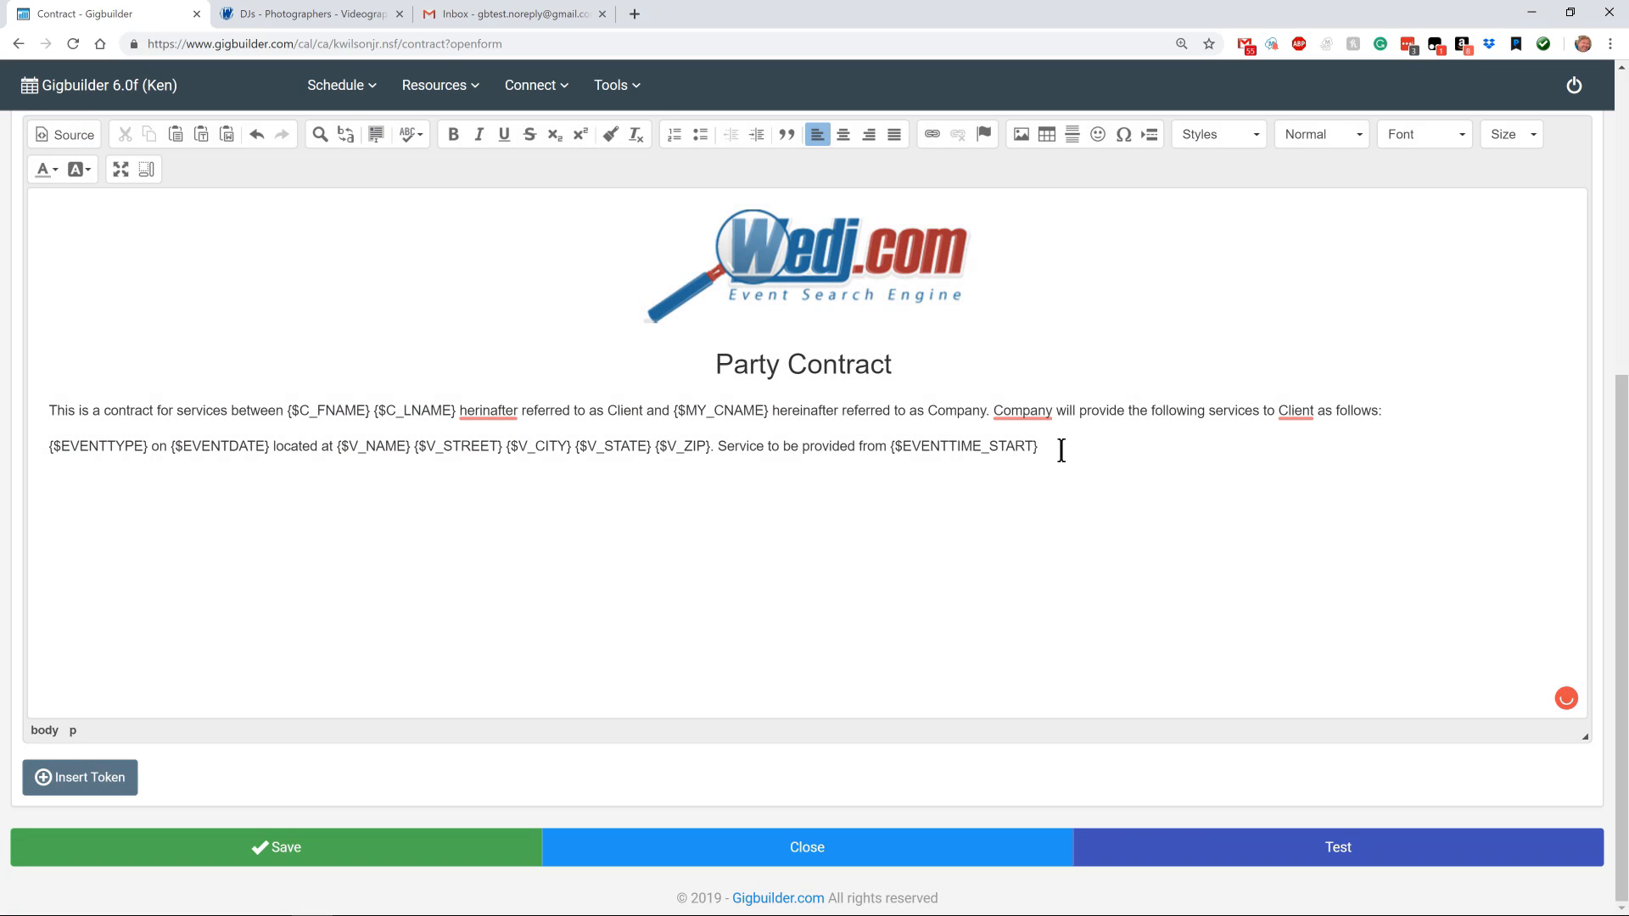
Step: Add "to" after the start time token, followed by the event's End Time token {$EVENTTIME_END} and a period
text(to)
click(119, 779)
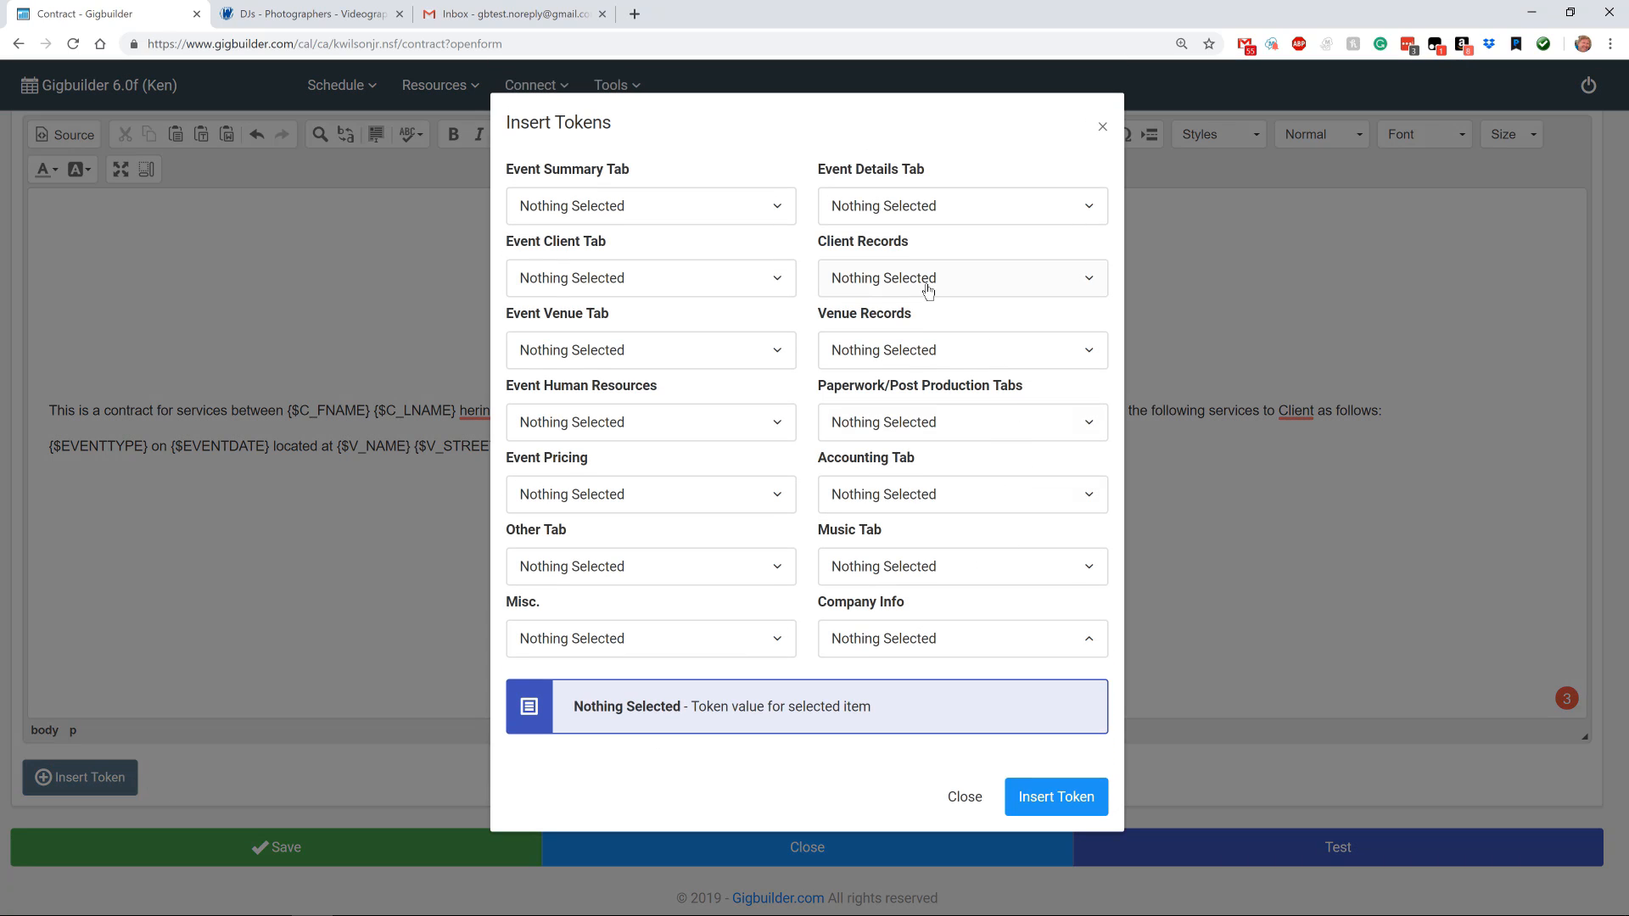
click(929, 206)
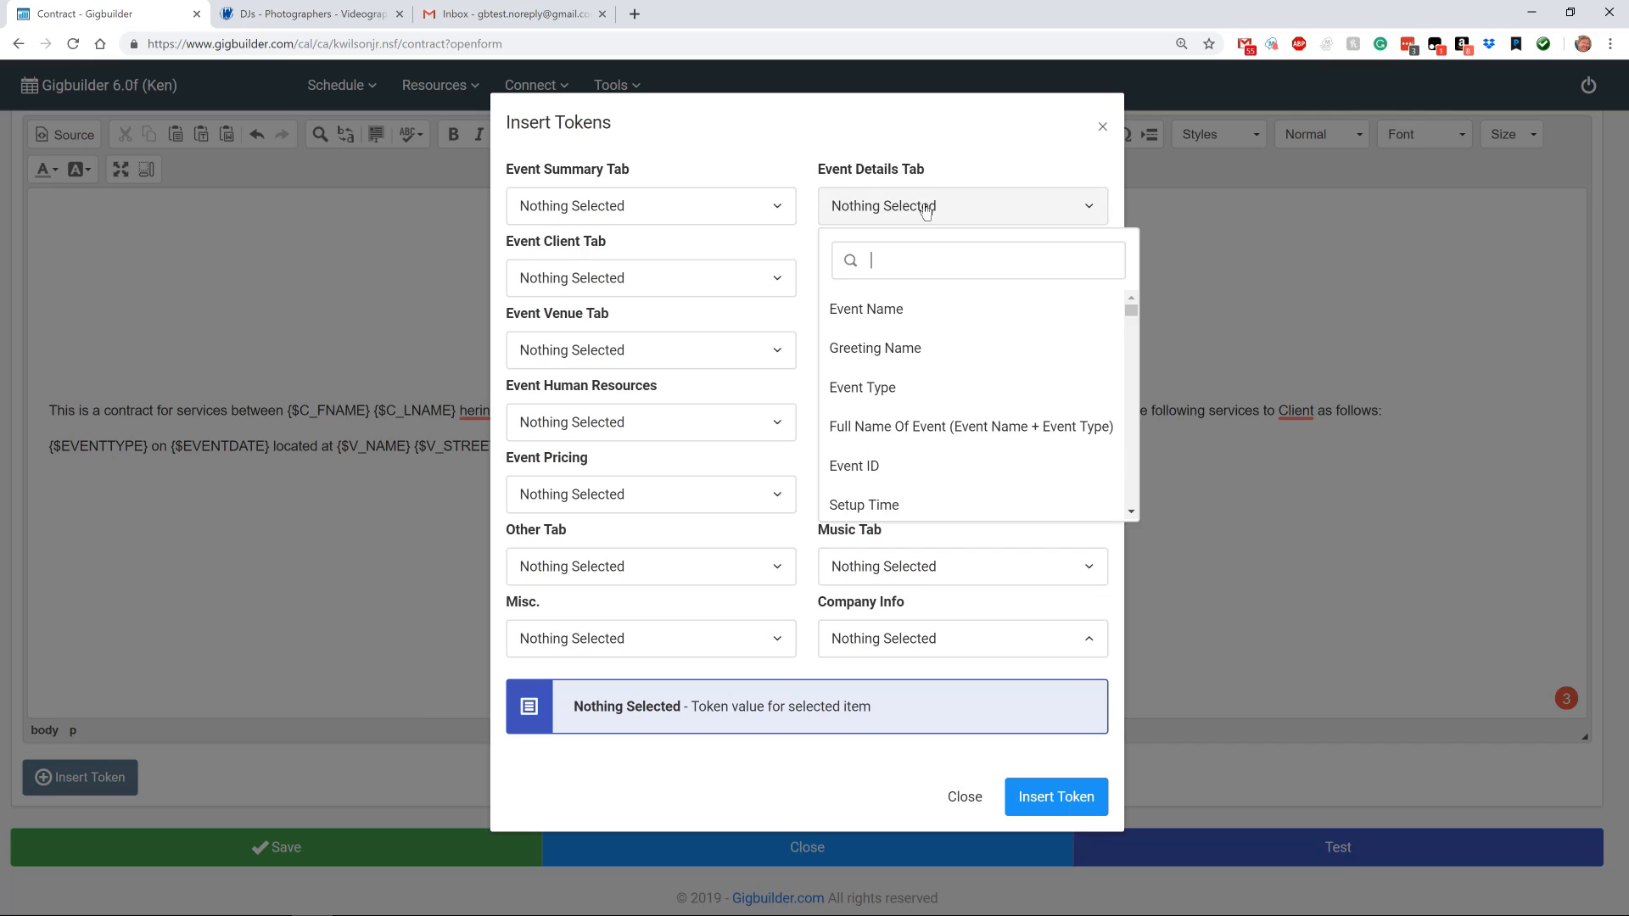
text(end)
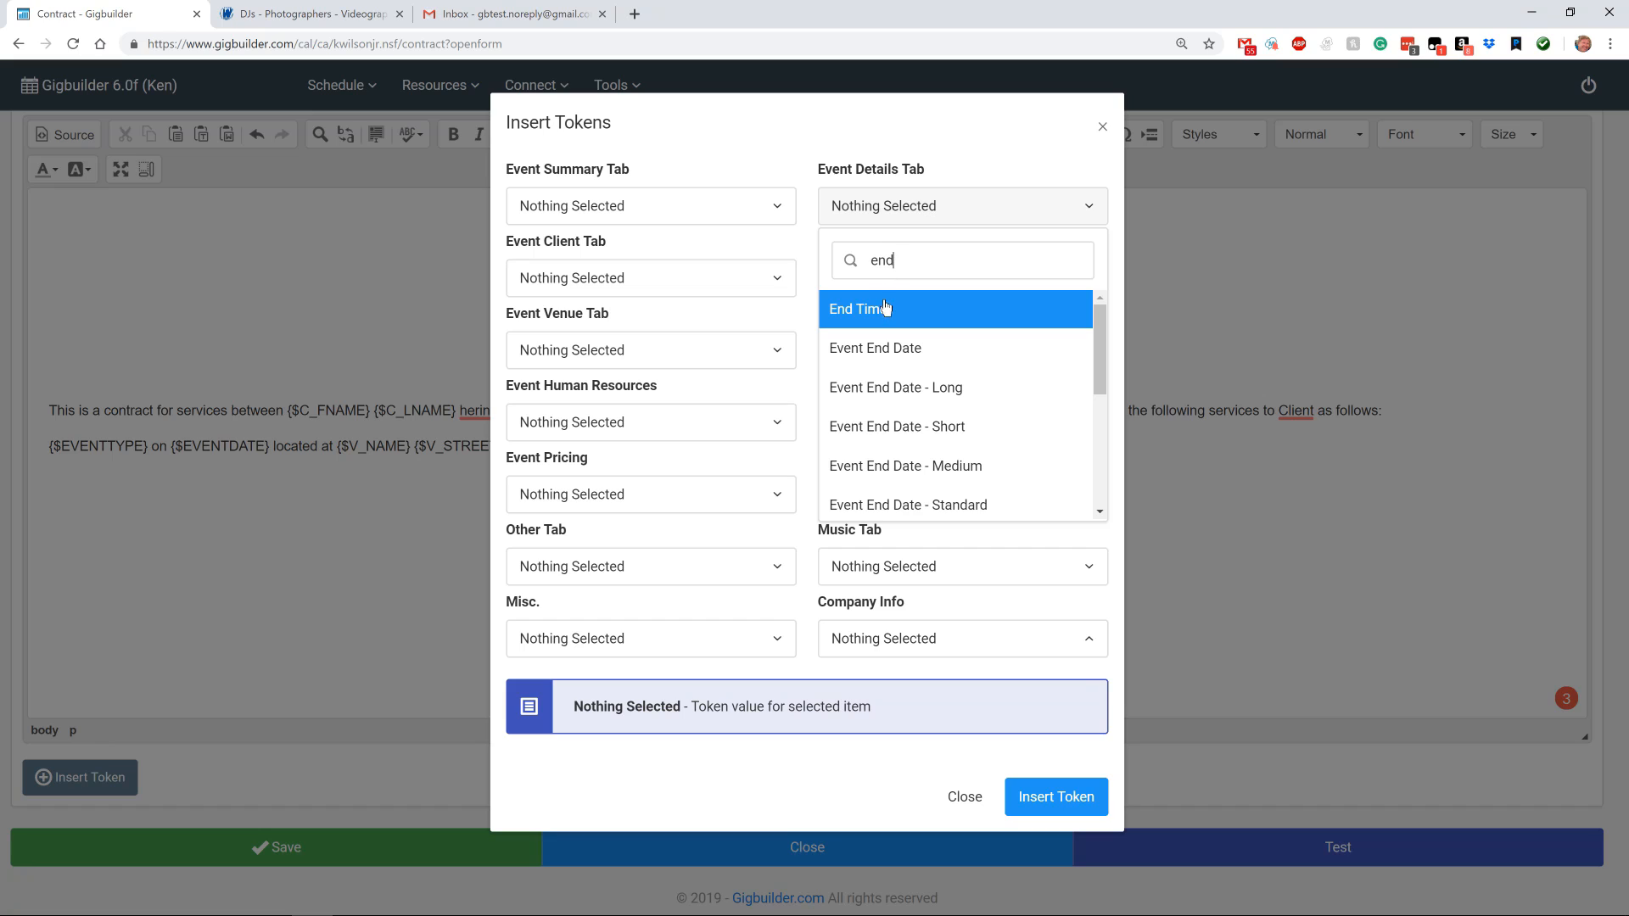
click(879, 310)
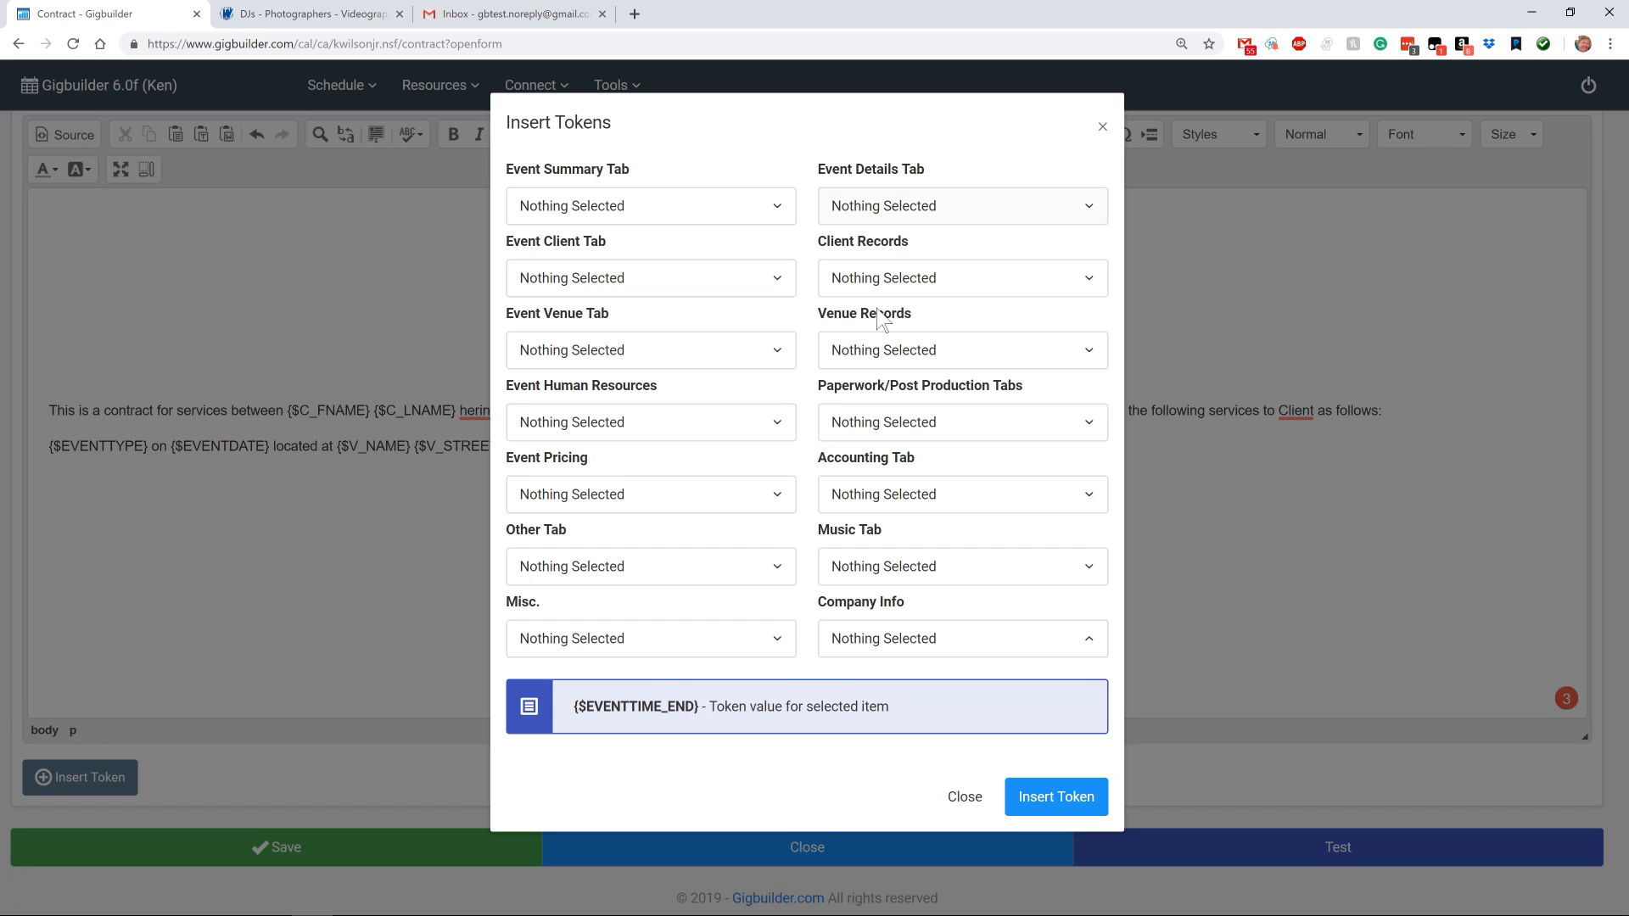
click(1055, 798)
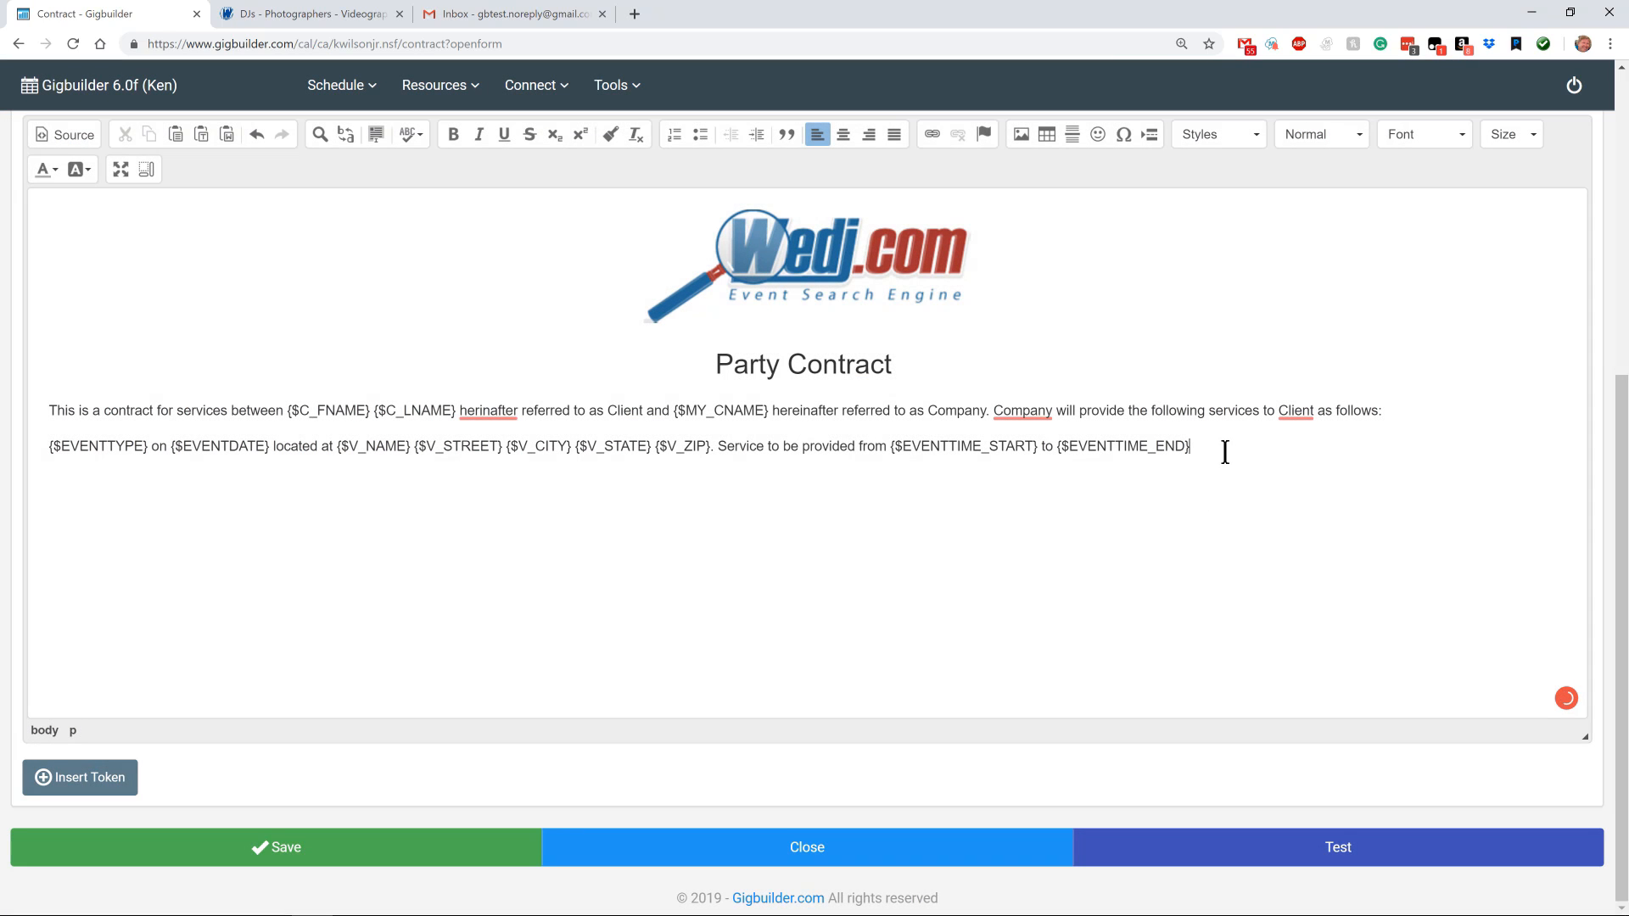
text(.)
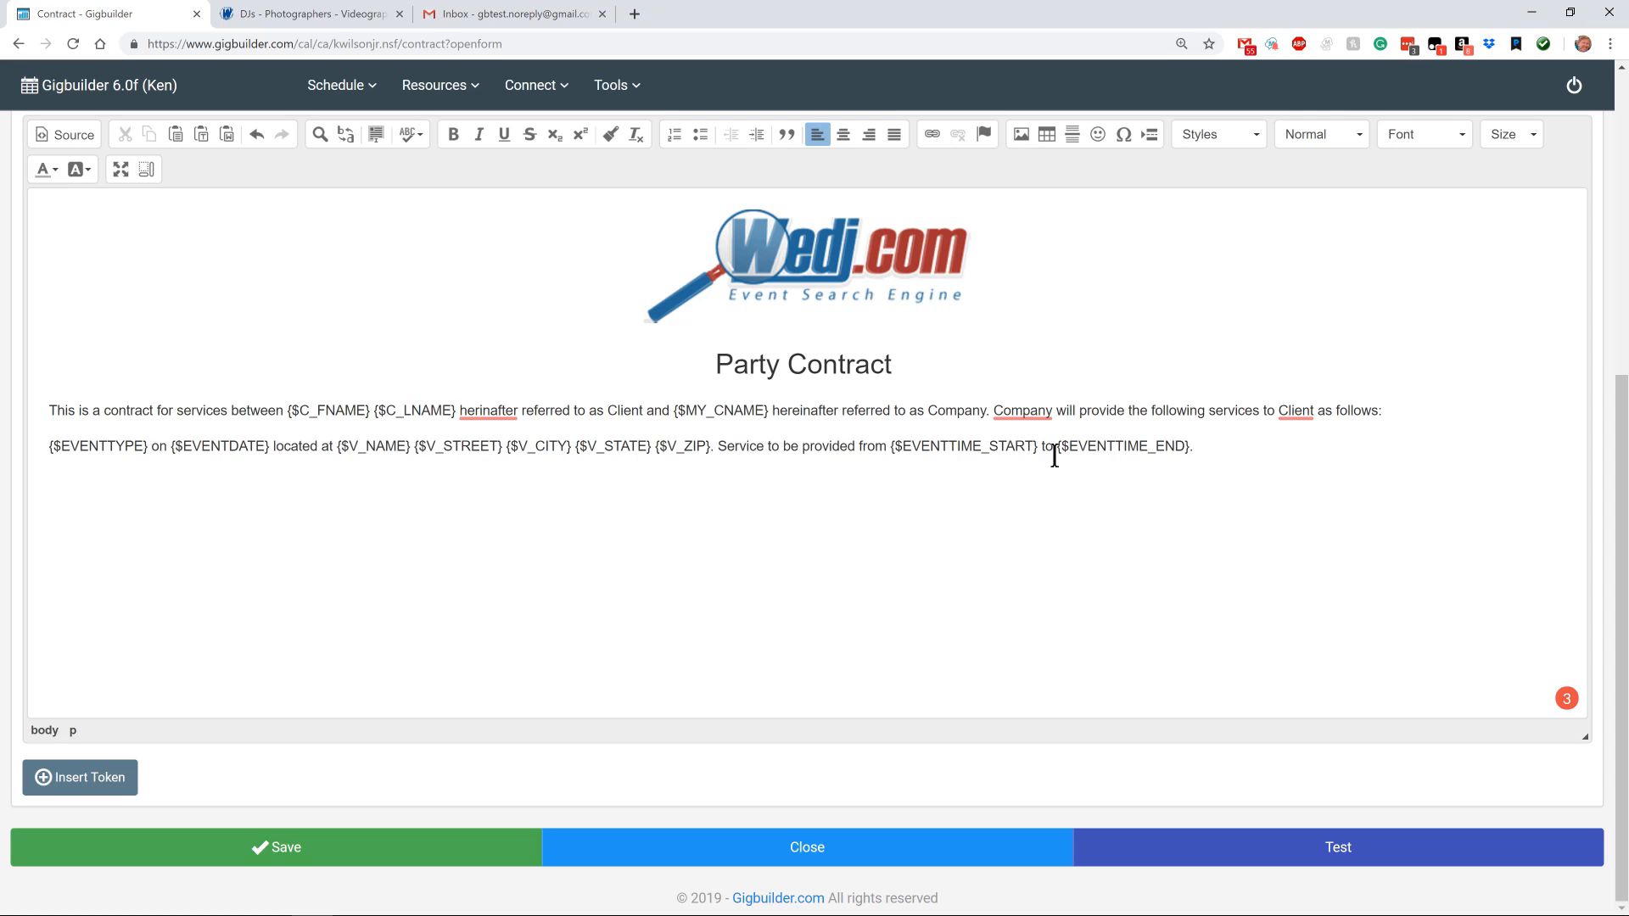
Step: Start a numbered list below the service time sentence and insert the Package Name token {$PACKAGENAME} as its first item
click(676, 144)
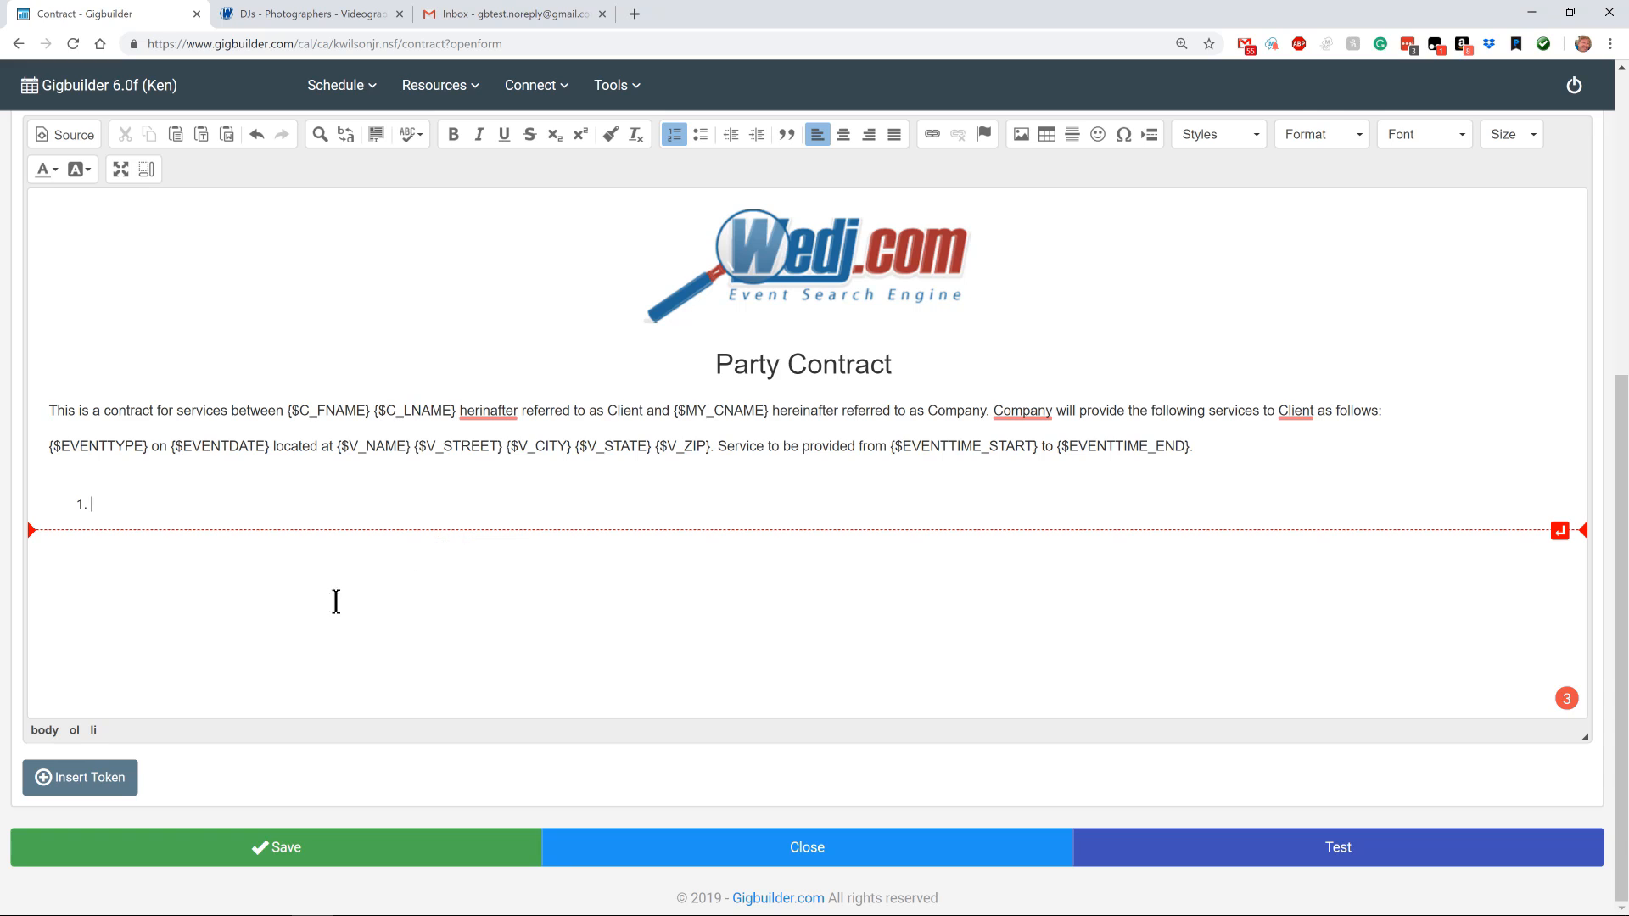
click(85, 778)
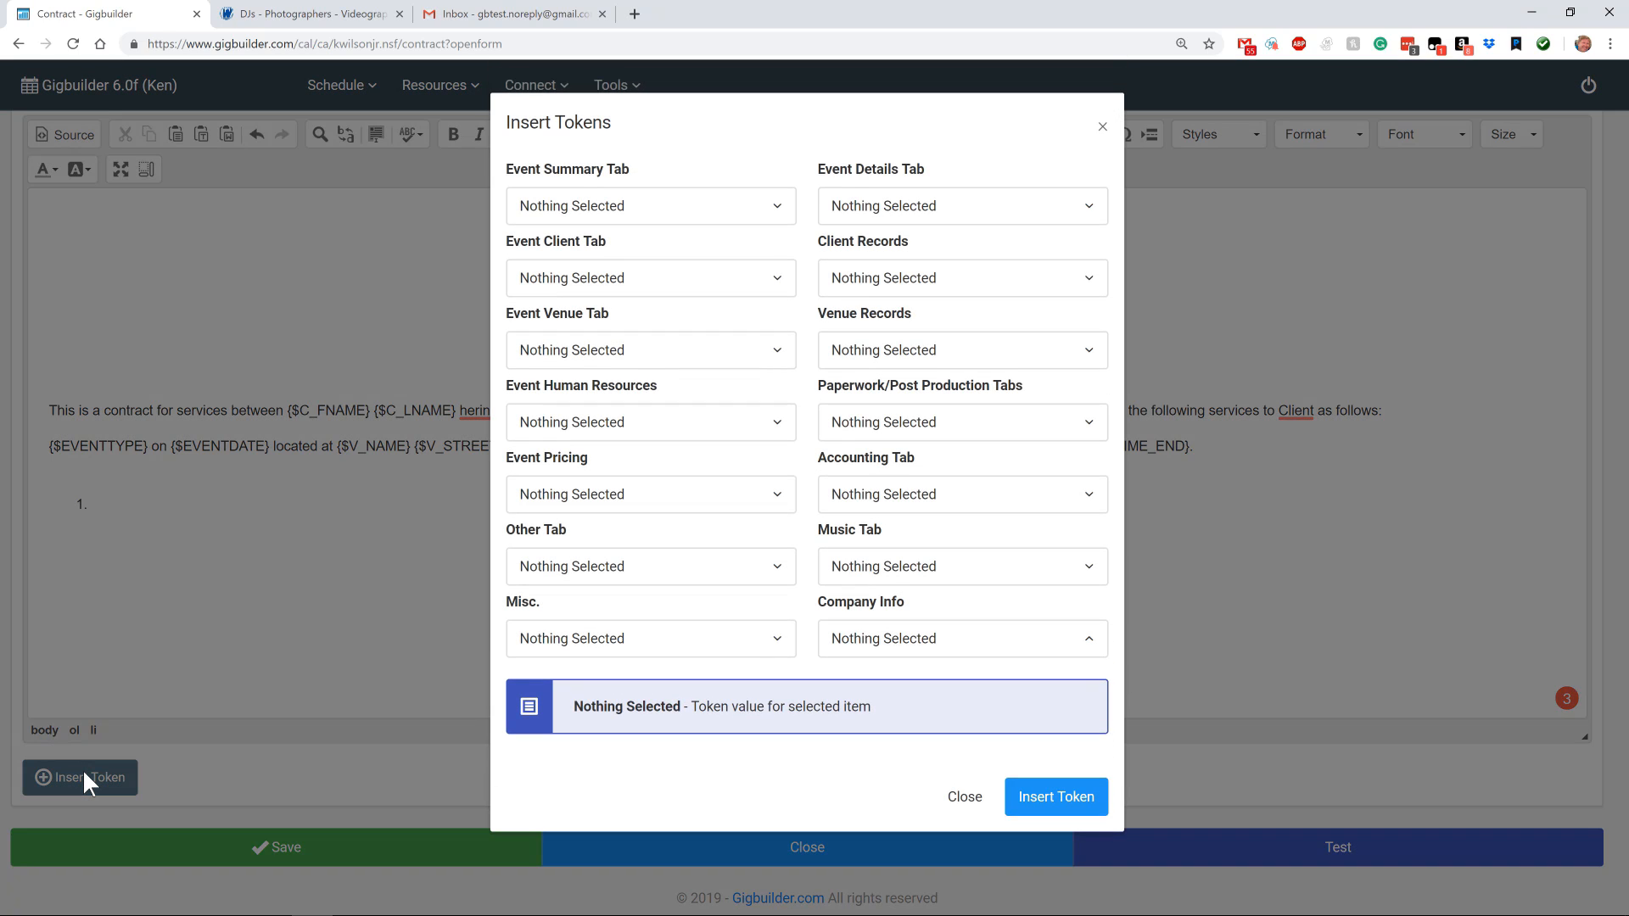
click(676, 500)
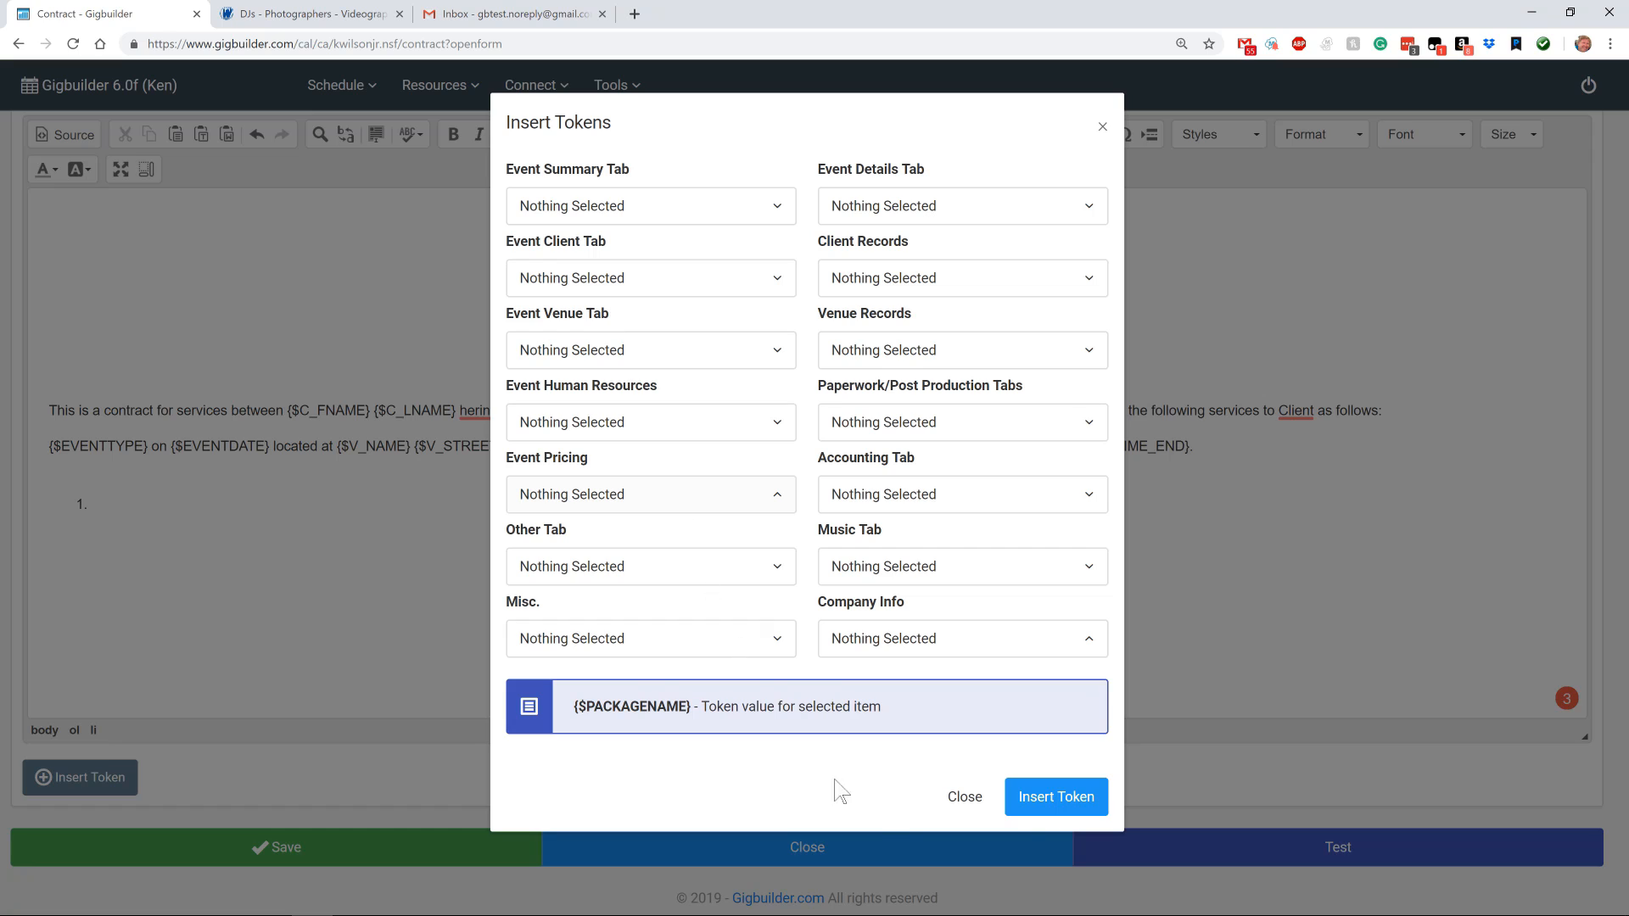
click(1051, 793)
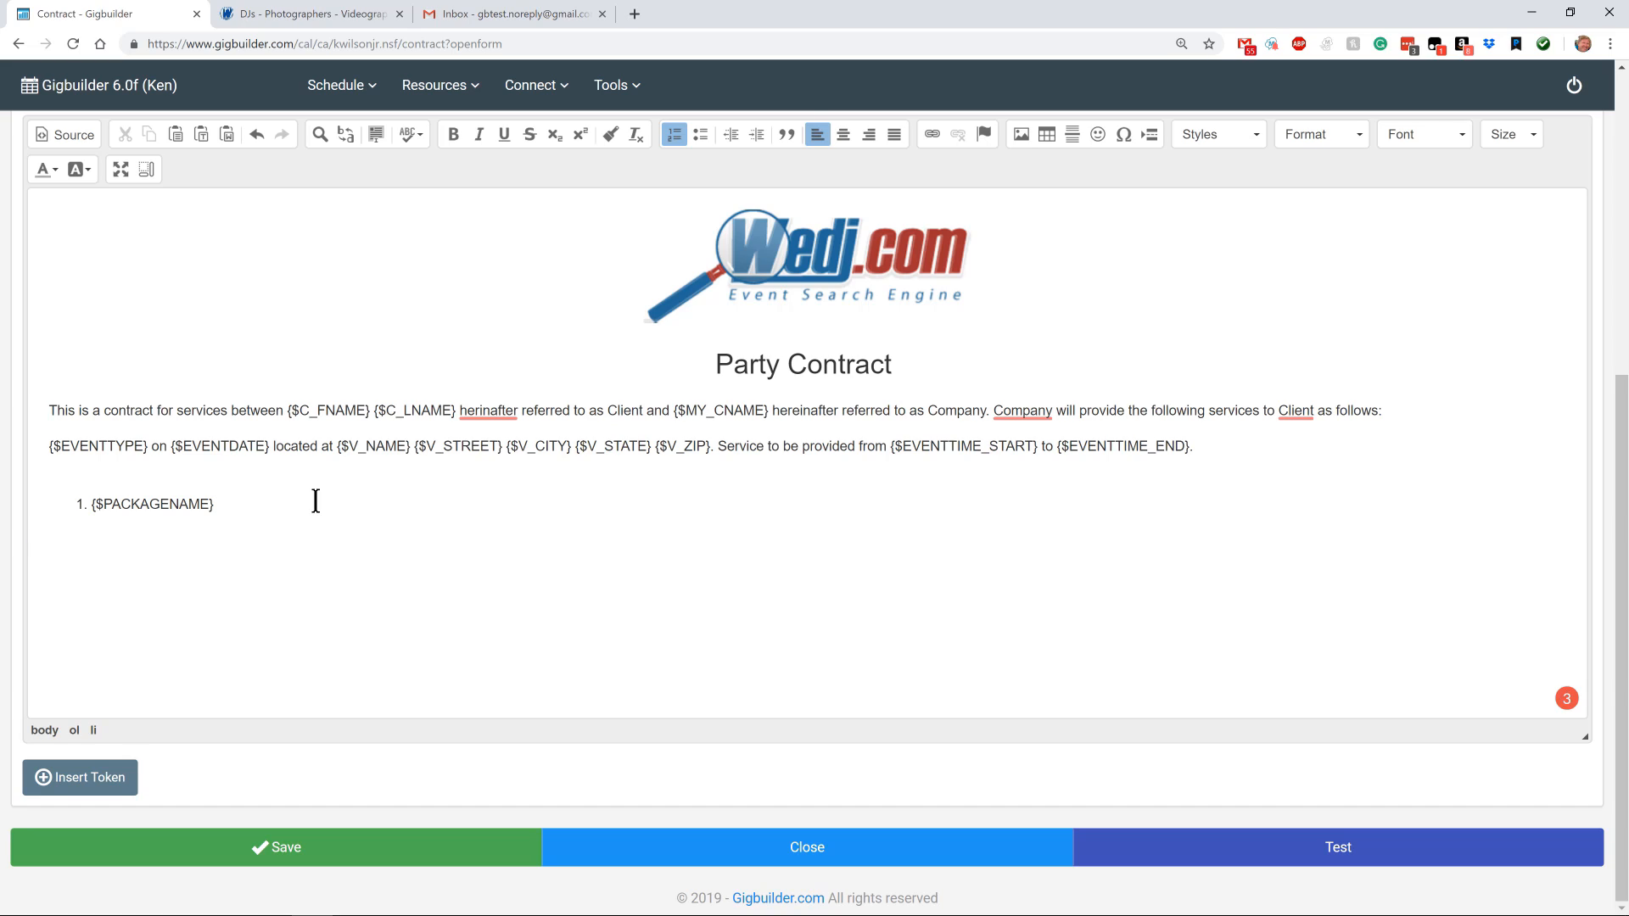
Step: Add "described as" after the package name token, followed by the Package Description token {$PACKAGEDESC}
text(described as)
click(69, 783)
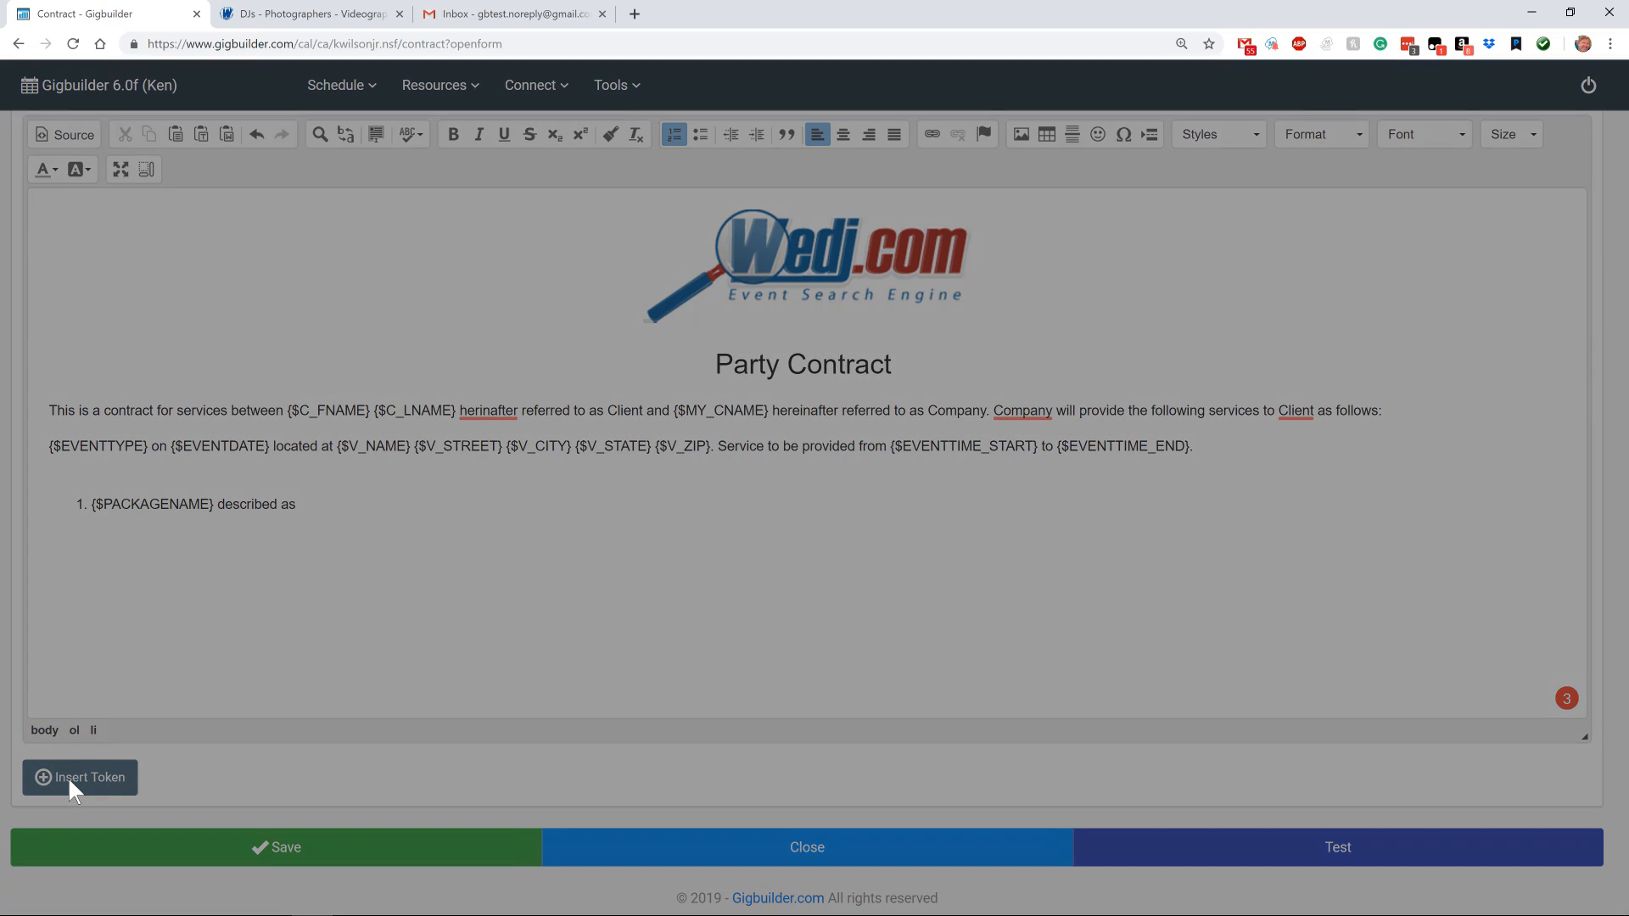
click(636, 501)
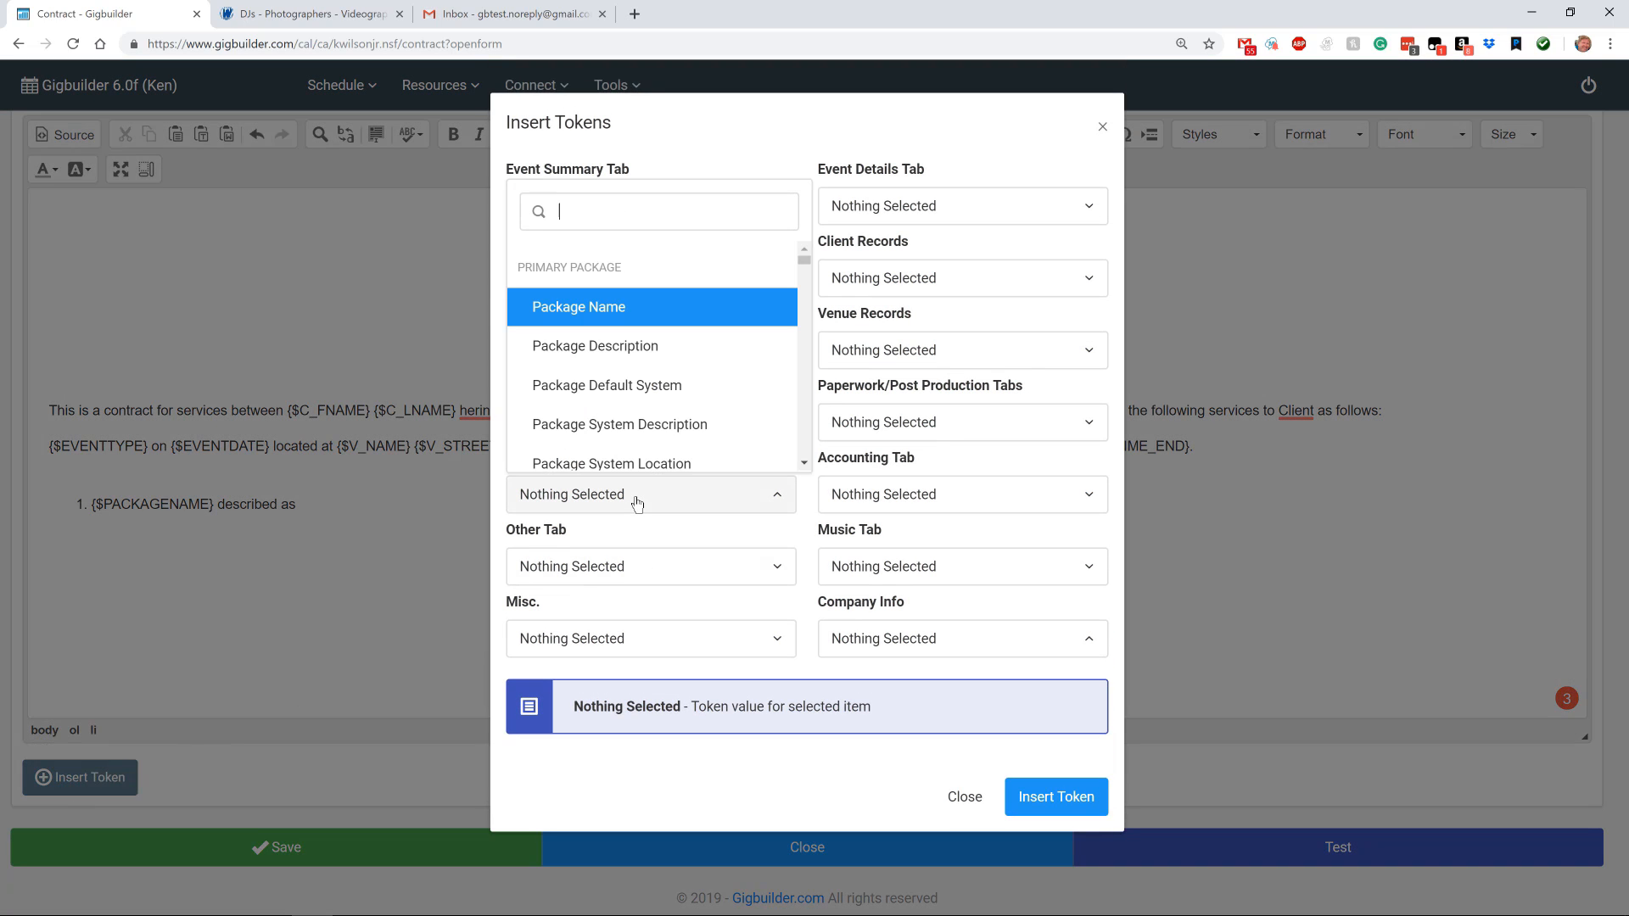
click(636, 346)
click(1060, 799)
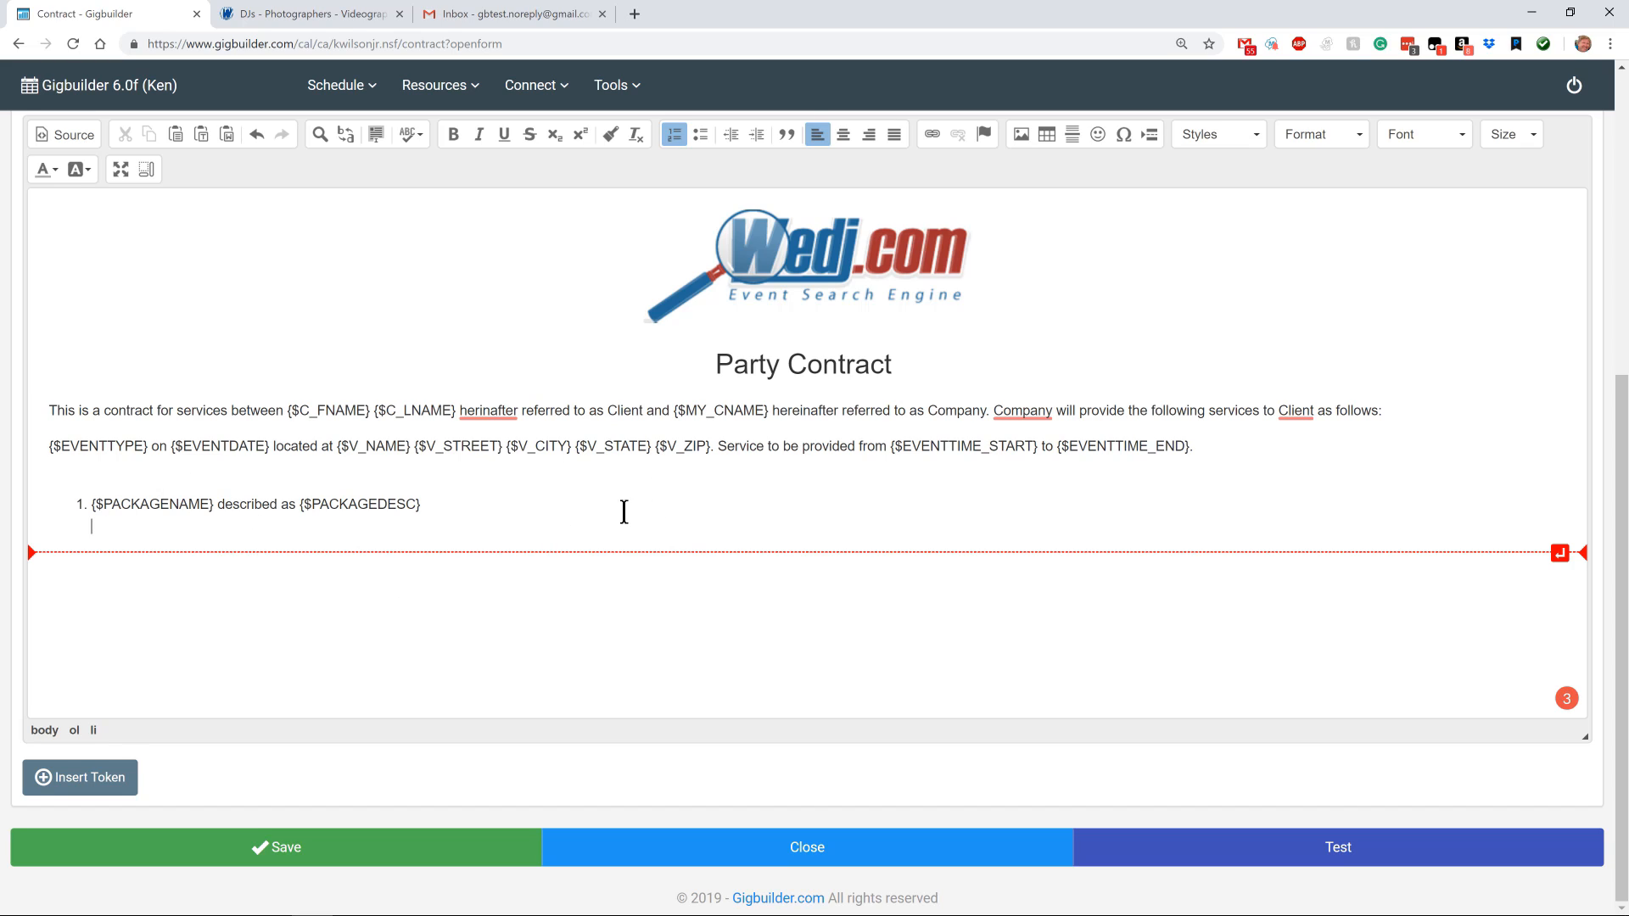
Step: Add "for a price of" on a new line within the first list item, followed by the Package Rate token {$PACKAGERATE}
text(fo)
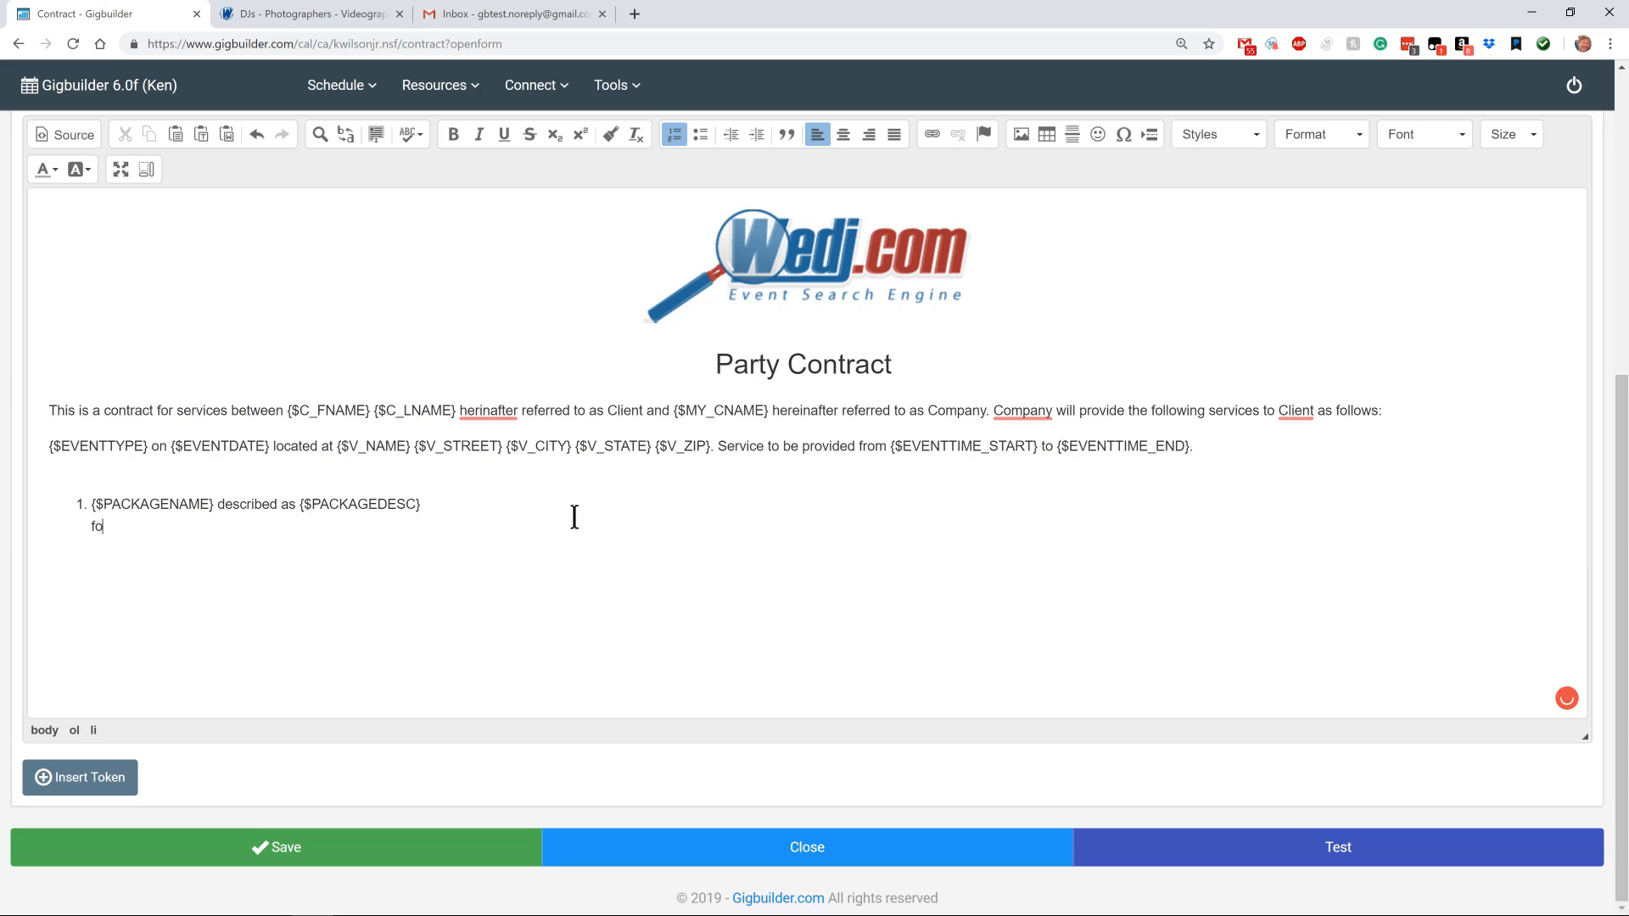
text(r a tot)
key(BackSpace)
key(BackSpace)
text(price)
click(103, 788)
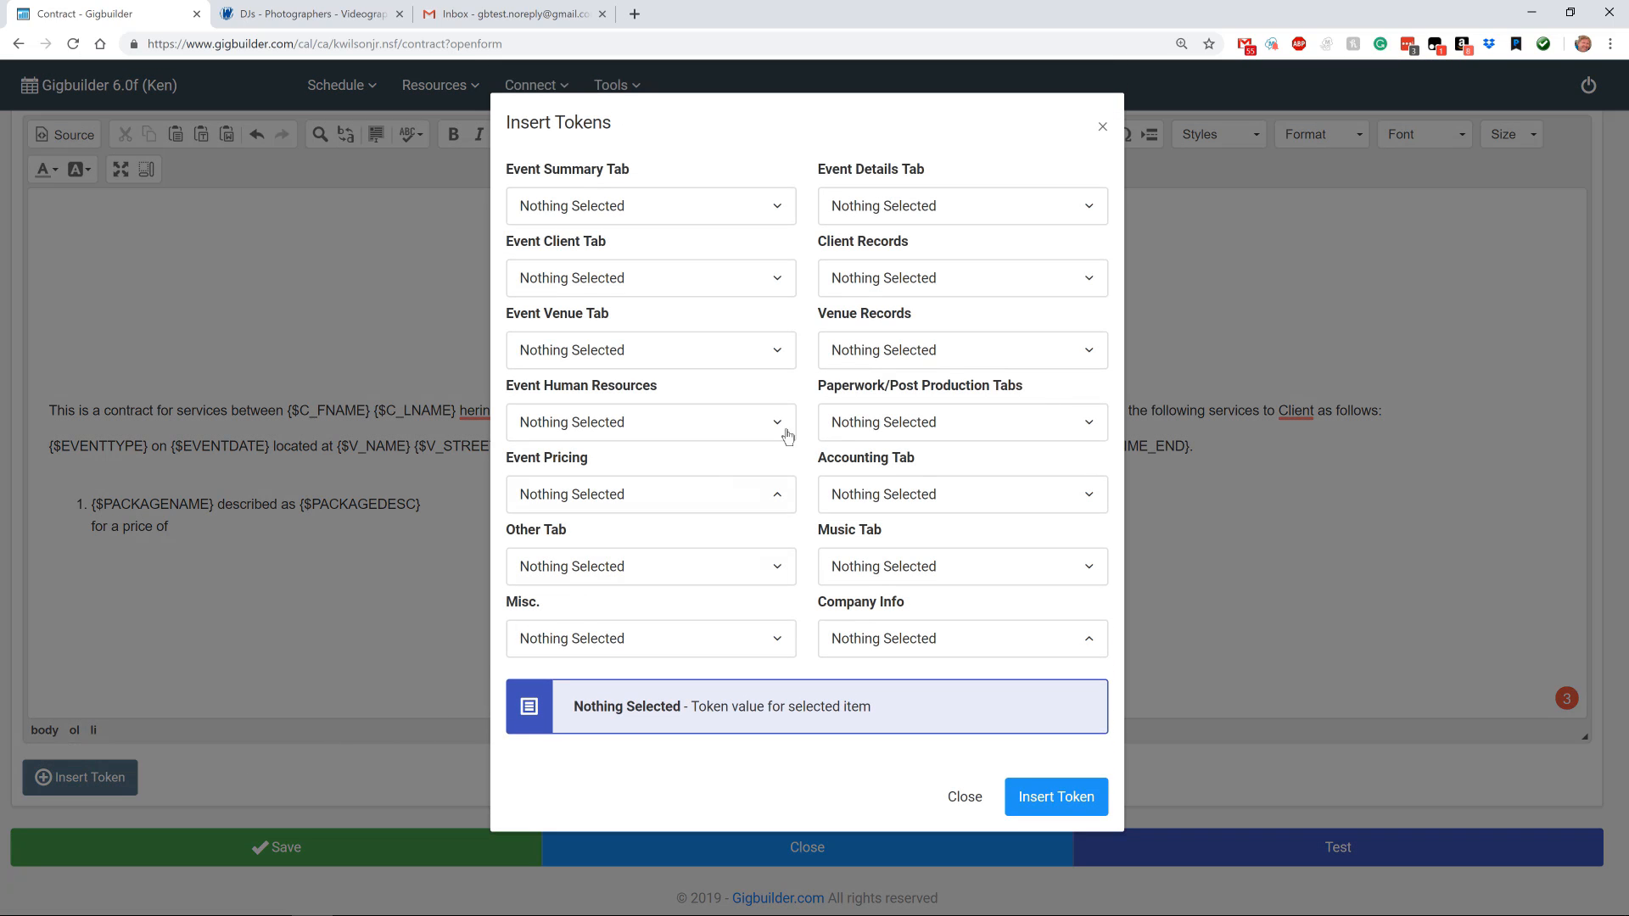
click(640, 496)
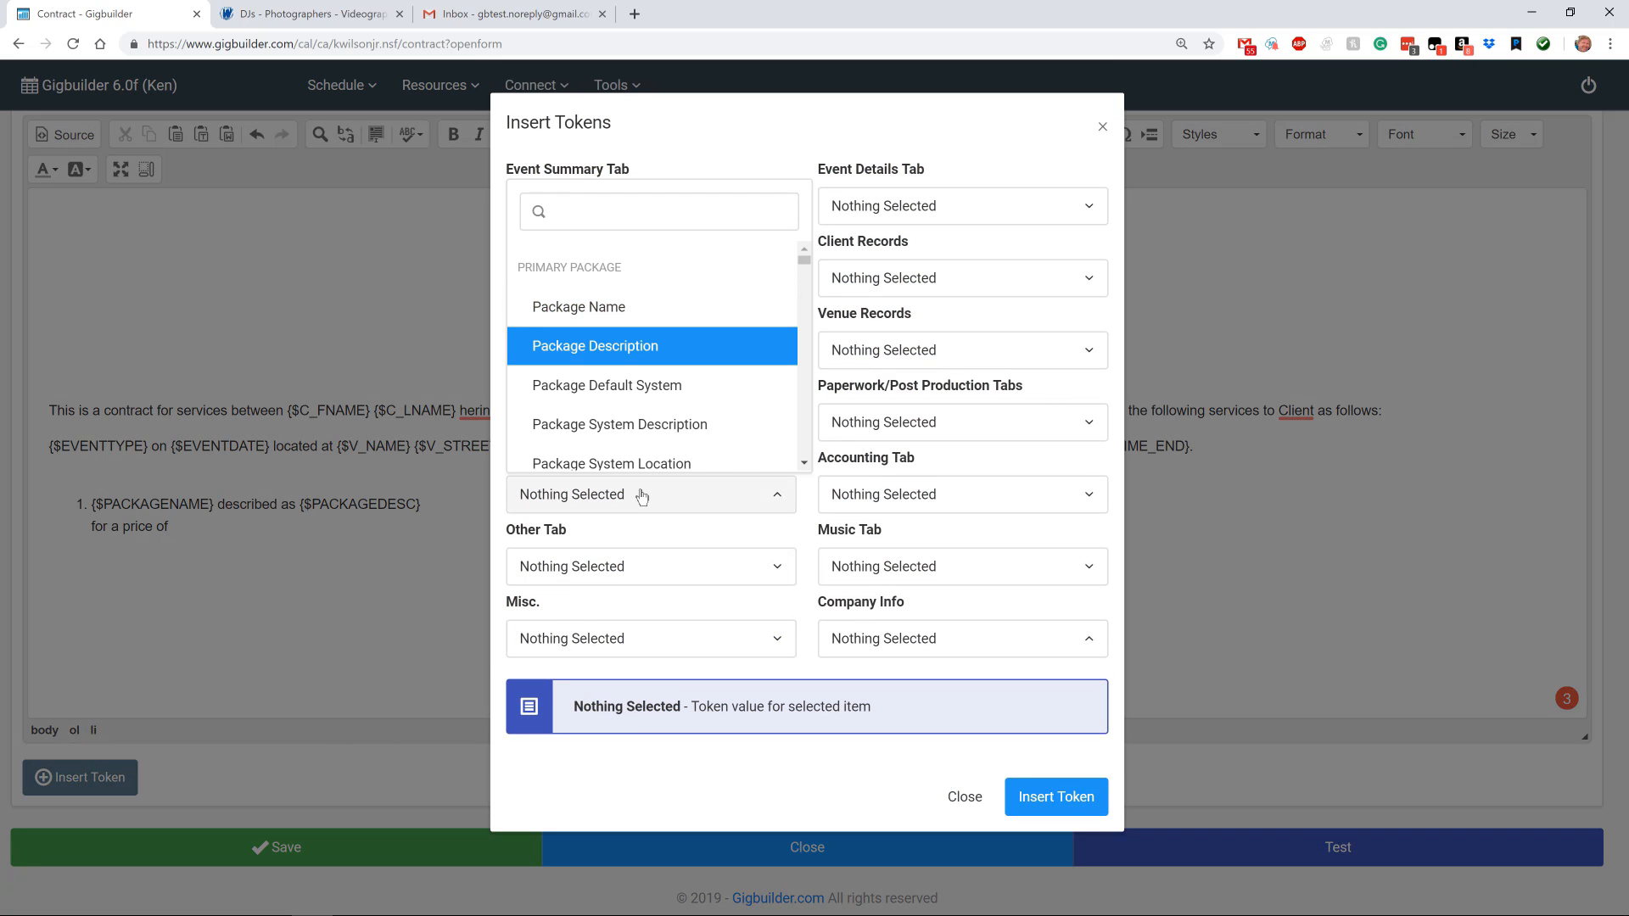
click(804, 462)
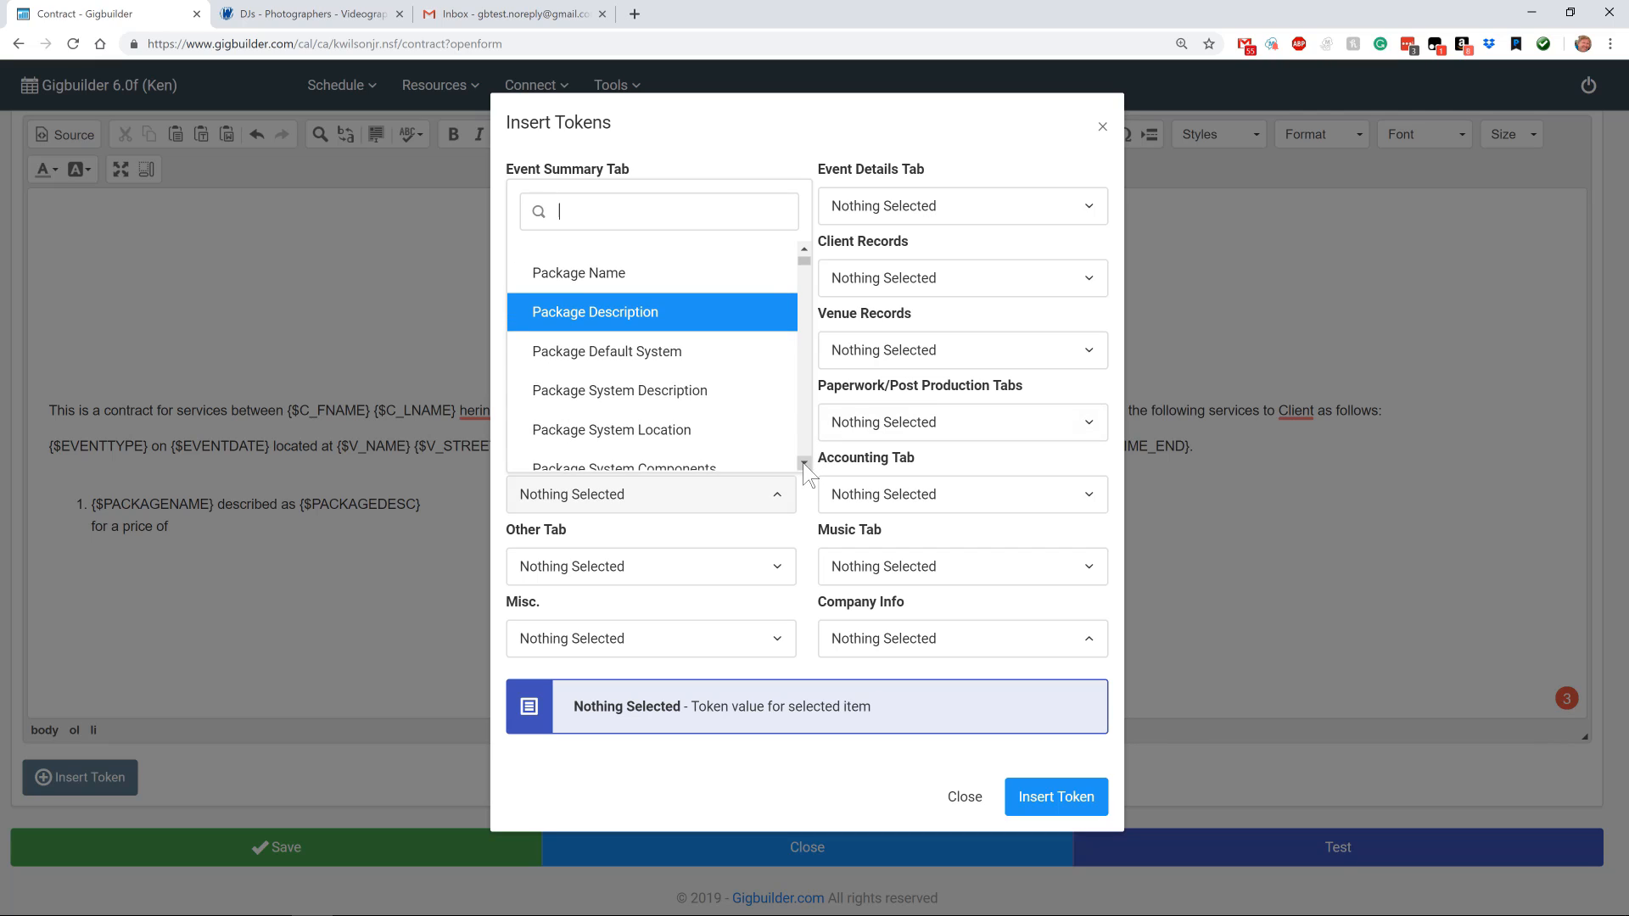
click(804, 462)
click(803, 462)
click(803, 462)
click(804, 463)
click(804, 463)
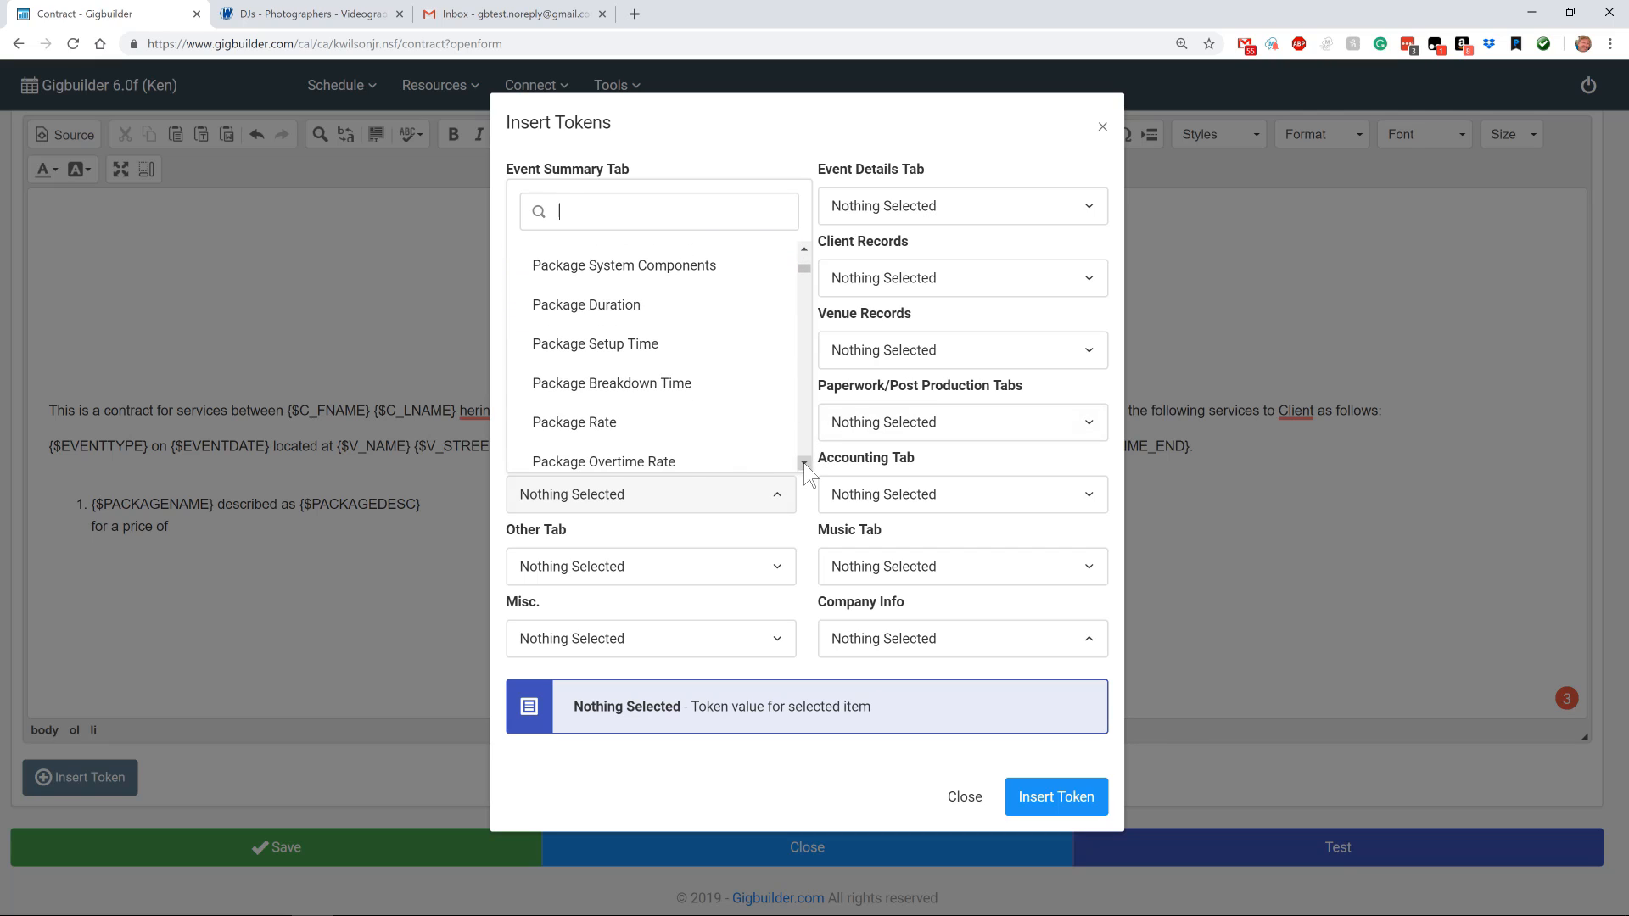
click(626, 421)
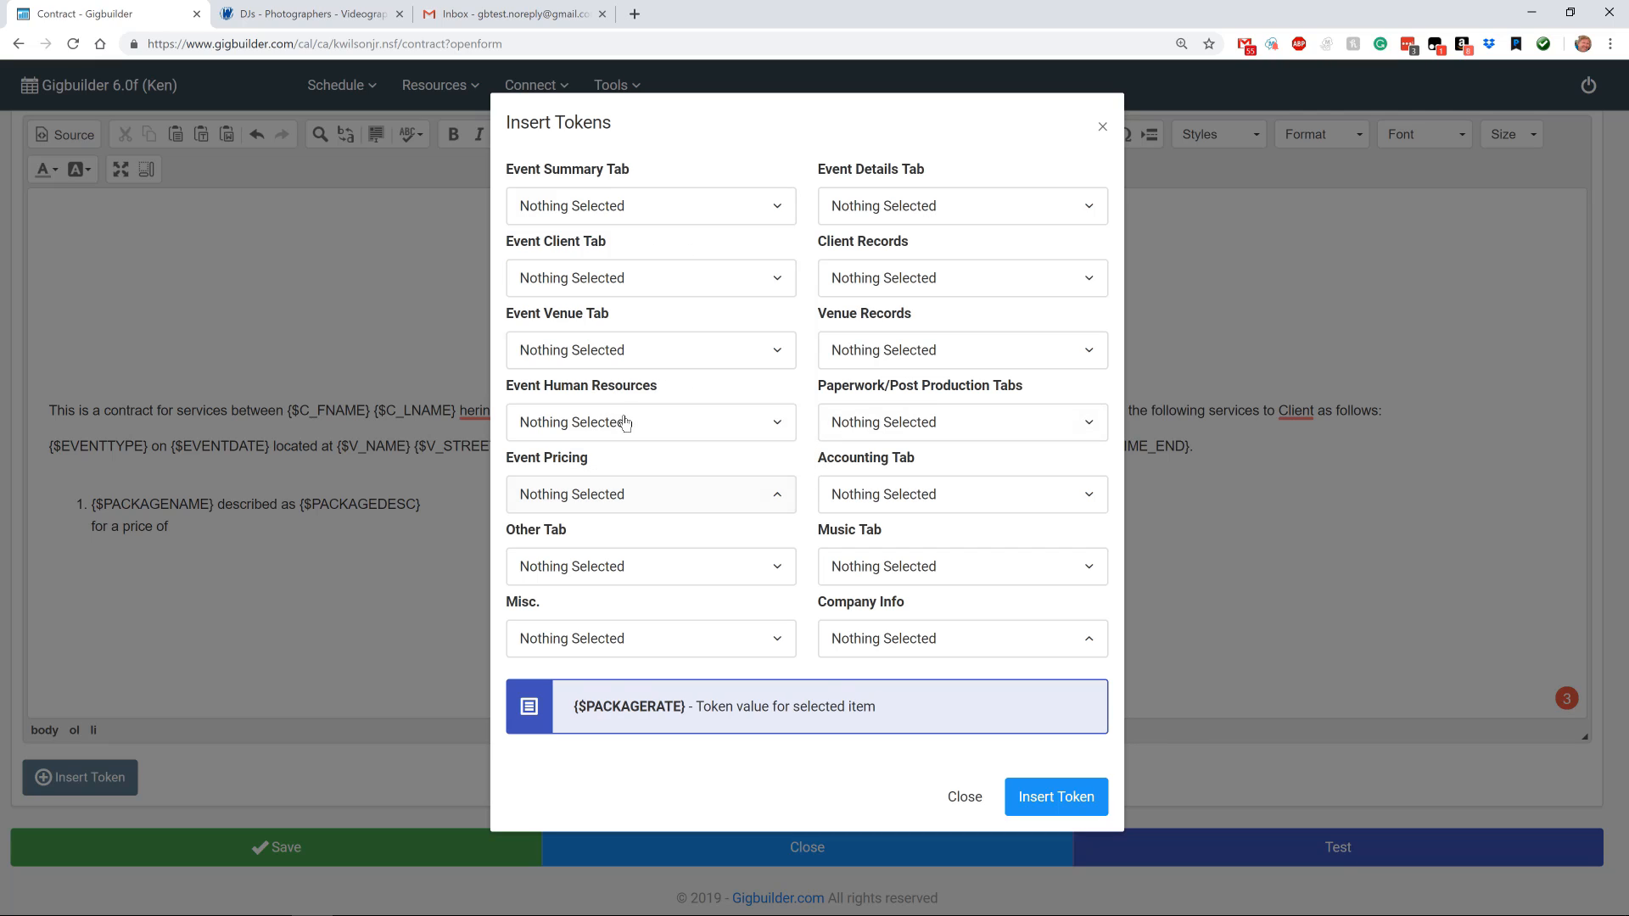
click(1043, 798)
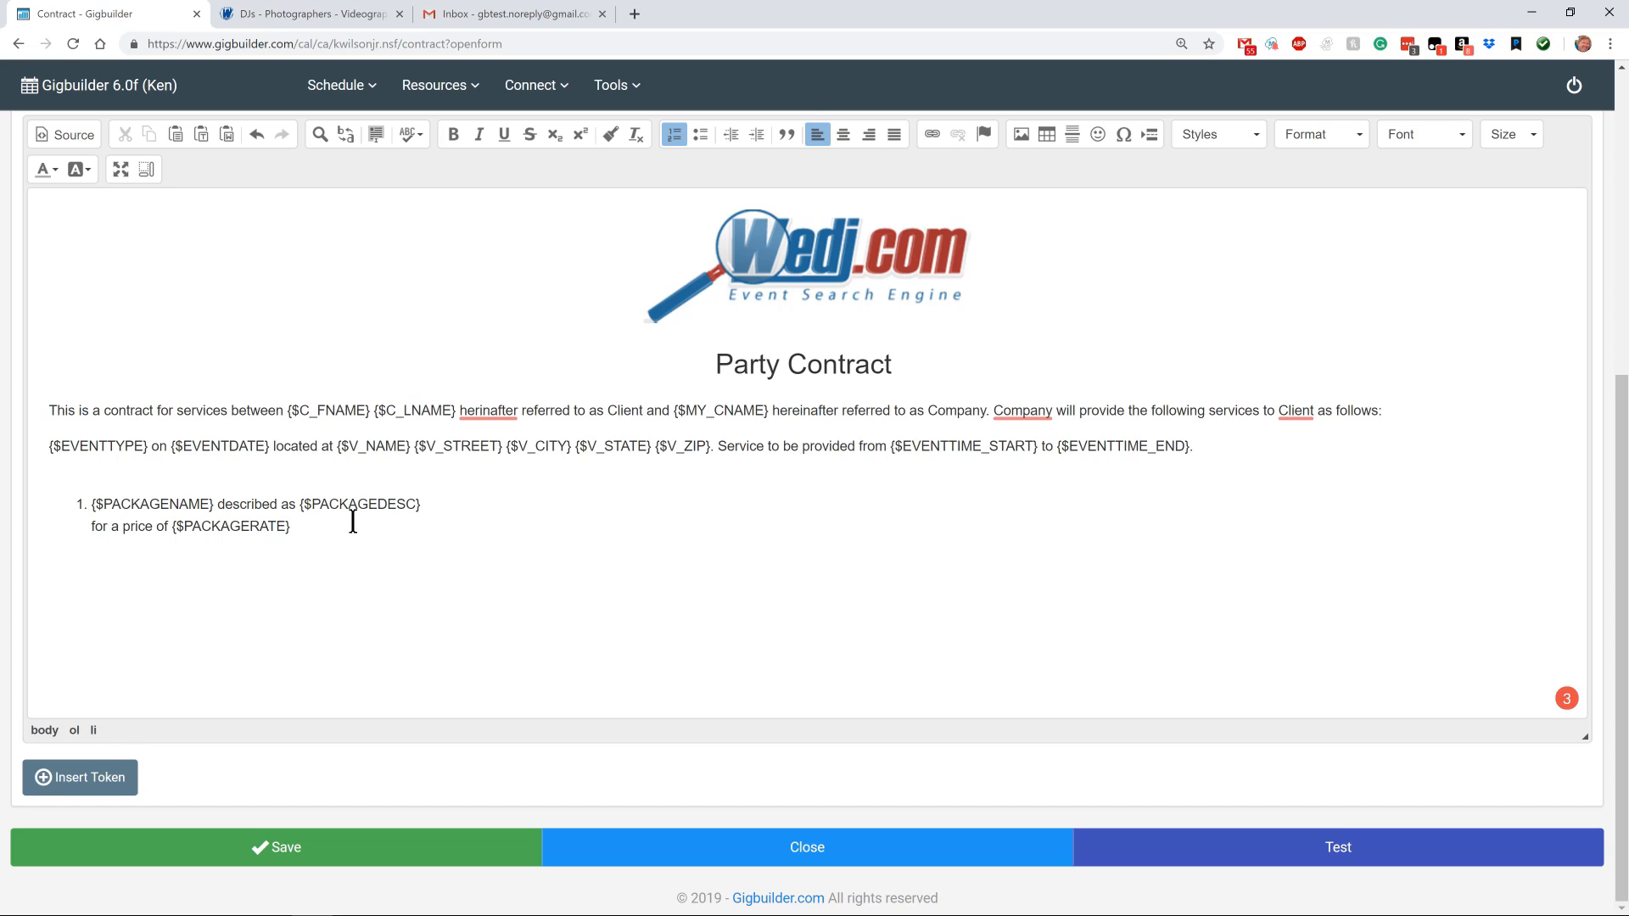
Step: Add a second list item and insert the Option #1 Title token {$OPTION1TITLE} from the event pricing add-ons
key(Return)
click(86, 777)
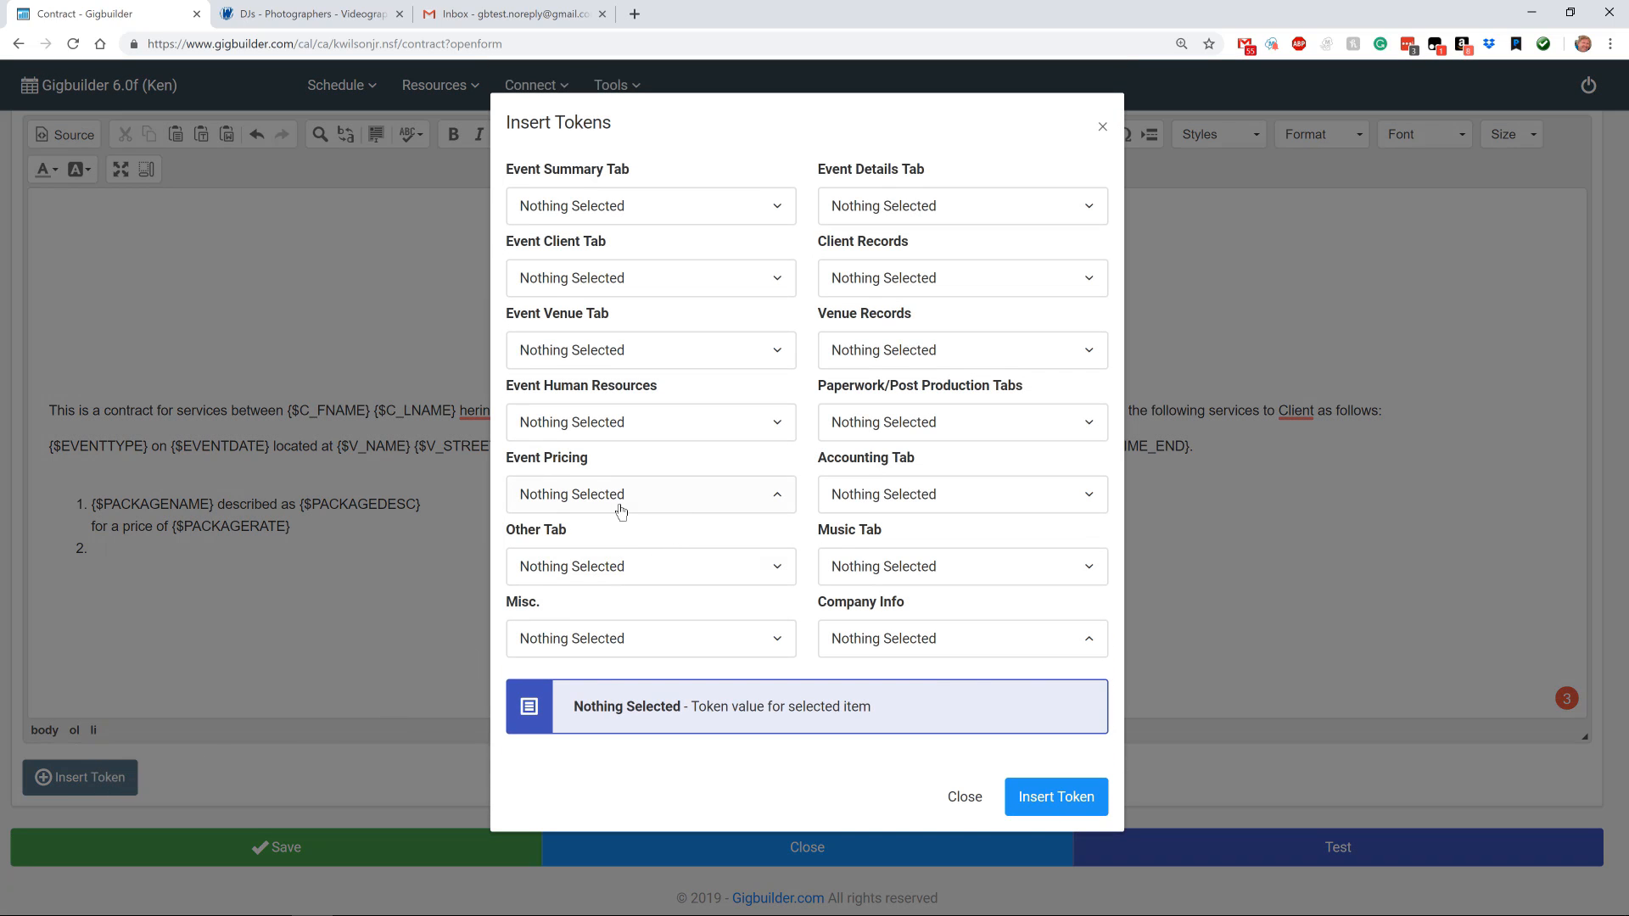
click(621, 501)
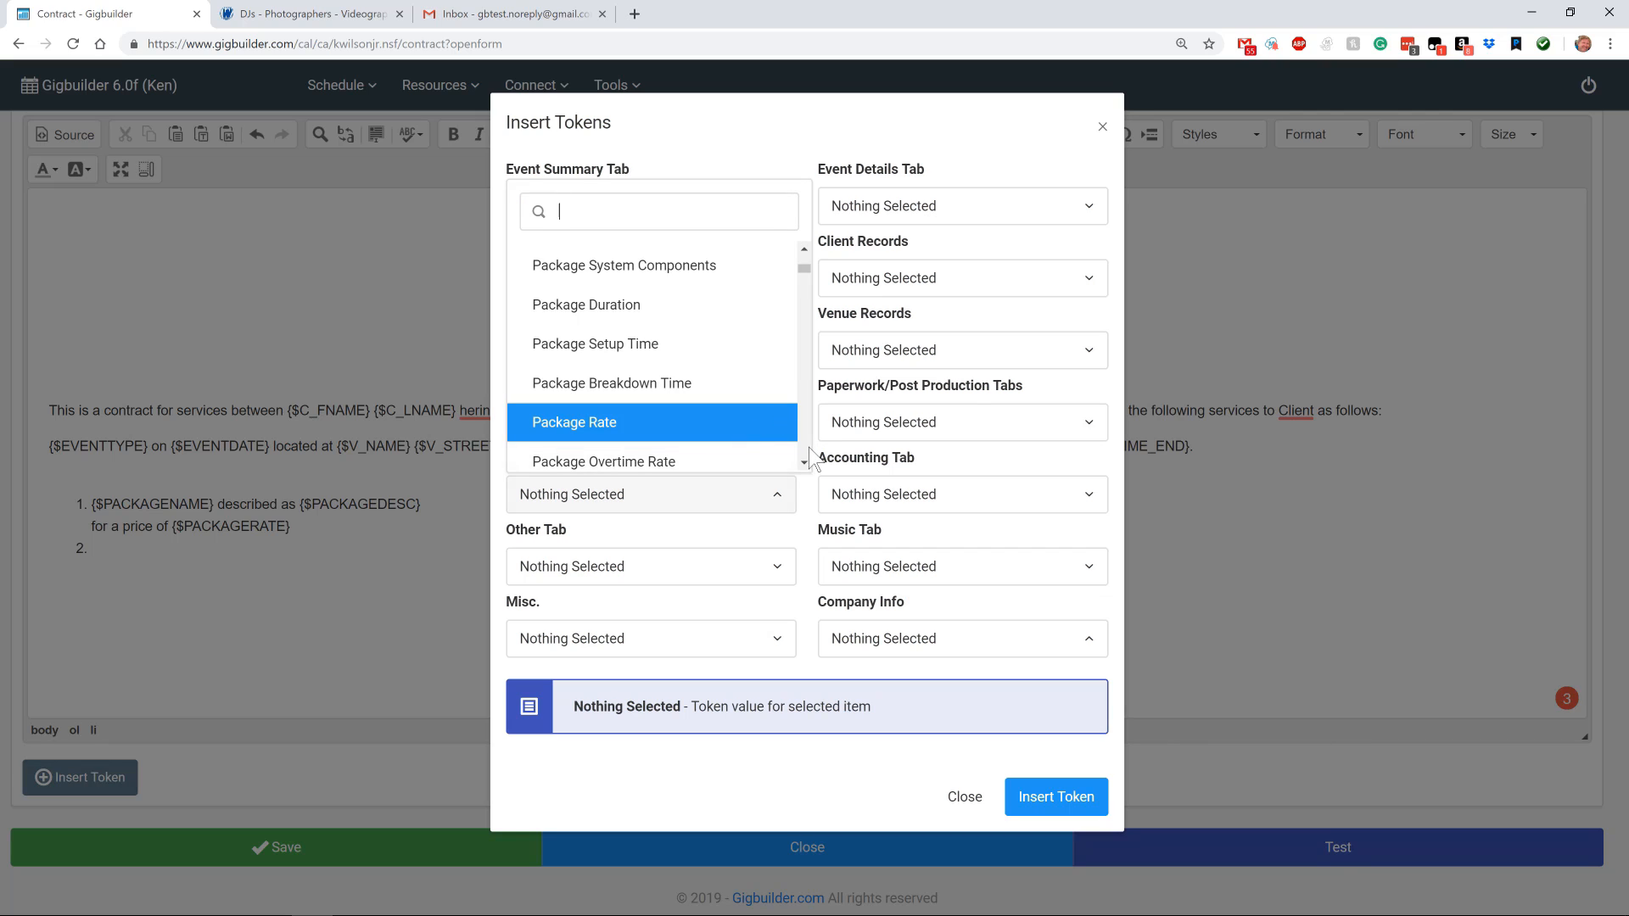
scroll(805, 465, down, 5)
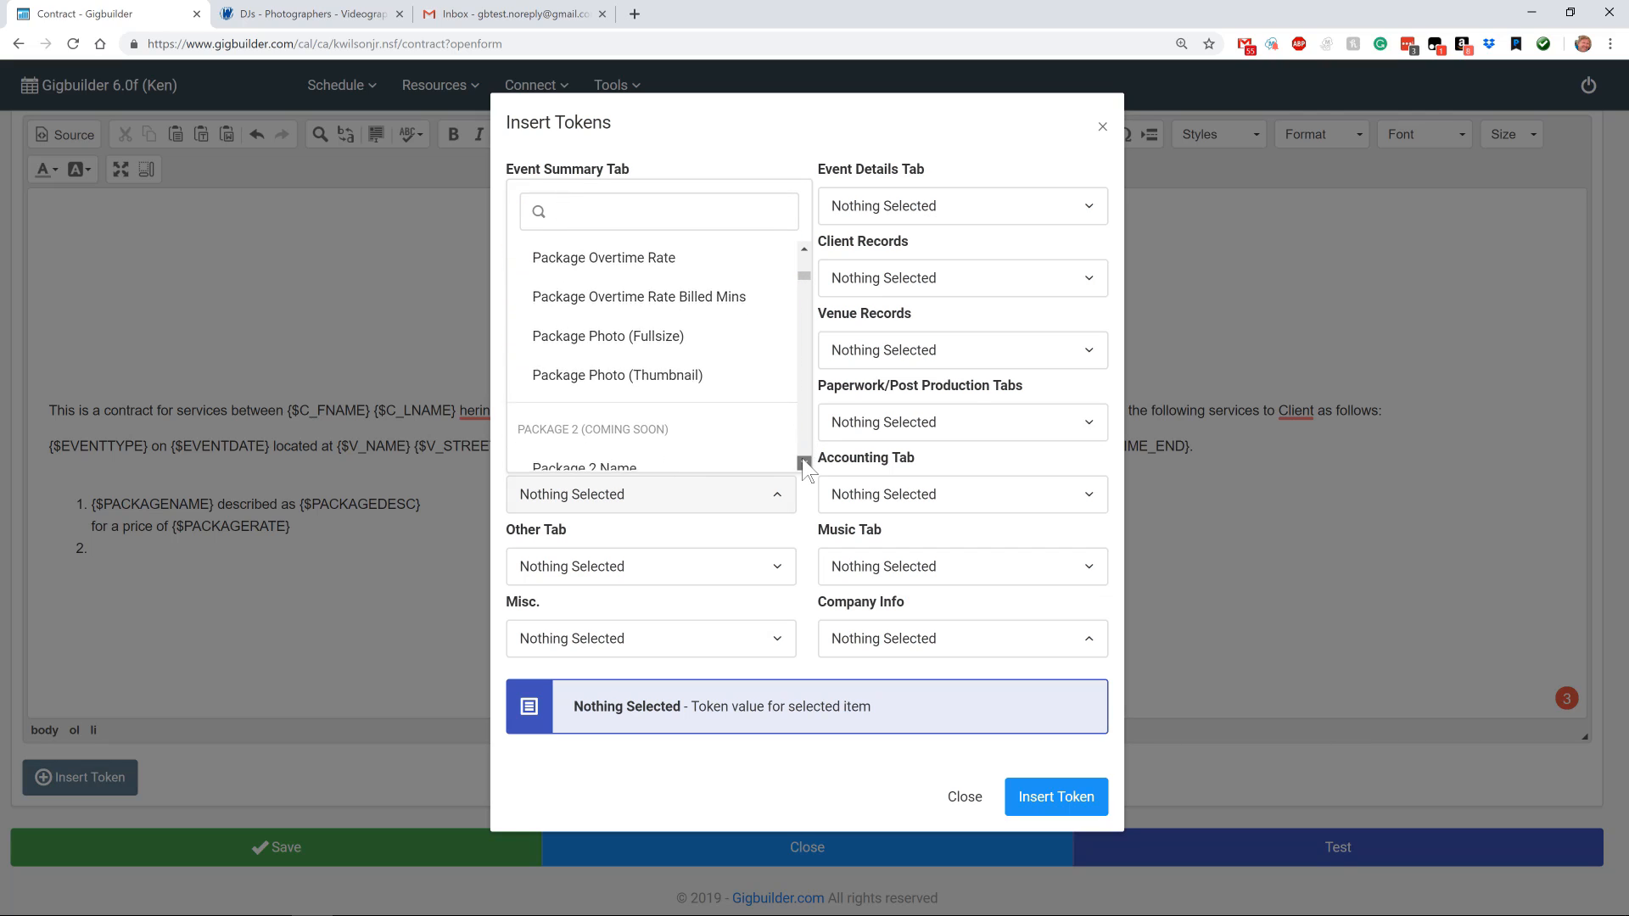
scroll(804, 465, down, 5)
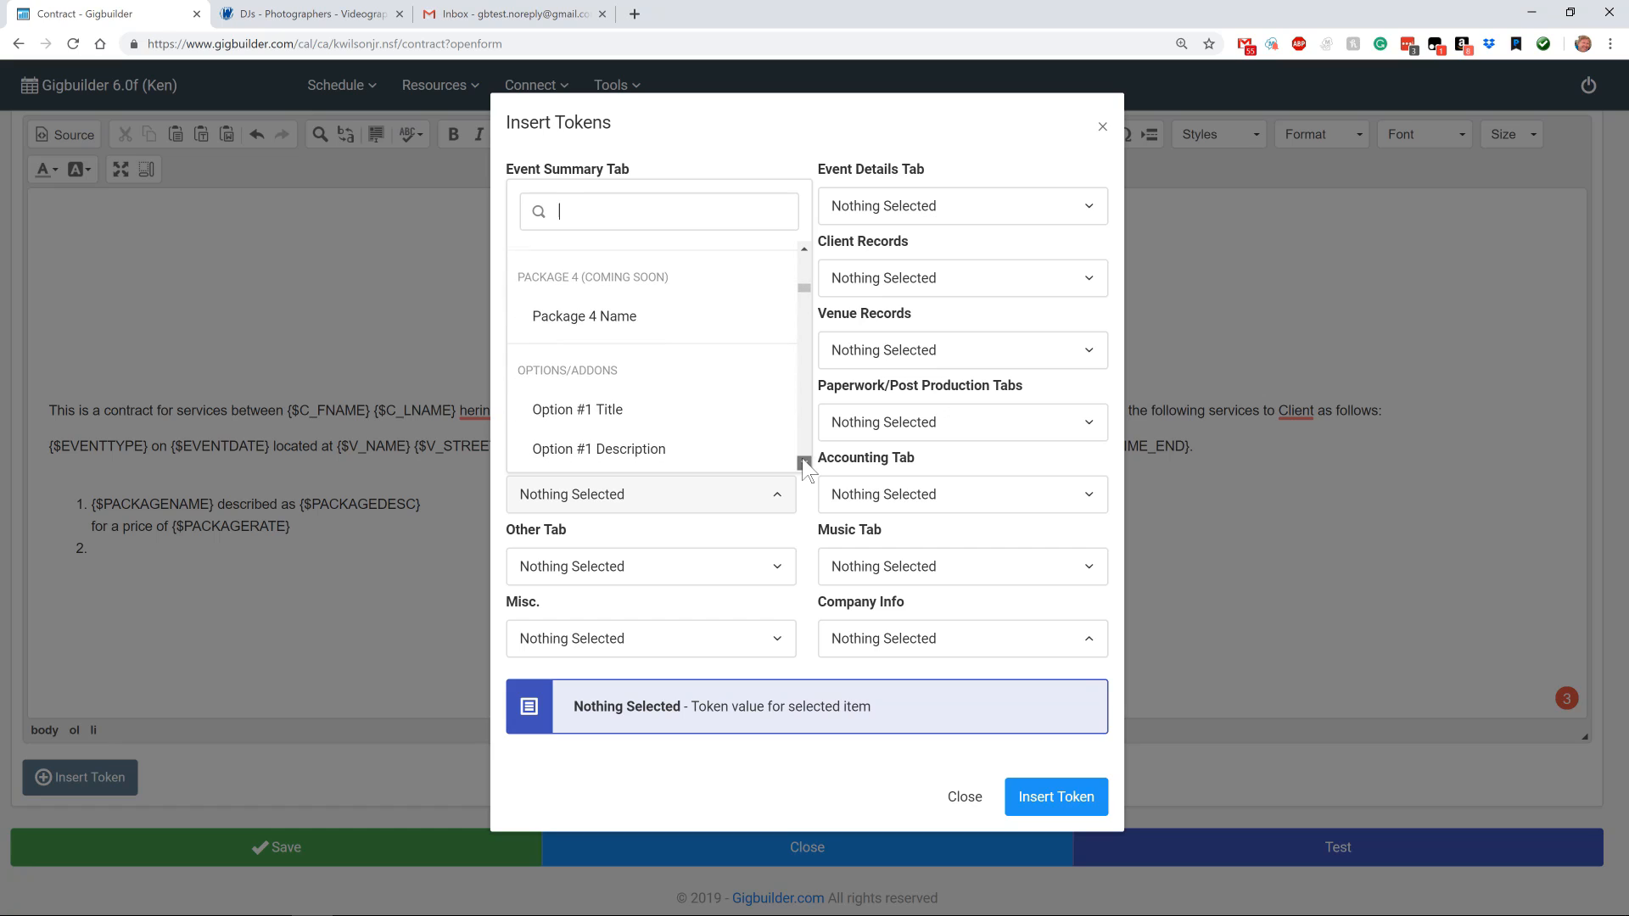
click(622, 320)
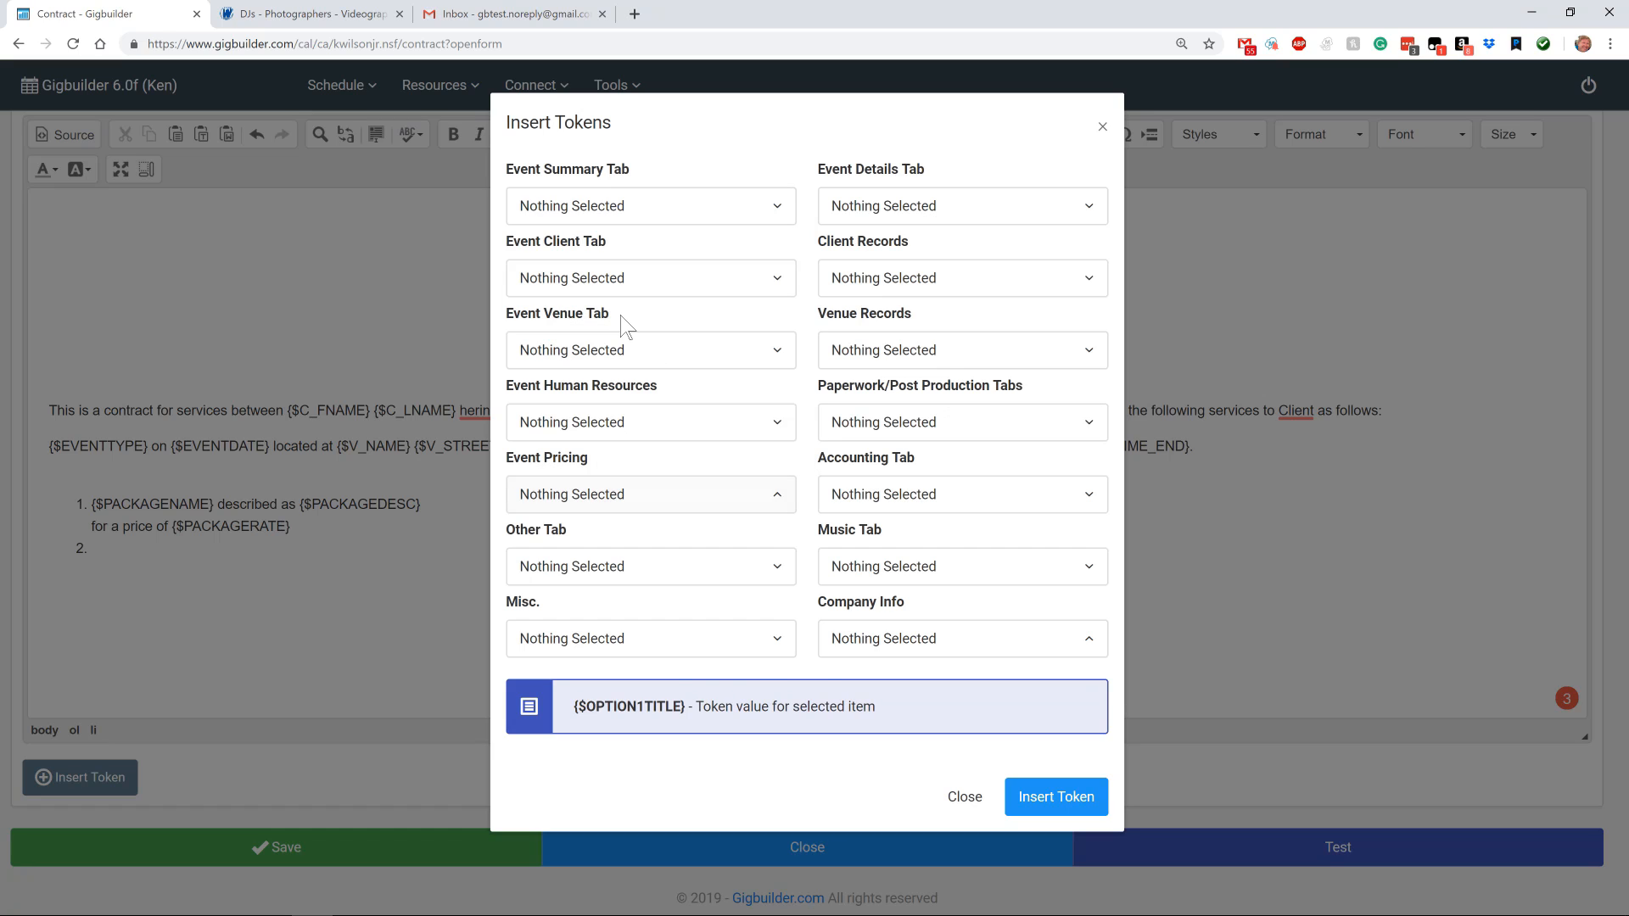
click(1032, 796)
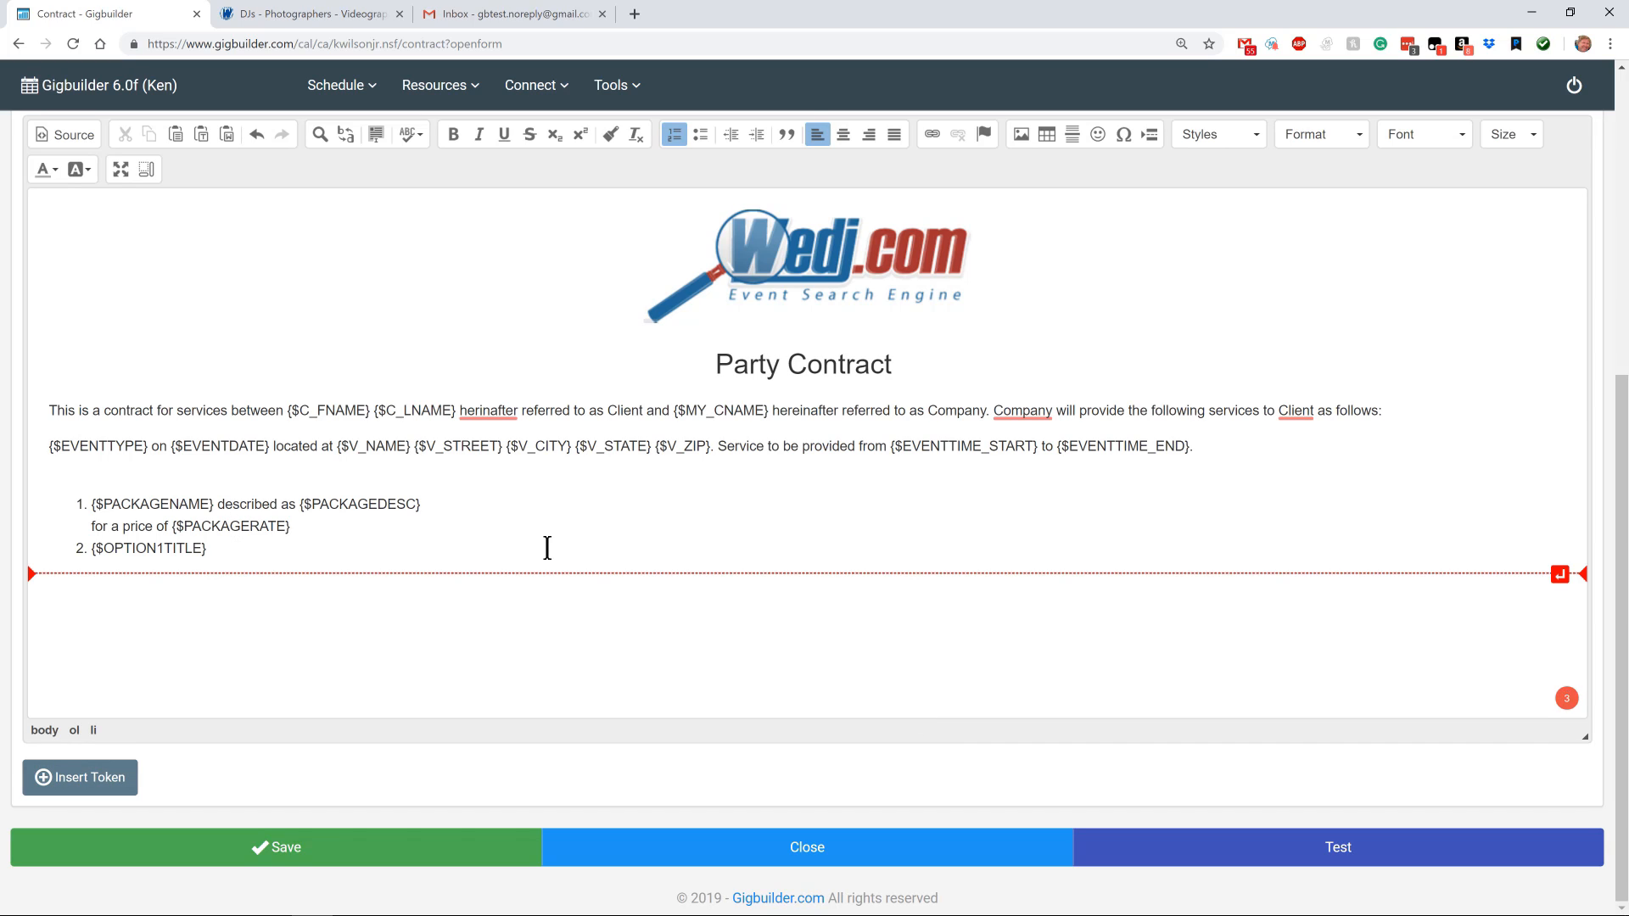
Step: Add "described as" after the option title token, followed by the Option #1 Description token {$OPT1DESC}
text(des)
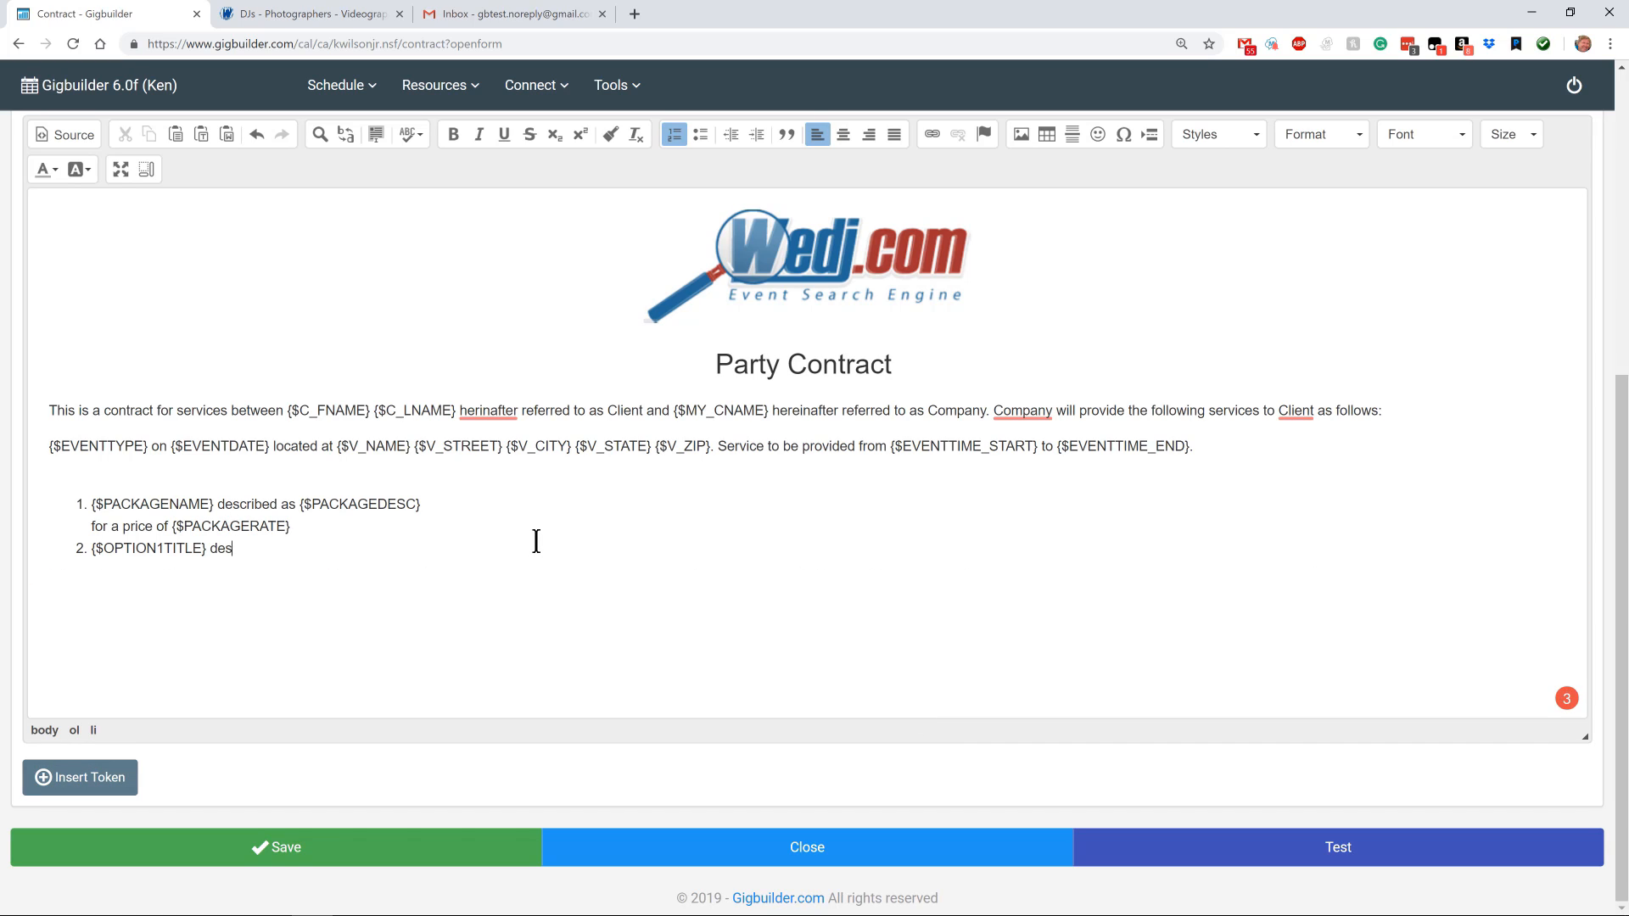
text(cribe as)
key(BackSpace)
text(as)
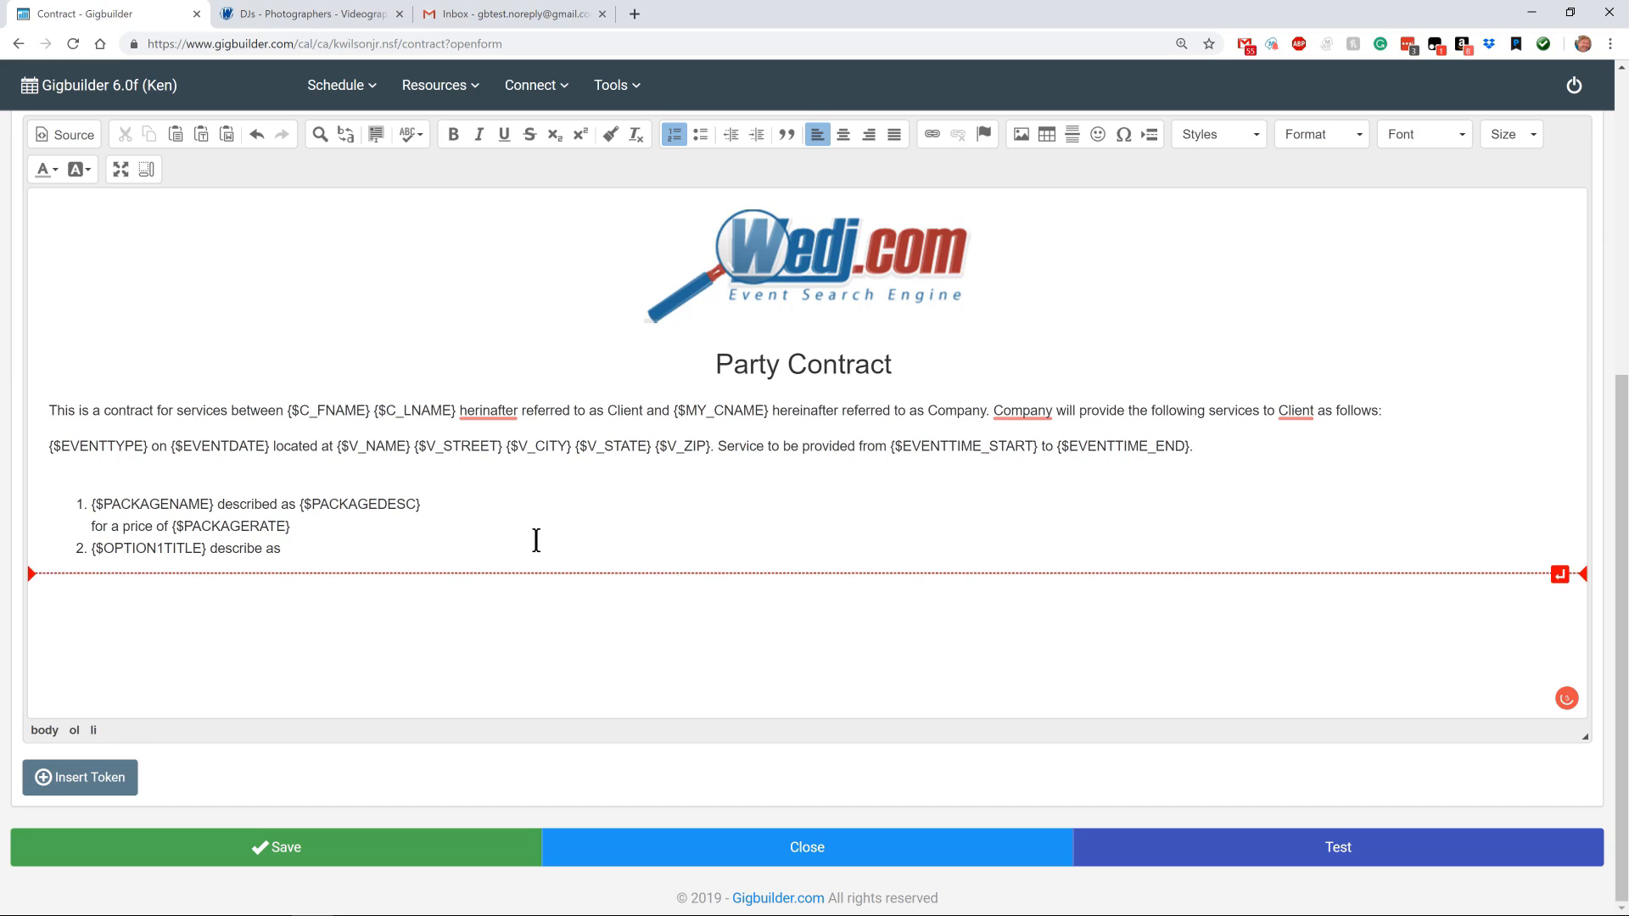
text(d)
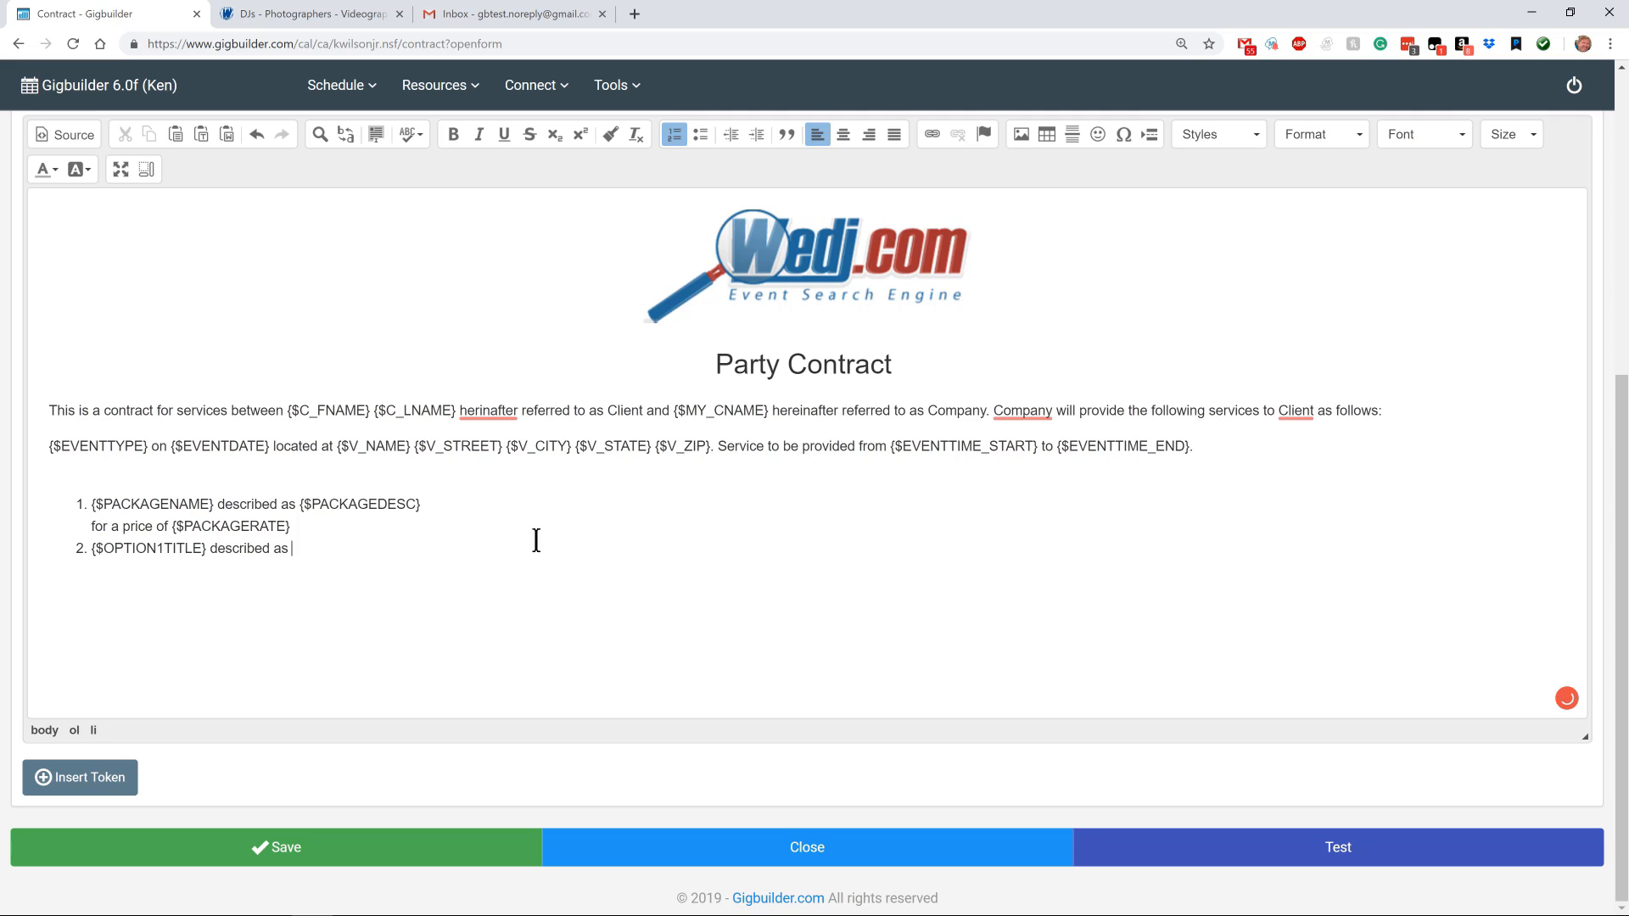
click(98, 779)
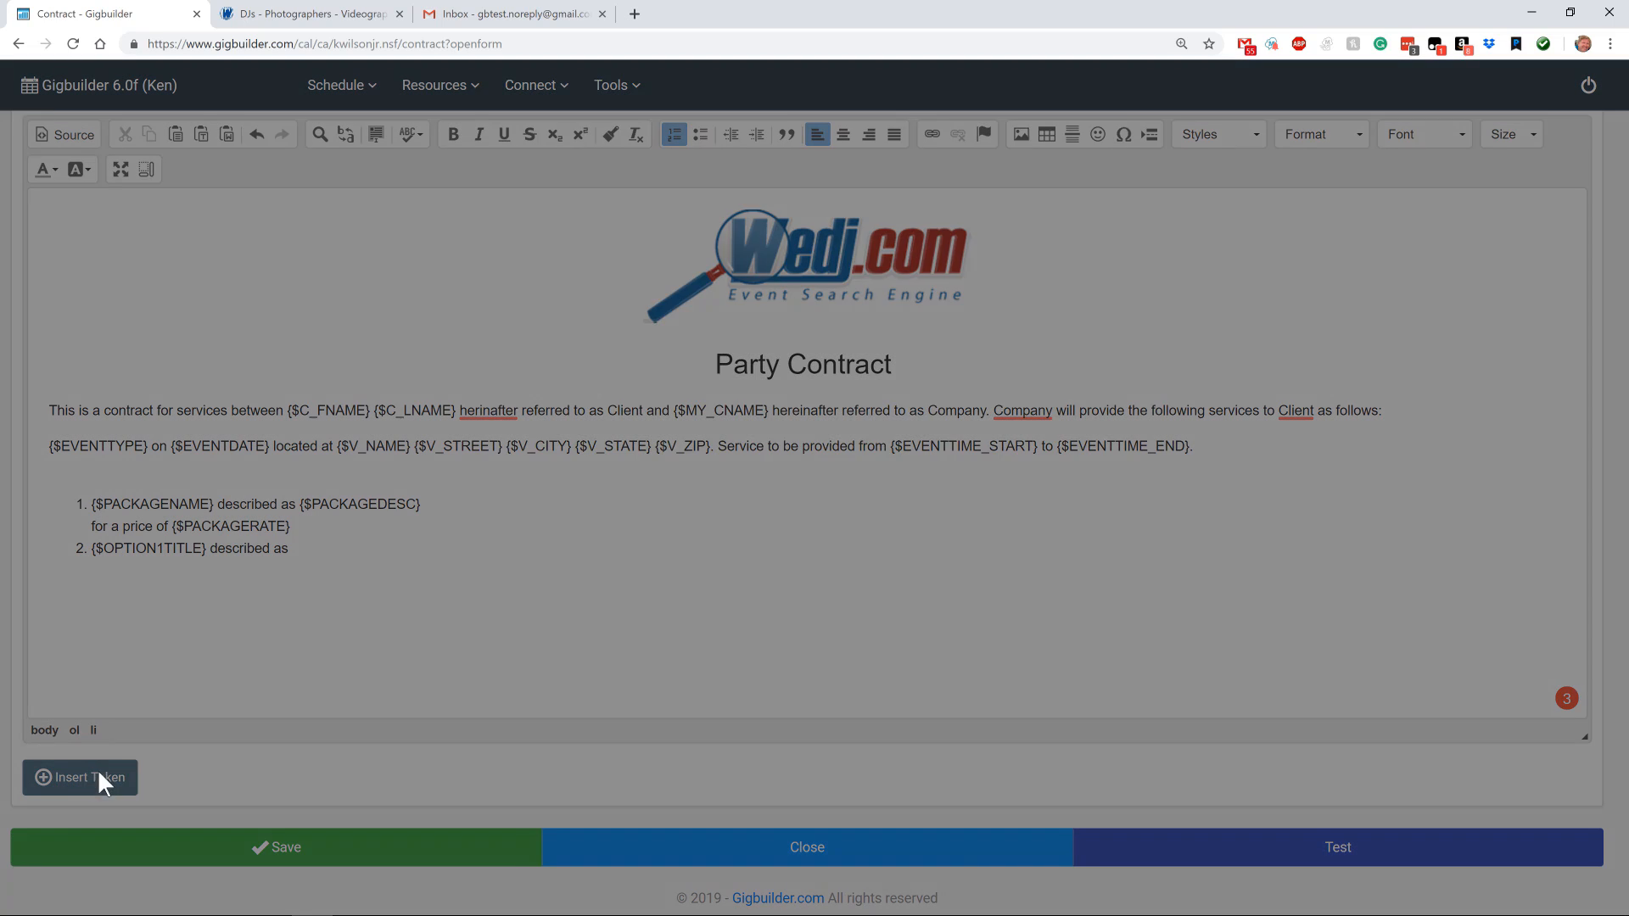
click(677, 508)
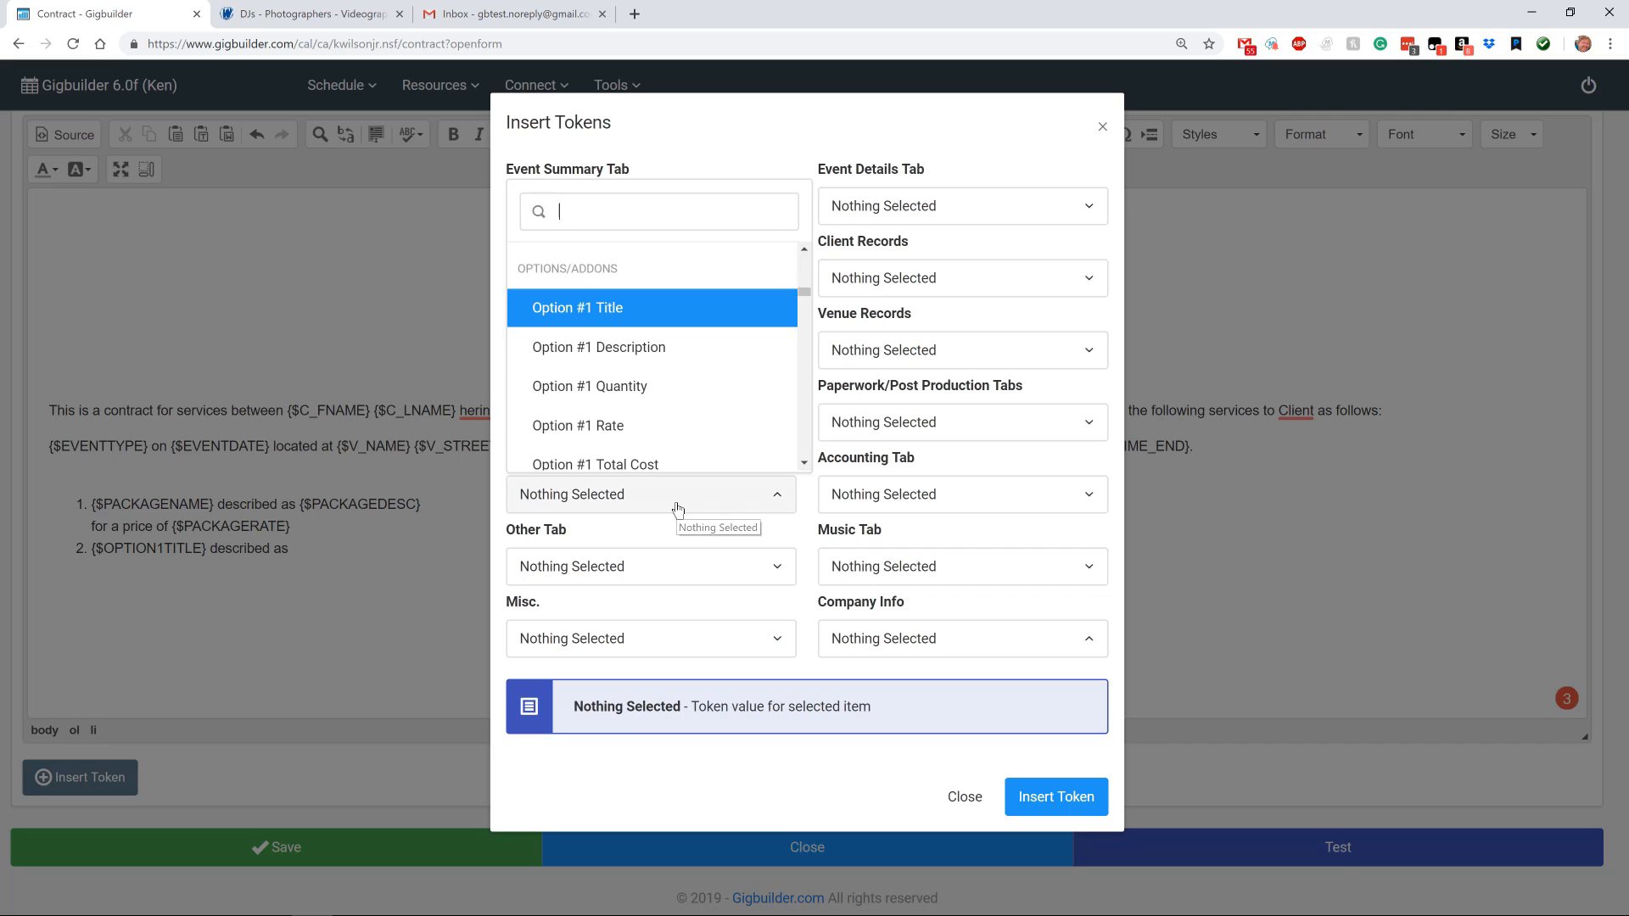
click(663, 348)
click(1042, 799)
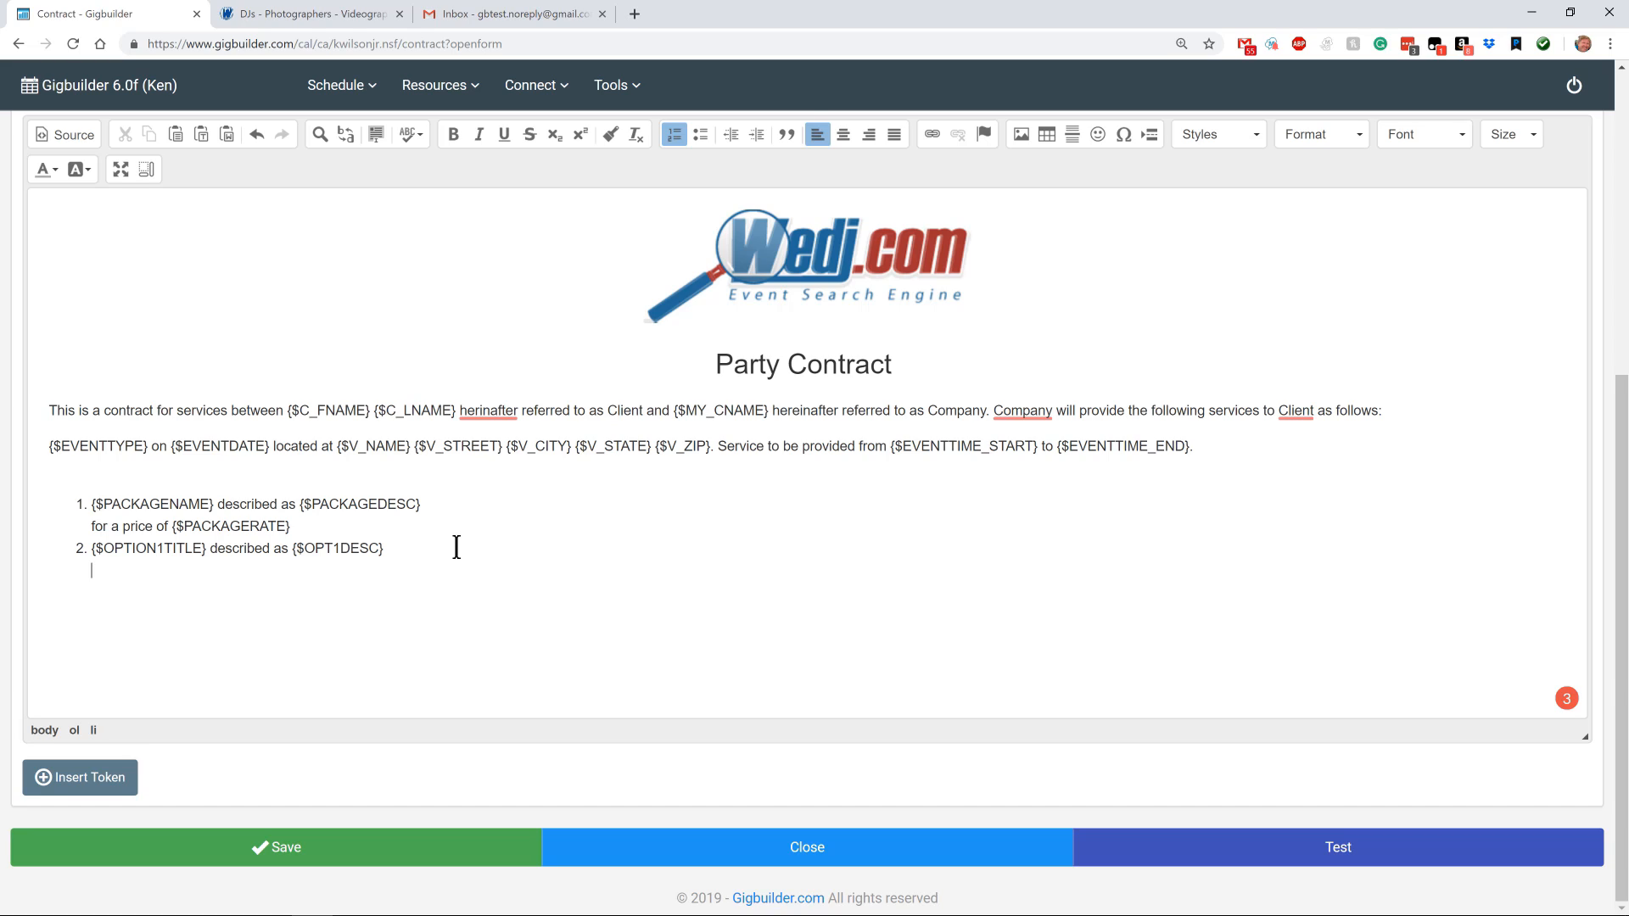
Step: Add "for a price of" on a new line within the second list item, followed by the Option #1 Rate token {$OPTION1RATE}
text(for a price of)
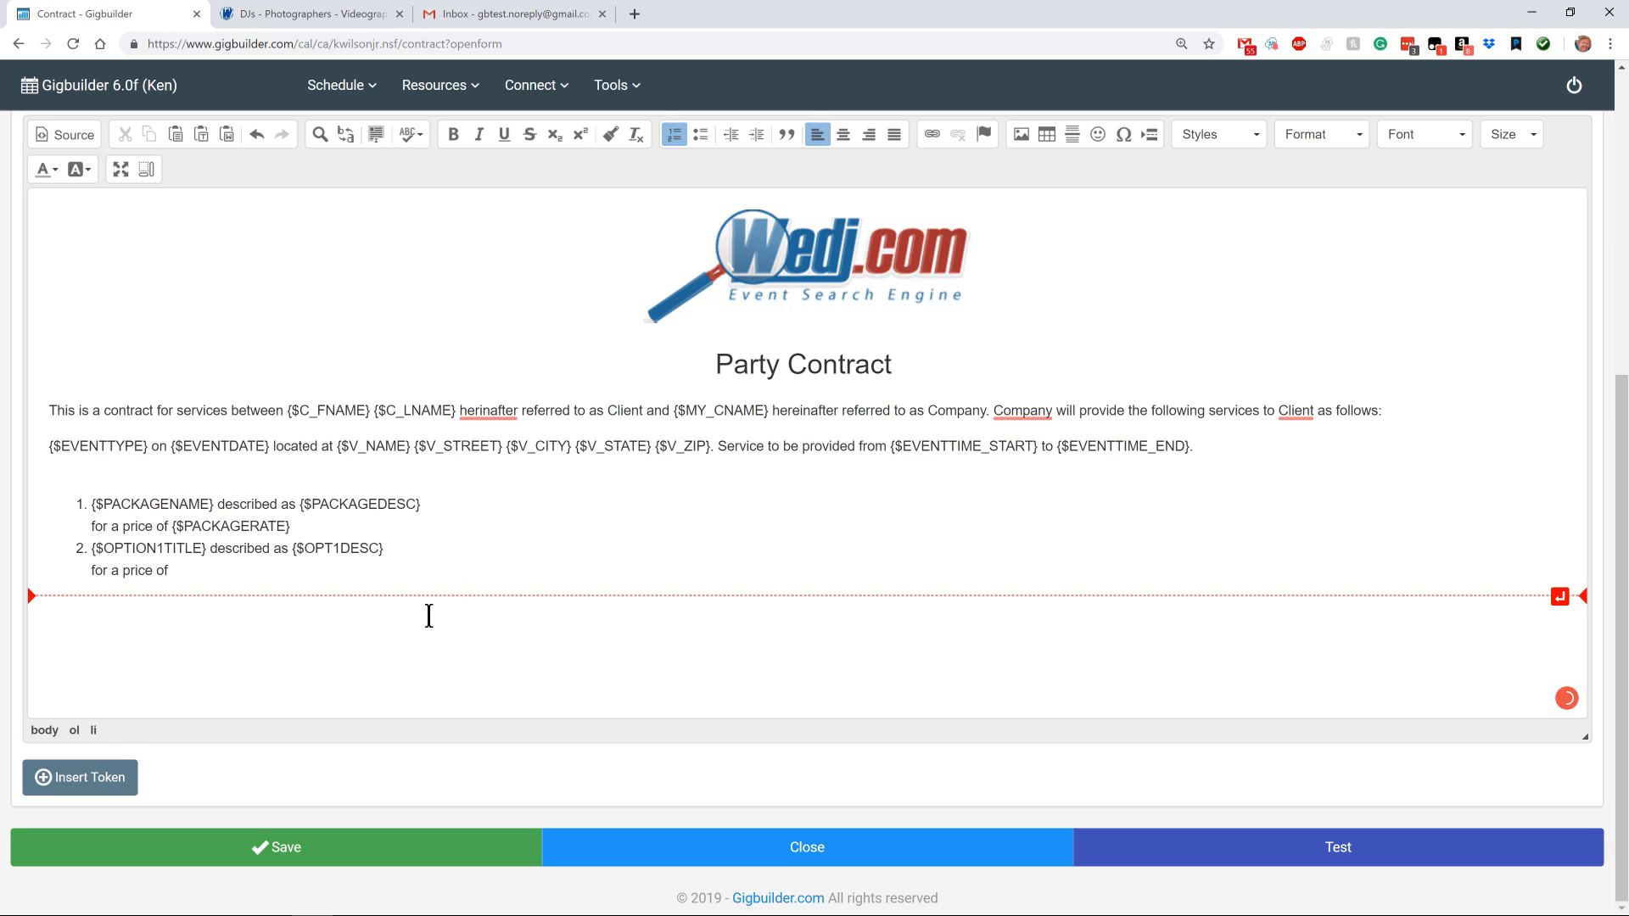
click(106, 776)
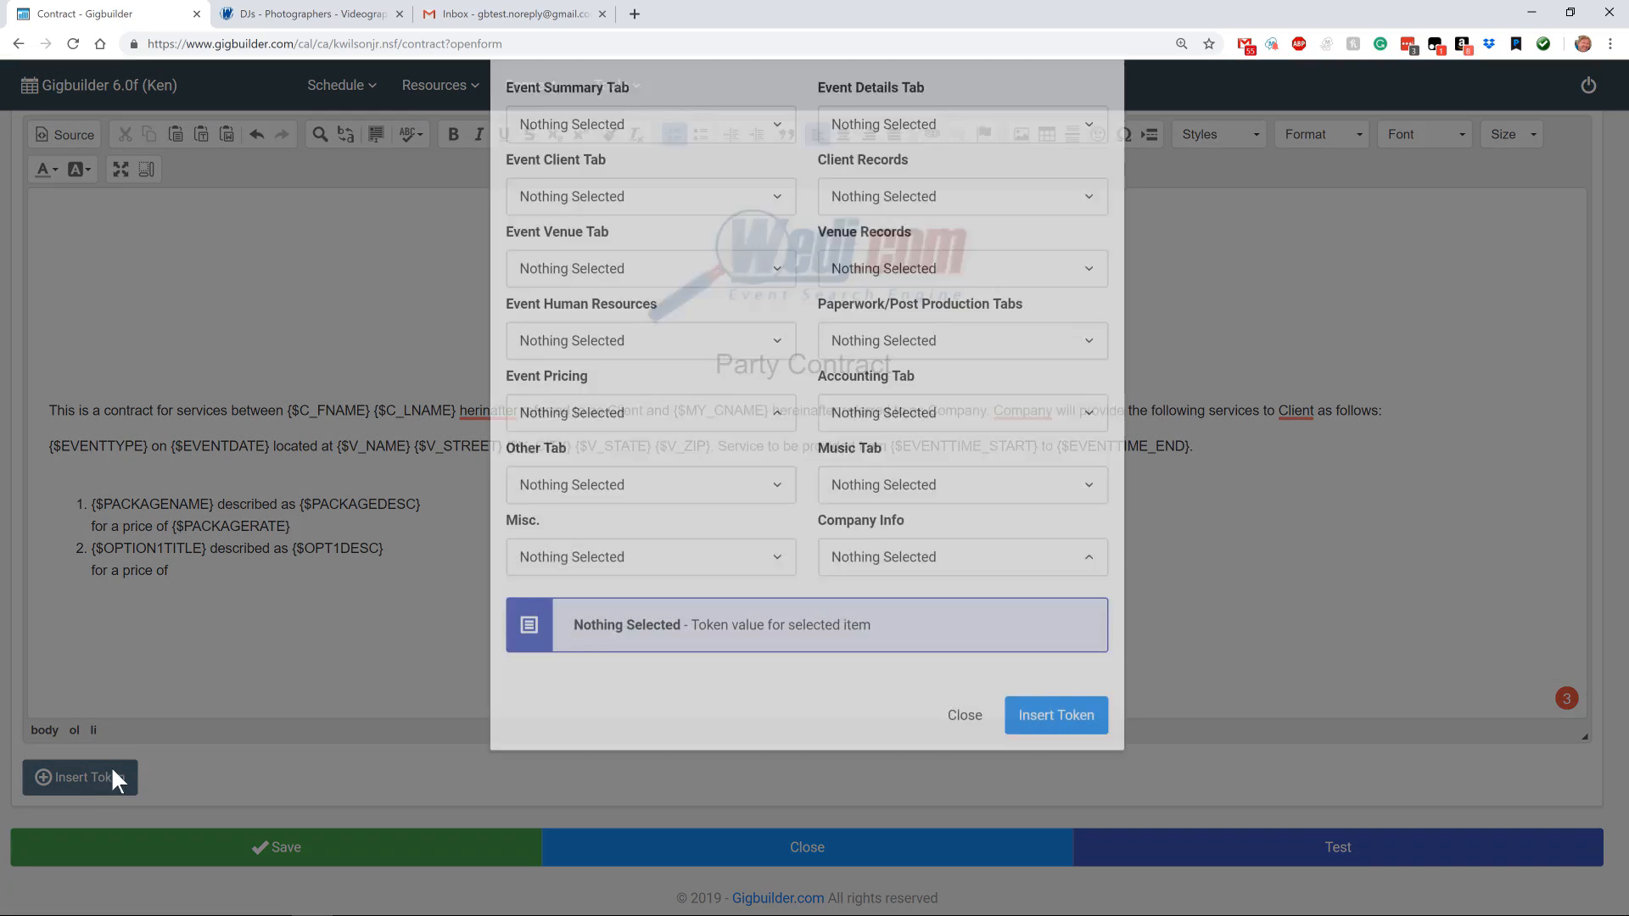
click(658, 499)
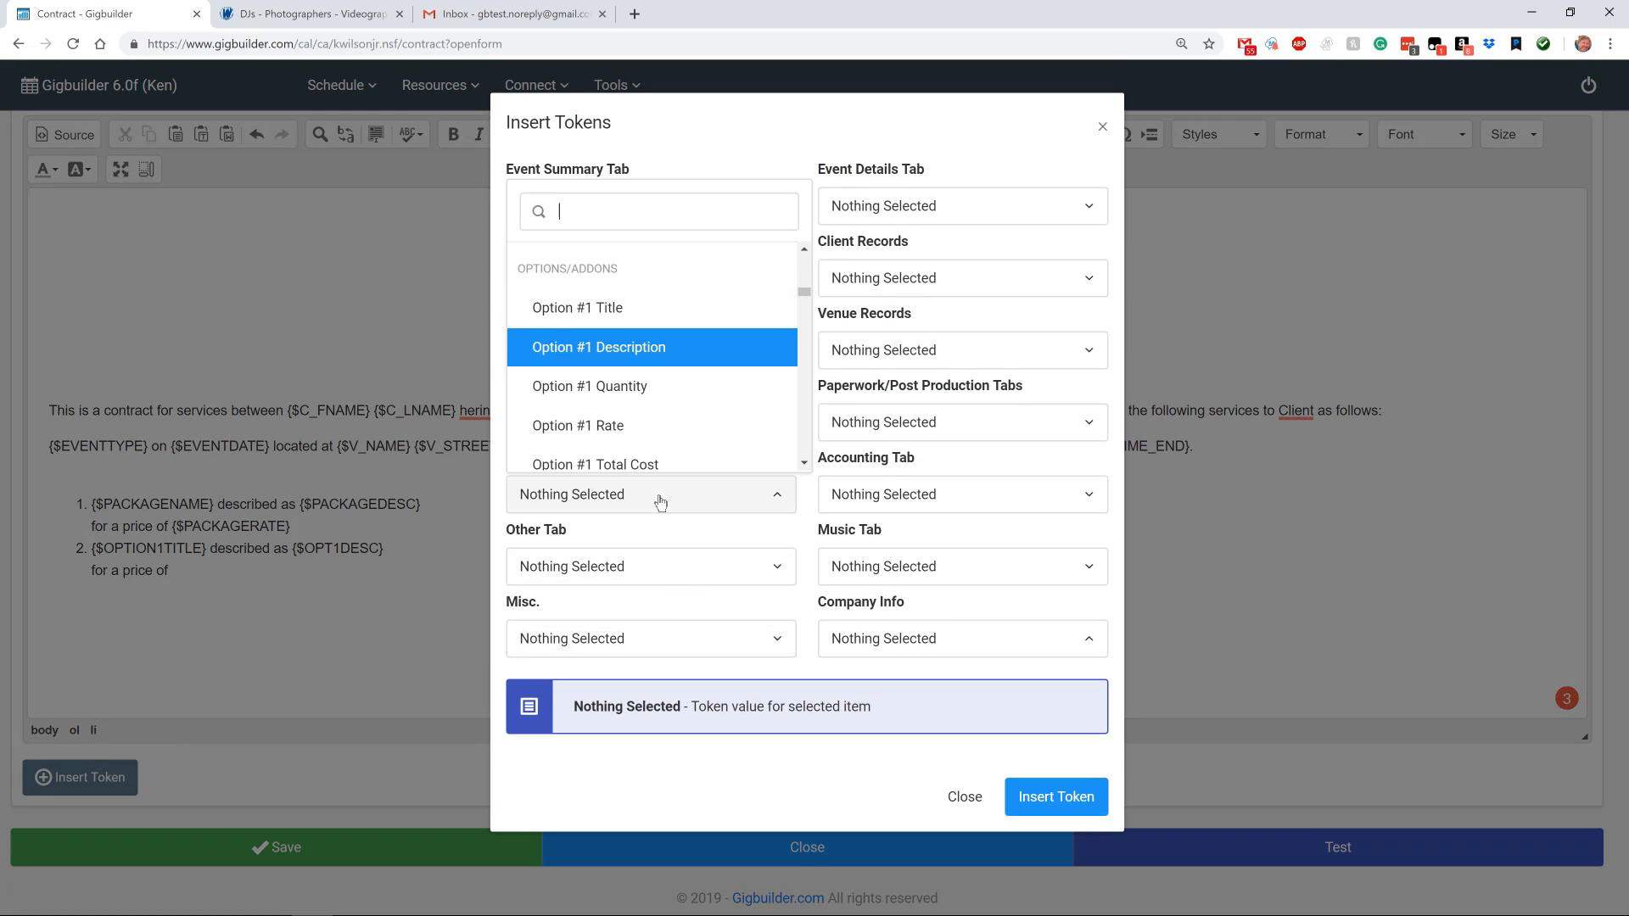
click(632, 432)
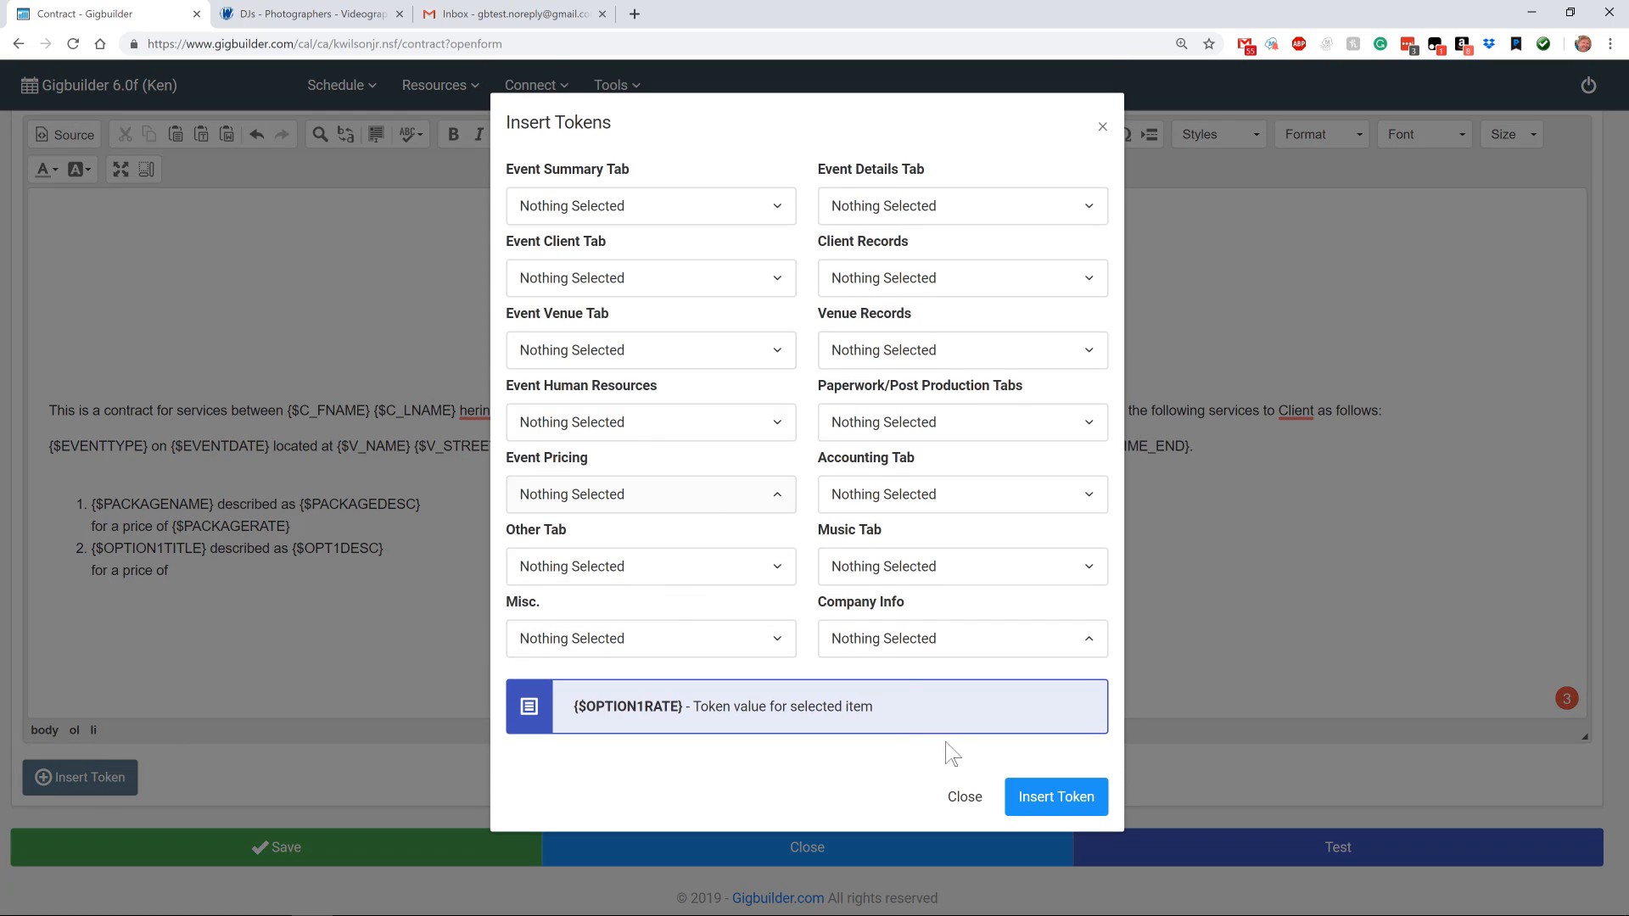
click(1046, 793)
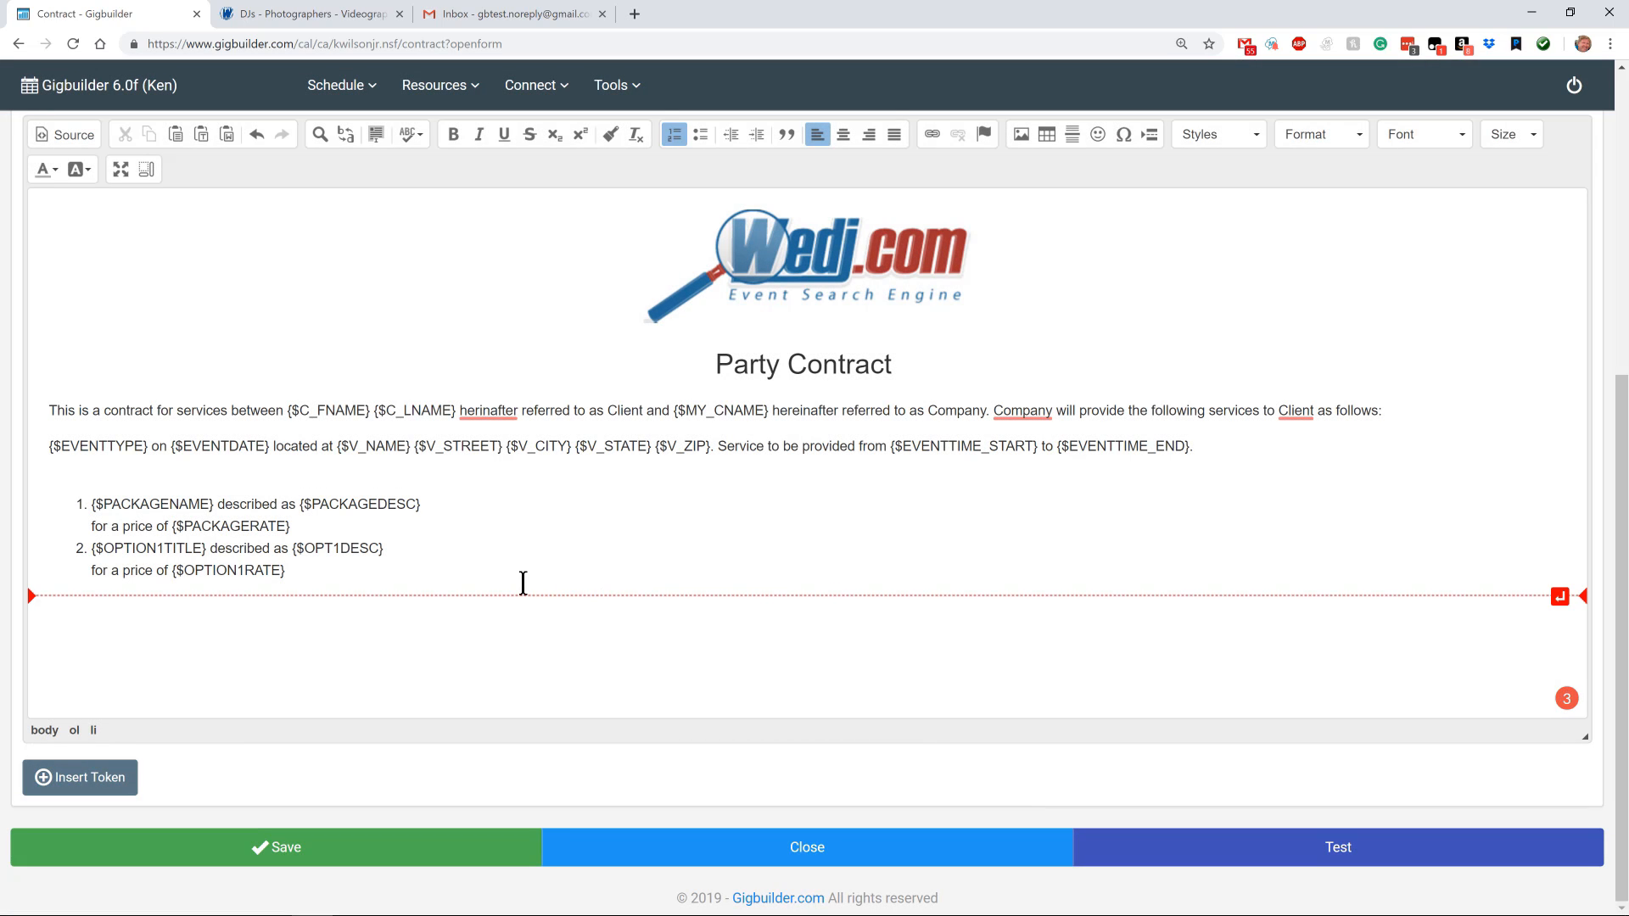
double_click(524, 584)
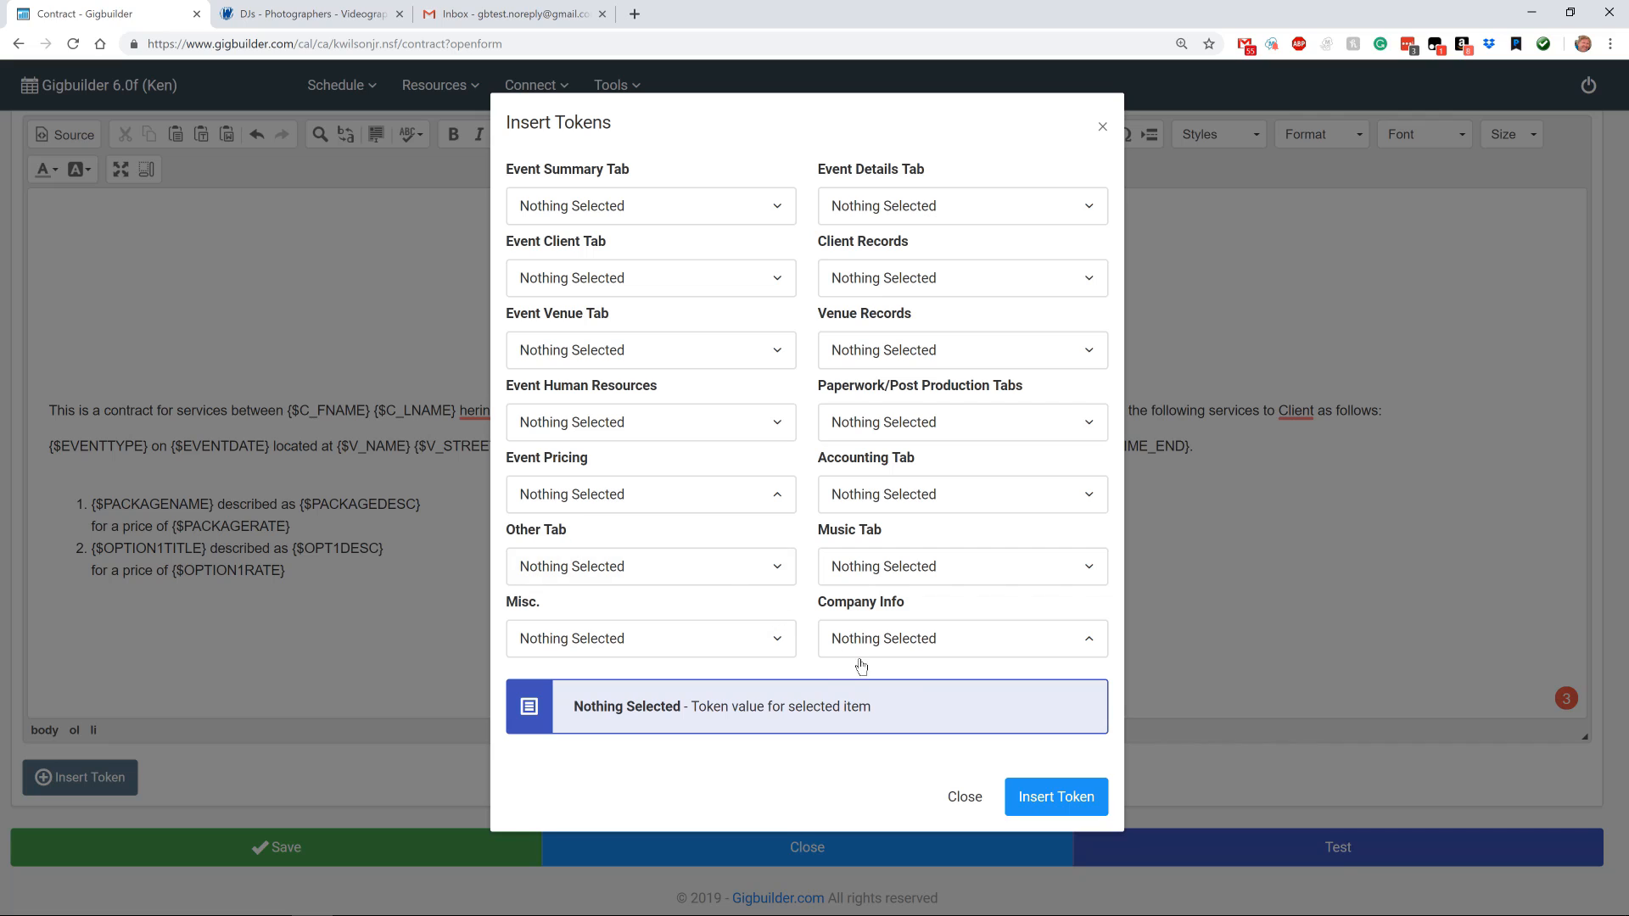
click(1103, 129)
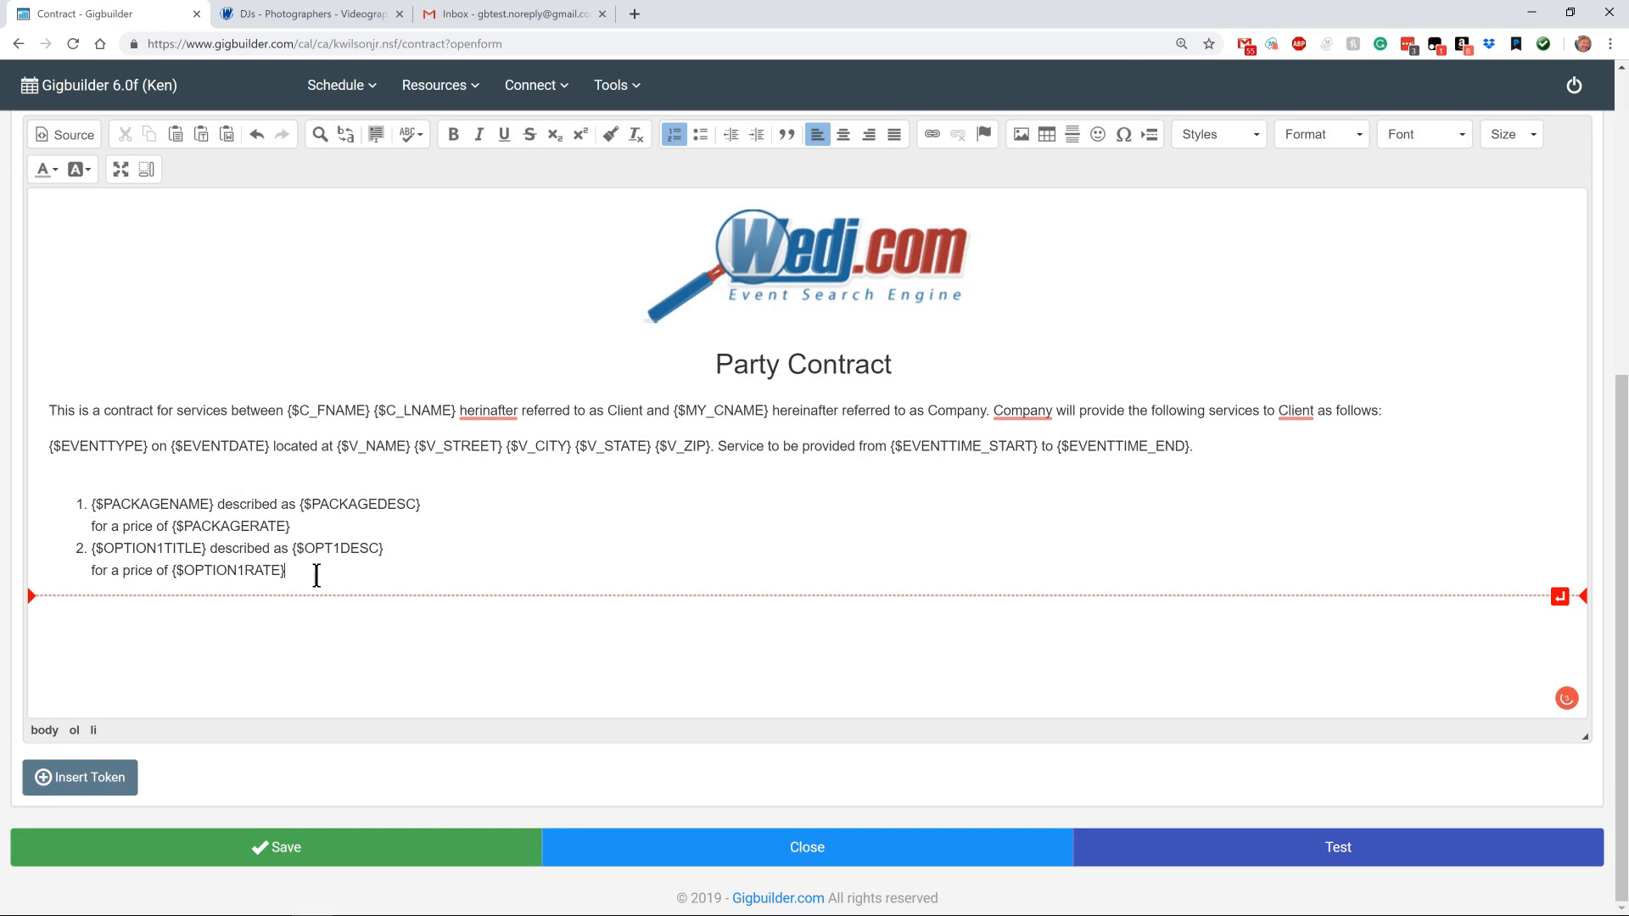
Step: End the numbered list after the second item and add "Total price of services" below it, followed by the Total Amount token {$JOBTOTAL}
key(Return)
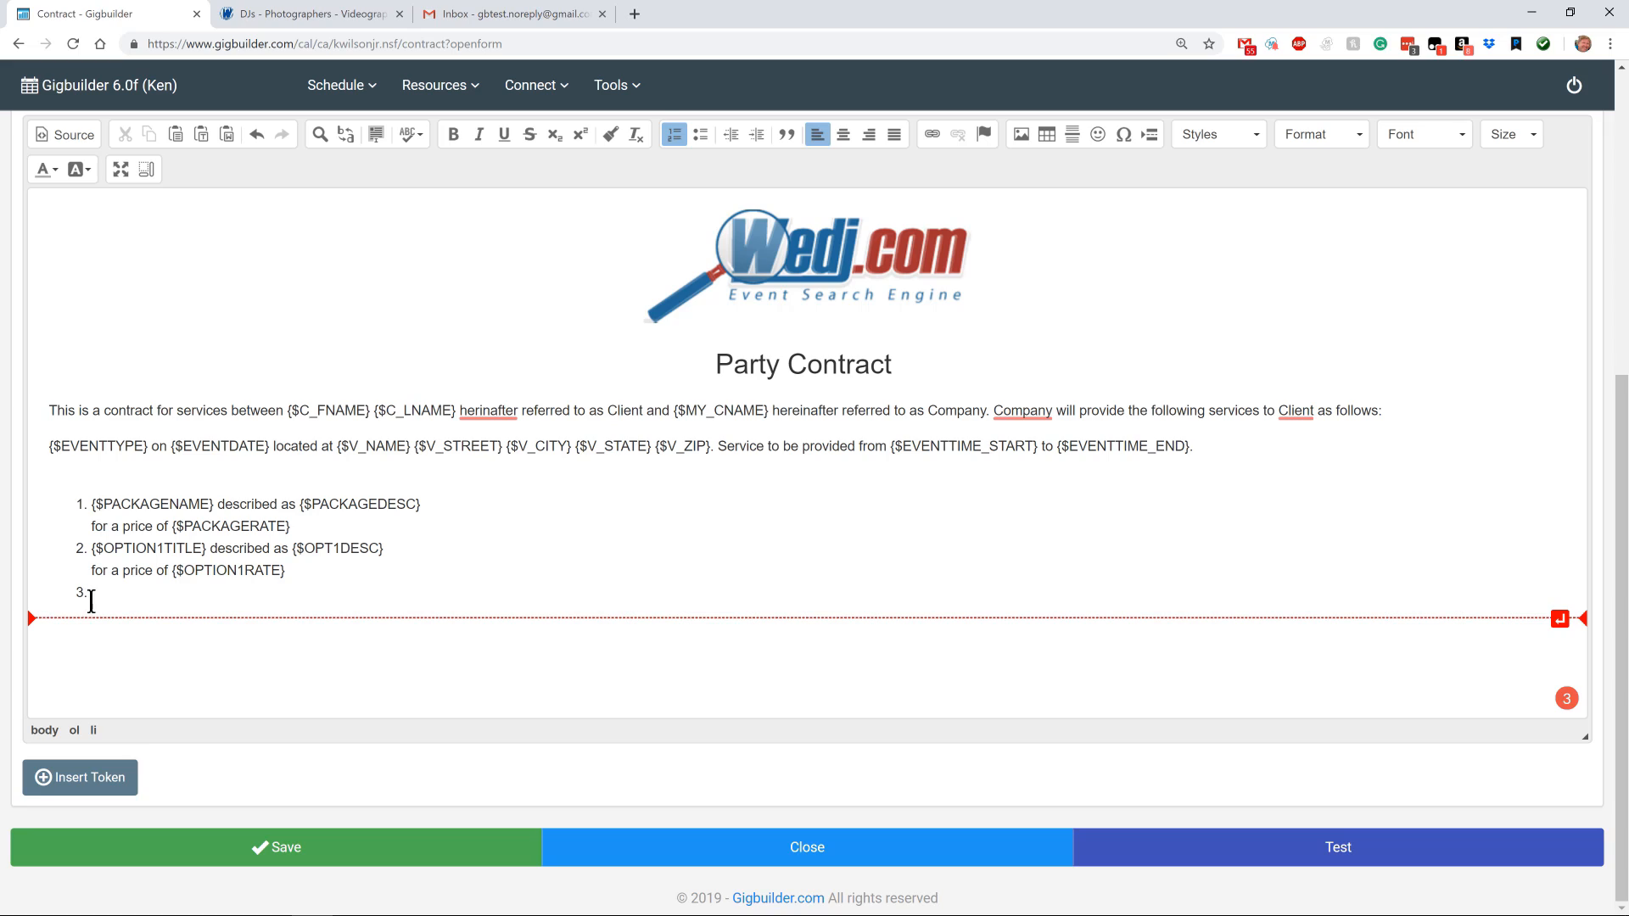
click(674, 139)
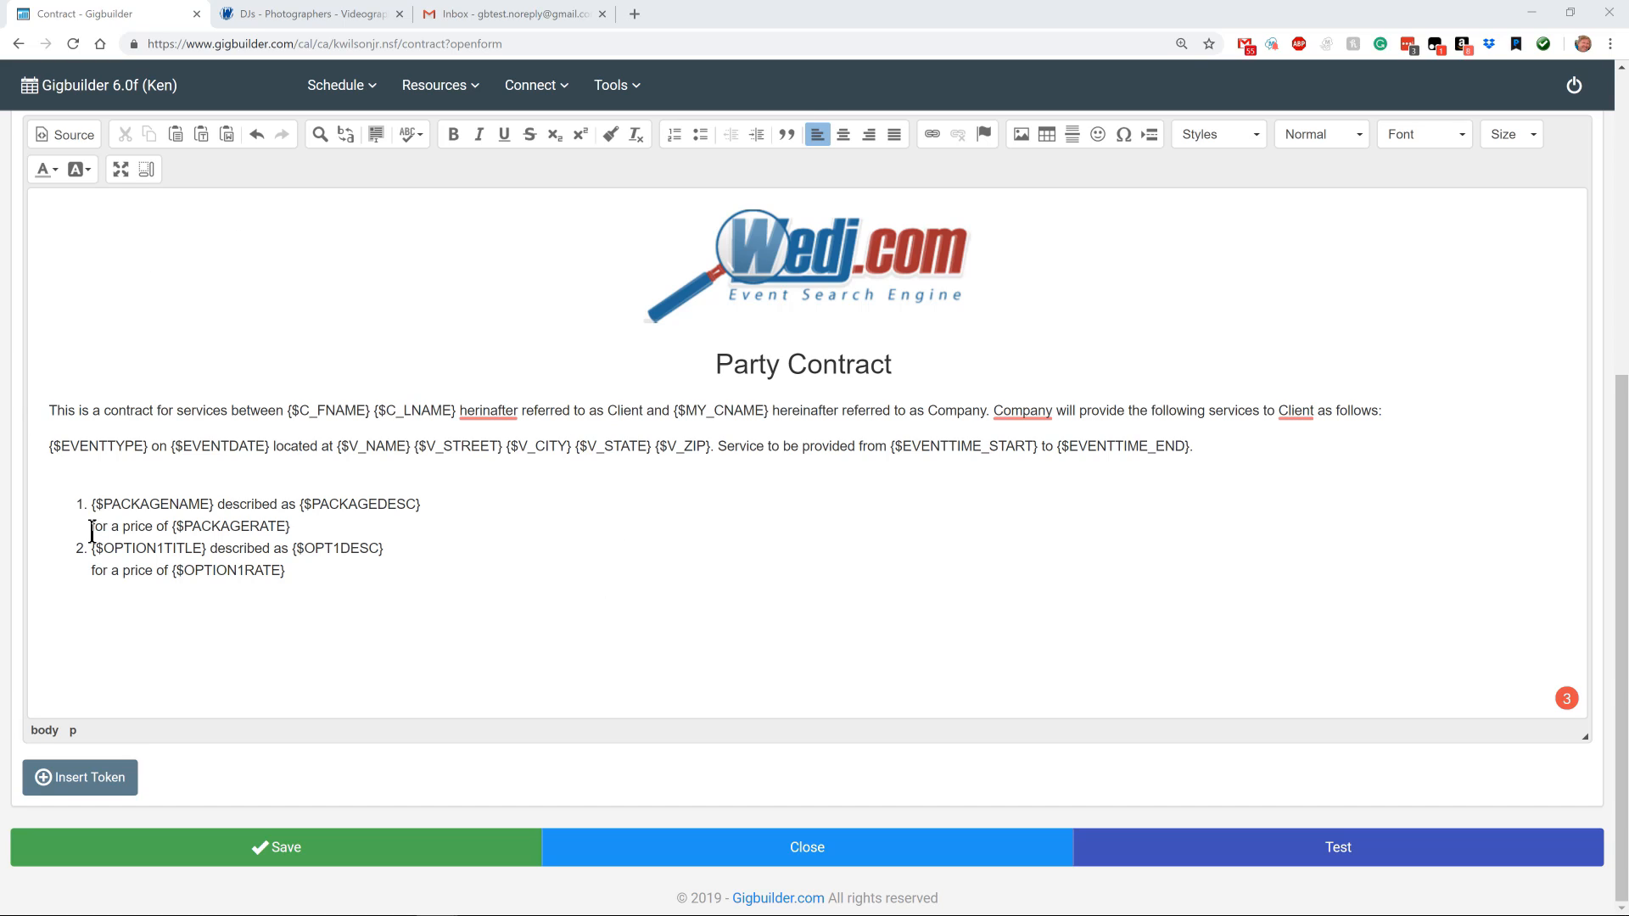
click(76, 611)
text(Total price of services)
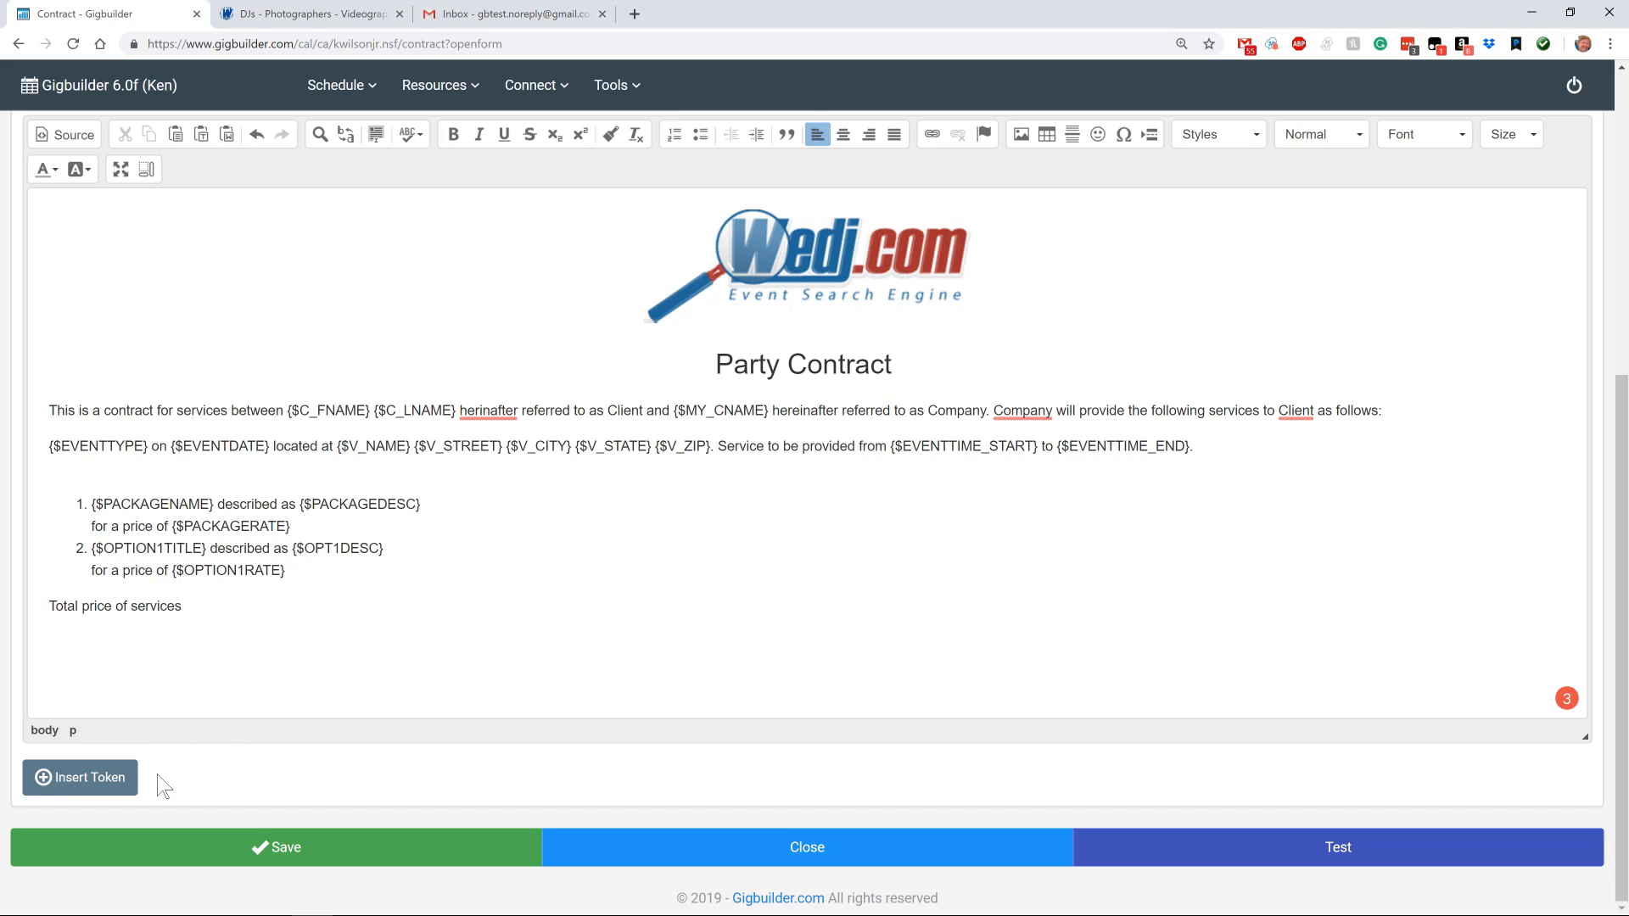
click(98, 779)
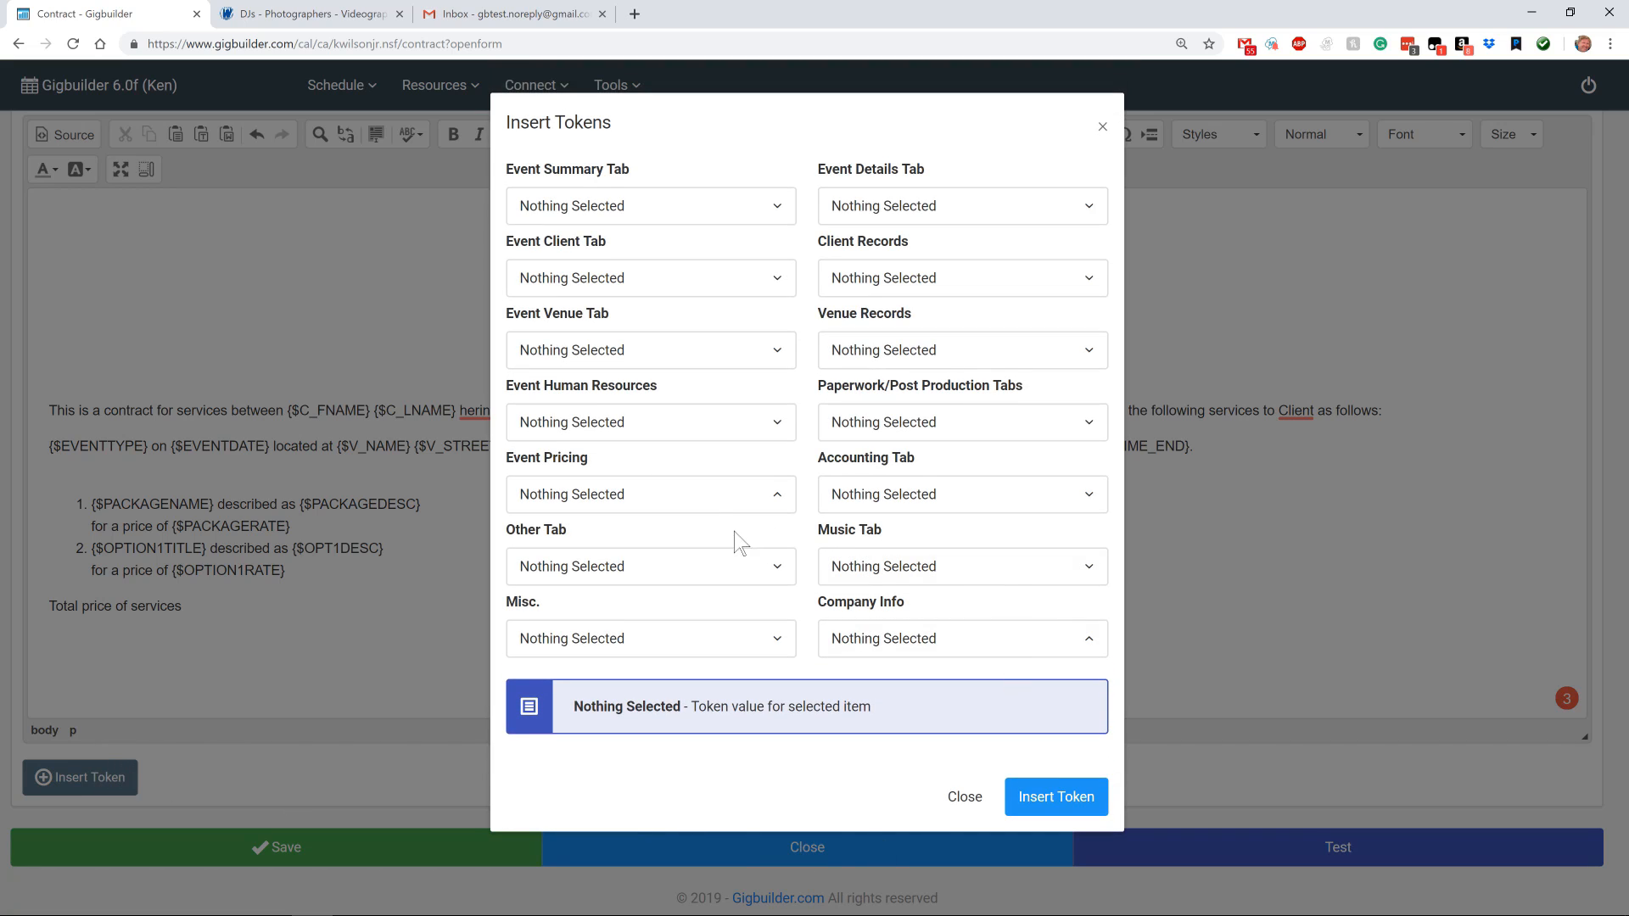
click(767, 500)
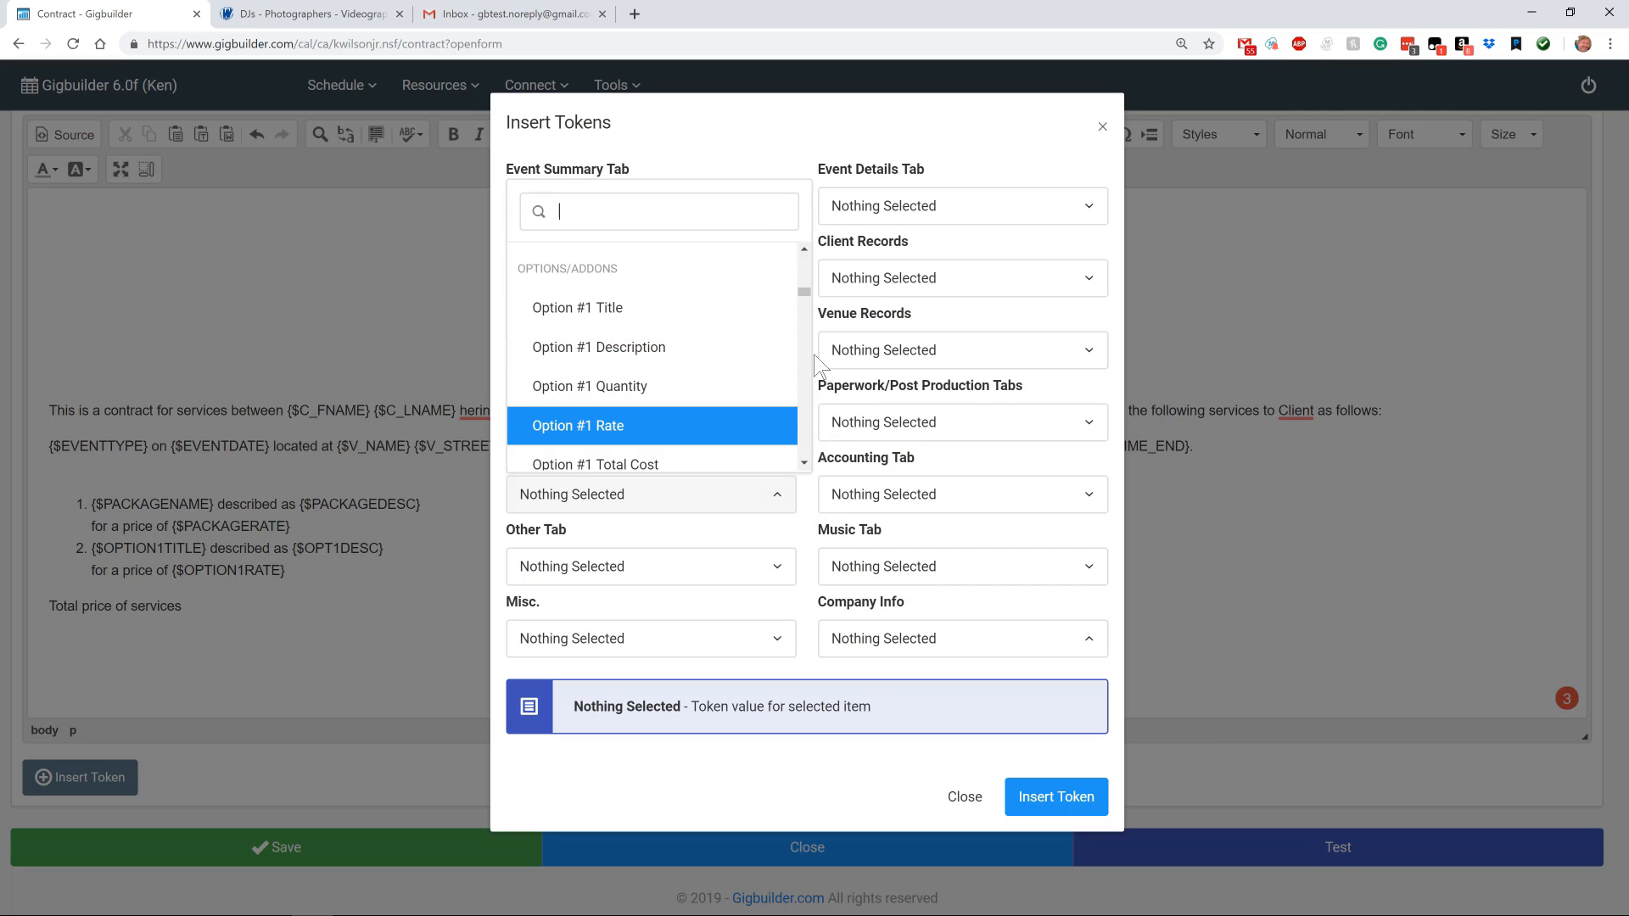
drag(807, 290, 834, 450)
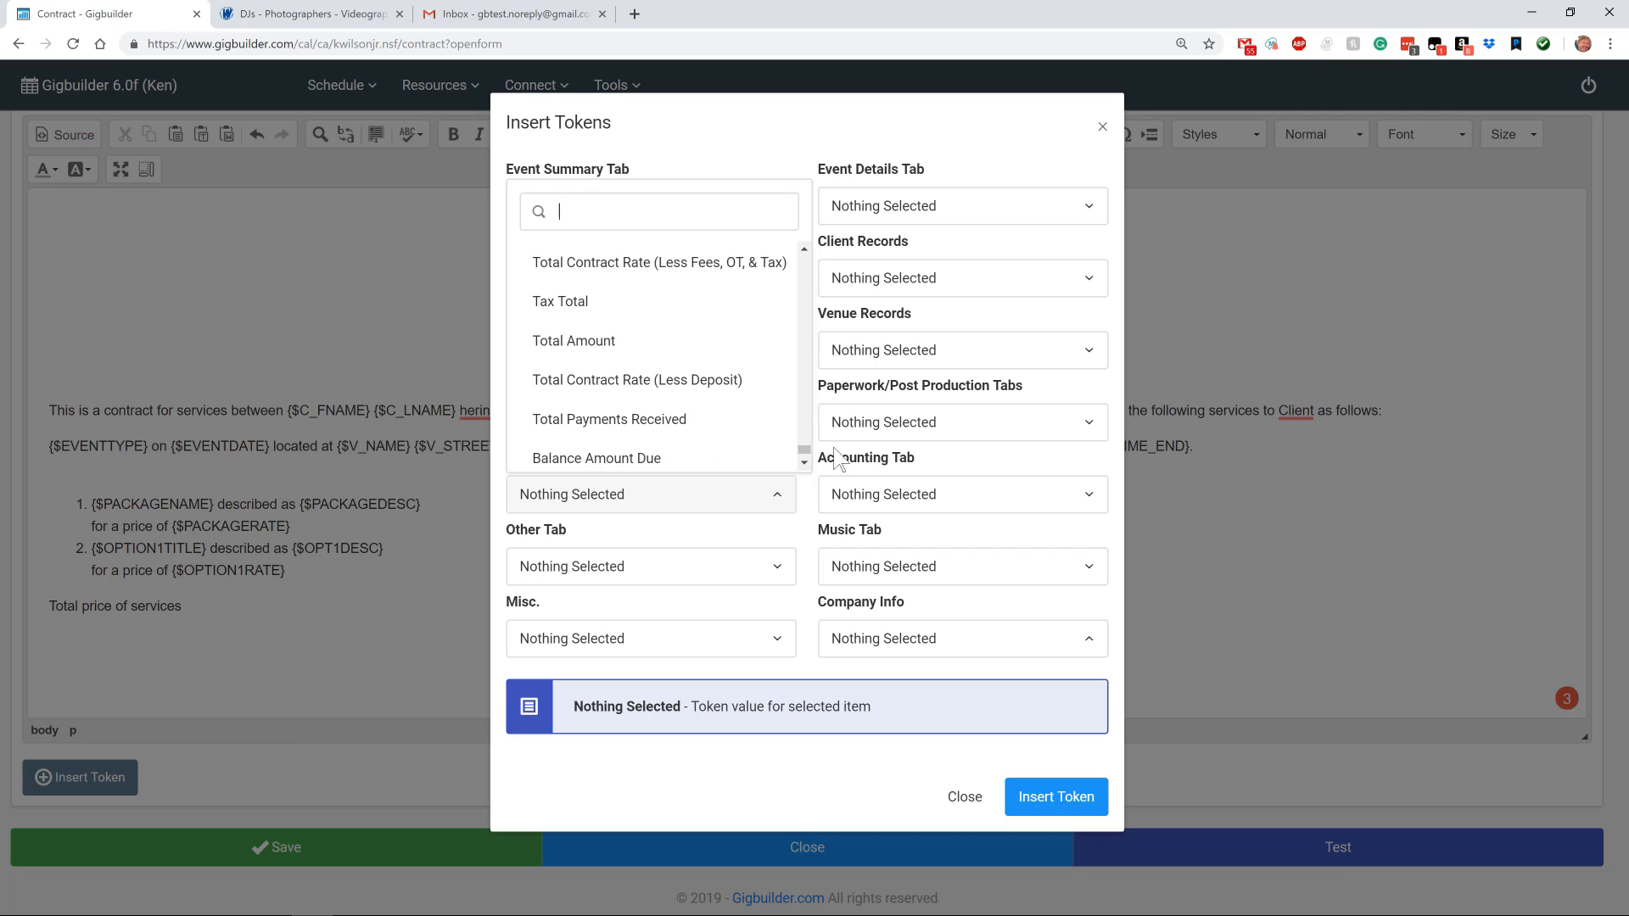
click(602, 342)
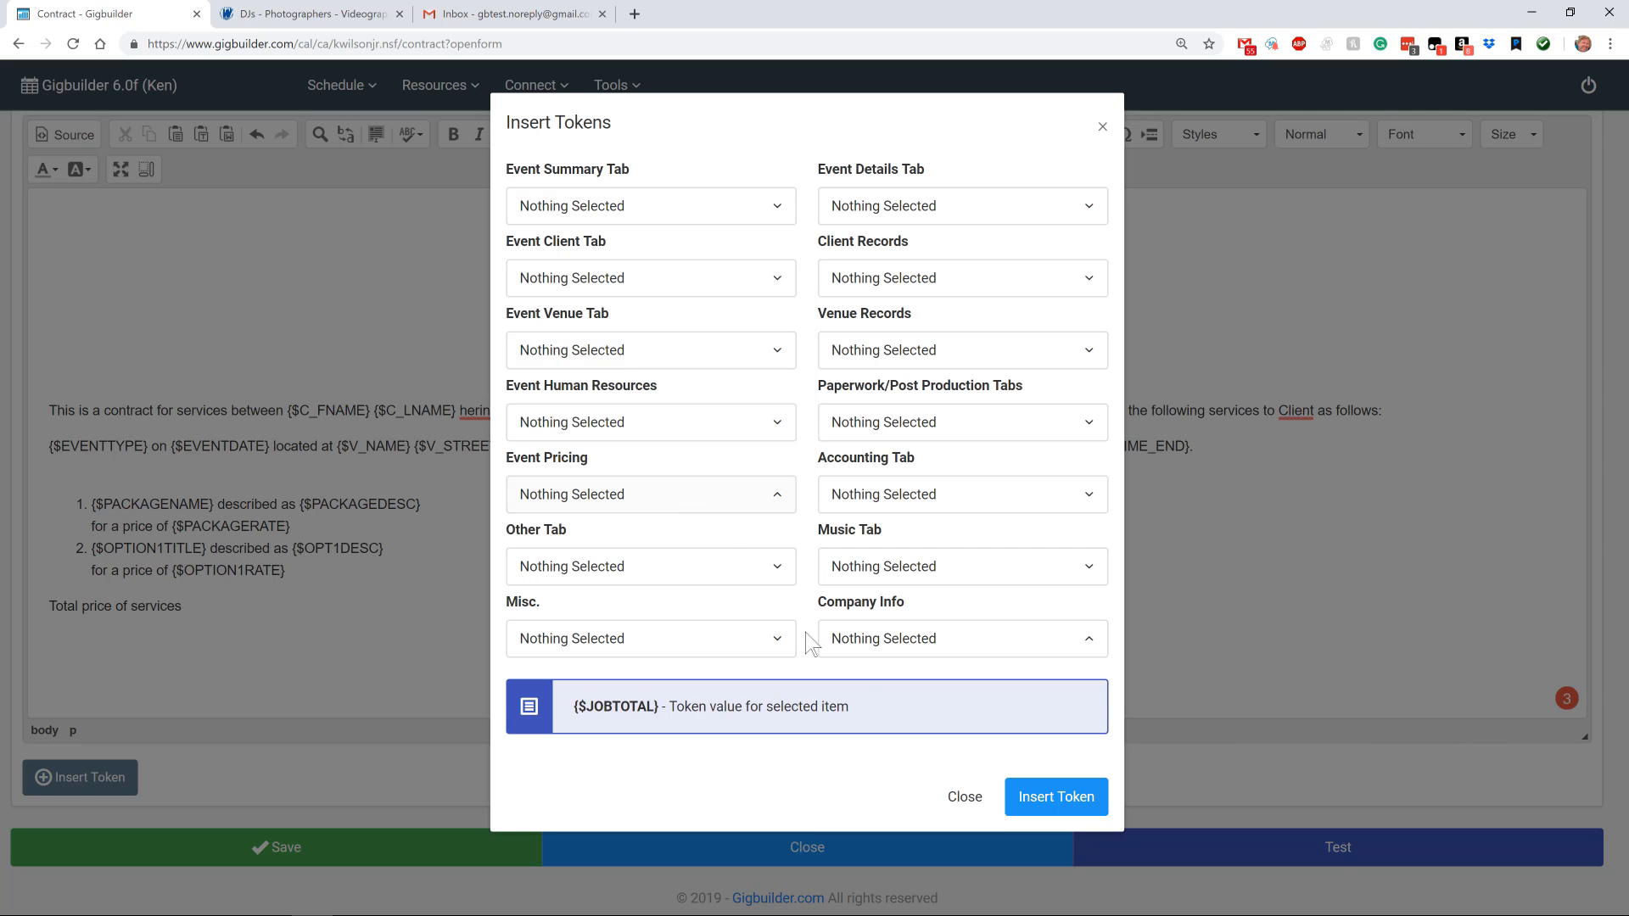
click(1060, 801)
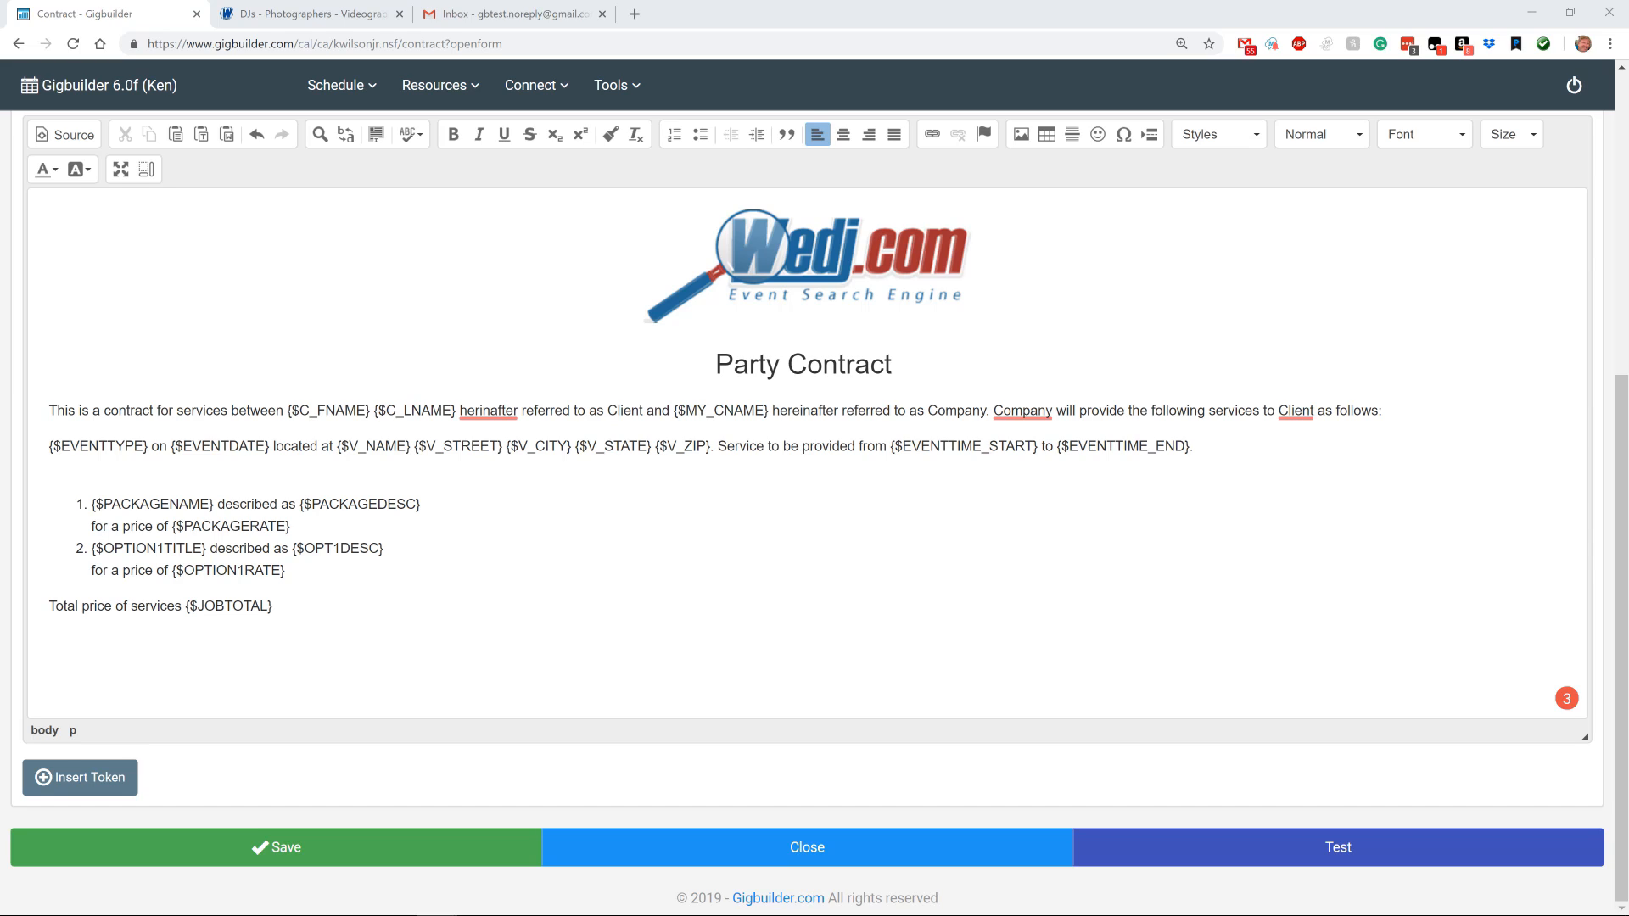
Step: Add the placeholder line "insert your terms and conditions here" framed by asterisks below the total price, and start a new paragraph
click(98, 645)
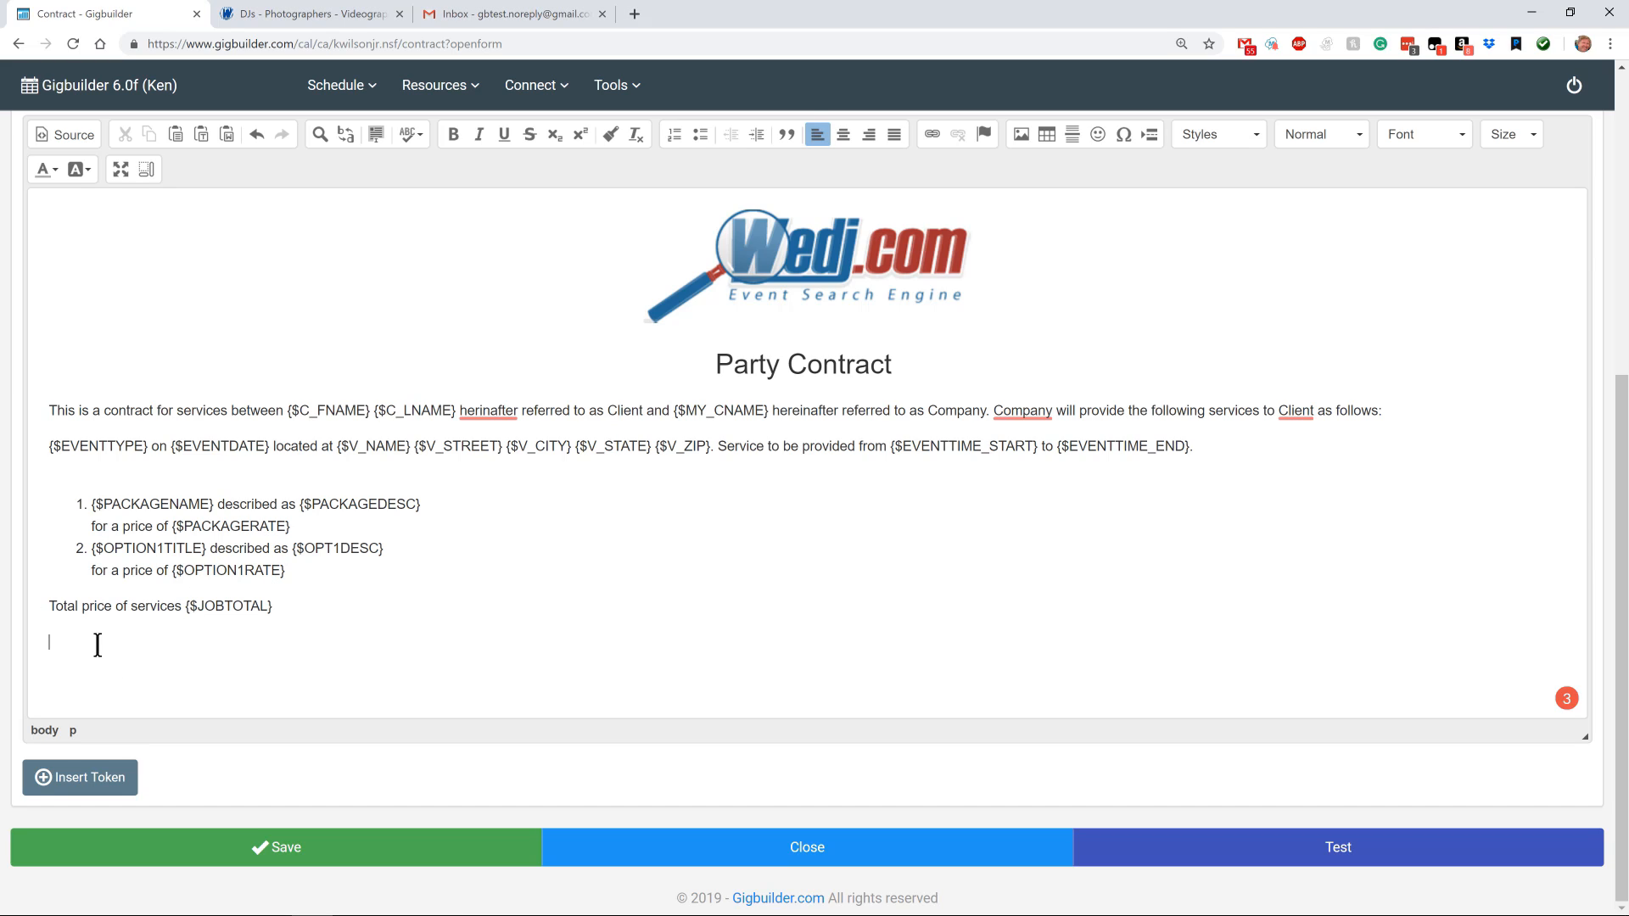
text(**************insert your terms and conditions here*****************)
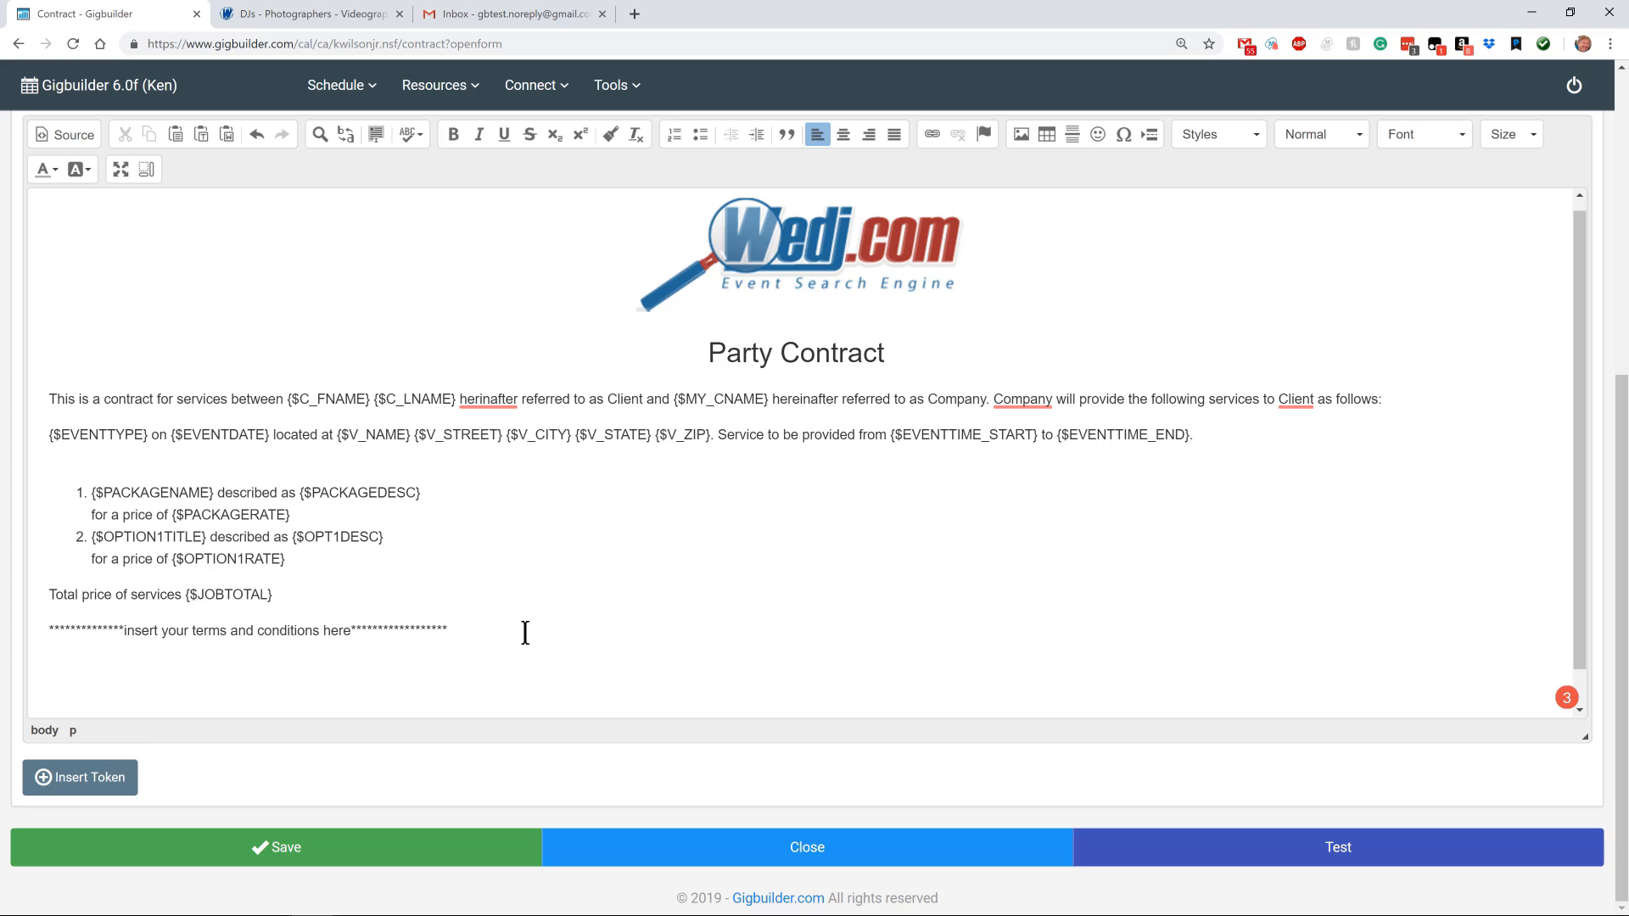
key(Return)
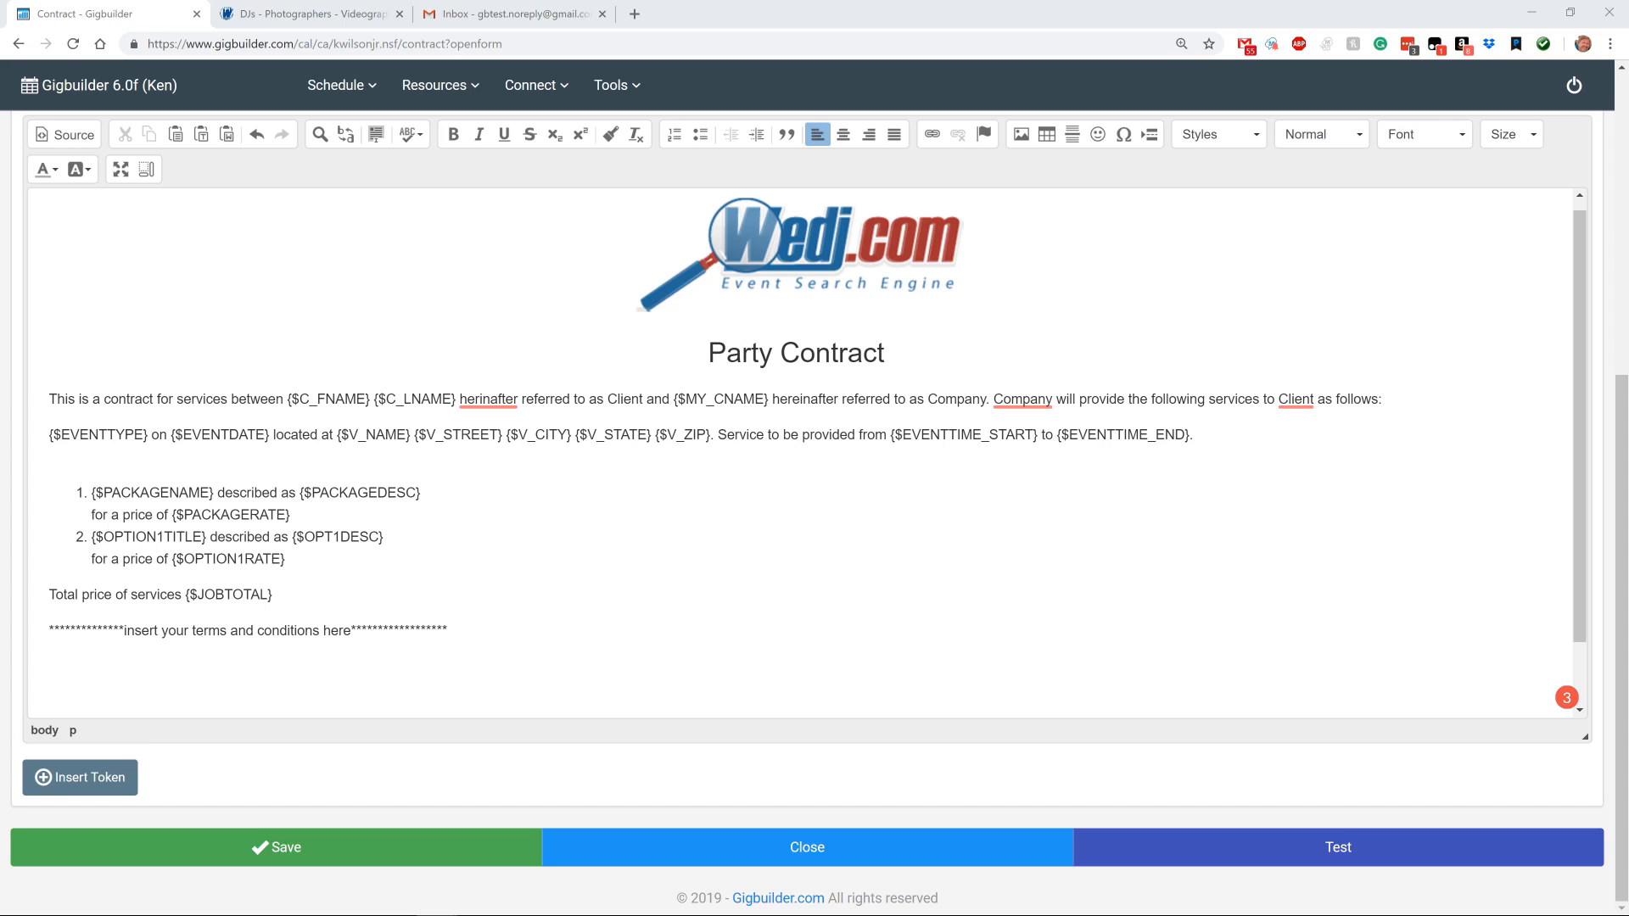
Step: Add "A deposit in the amount of" below the terms placeholder, followed by the Deposit Rate token {$DEPOSIT} from event pricing
click(68, 666)
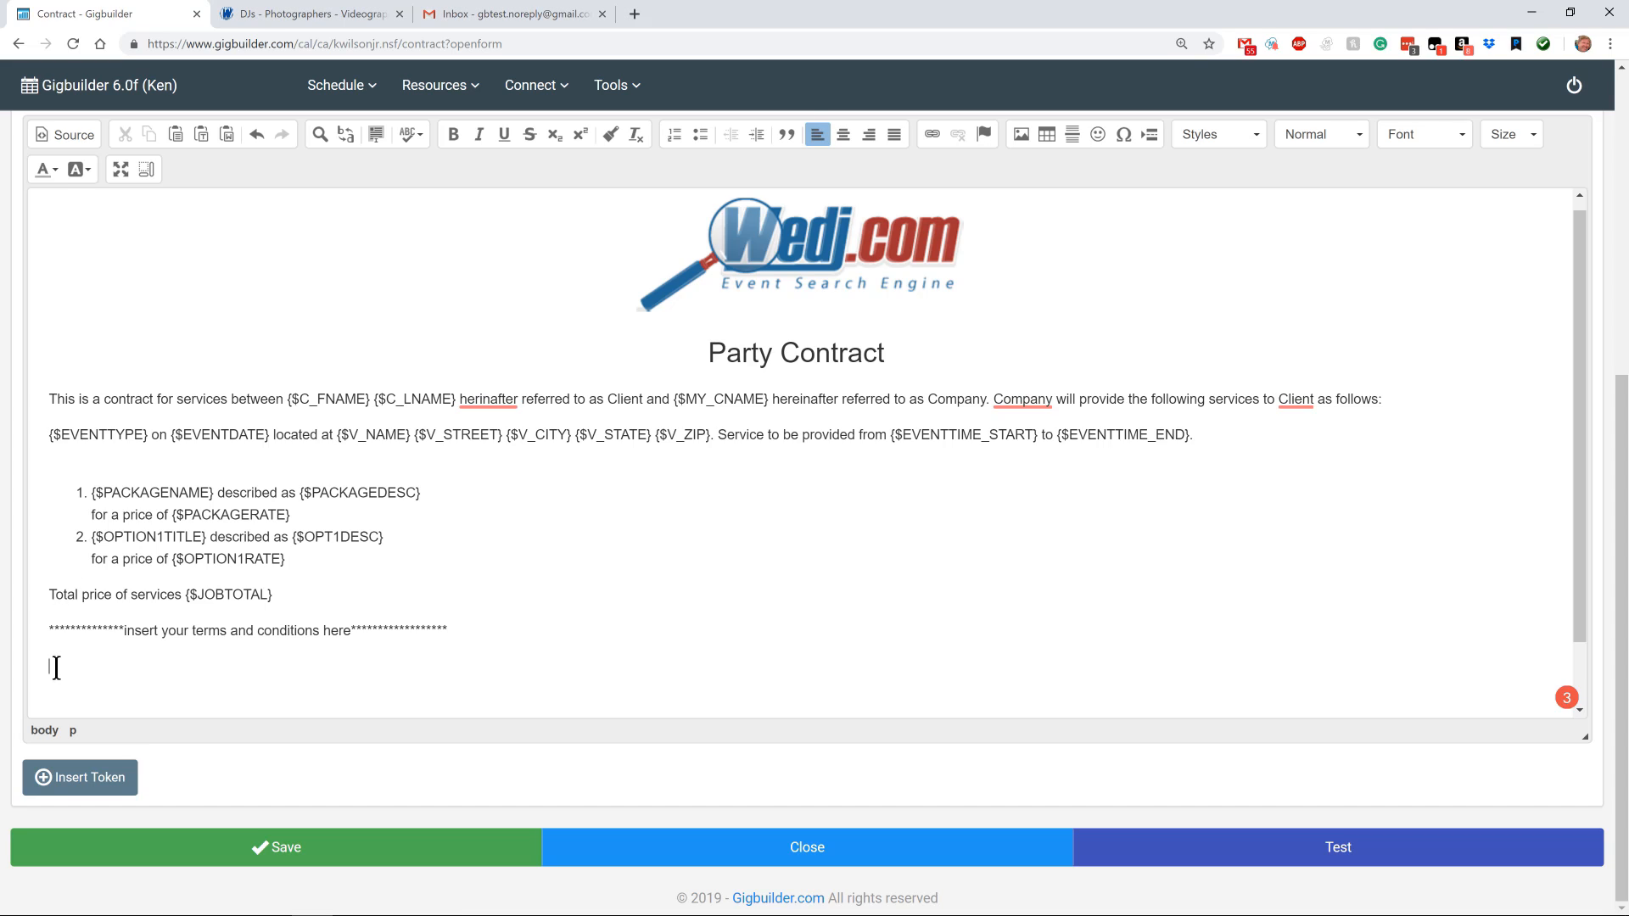
text(A deposit in the amount of)
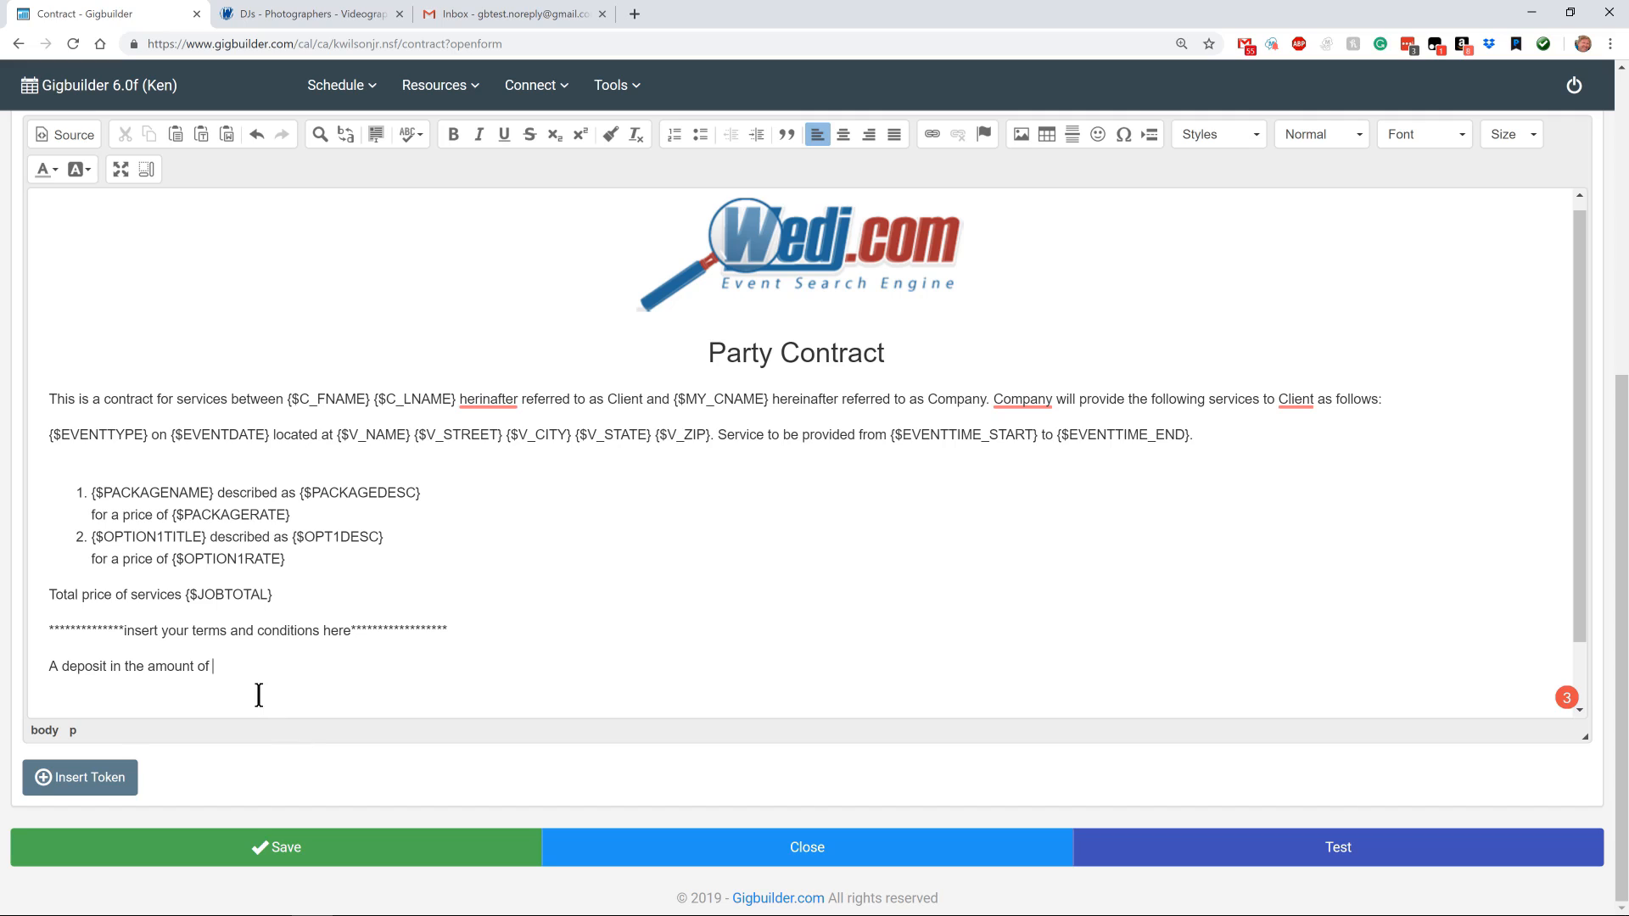
click(94, 782)
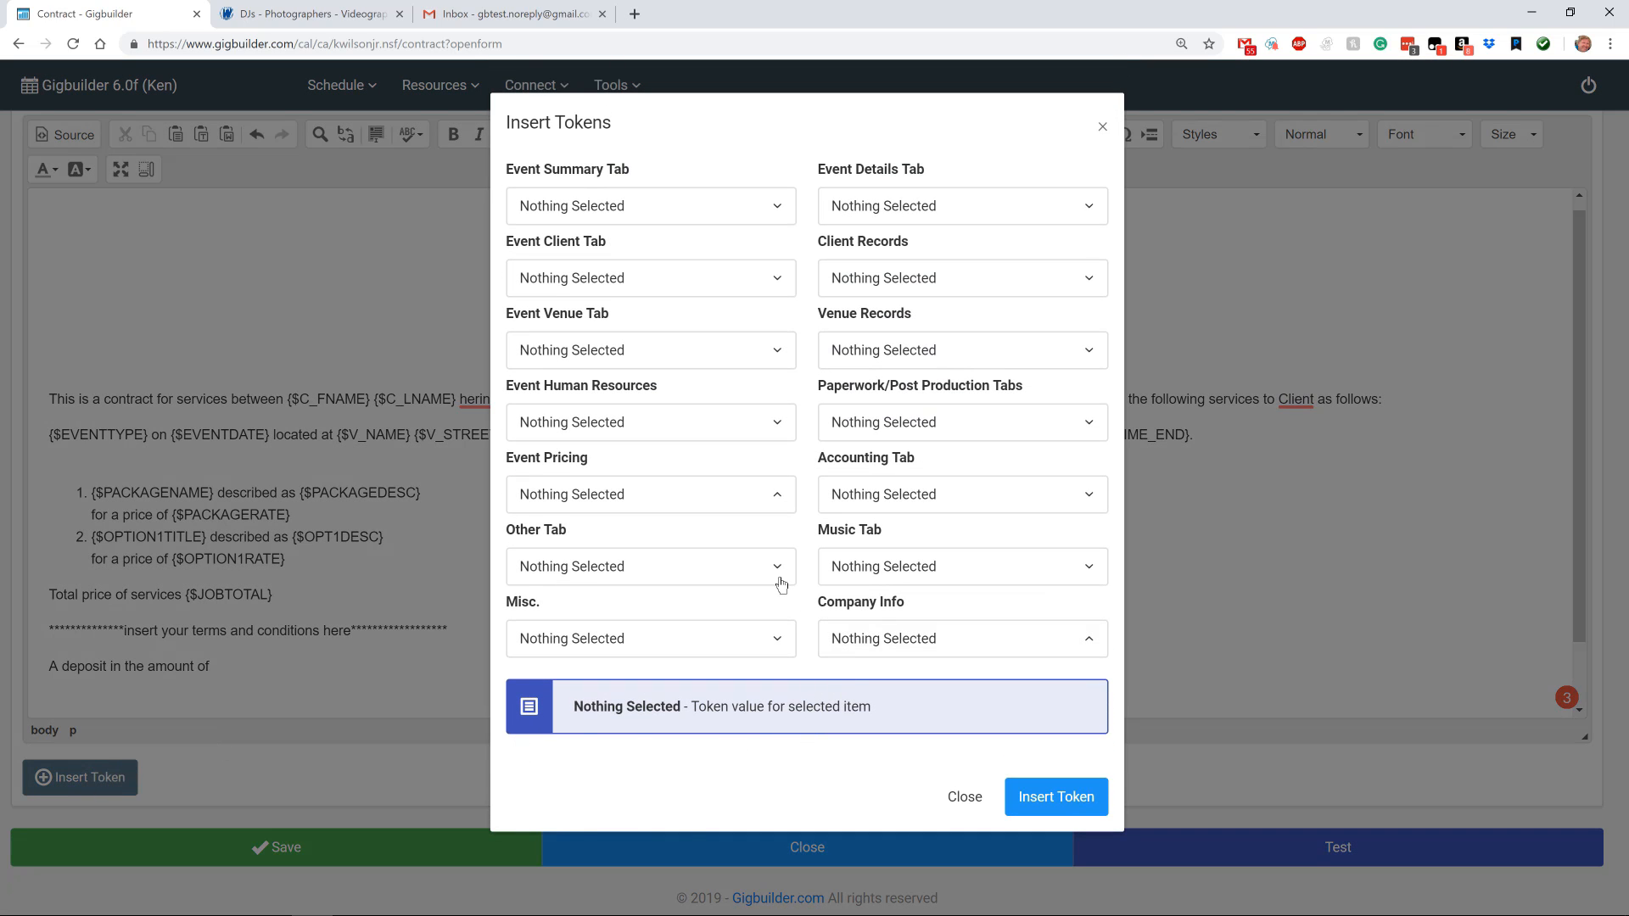
click(754, 505)
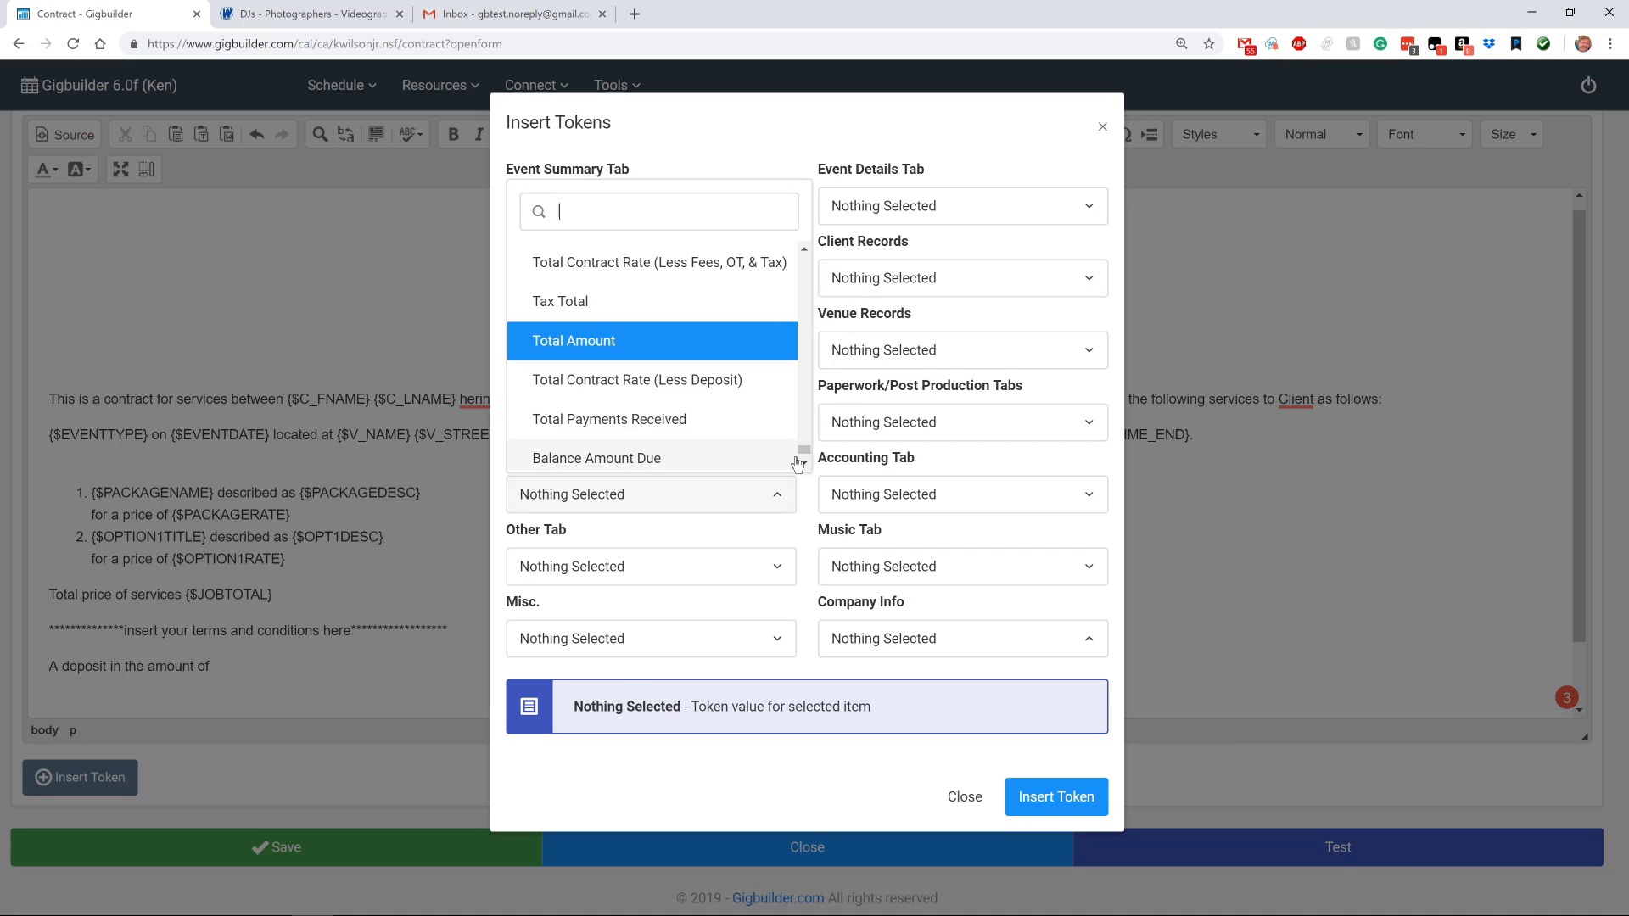
scroll(804, 450, up, 2)
scroll(808, 455, up, 3)
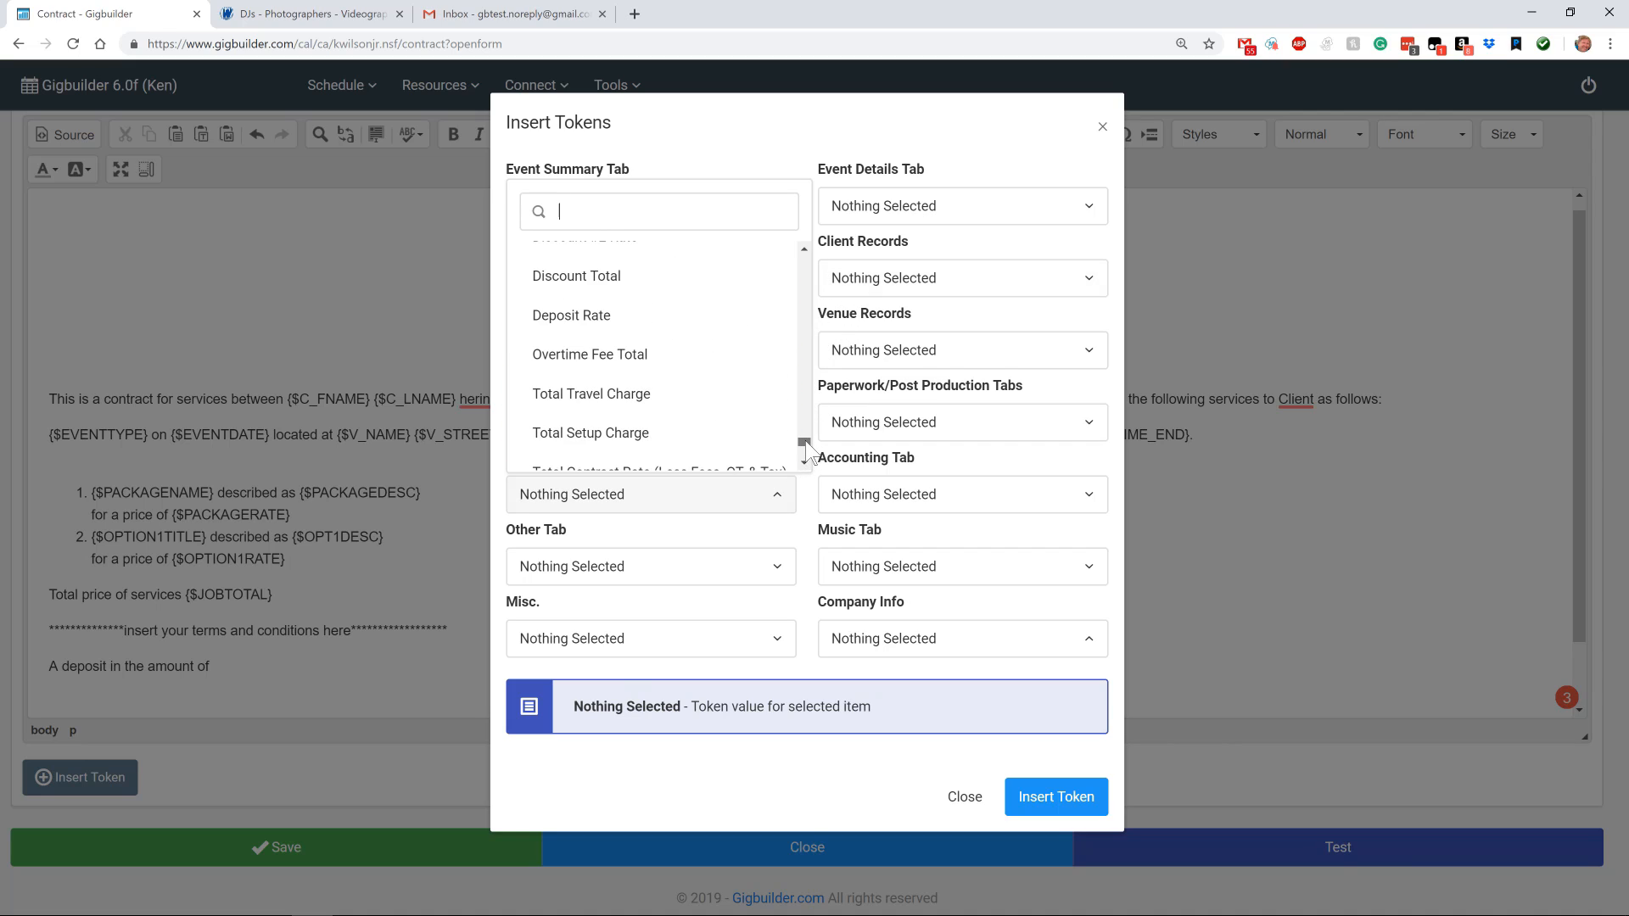
click(618, 318)
click(1056, 796)
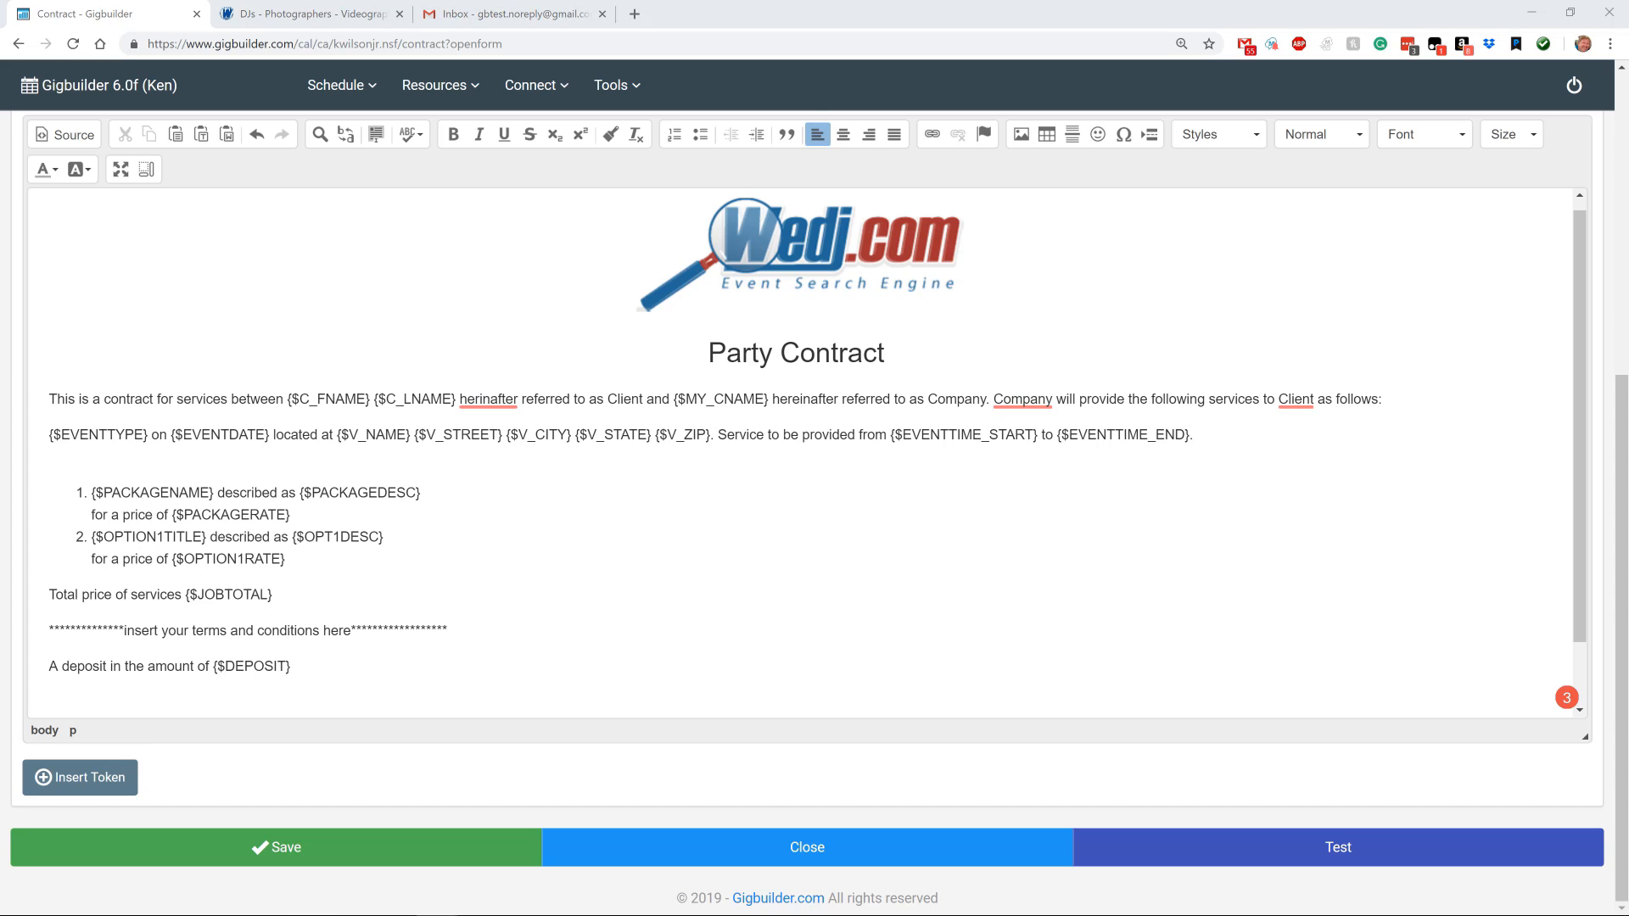
Step: Finish the deposit sentence with "is required on acceptance of this agreement to secure the date." and save the contract
click(346, 681)
click(319, 664)
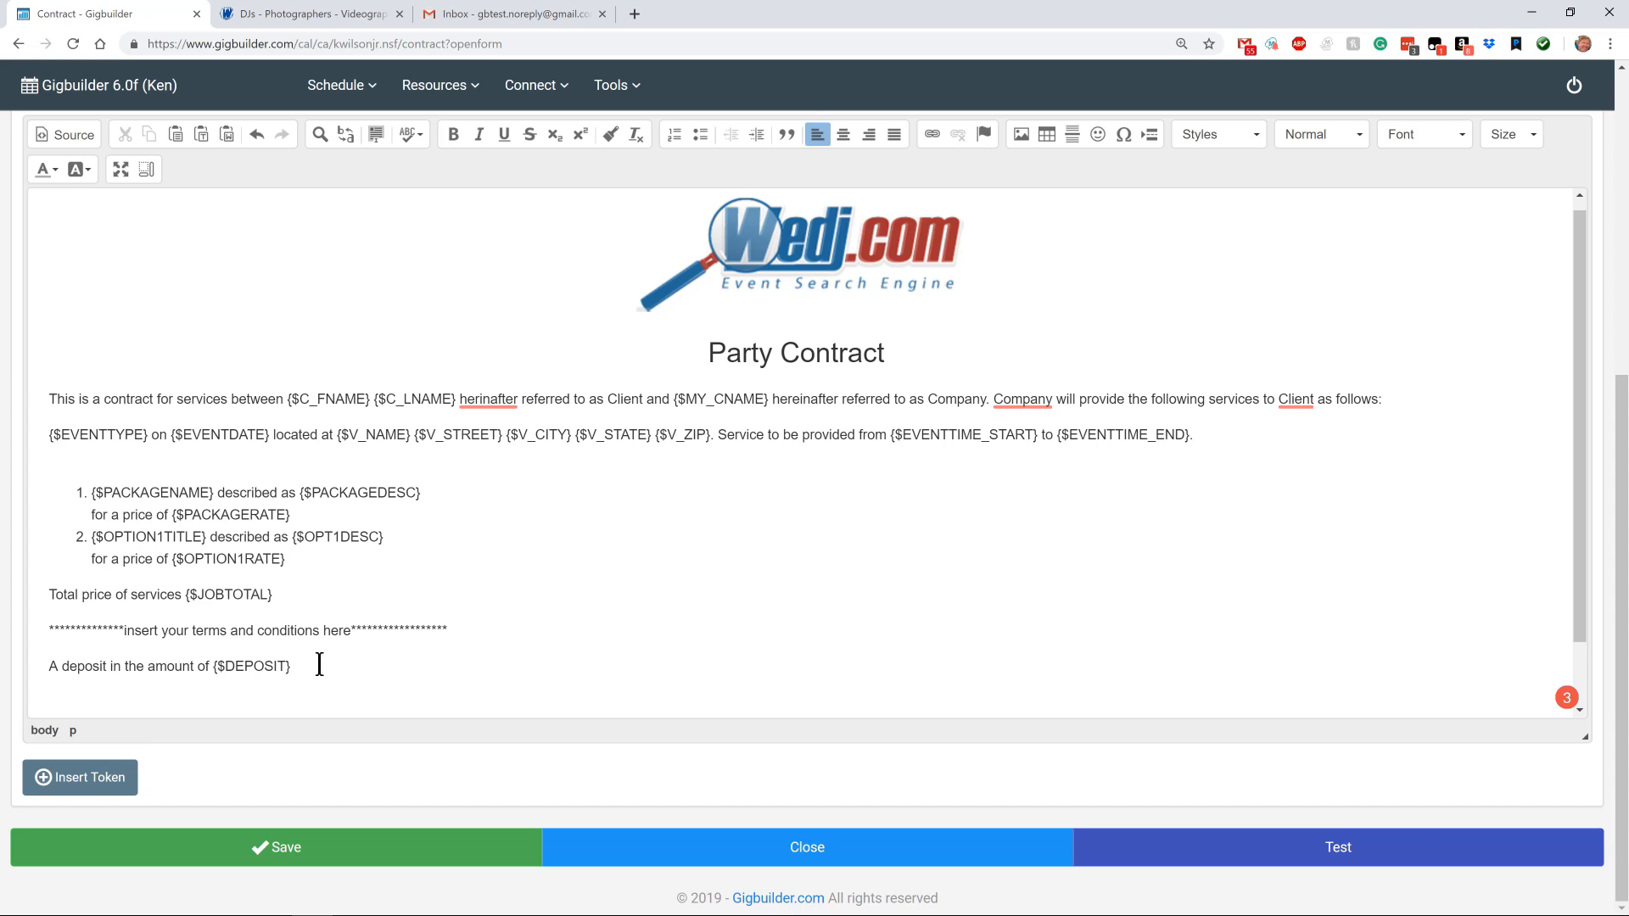
text(is required on acceptance of this agreement to secure the date.)
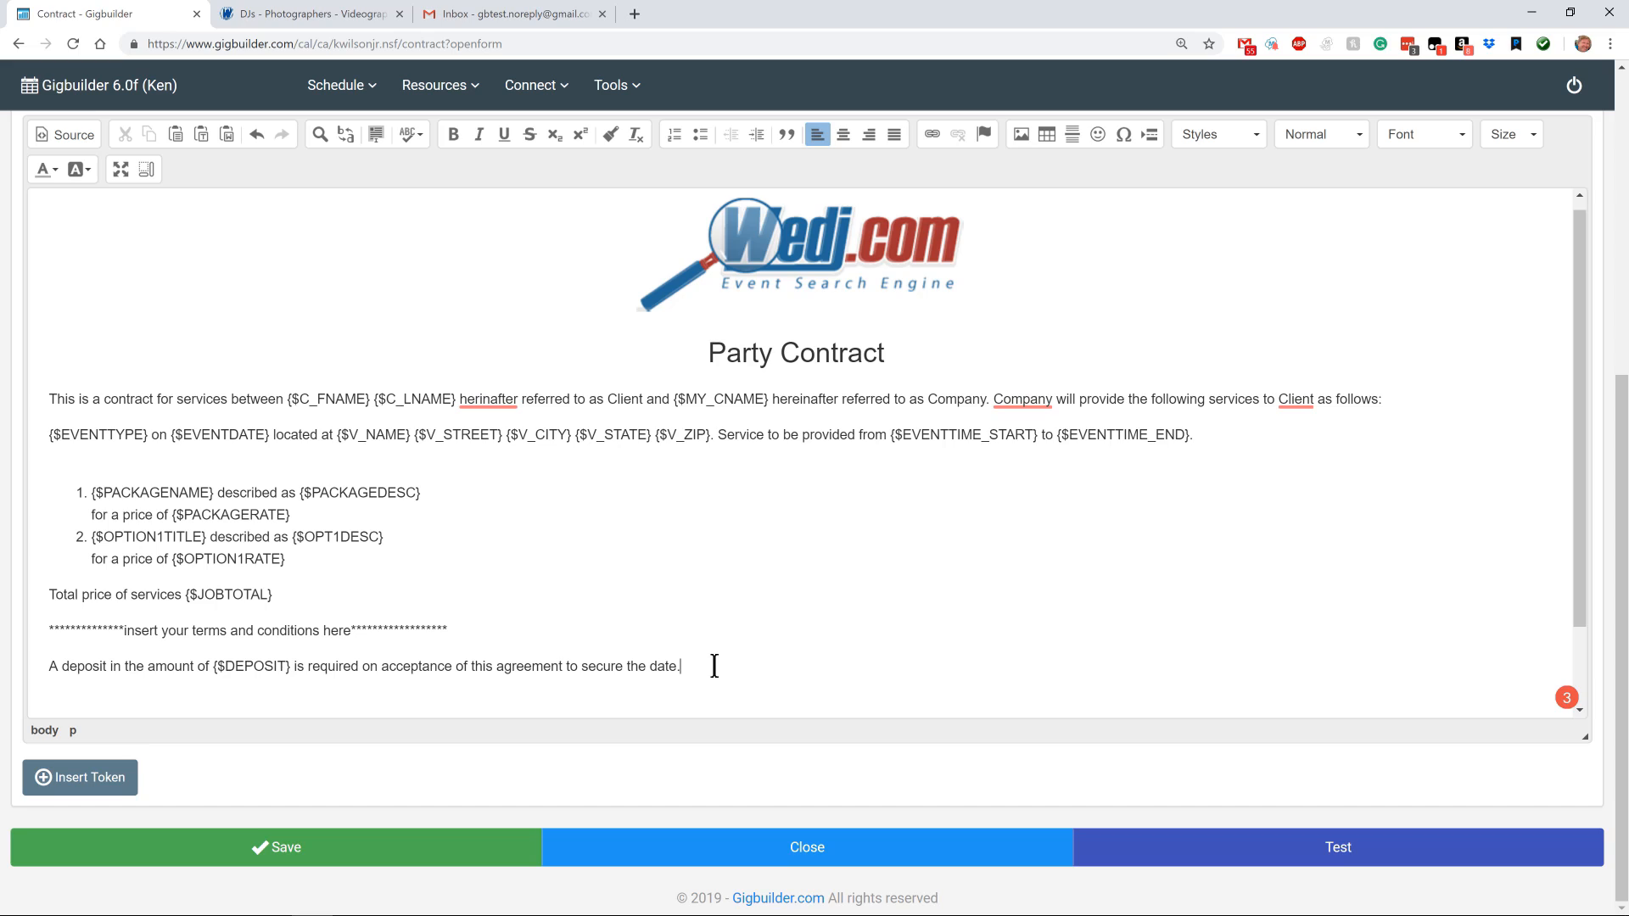
scroll(719, 660, down, 1)
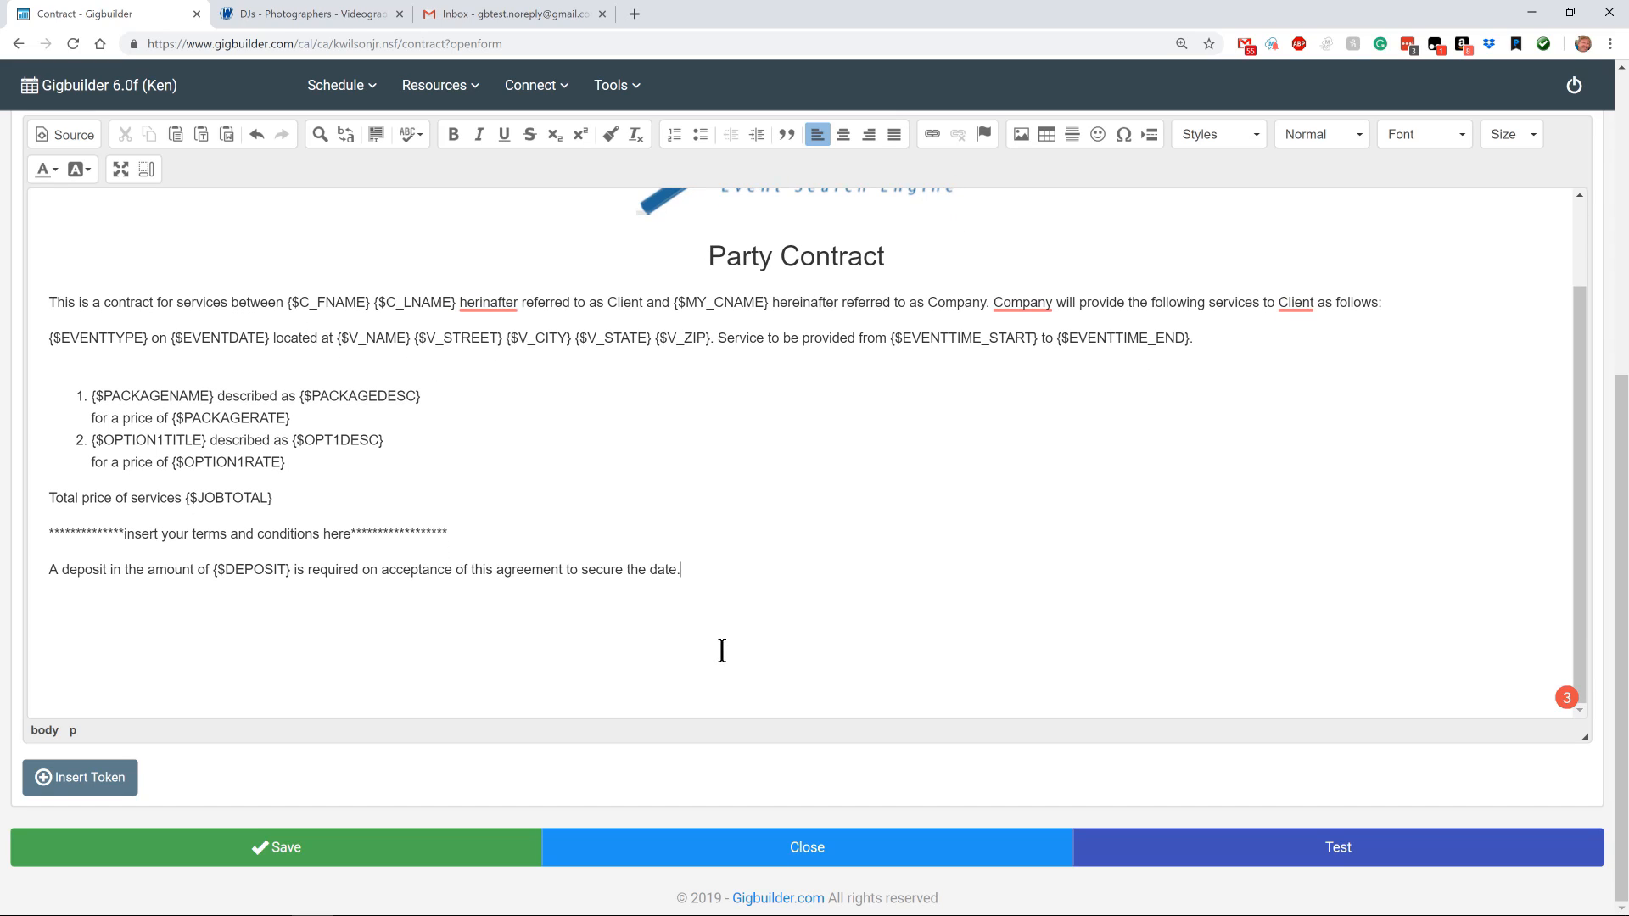
click(281, 850)
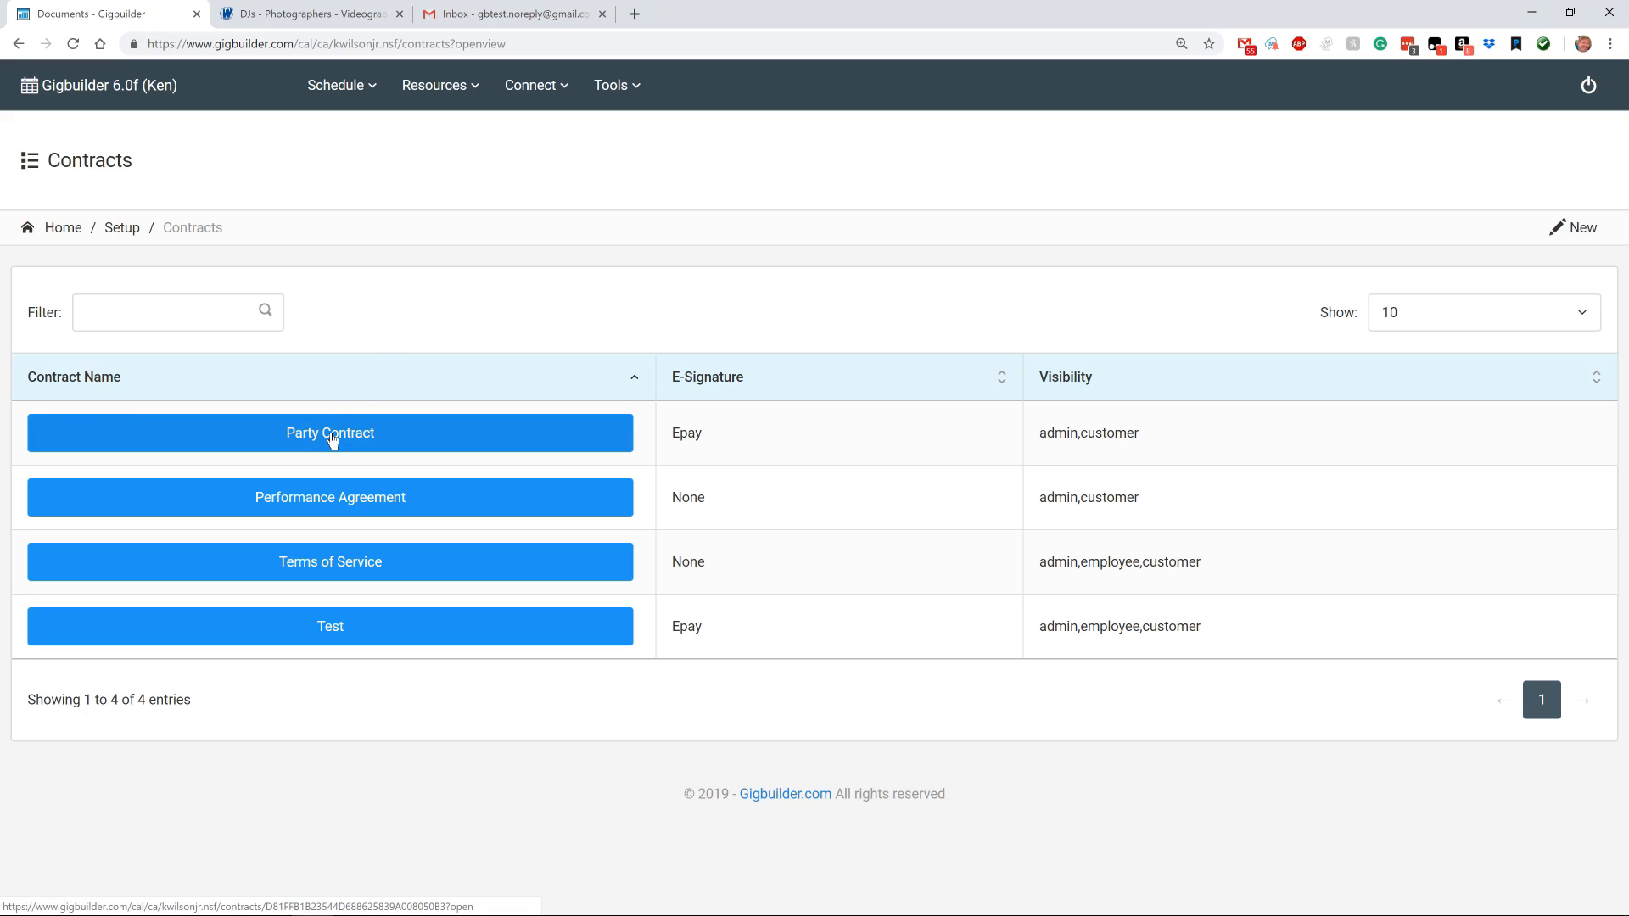
Step: Reopen the Party Contract, add the Link to Event Contract token {$CONTRACT_LINK} in a new paragraph below the deposit sentence, and save the contract
click(331, 435)
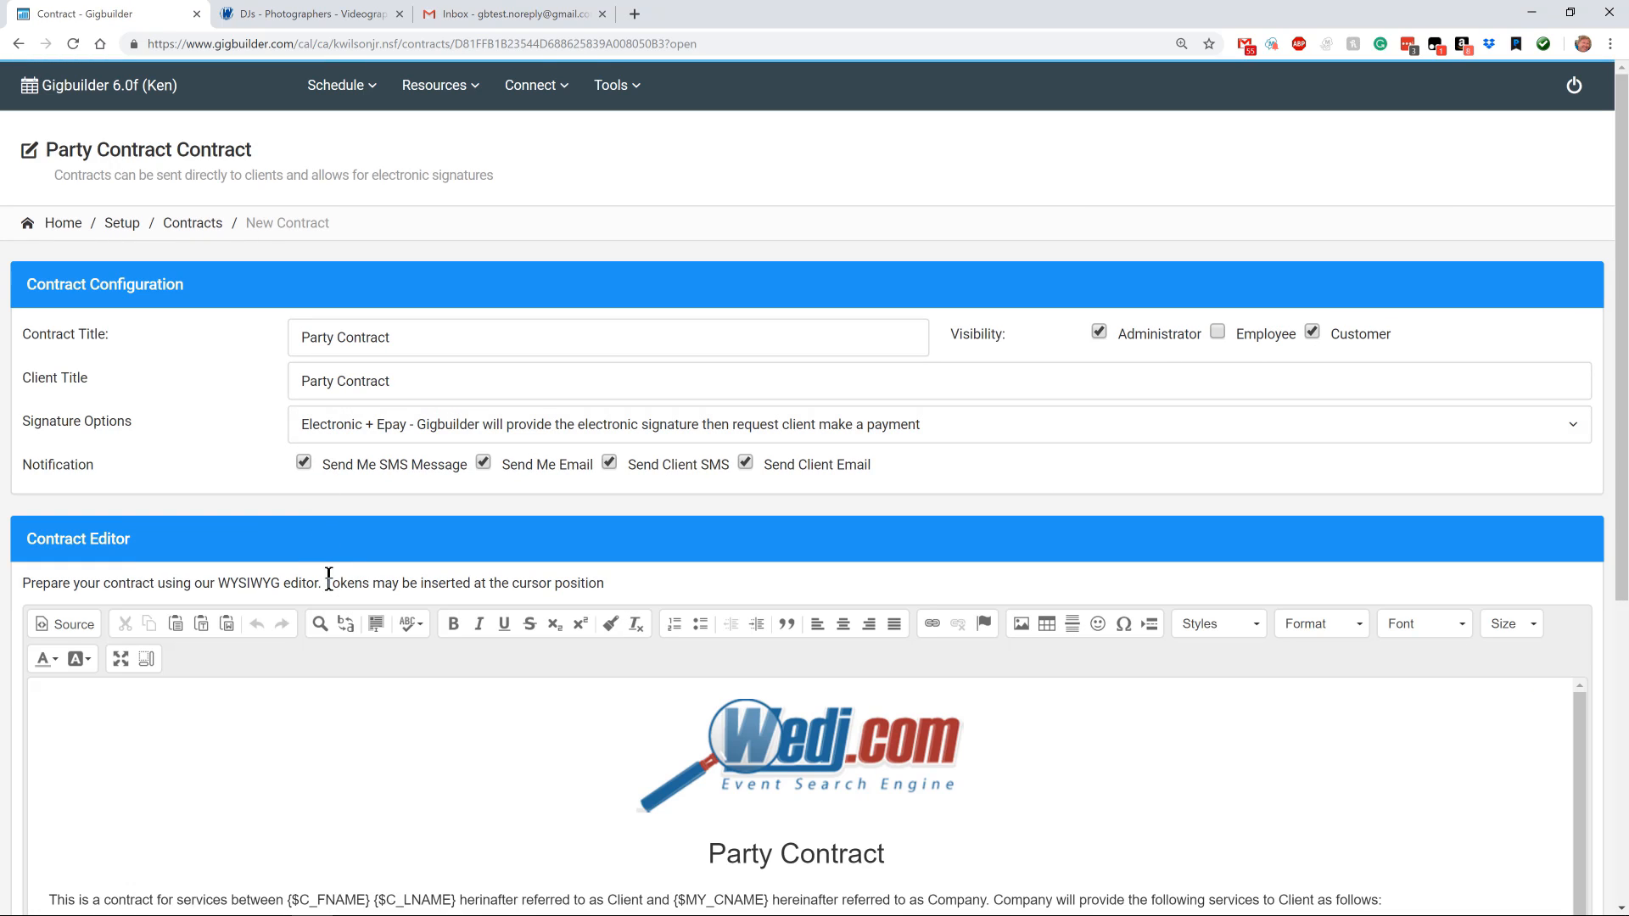
scroll(445, 726, down, 7)
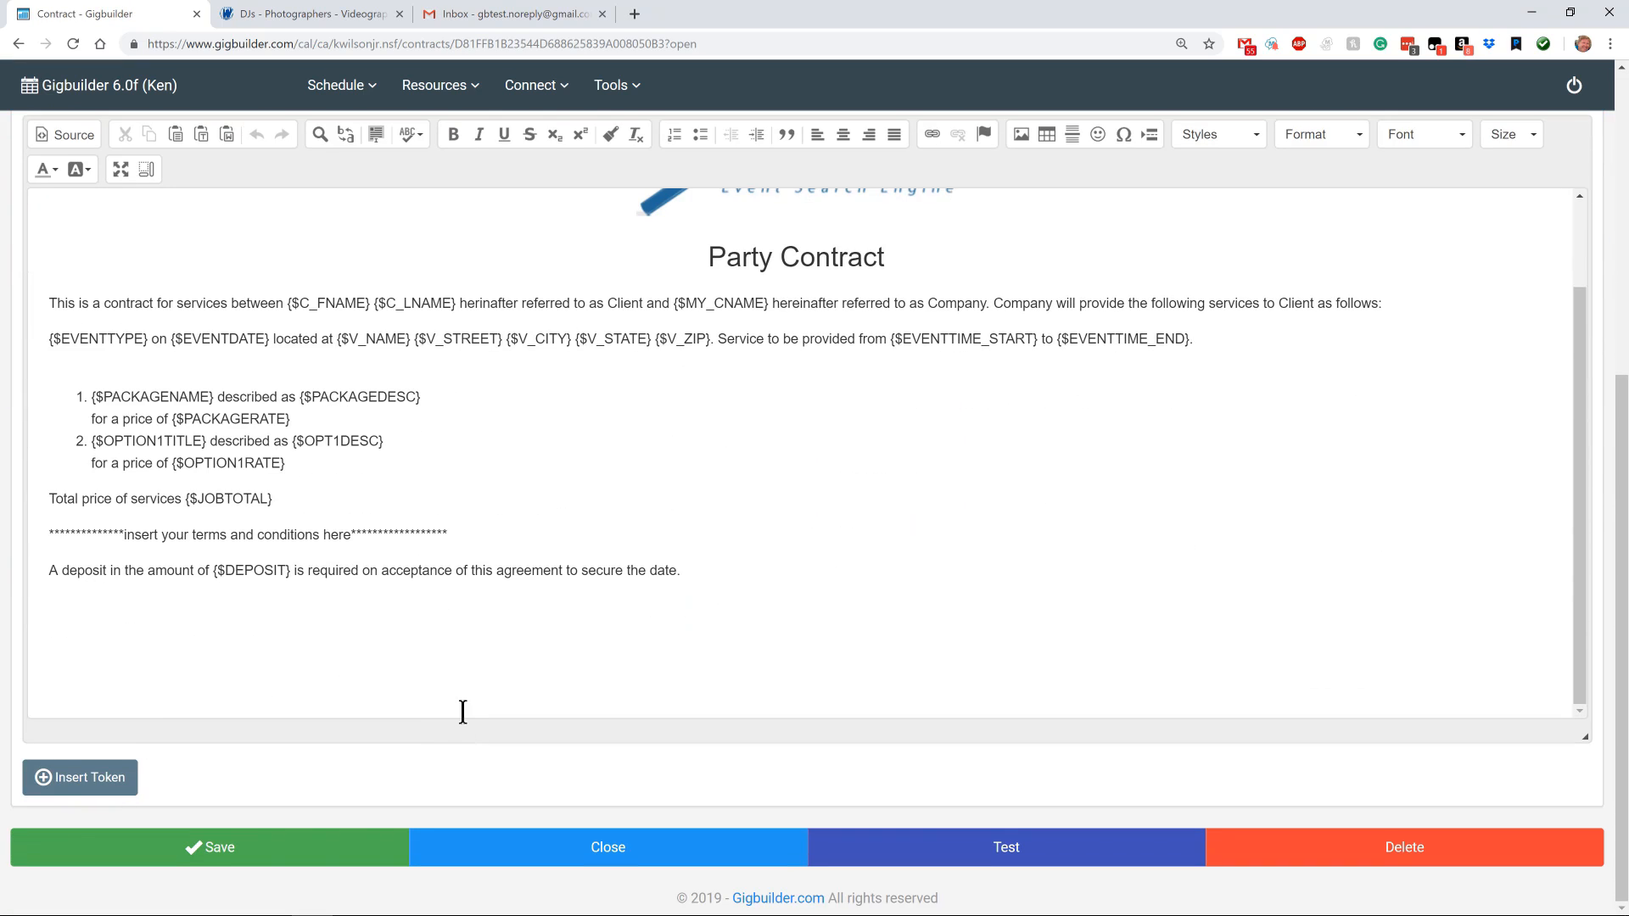
click(695, 569)
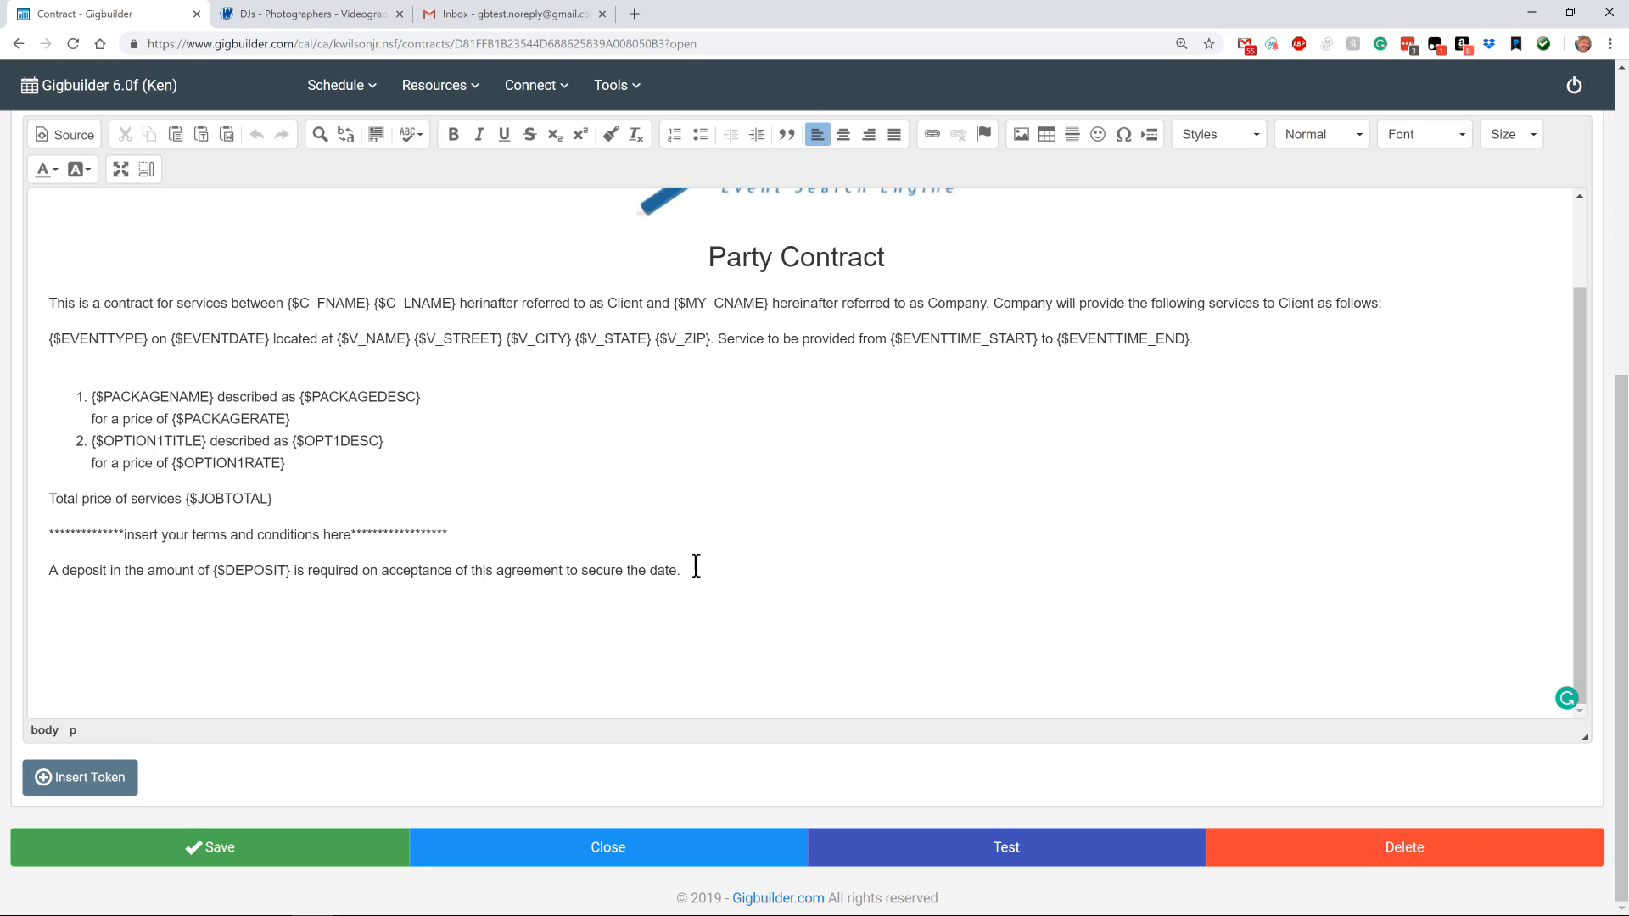
key(Return)
click(85, 776)
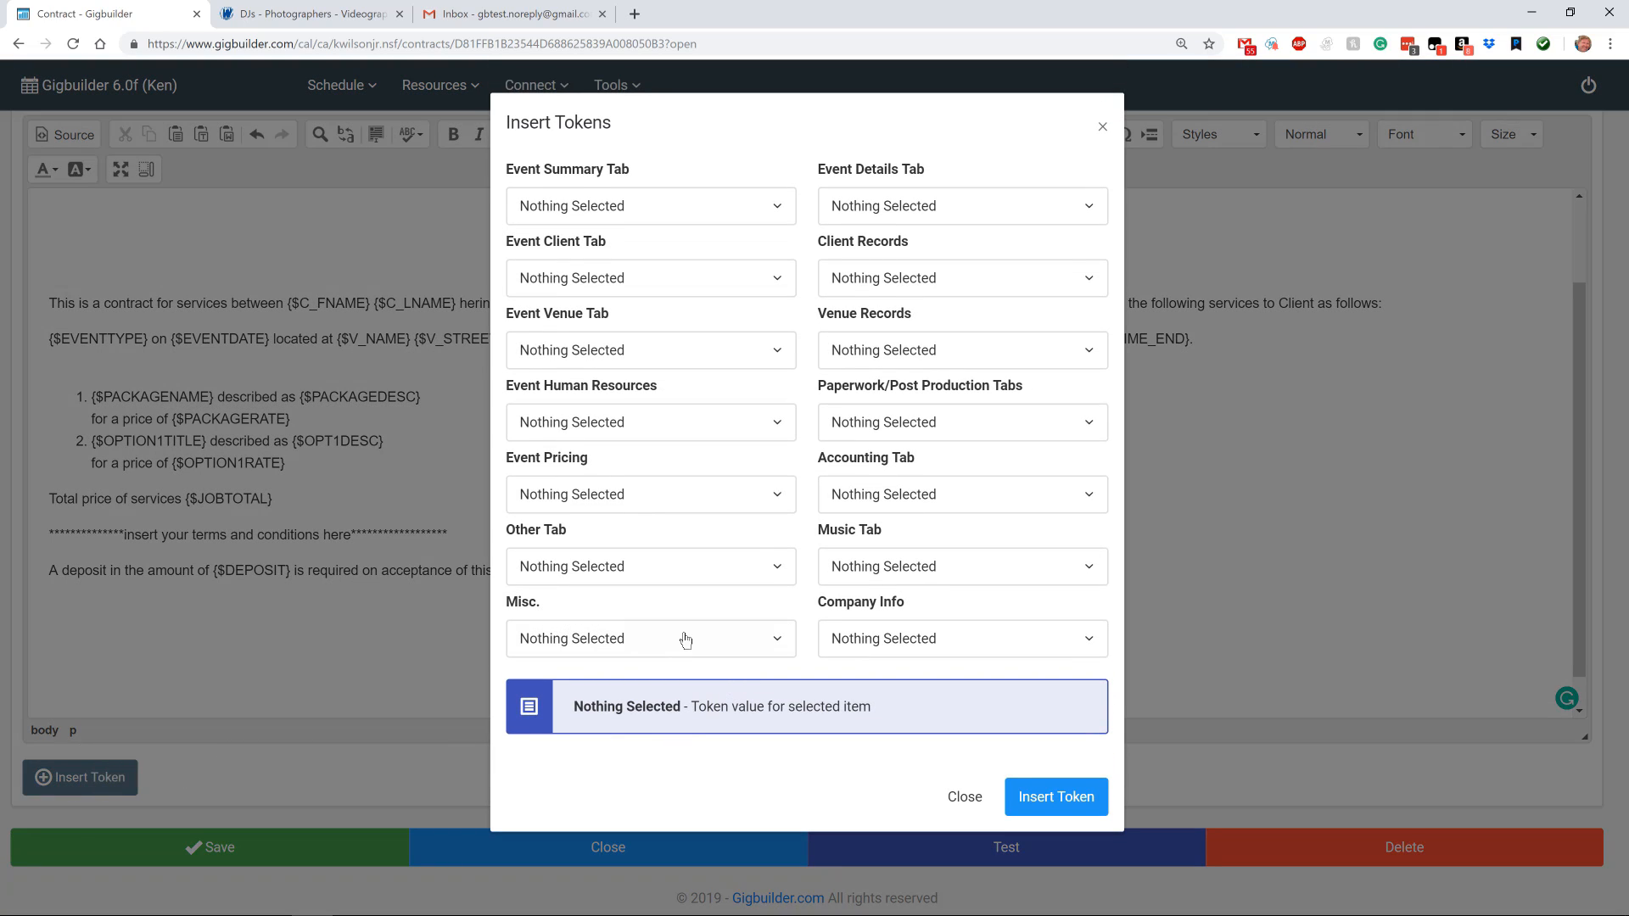
click(713, 639)
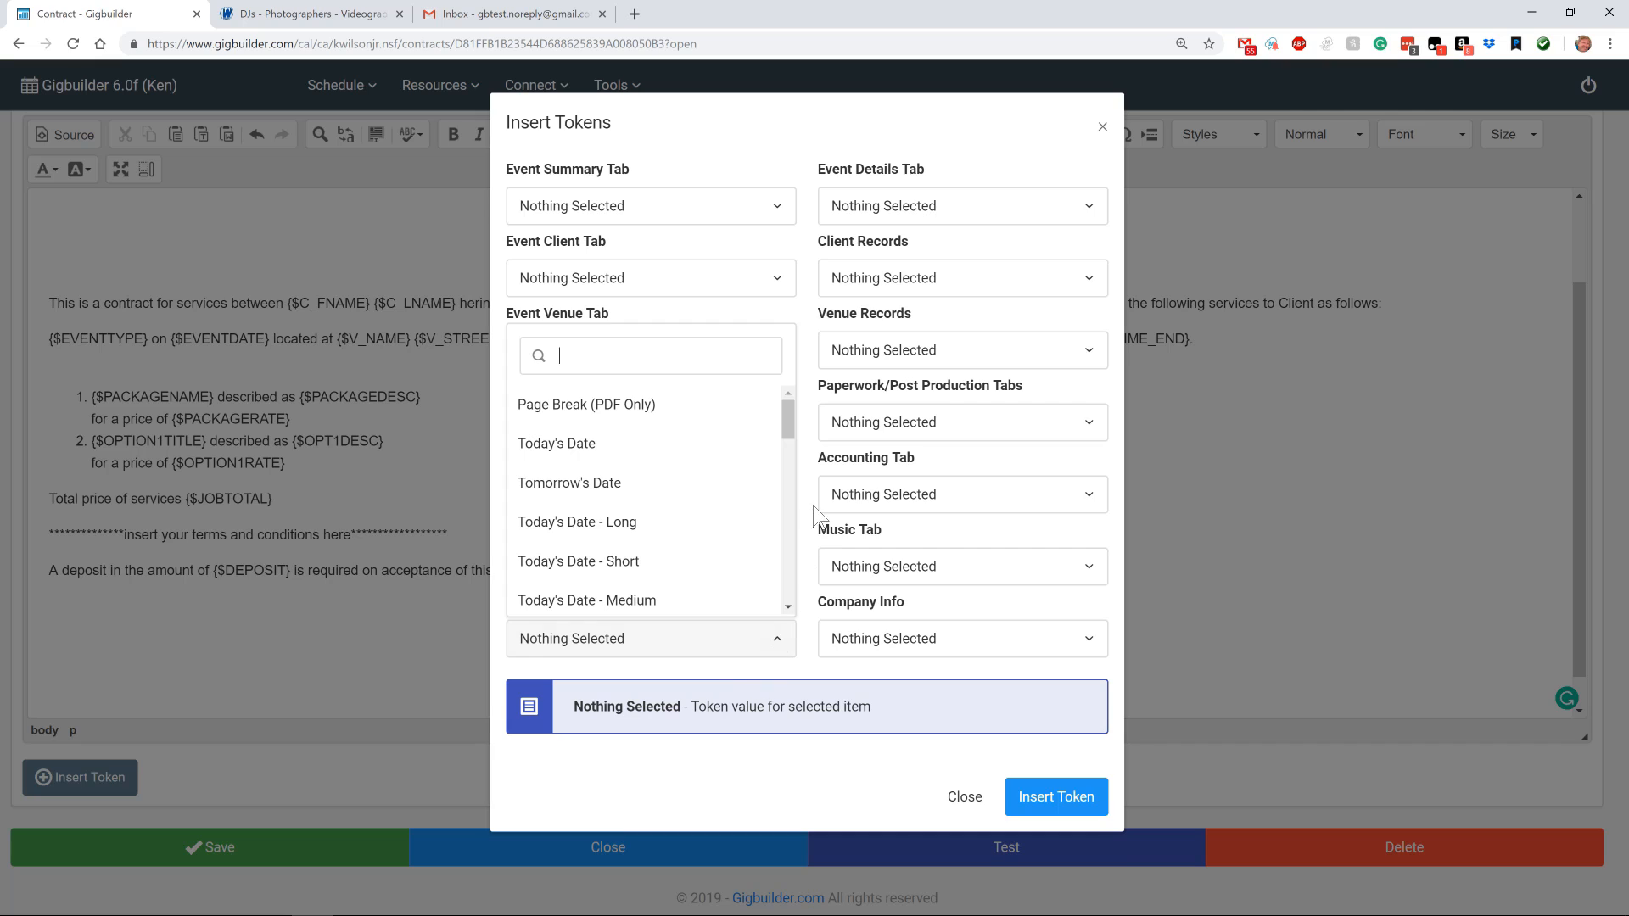
drag(786, 438, 774, 526)
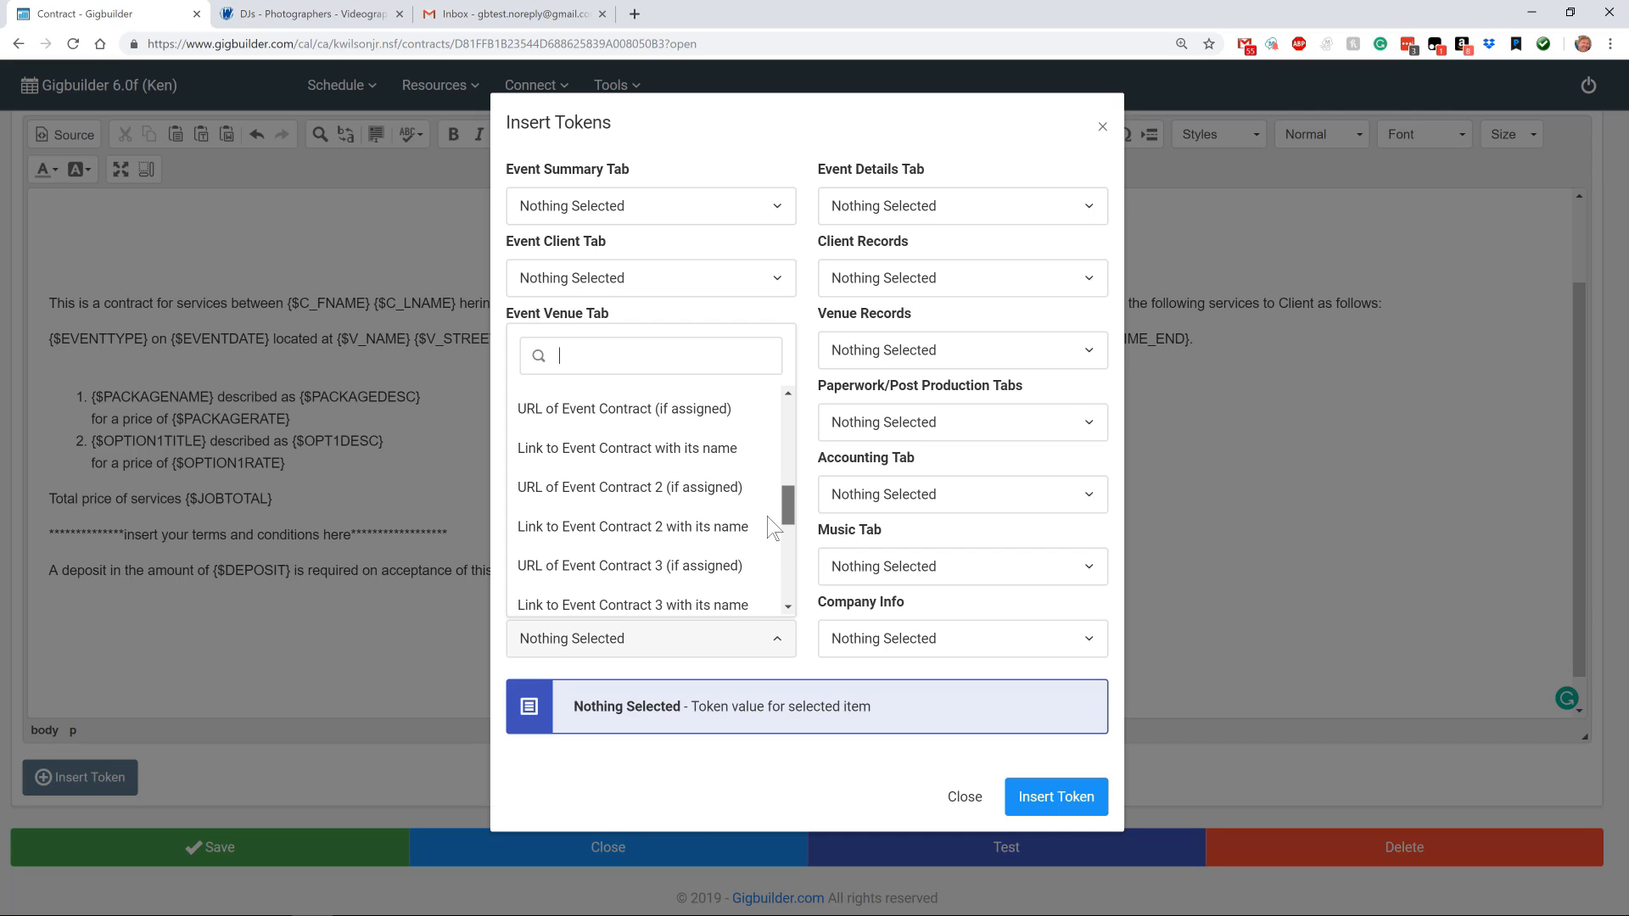
click(665, 450)
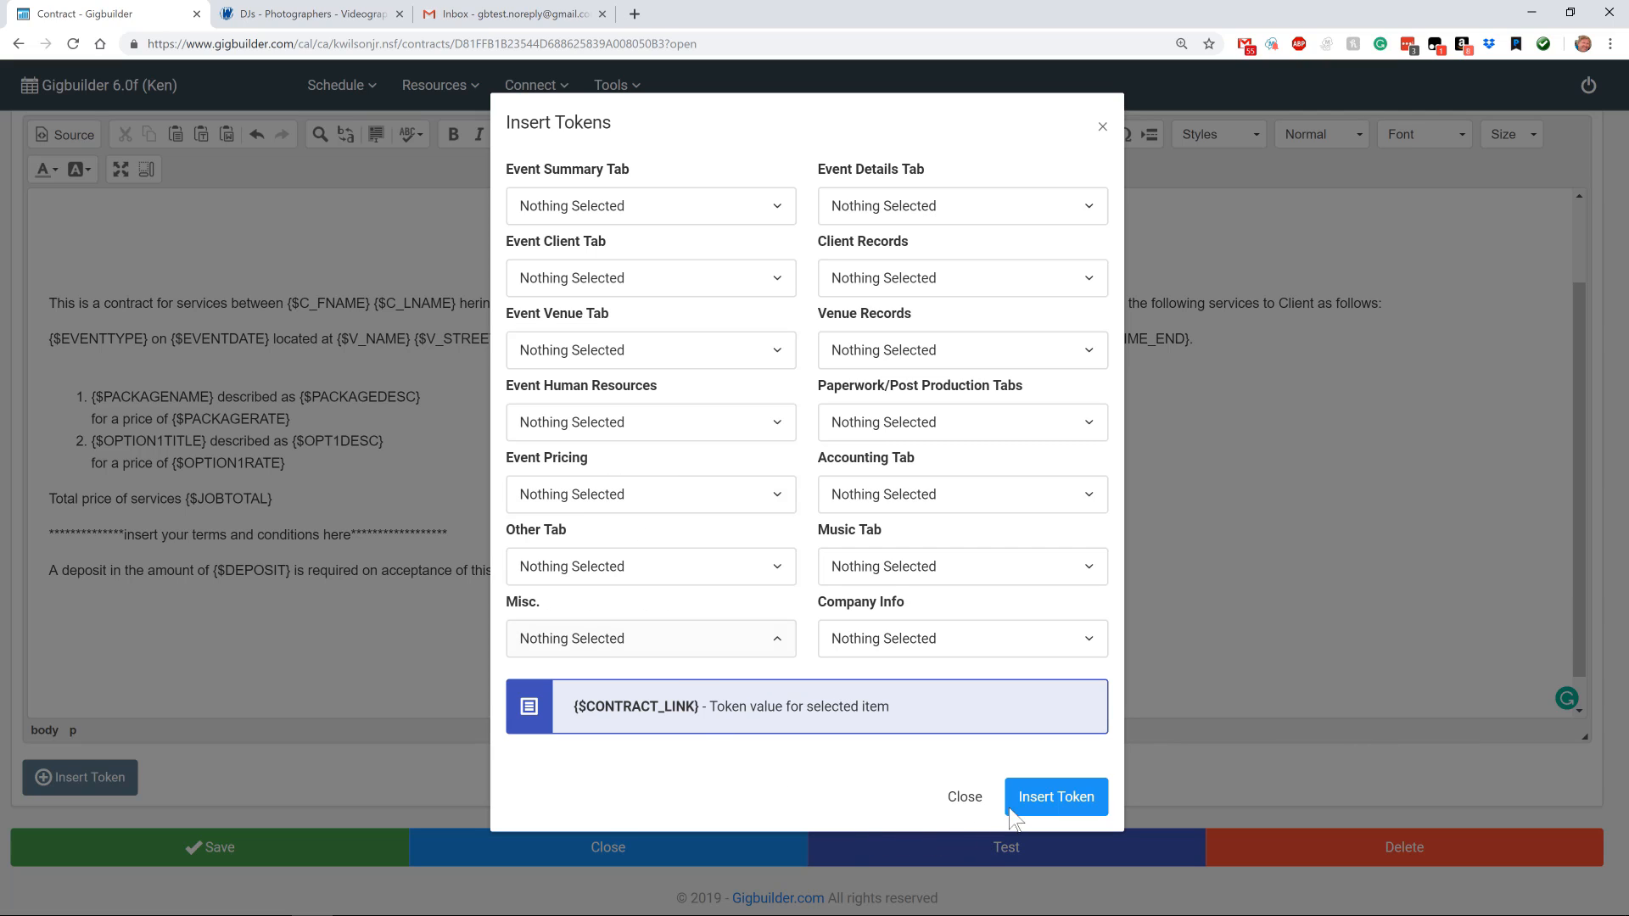
click(1055, 798)
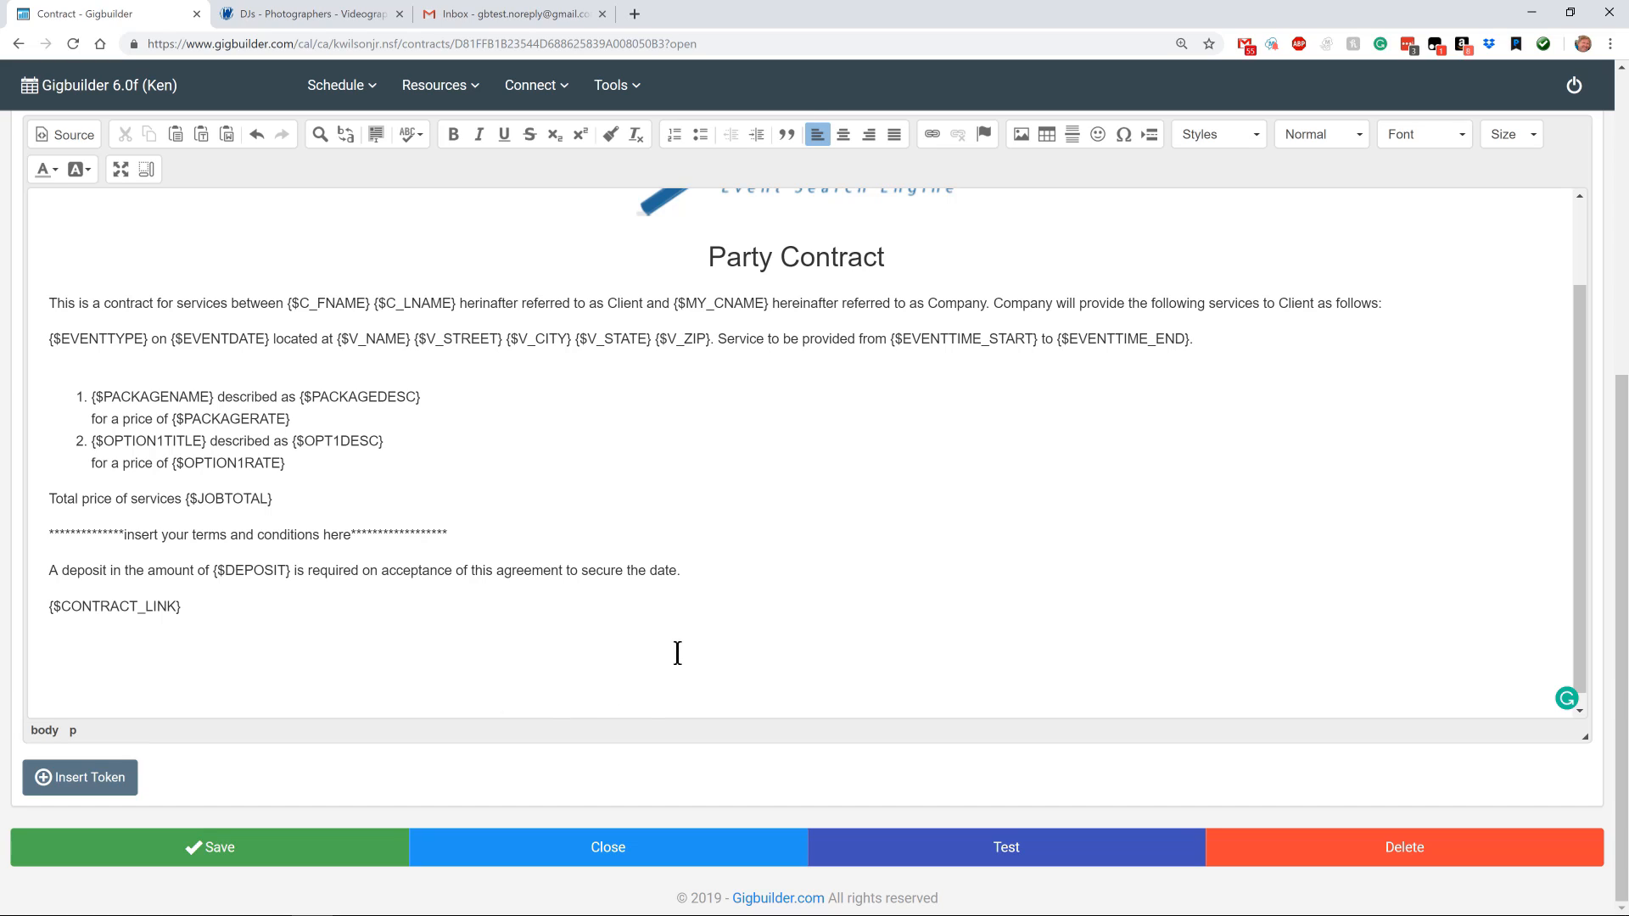
click(201, 848)
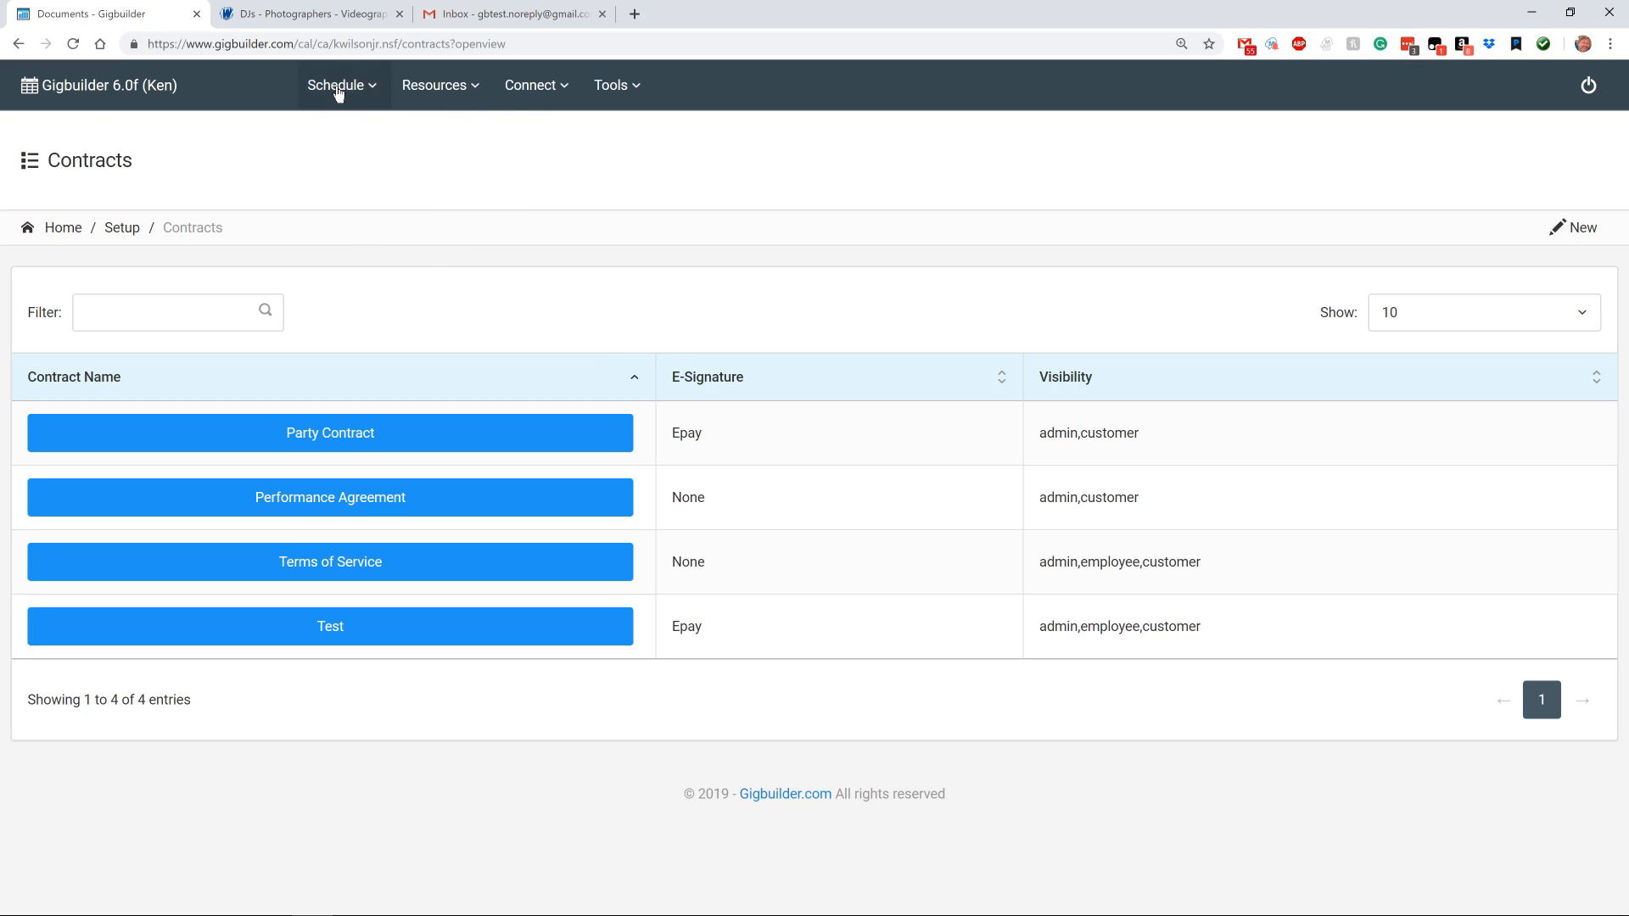
Step: Open the paperwork of the 01/01/2021 06:00 PM event from the list of all events
click(336, 92)
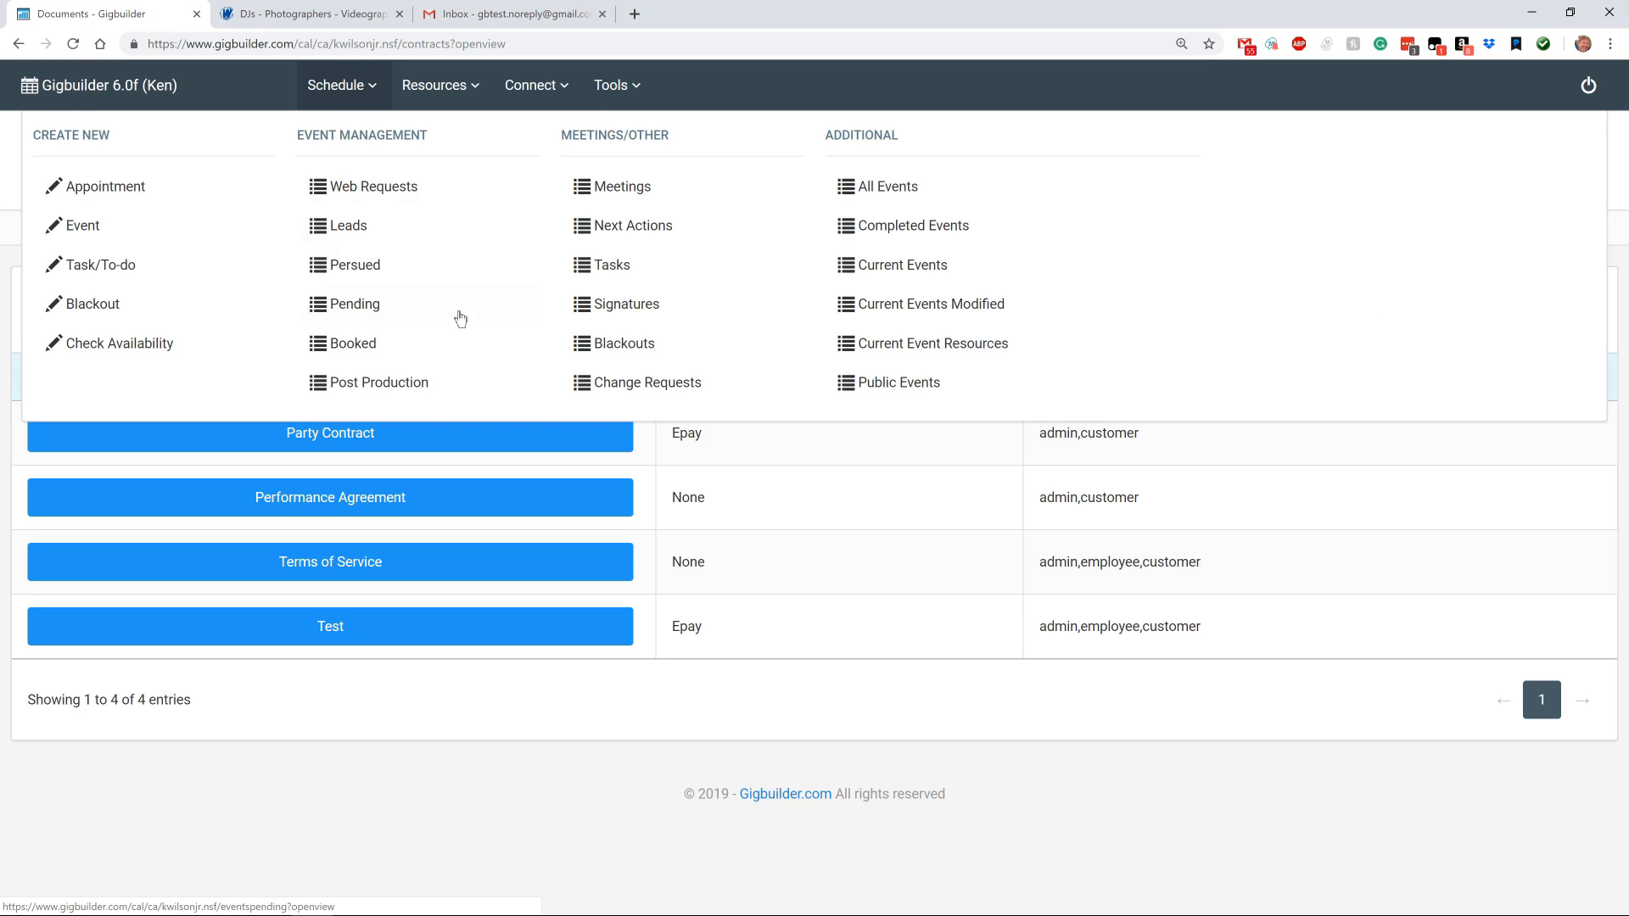
click(872, 188)
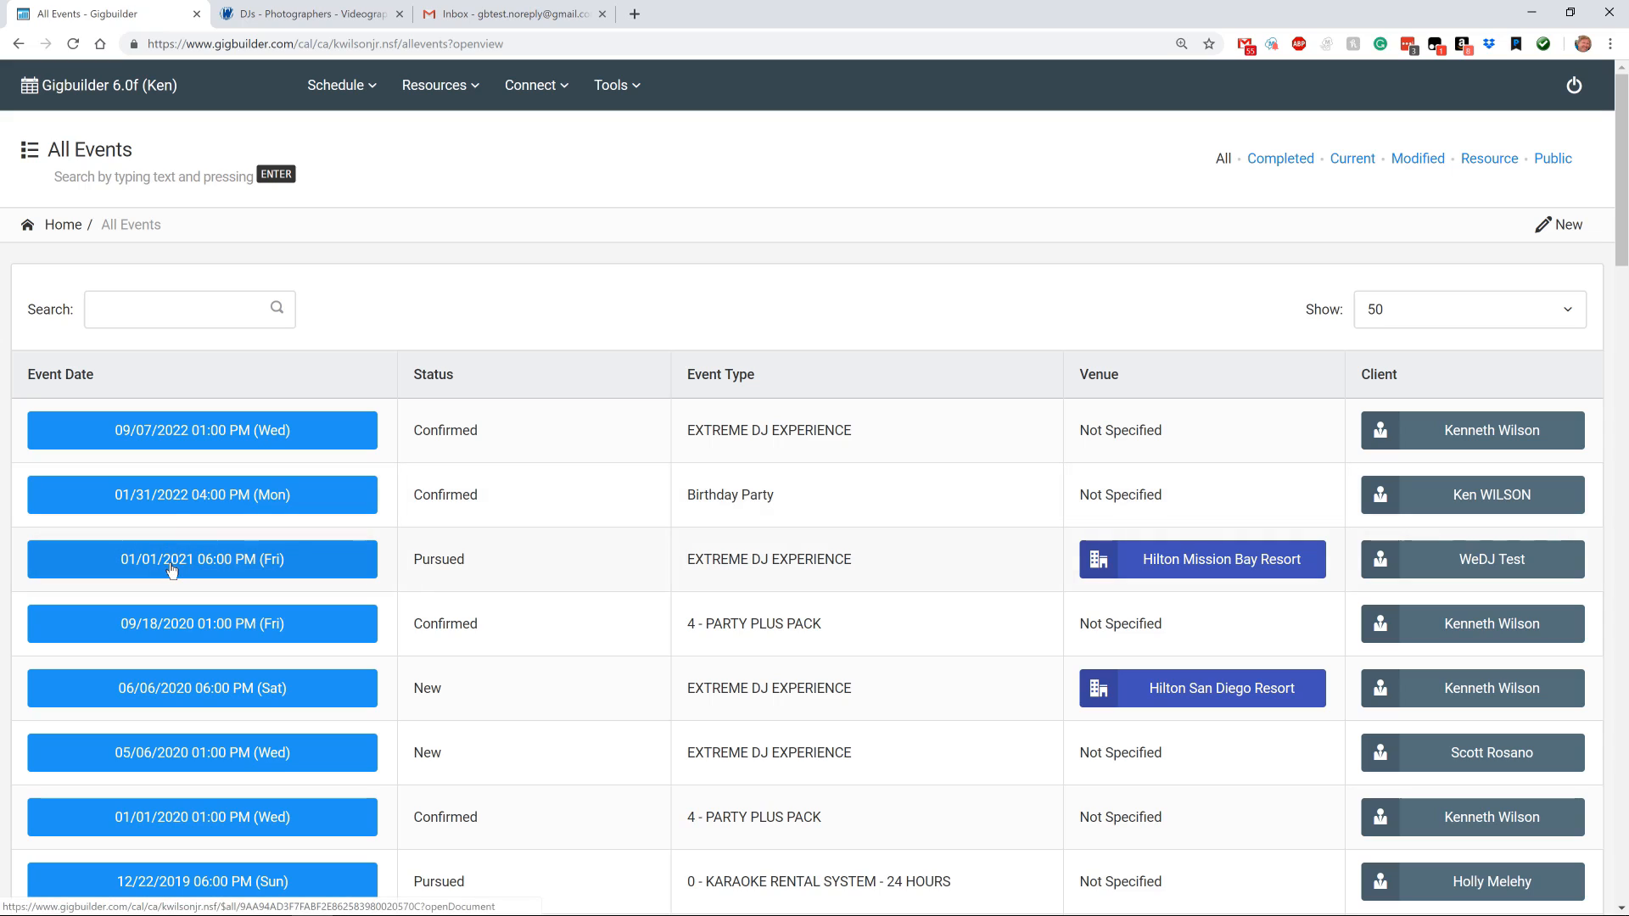
click(171, 570)
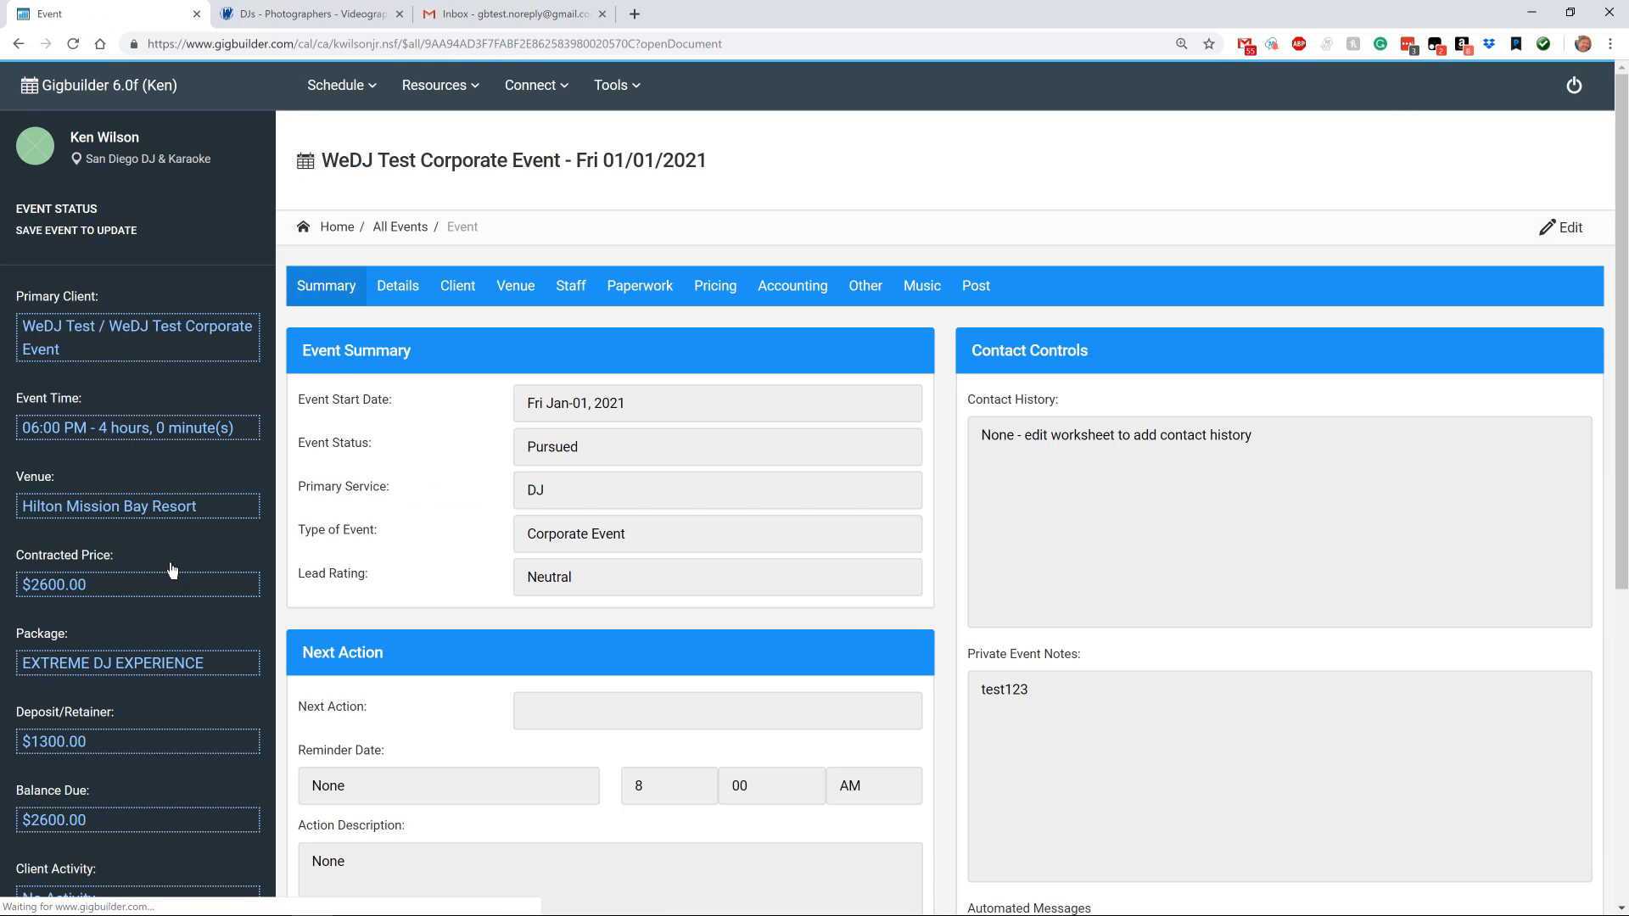
click(638, 290)
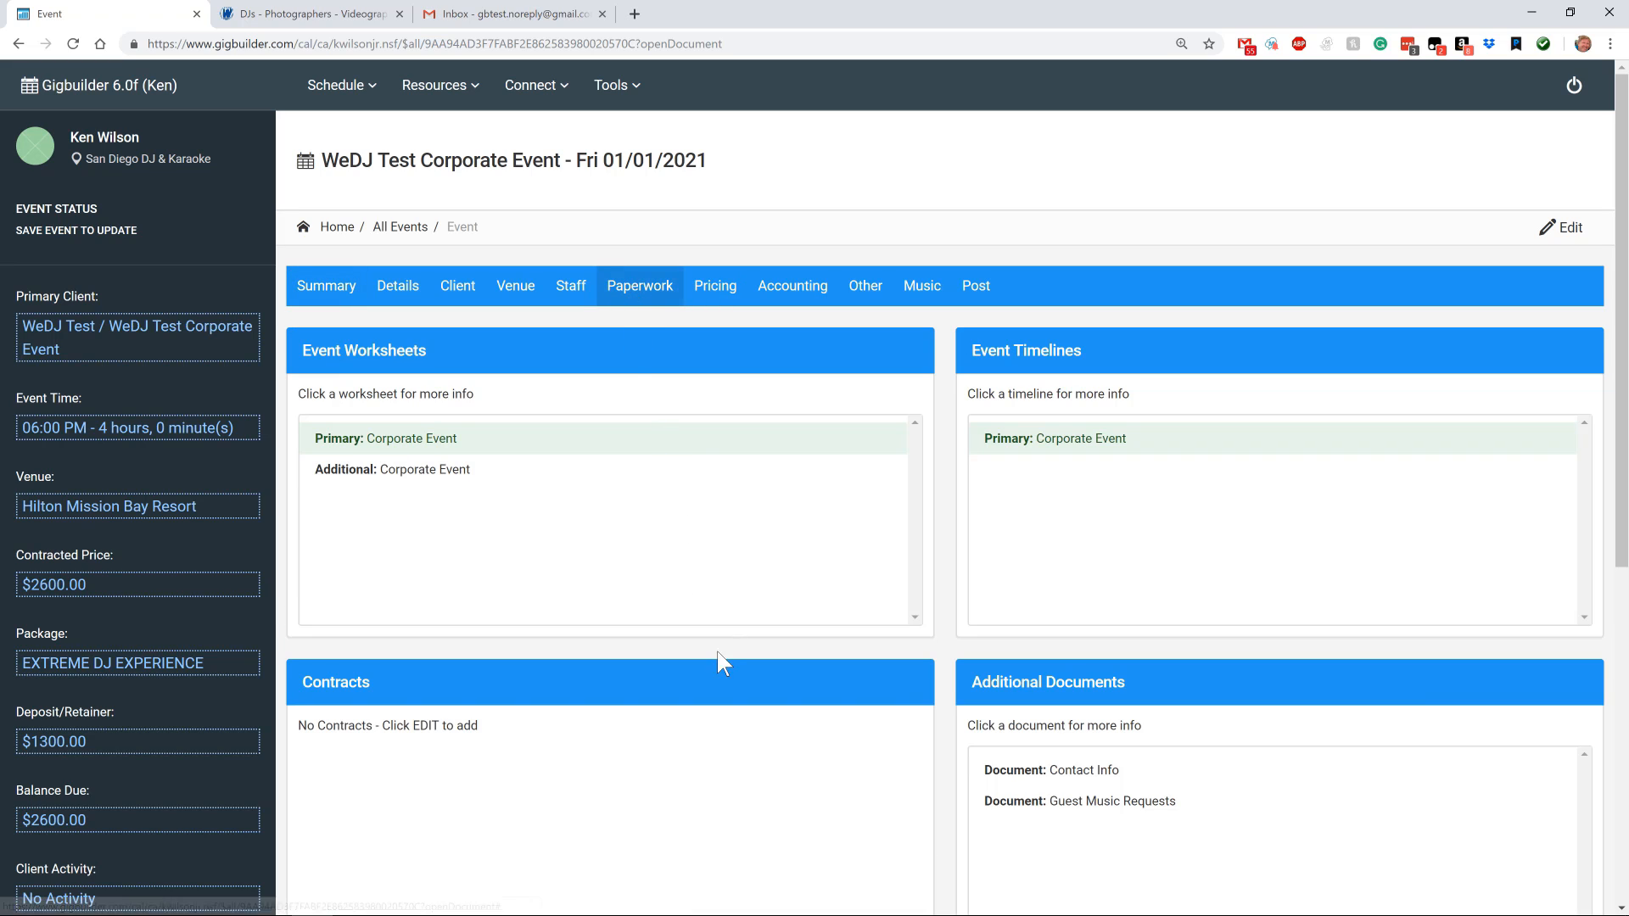
scroll(716, 649, down, 3)
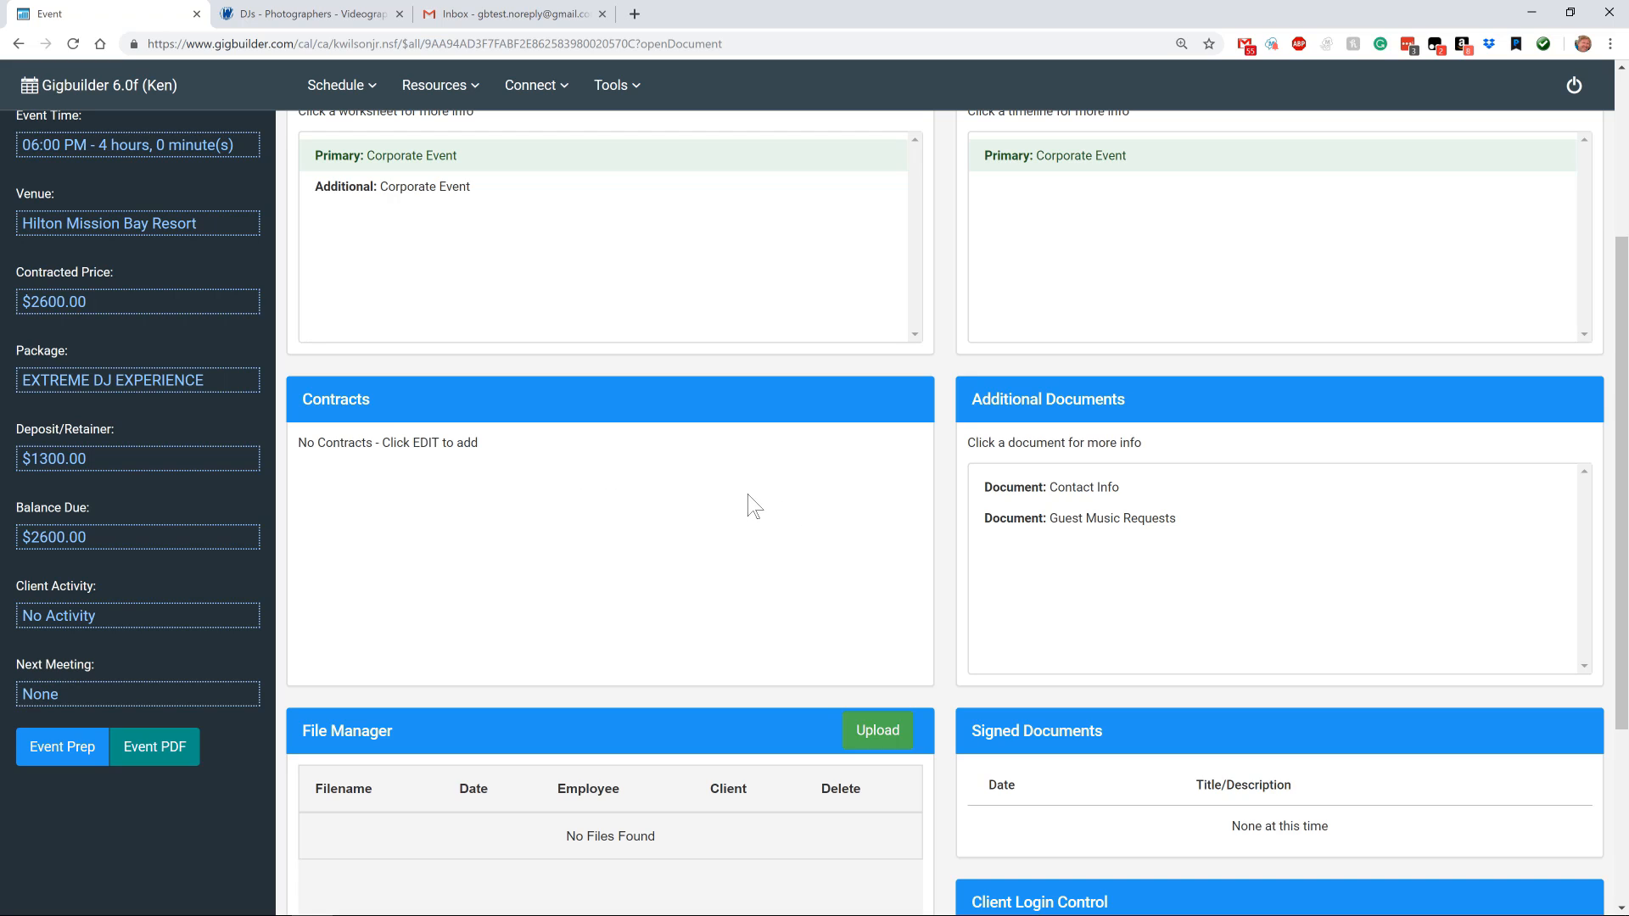
scroll(754, 504, up, 3)
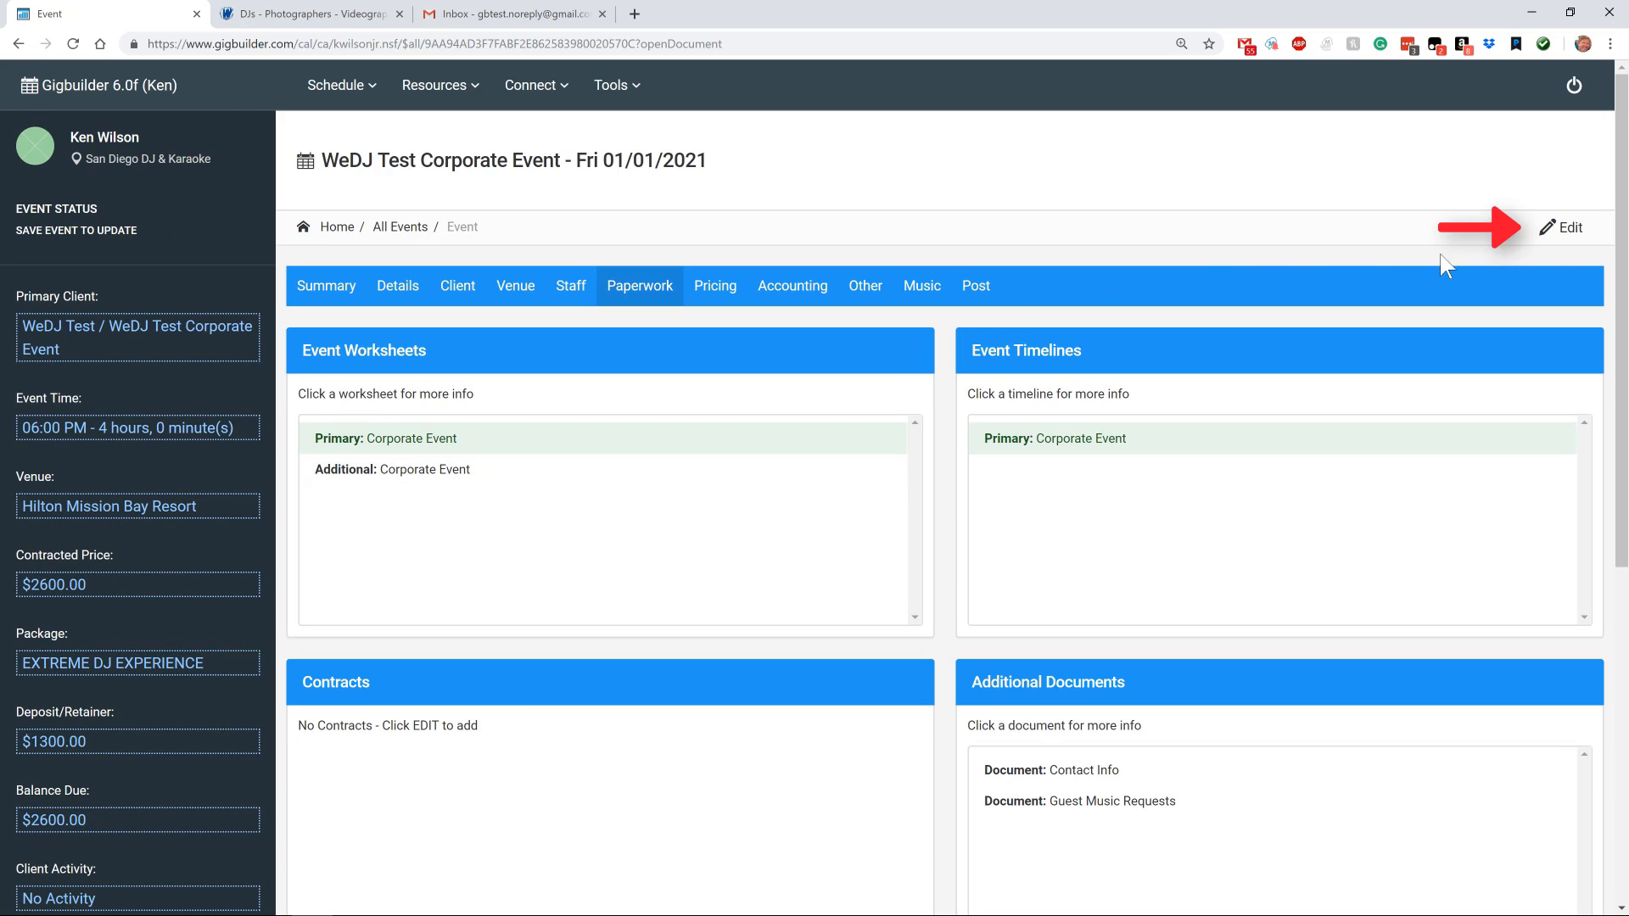
Step: Edit the event and set its primary event contract to Party Contract
click(1574, 234)
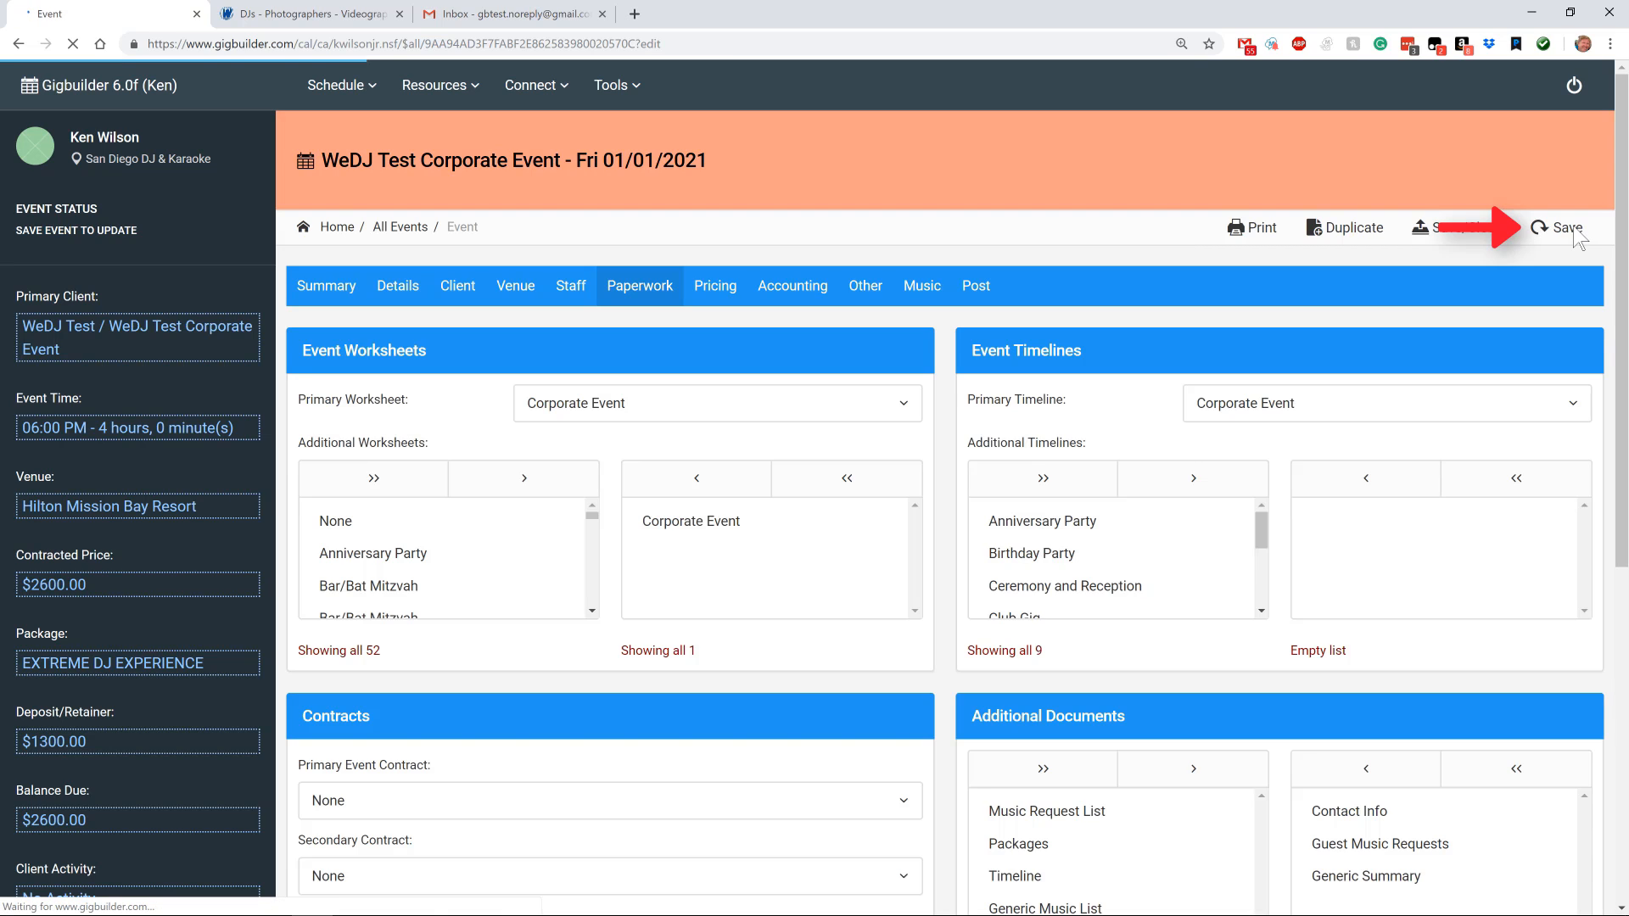
scroll(782, 594, down, 3)
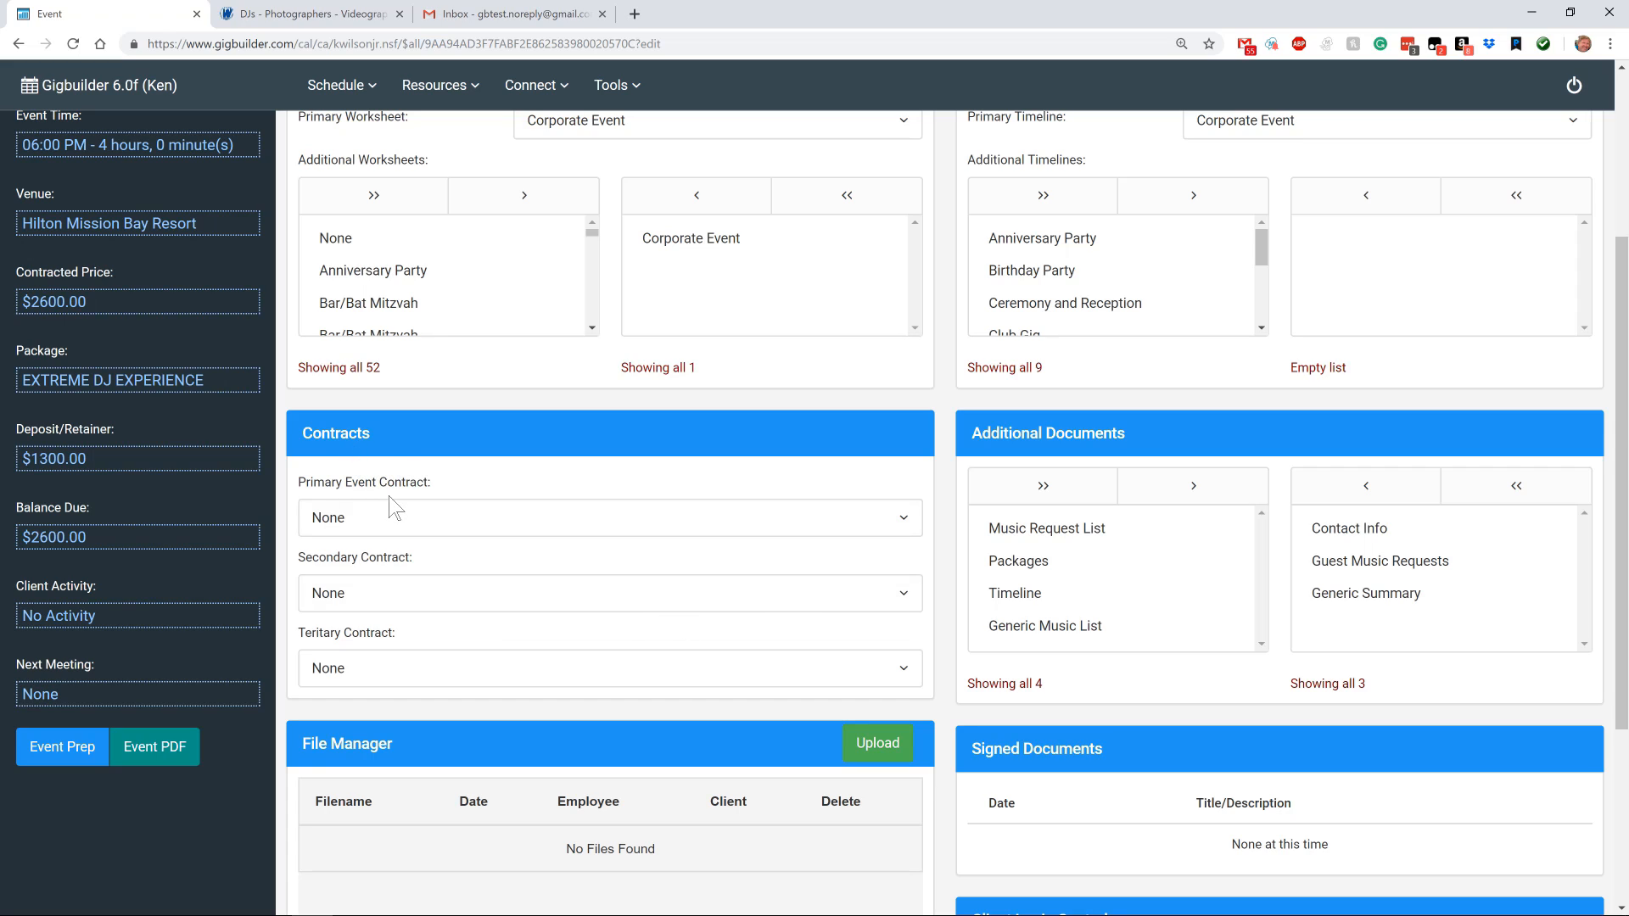
click(517, 526)
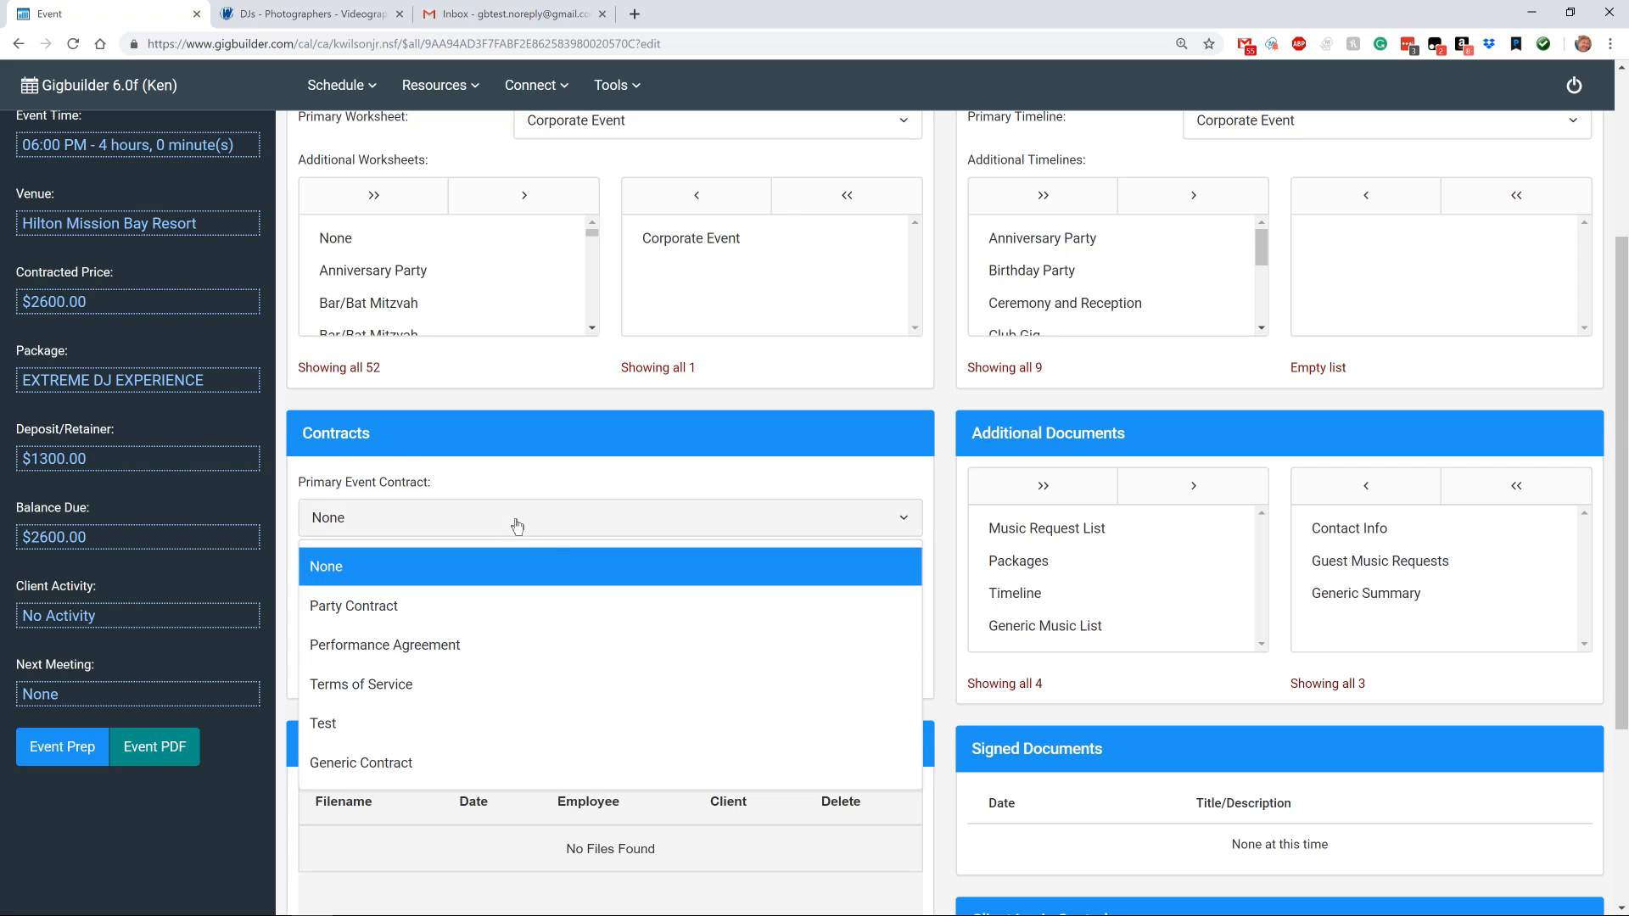
click(367, 607)
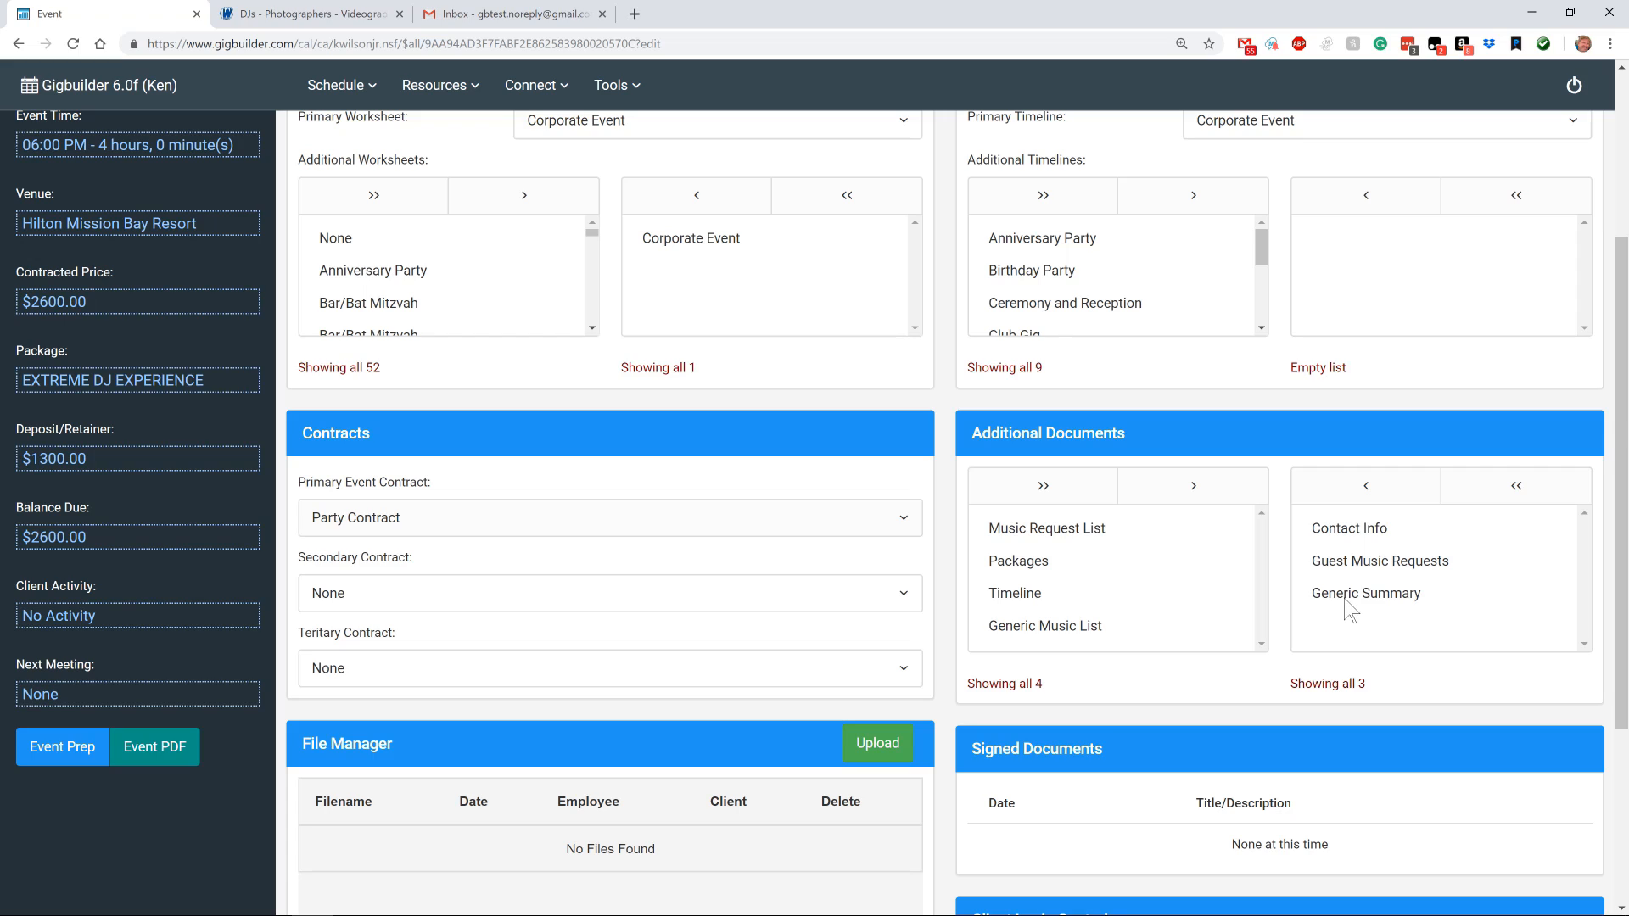
Step: Add Generic Music List and Music Request List to the event's additional documents, and save and close the event
click(1069, 627)
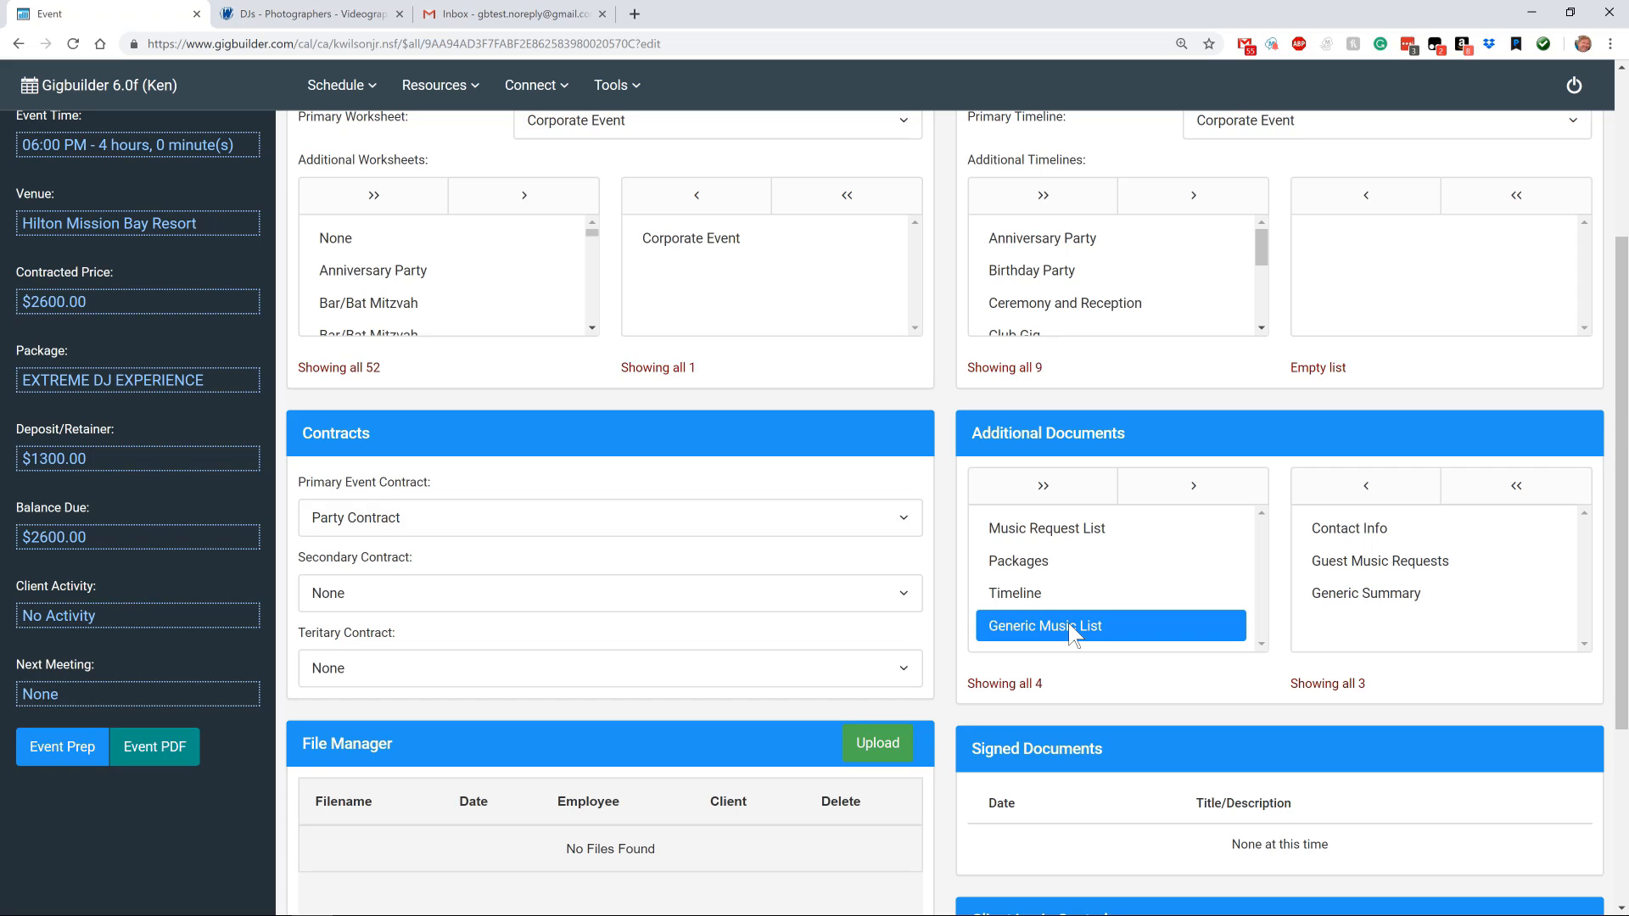
click(1196, 490)
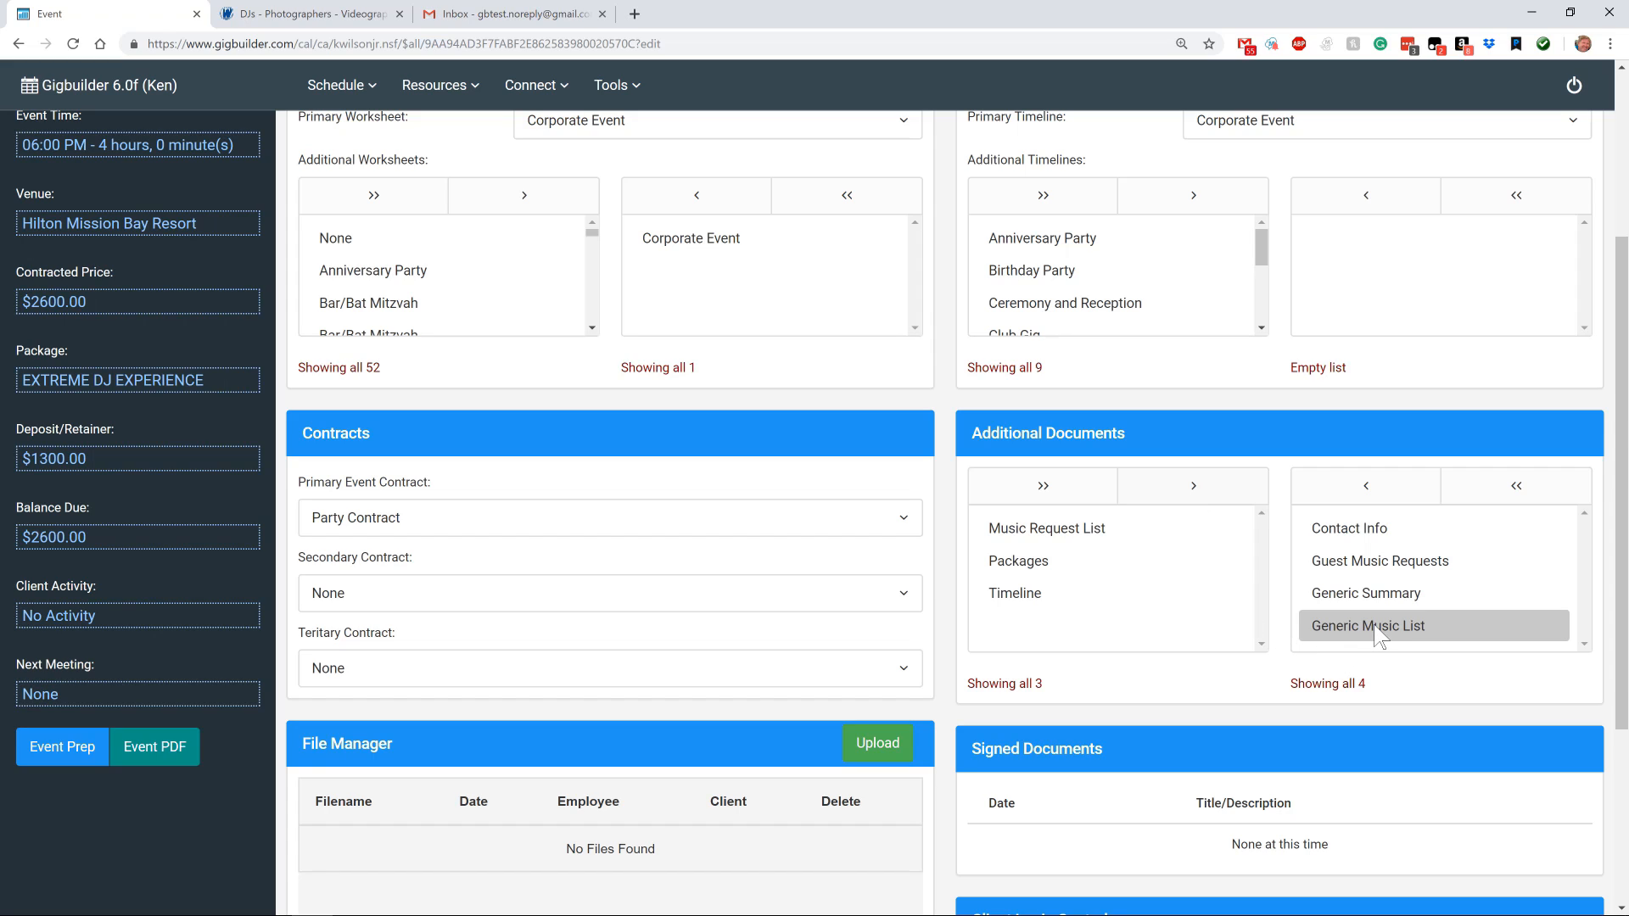
click(1071, 535)
click(1208, 489)
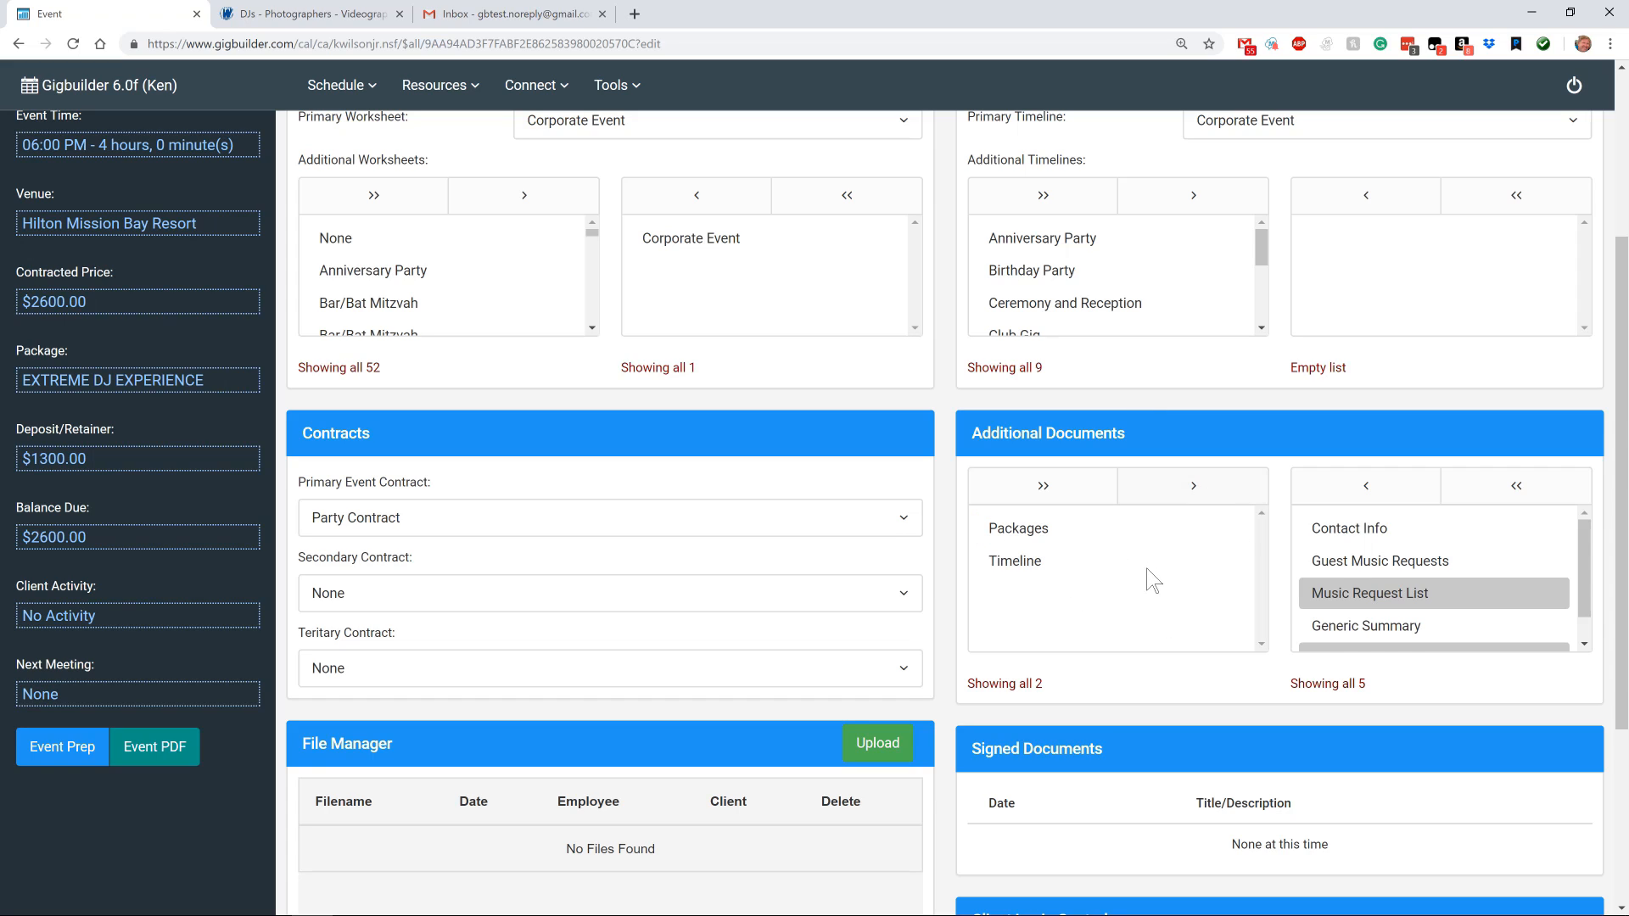
scroll(1154, 582, up, 3)
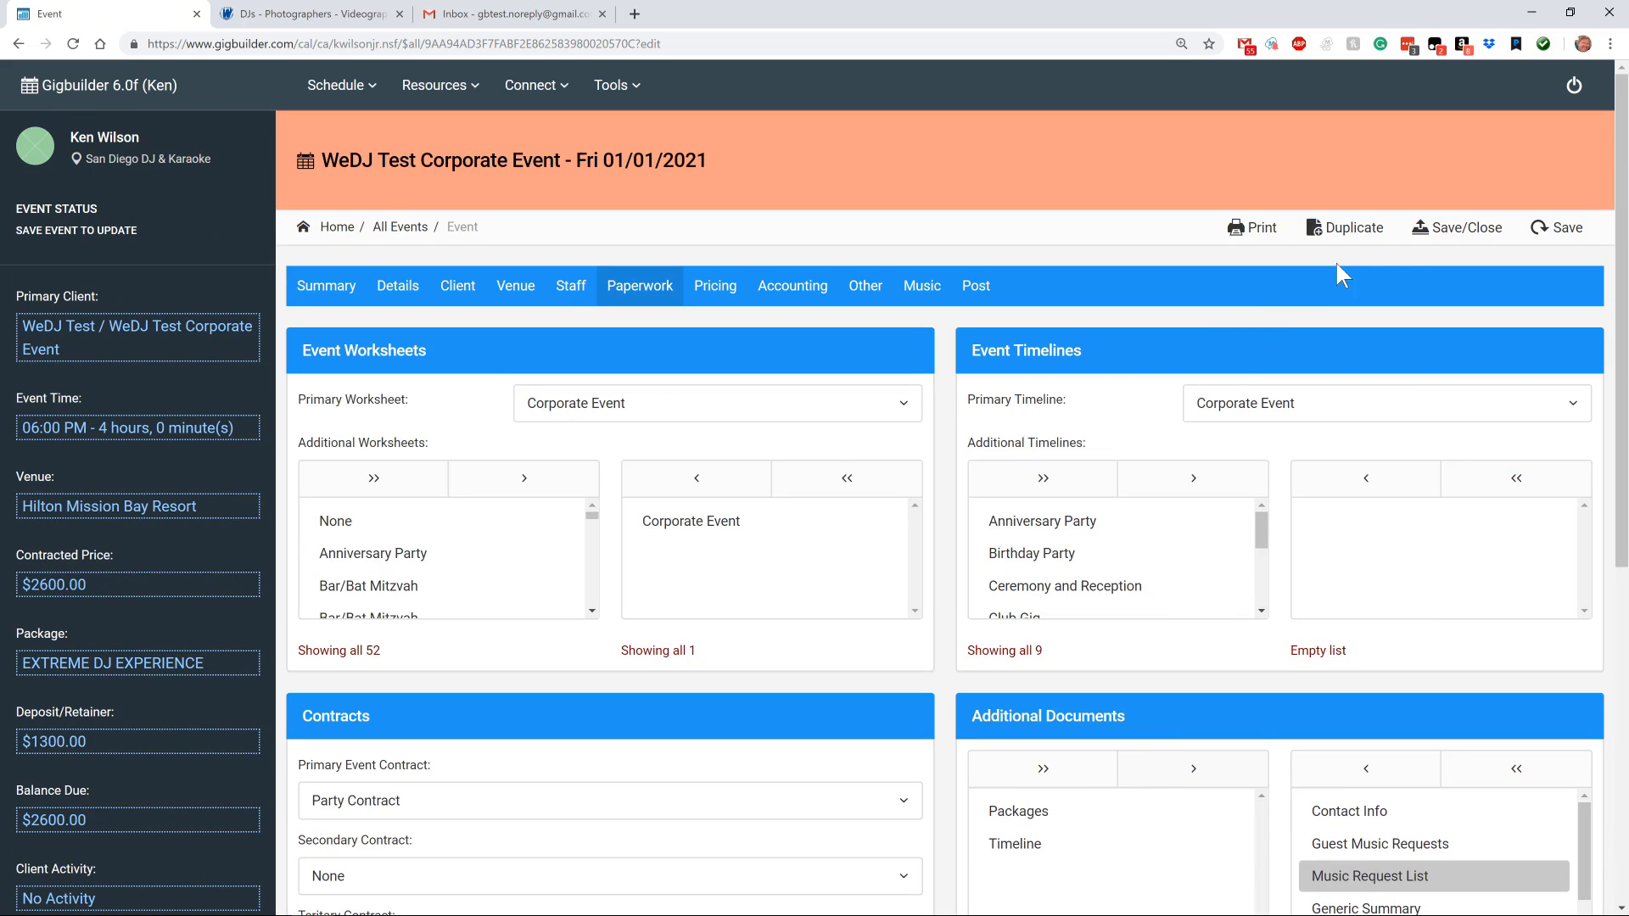
click(1557, 239)
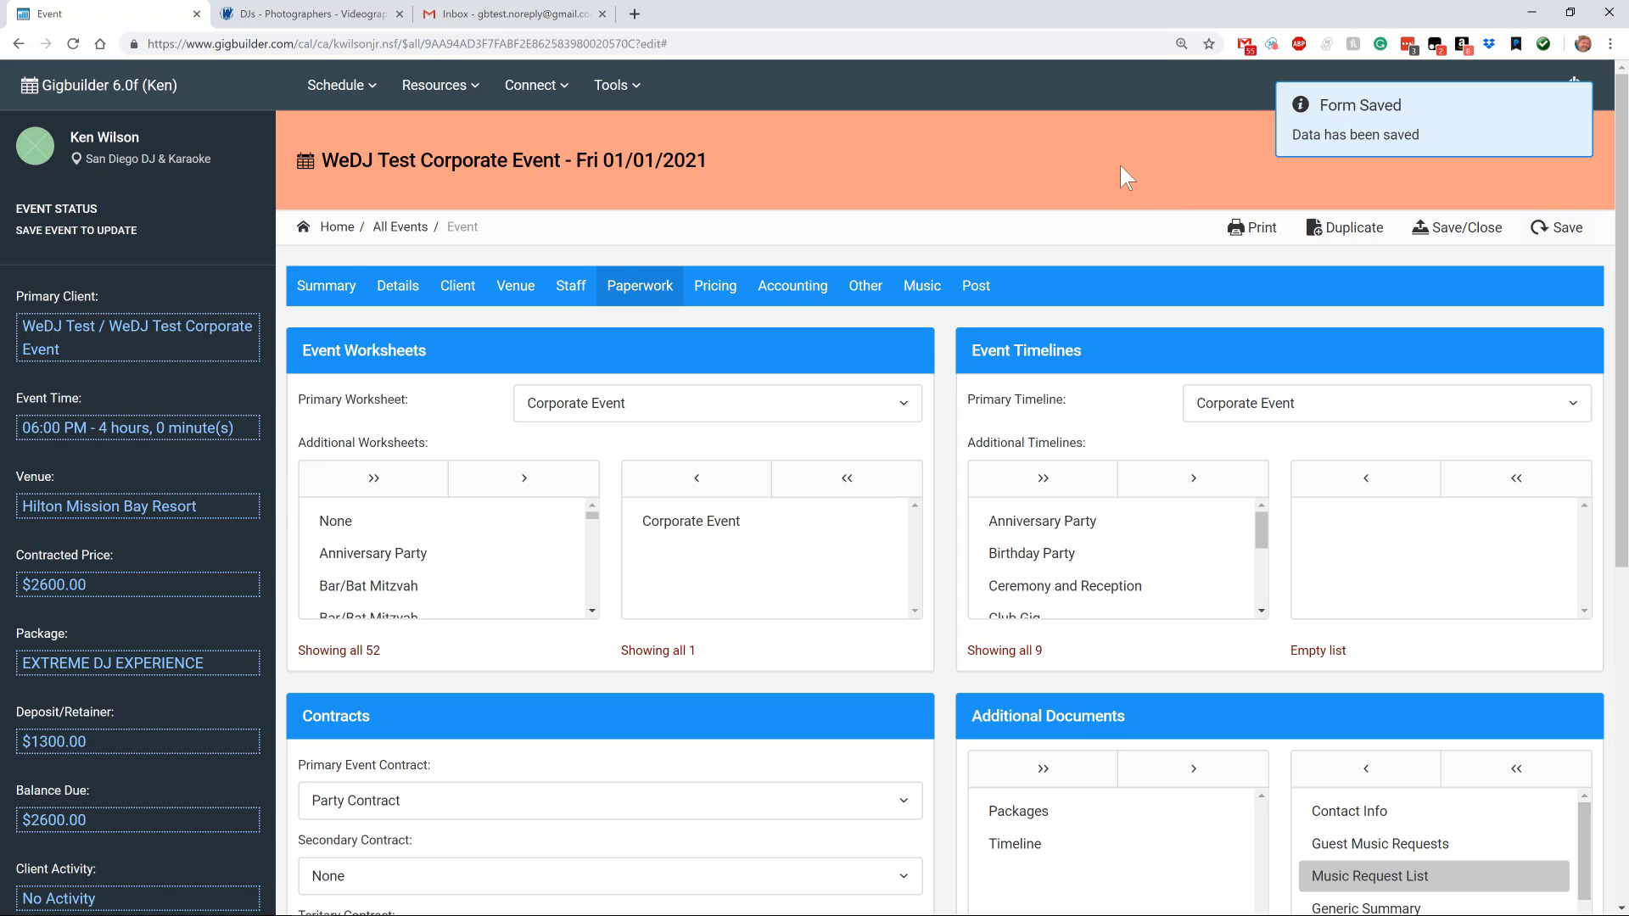
click(1454, 229)
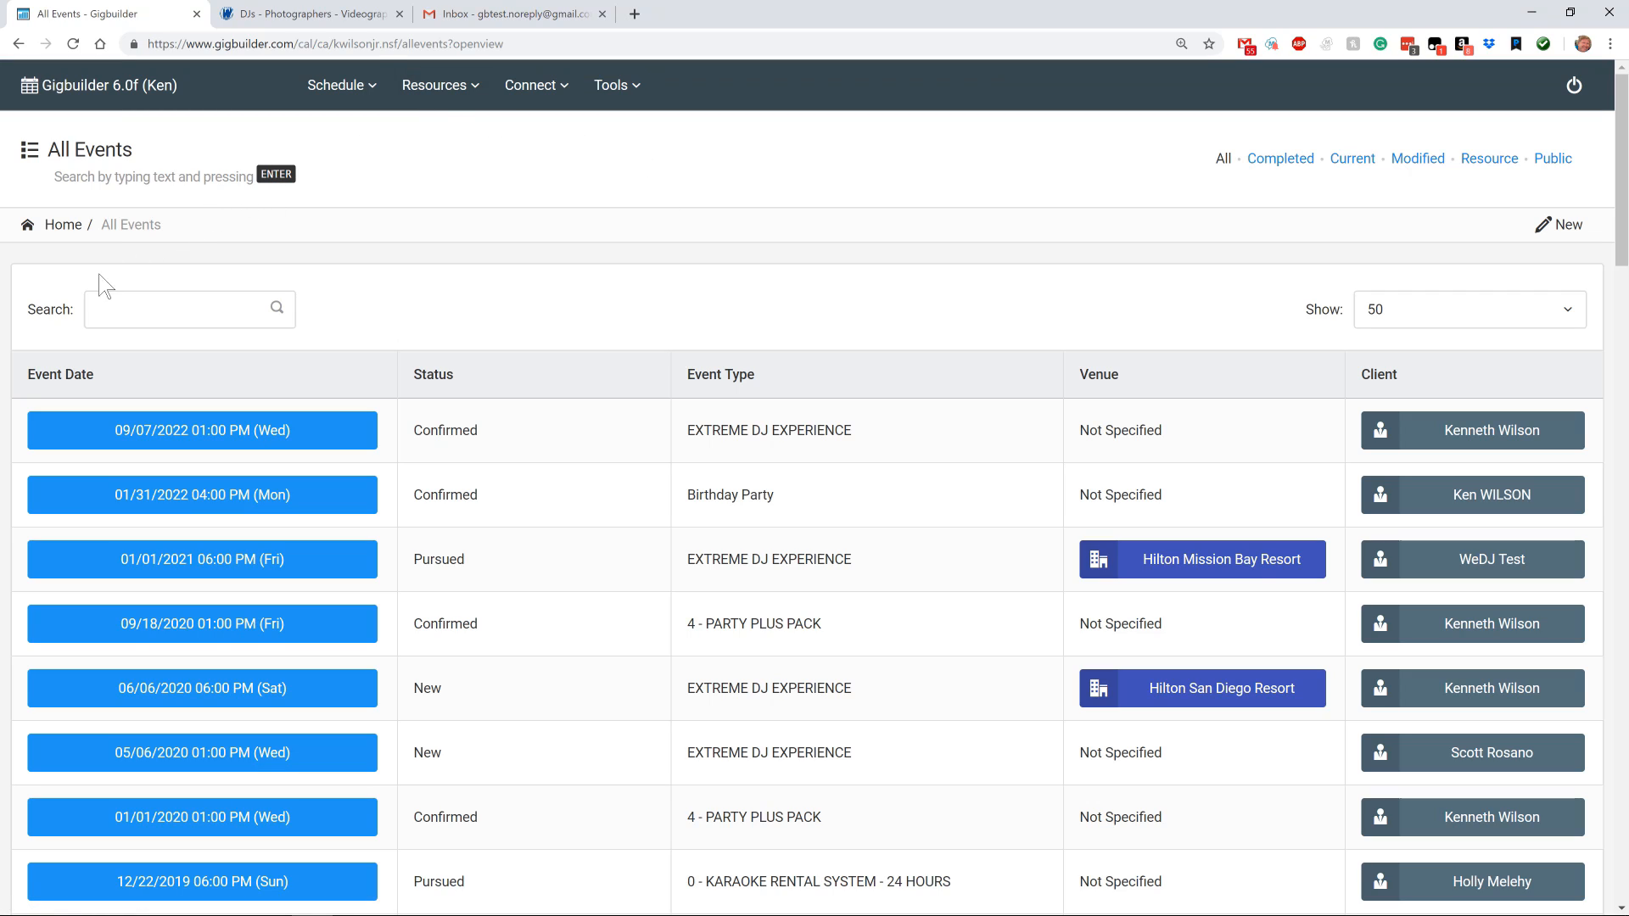
Step: Reopen the 01/01/2021 event and start a new email to its primary client
click(180, 566)
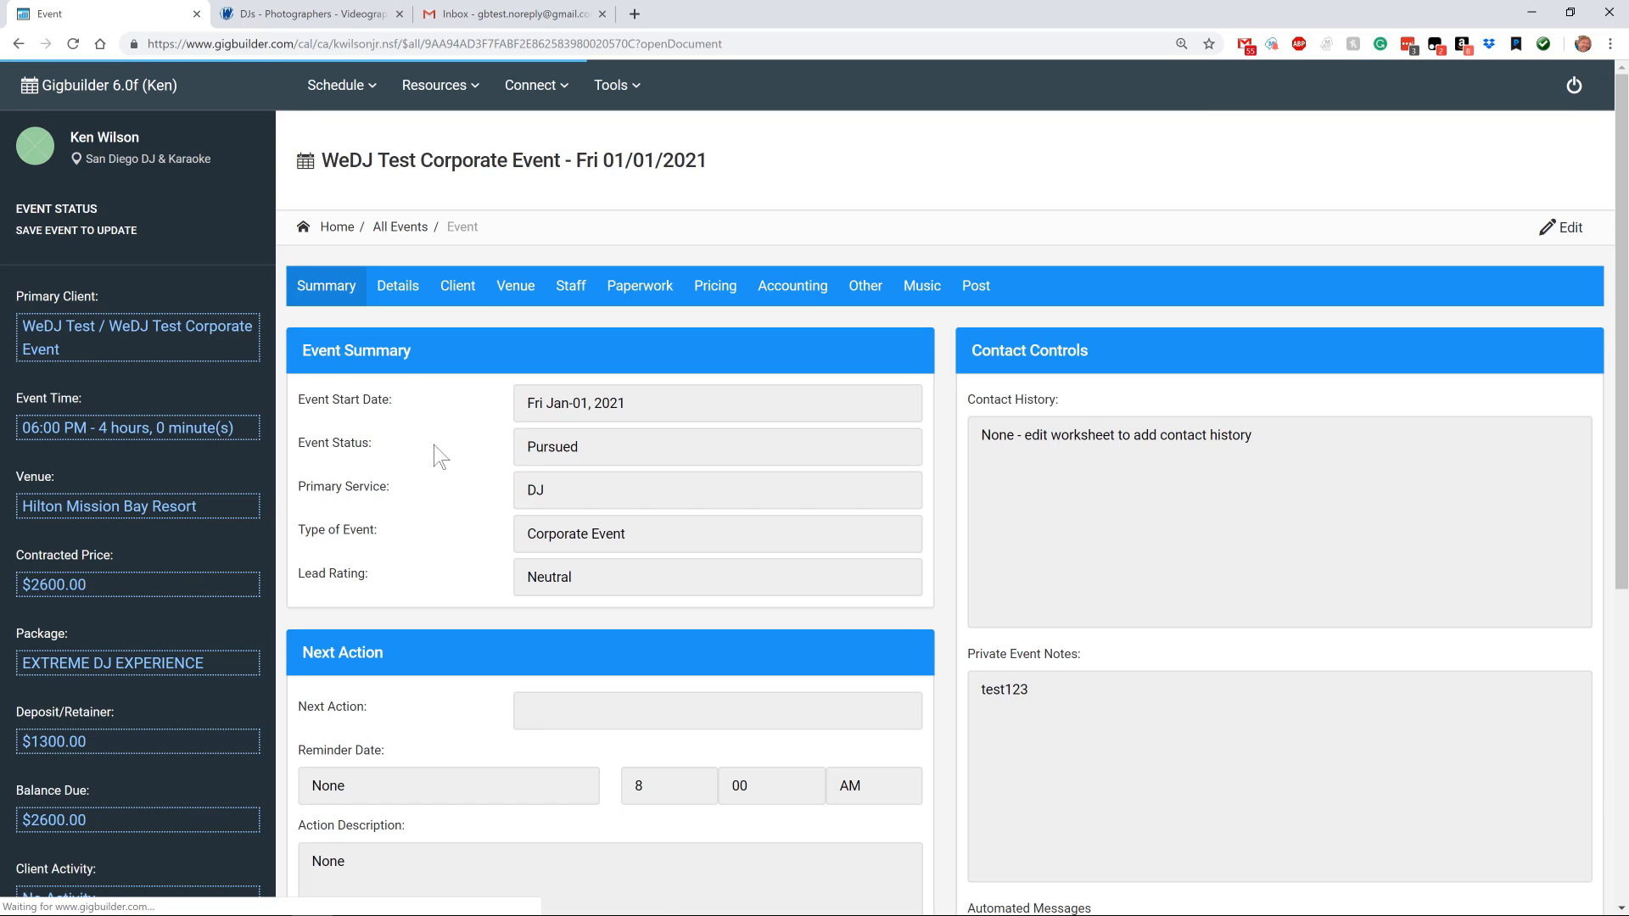
click(456, 291)
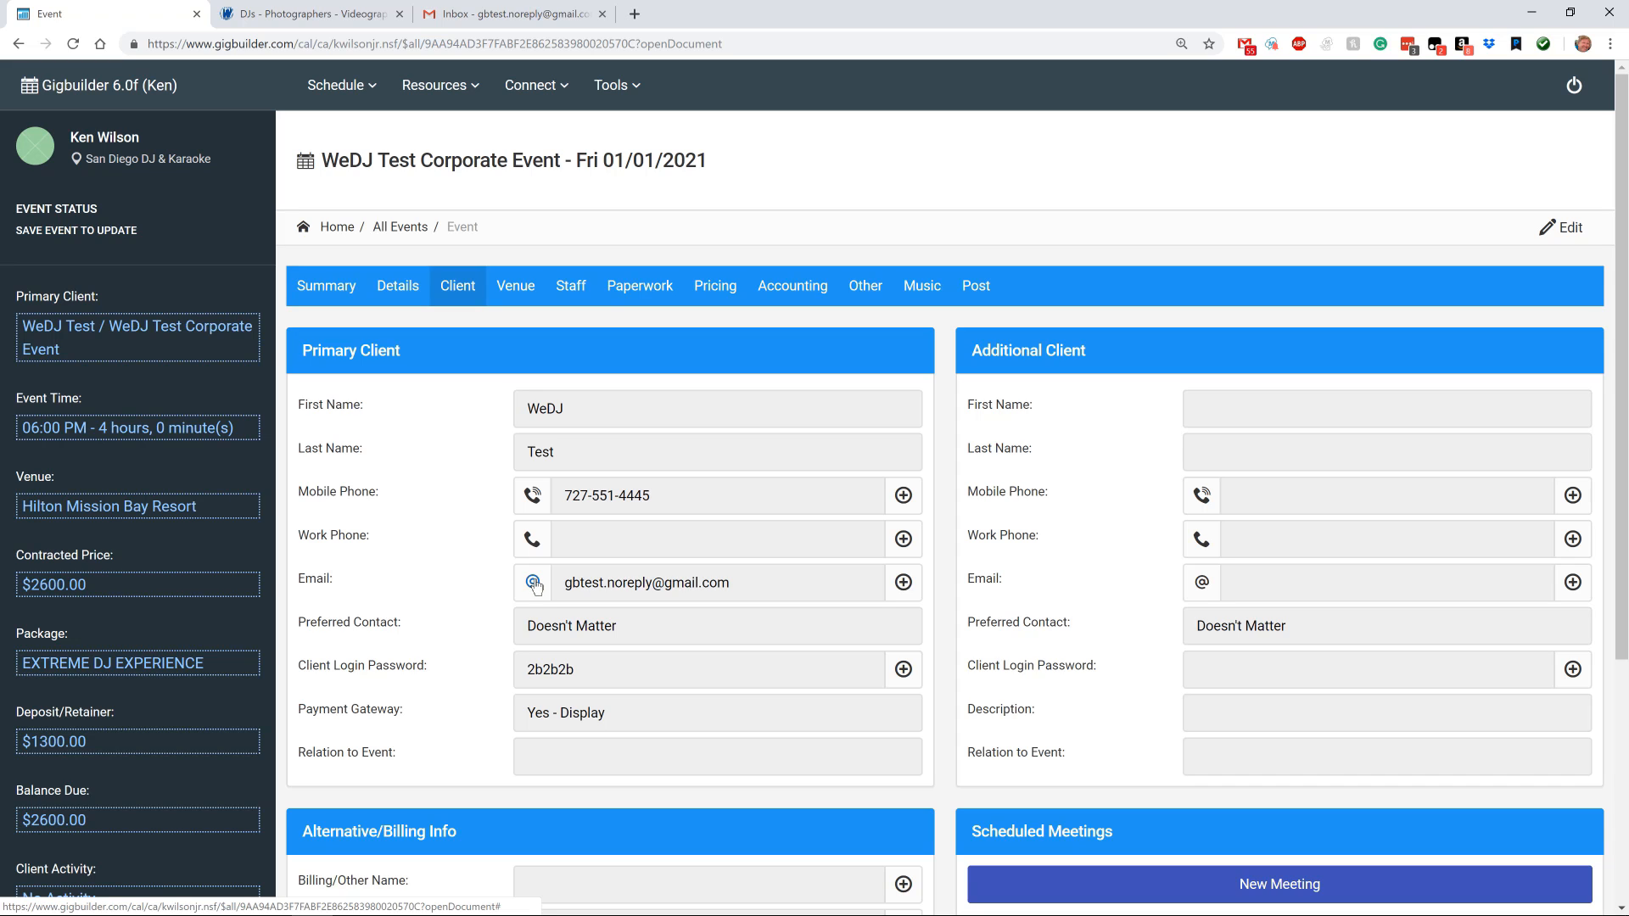
click(530, 591)
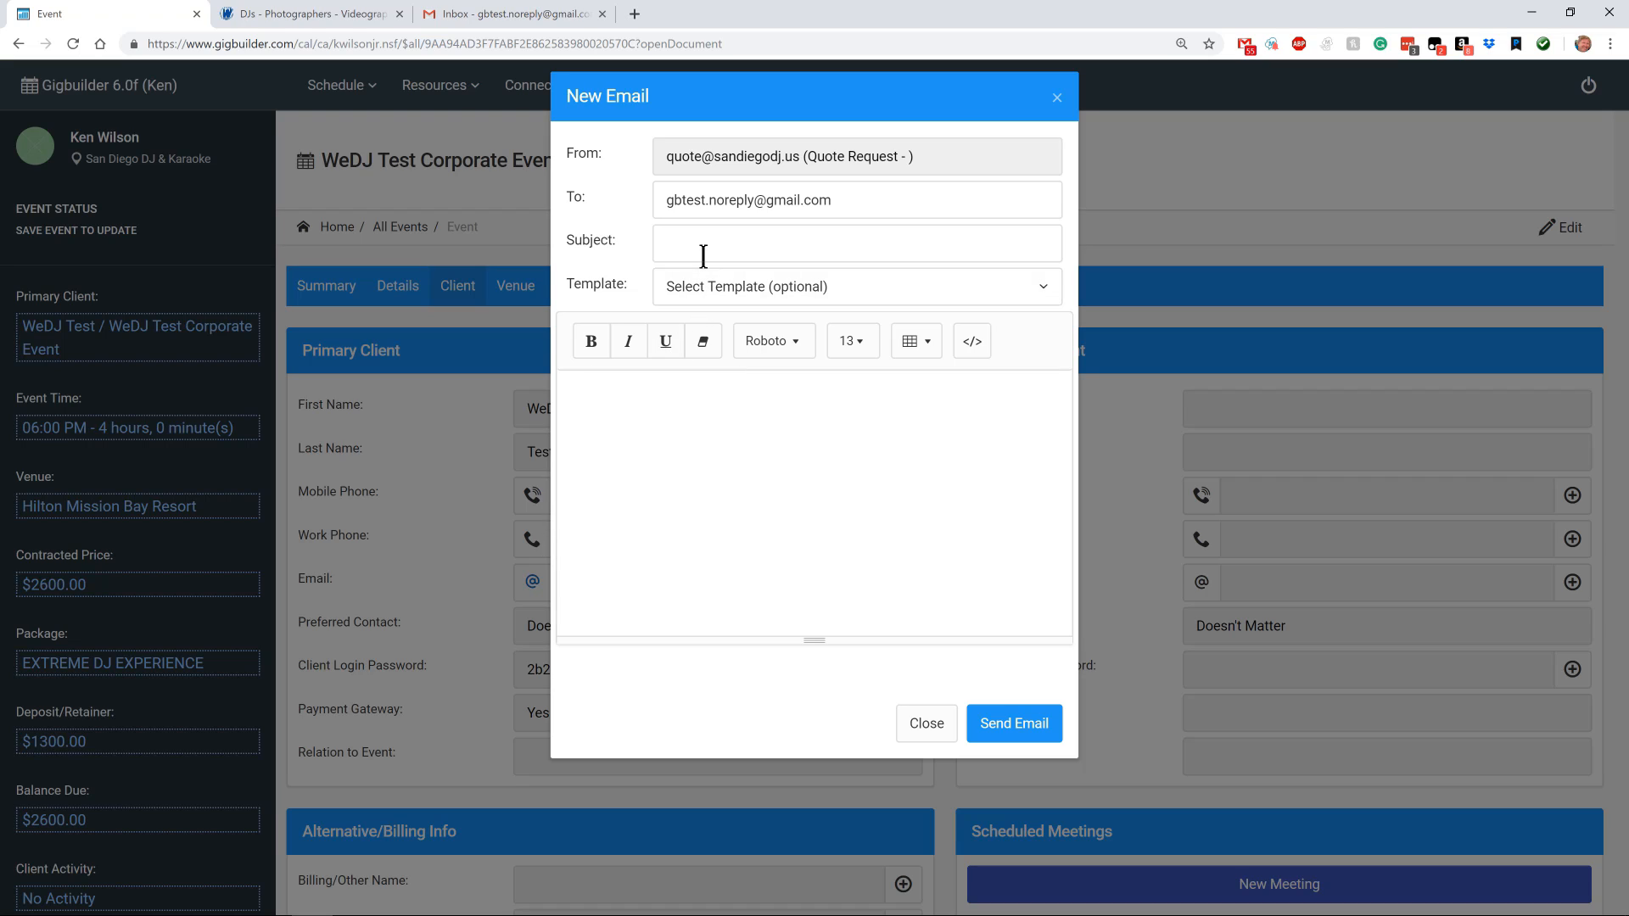
Step: Fill the email from the Party Contract template and set its subject to "Party Contract"
click(727, 295)
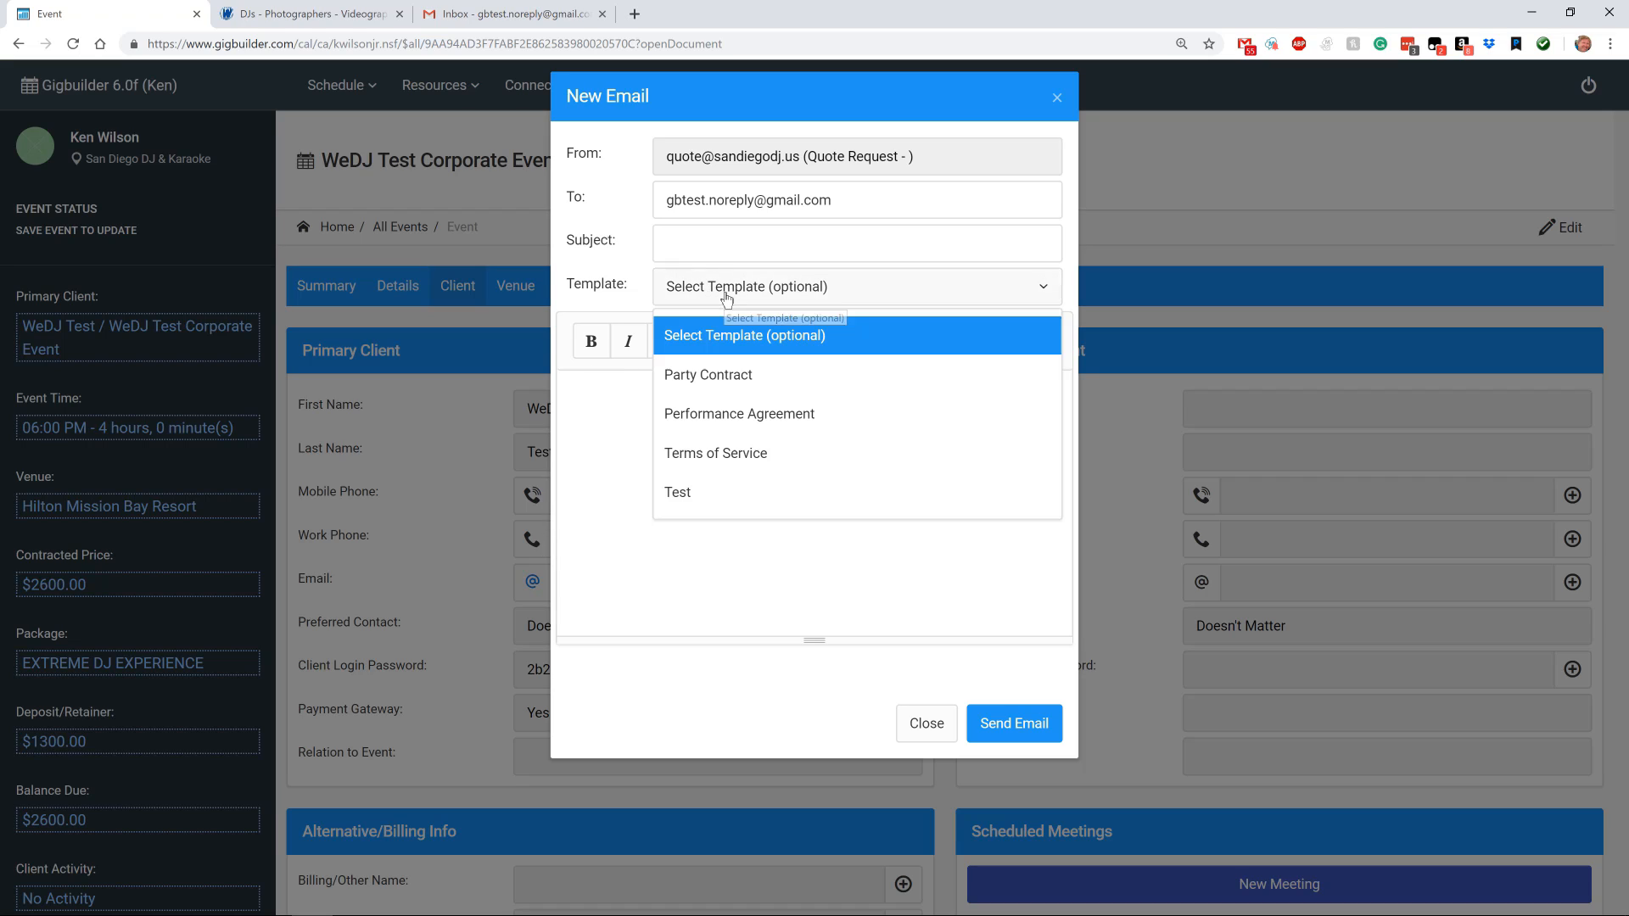
click(720, 377)
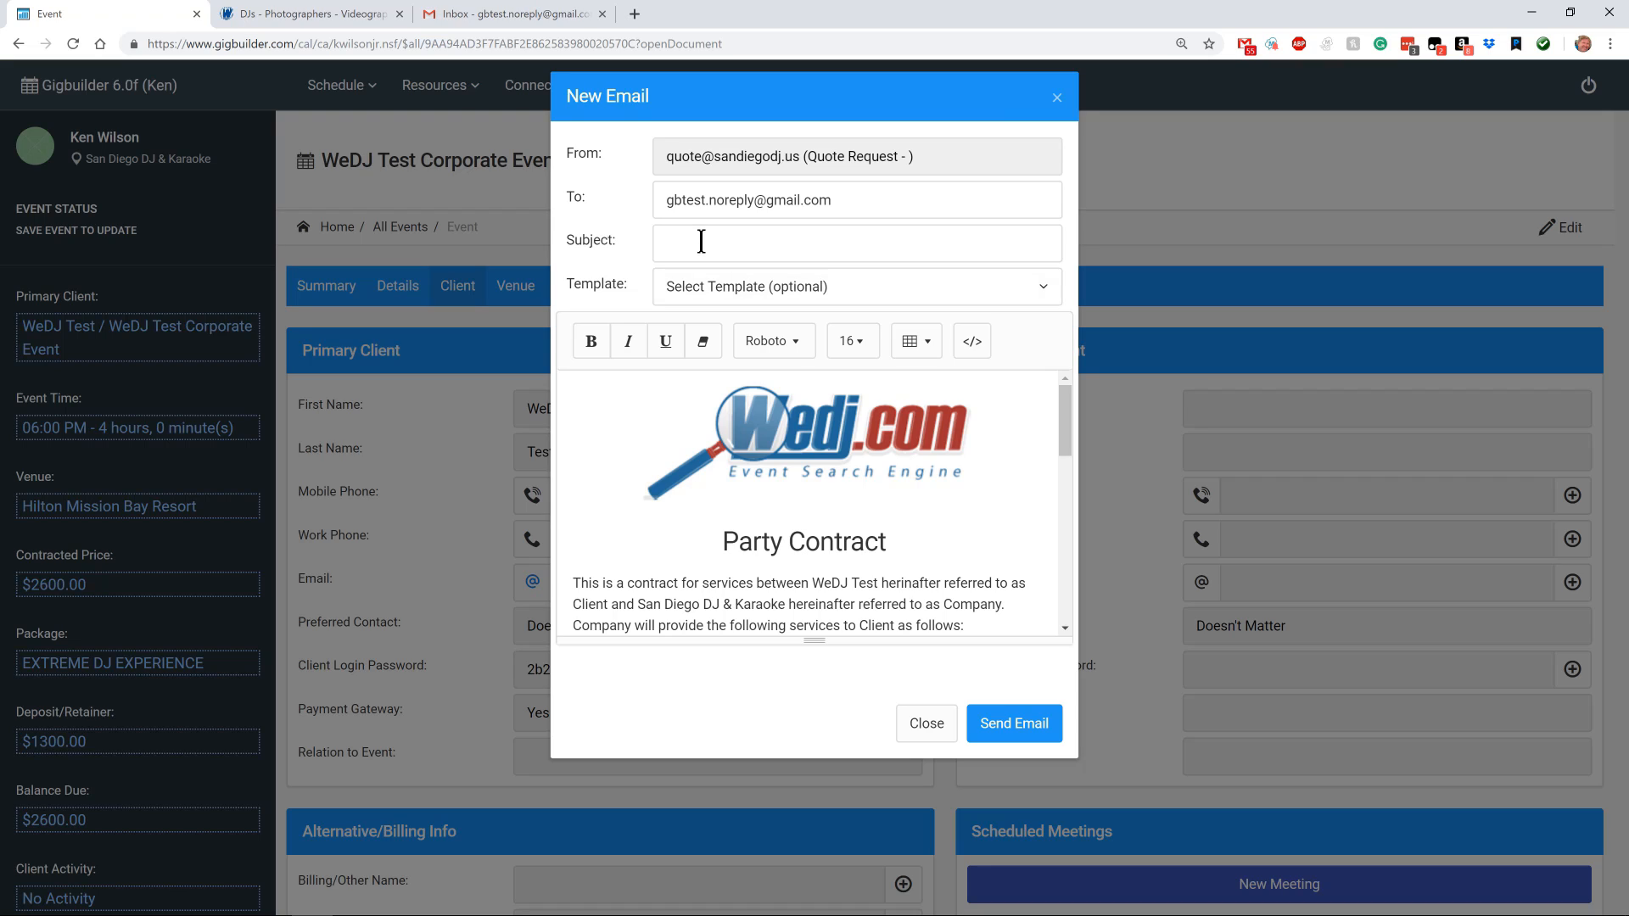
click(749, 244)
text(Party Contract)
Step: Insert a line above the email's logo greeting the client by first name, followed by "please click the link at the bottom to digitally sign the agreement."
click(579, 401)
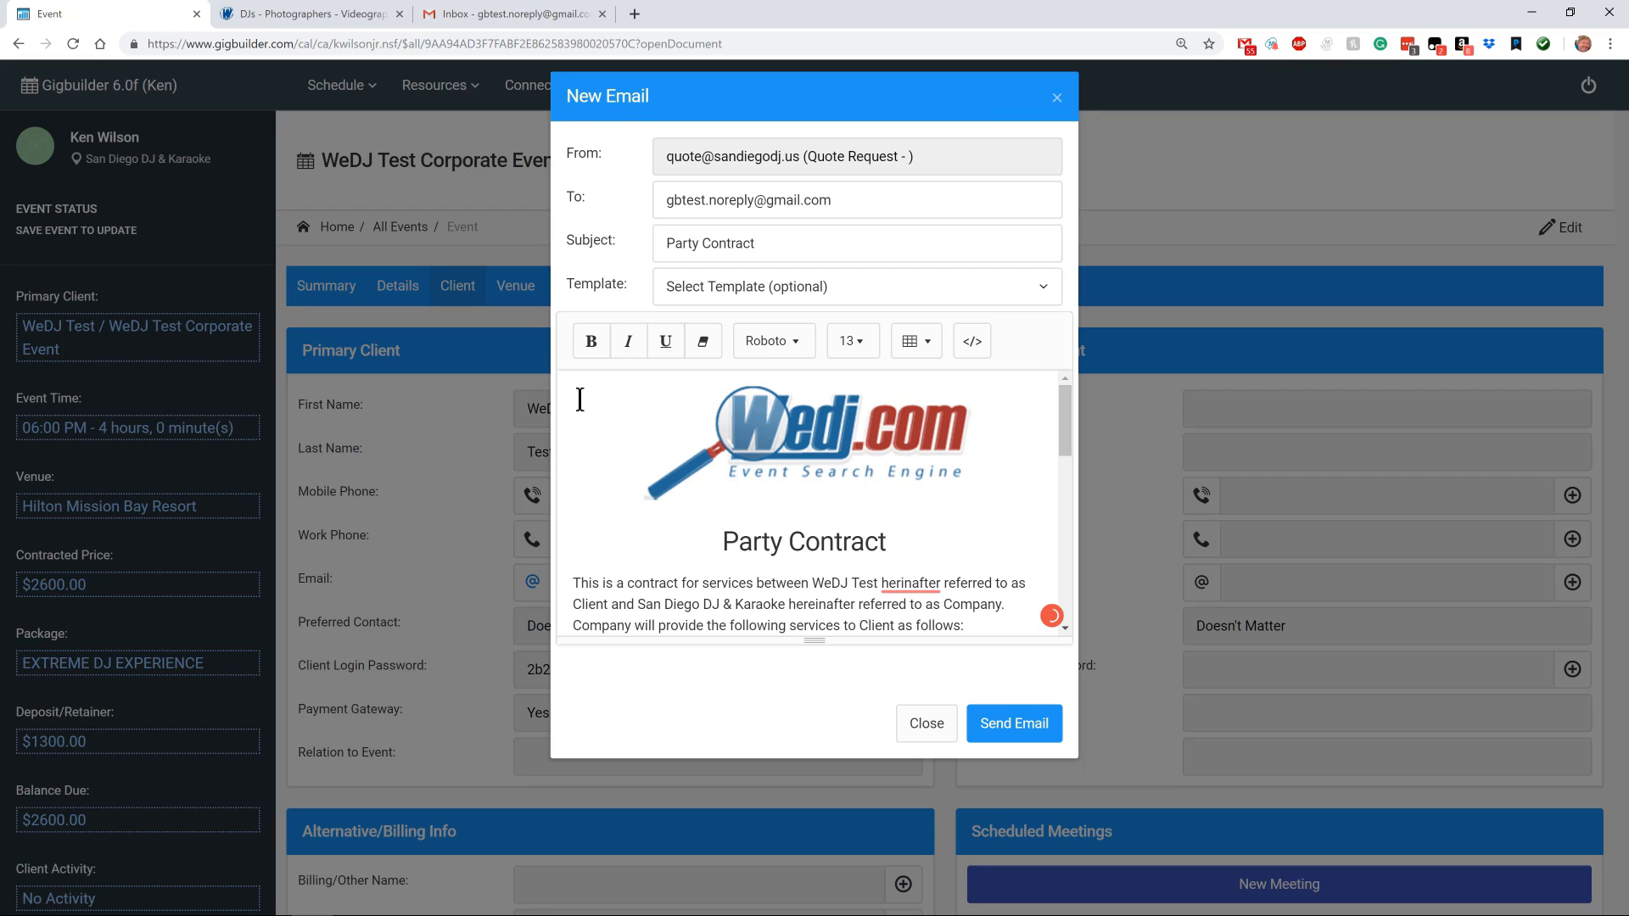
key(Return)
key(Return)
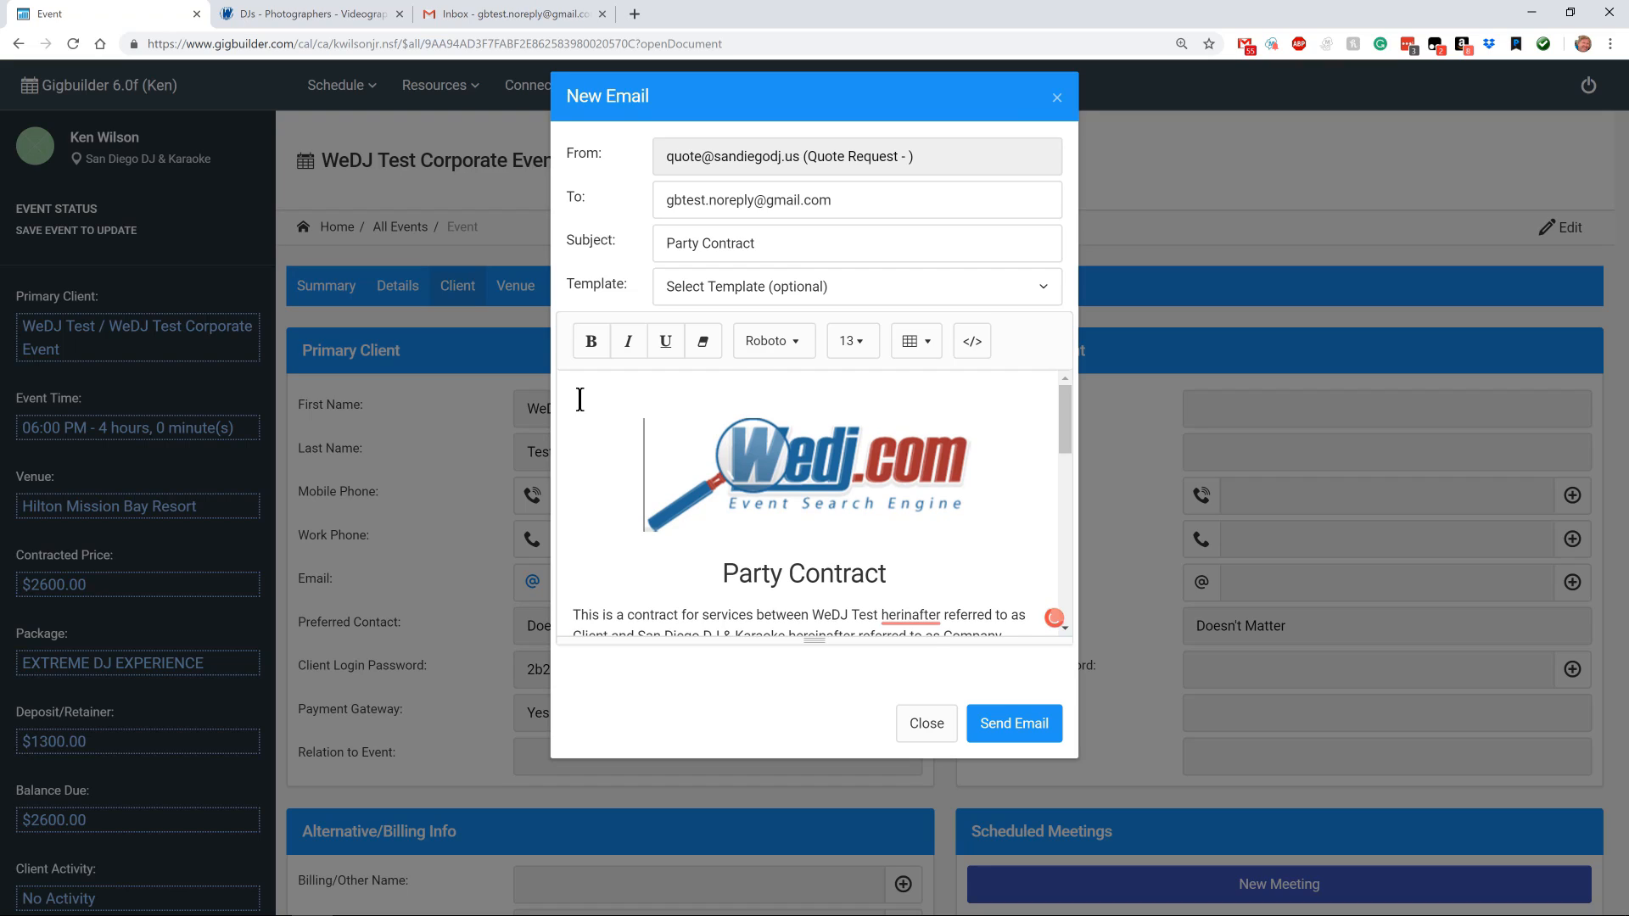
key(Up)
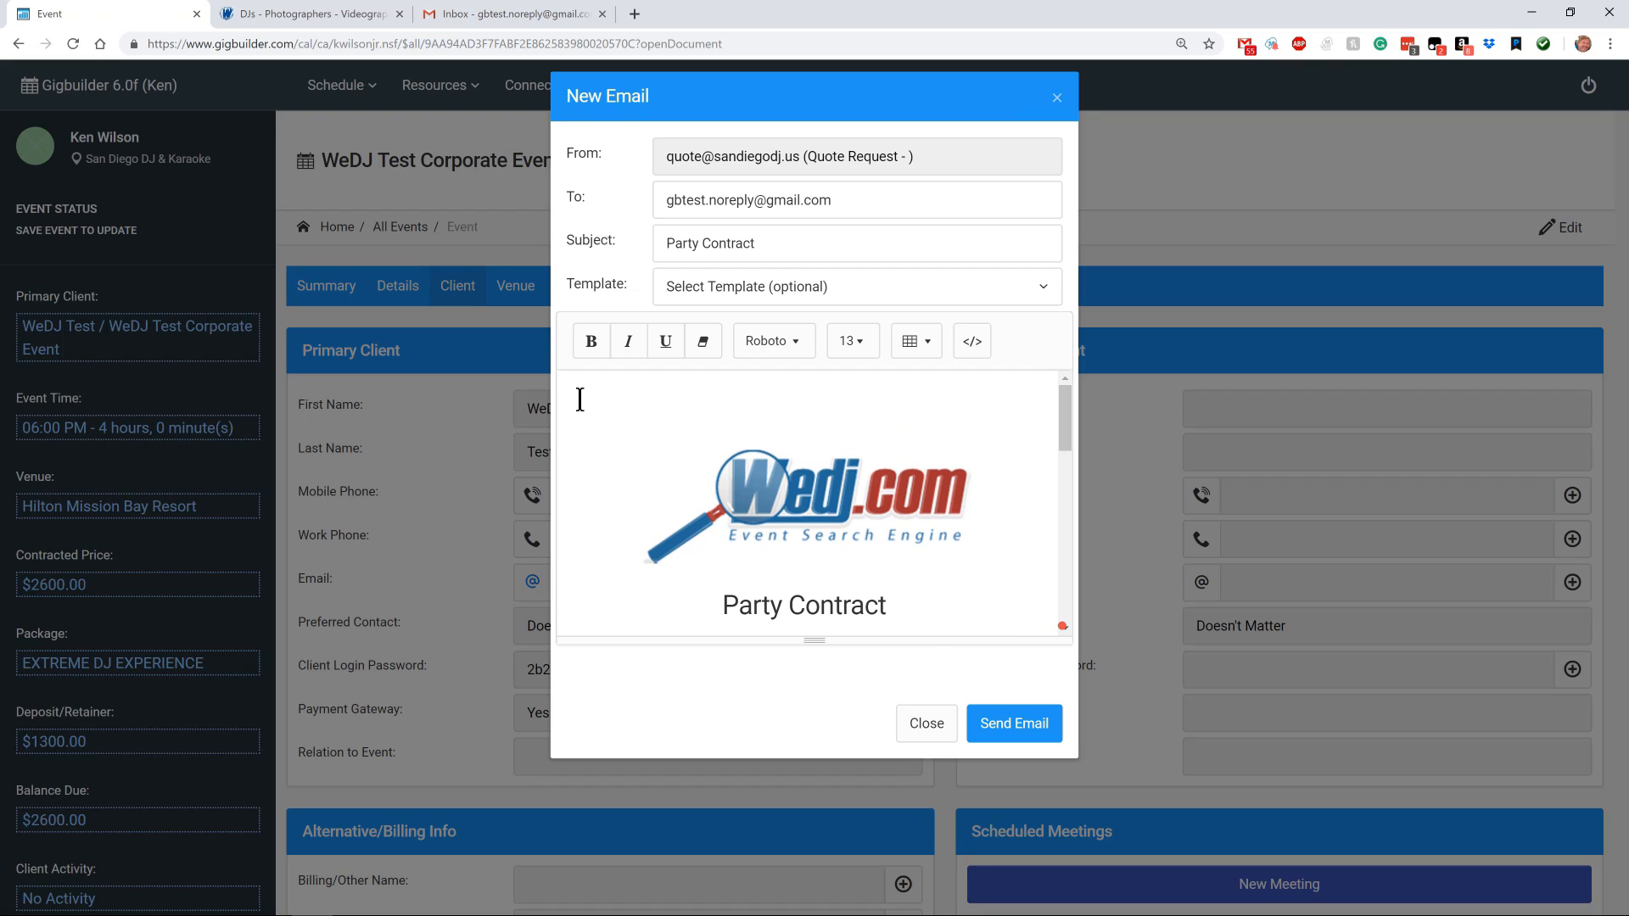
text(Hi Jane, plead)
key(BackSpace)
text(se click the link)
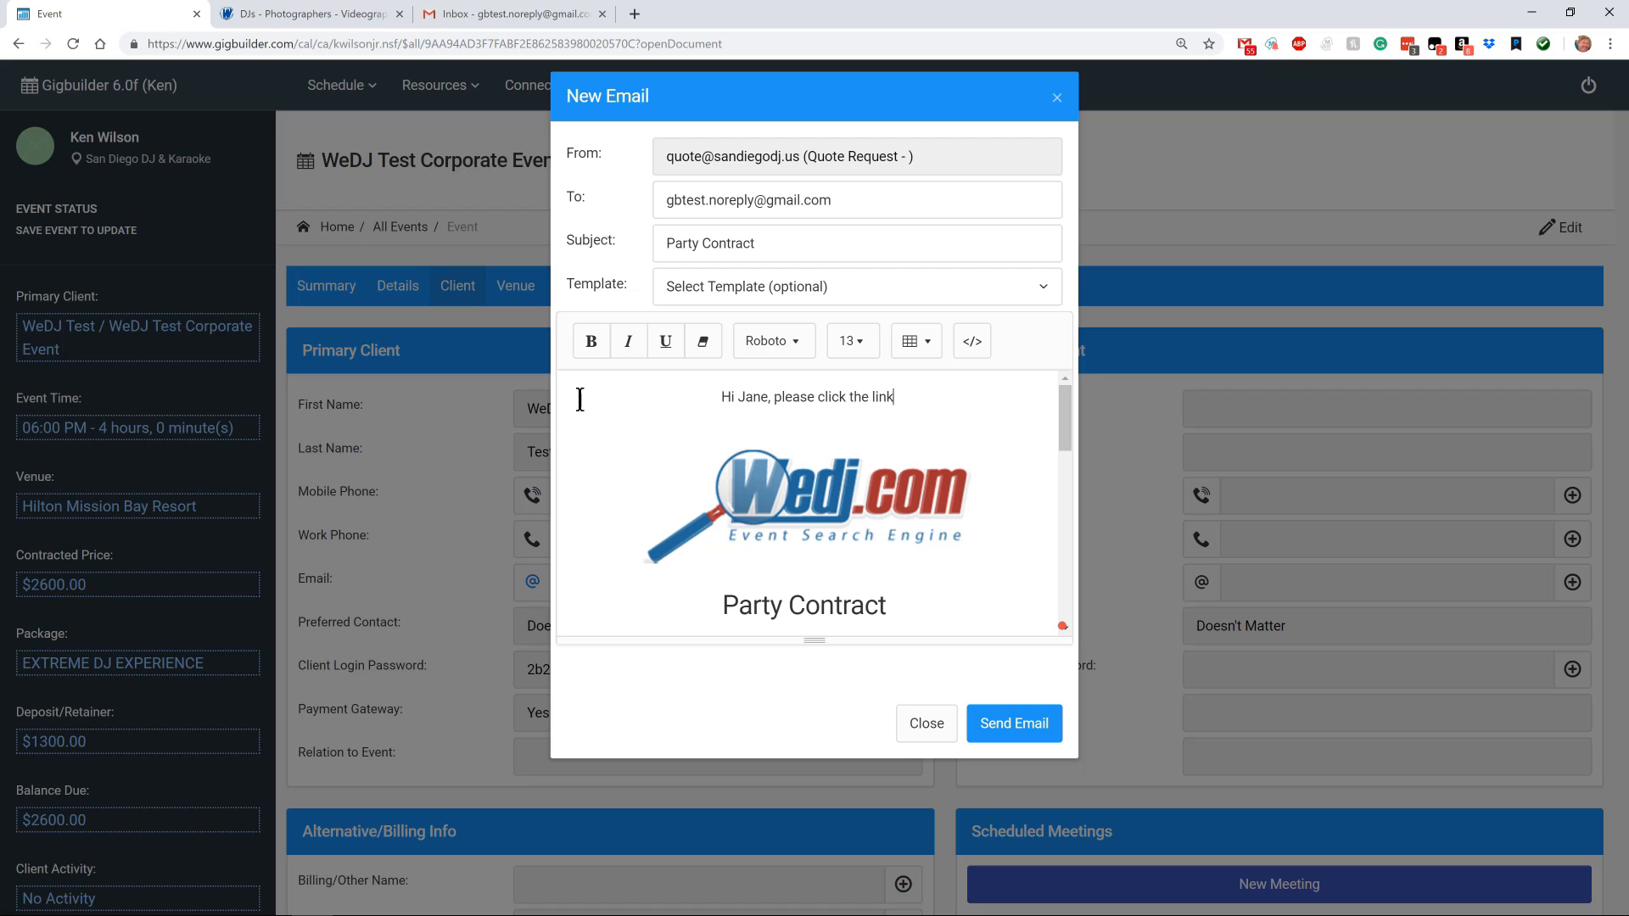
text( at the bottom )
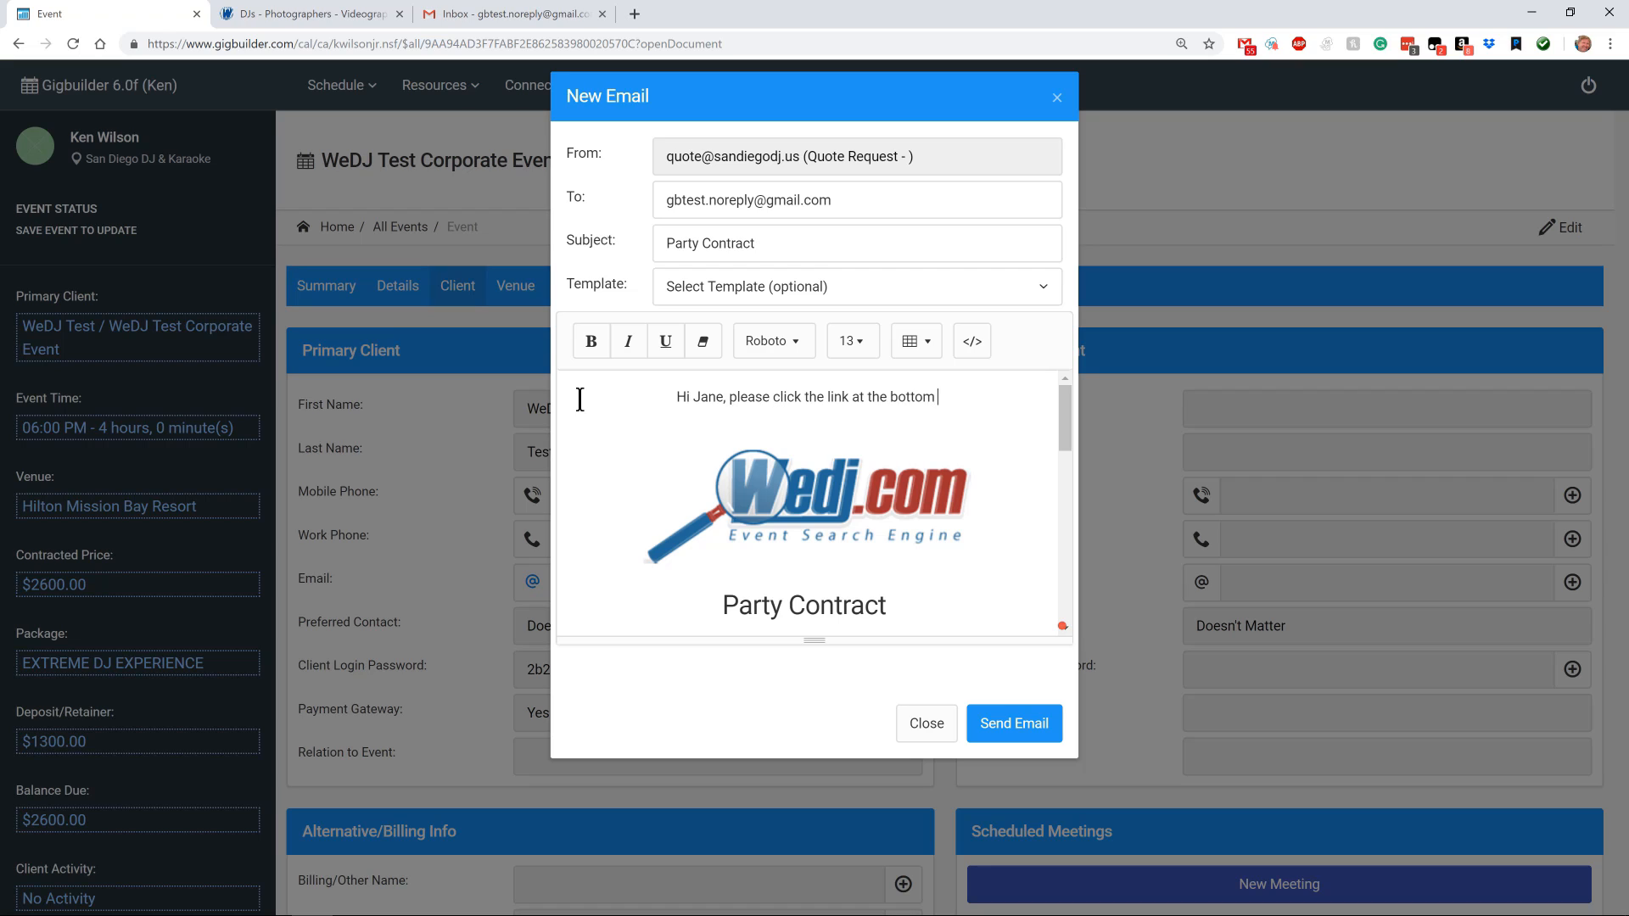
text(to digi)
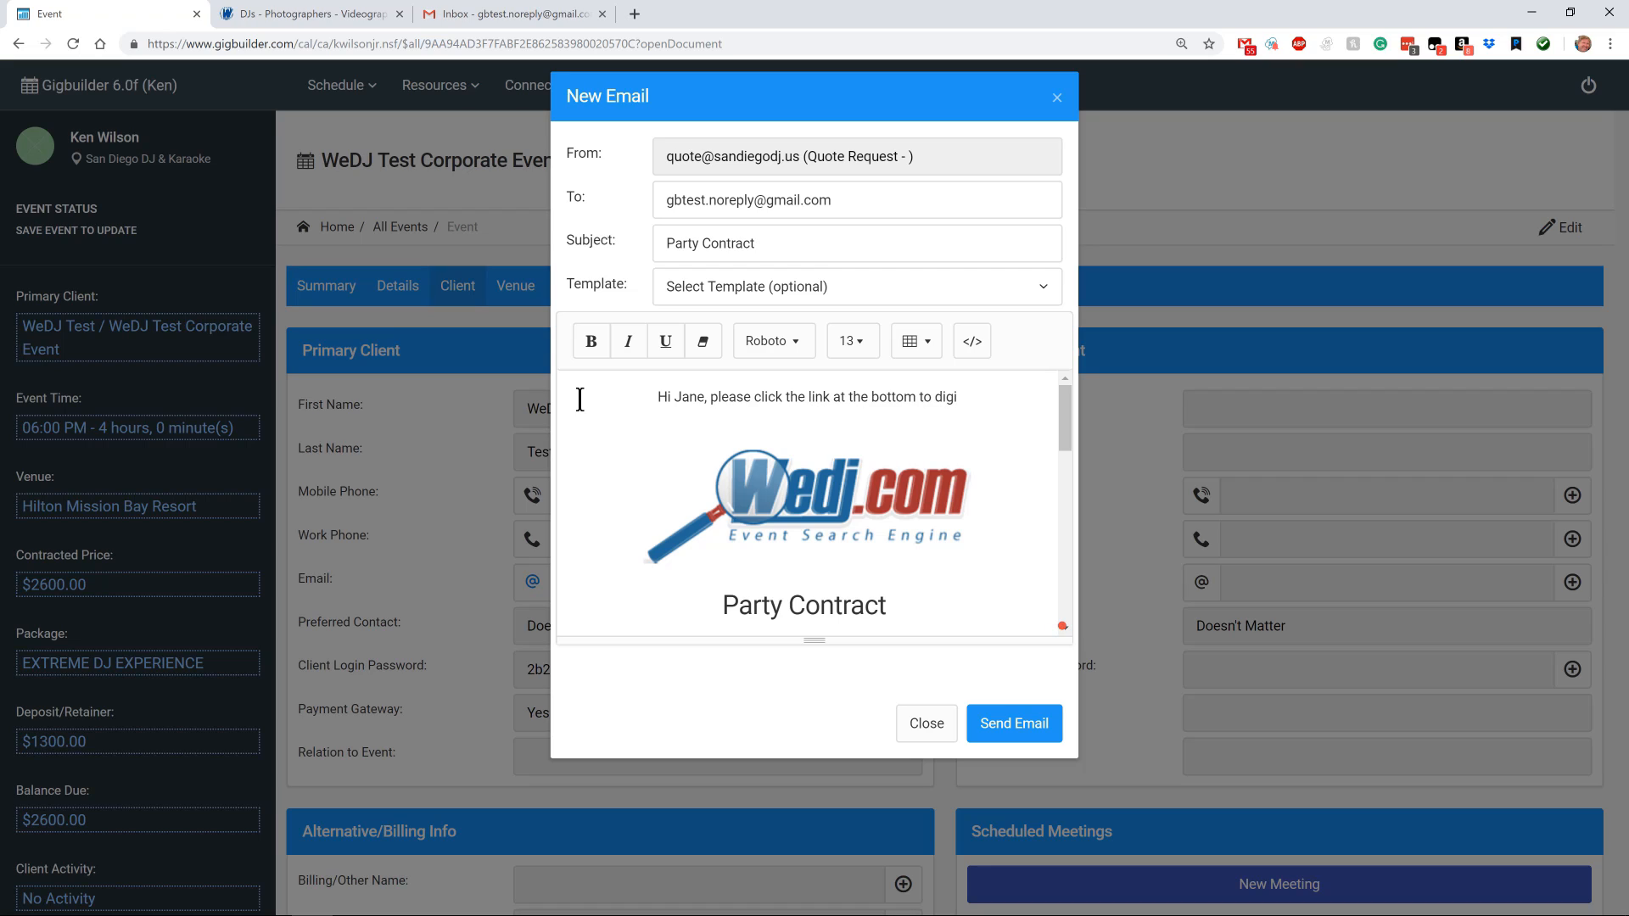
text(tally )
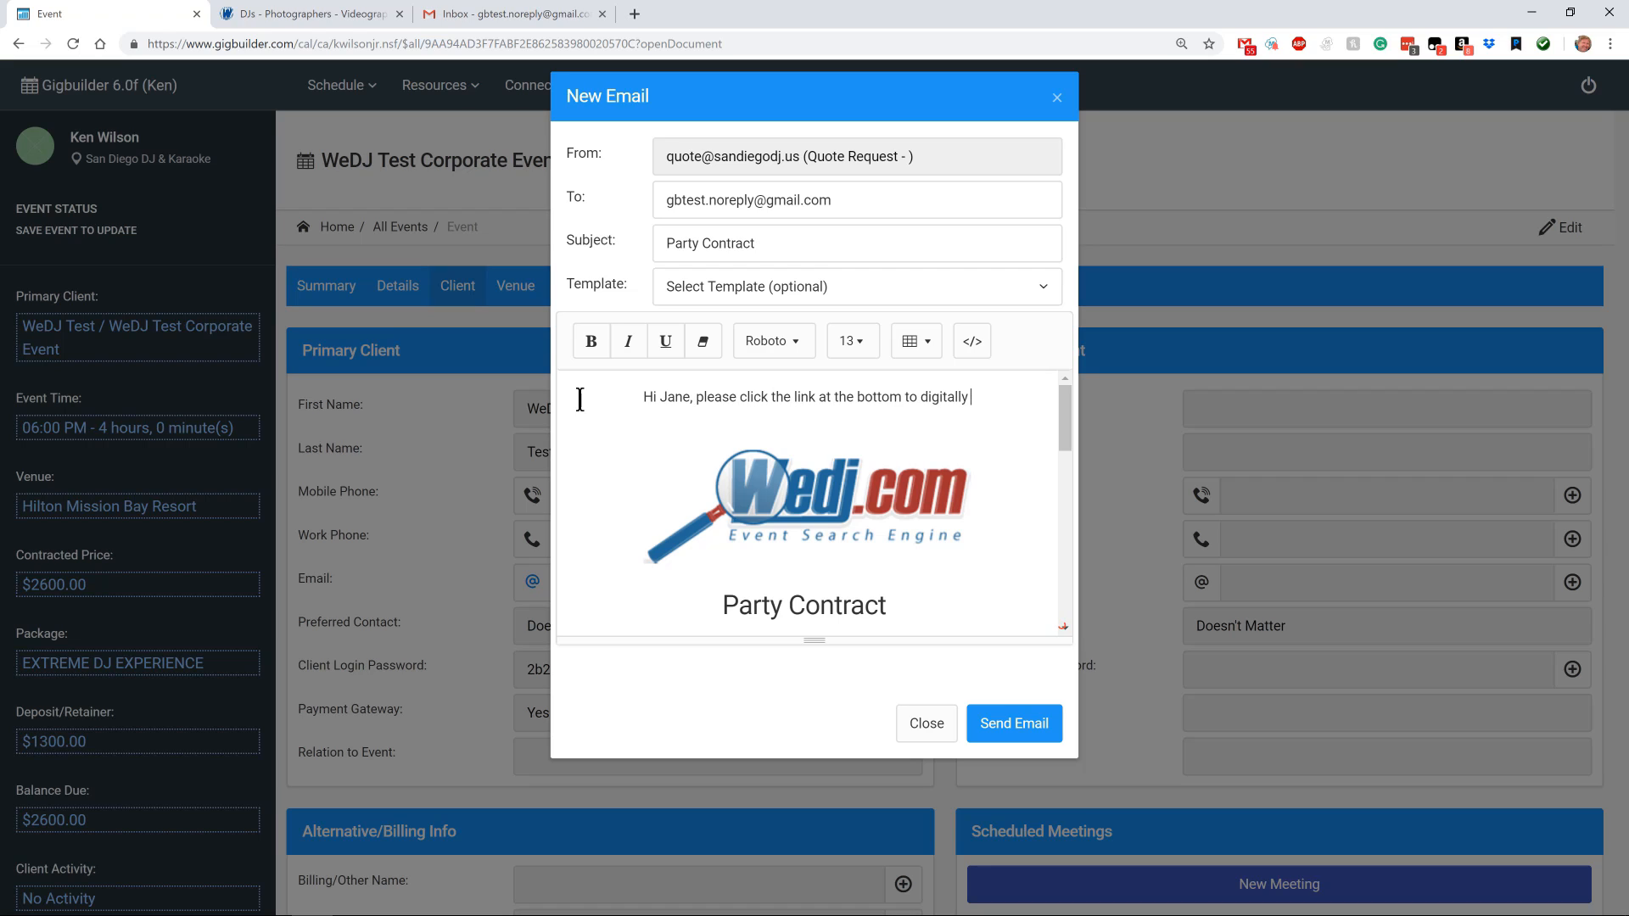
text(sign the)
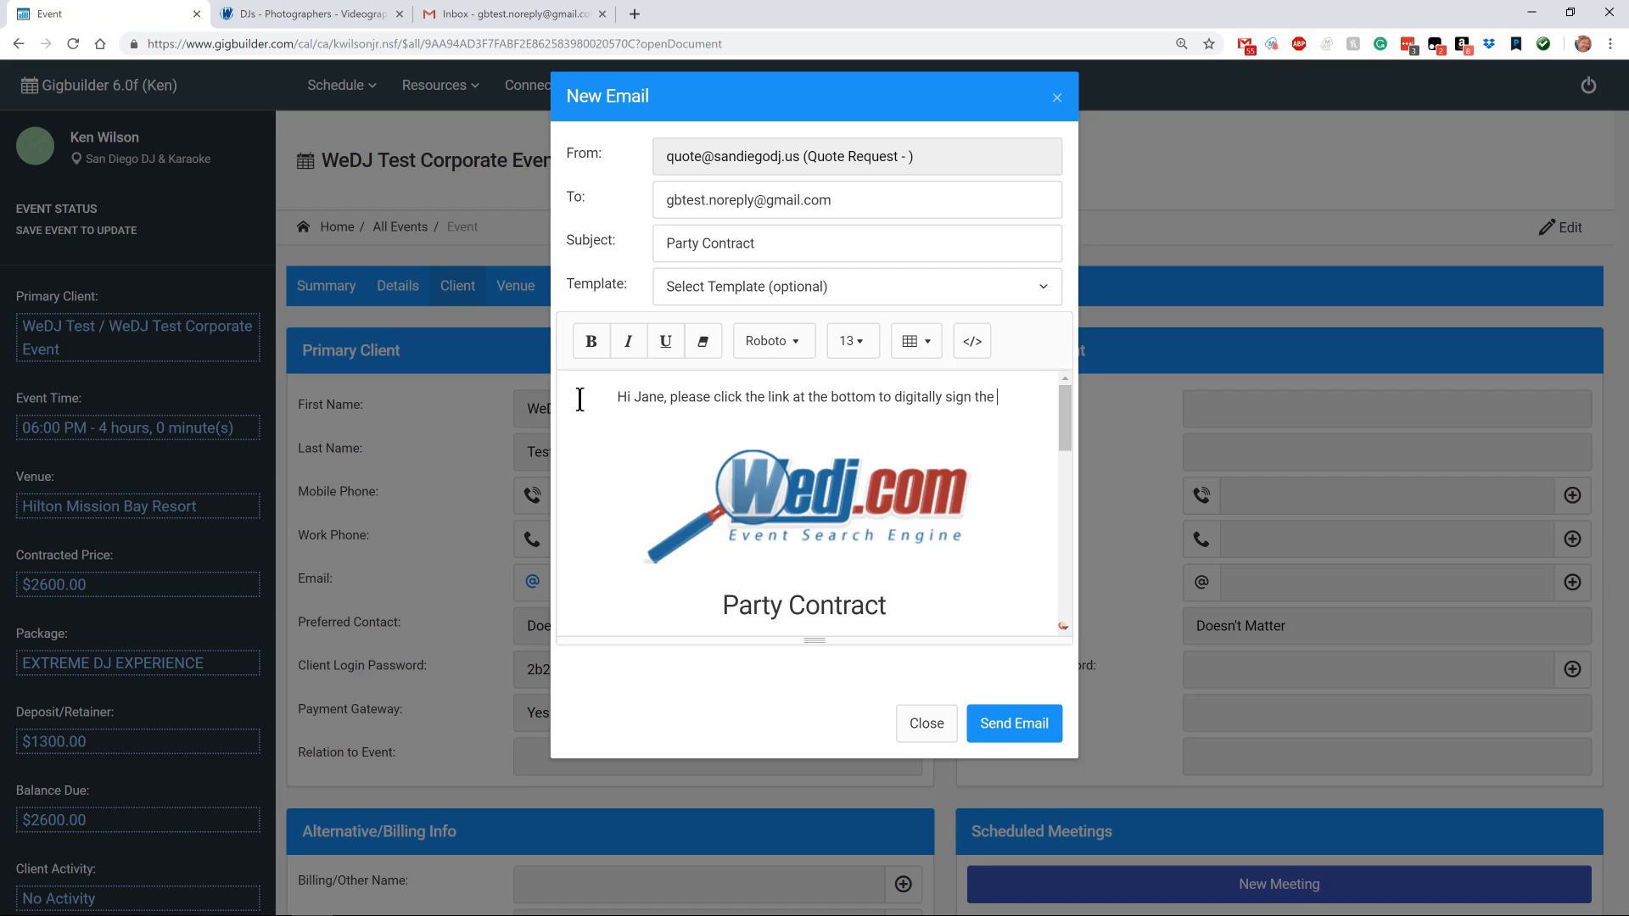
text( agreement.)
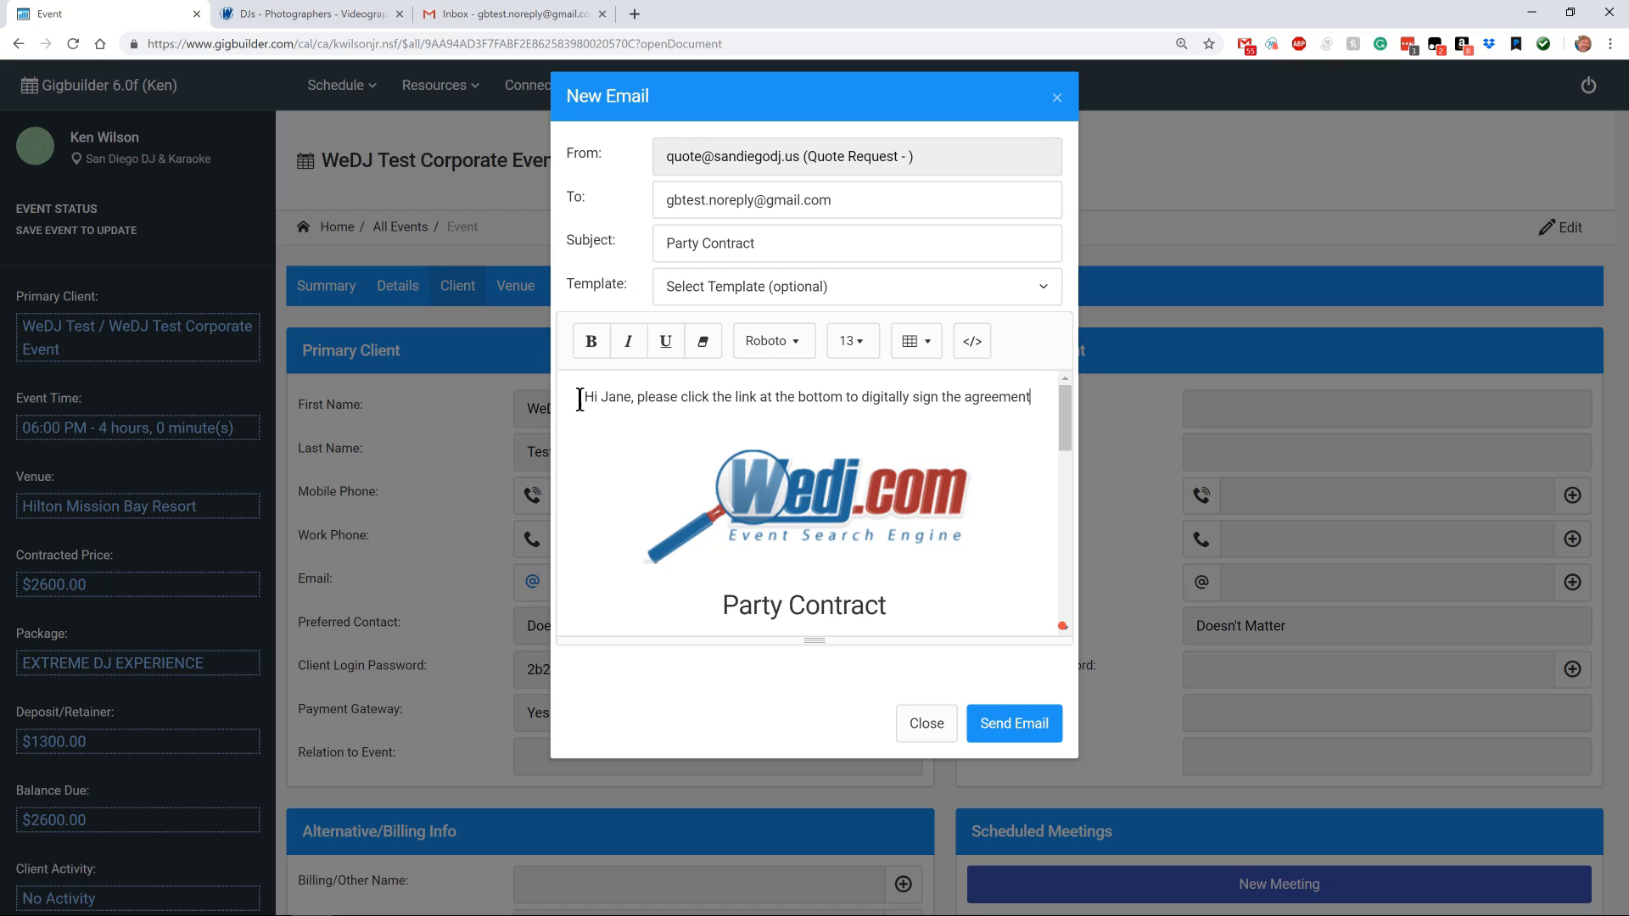
Step: Add a closing line with "Thanks!" and the sender's first name below the greeting, and send the email
key(Return)
key(Return)
text(Tha)
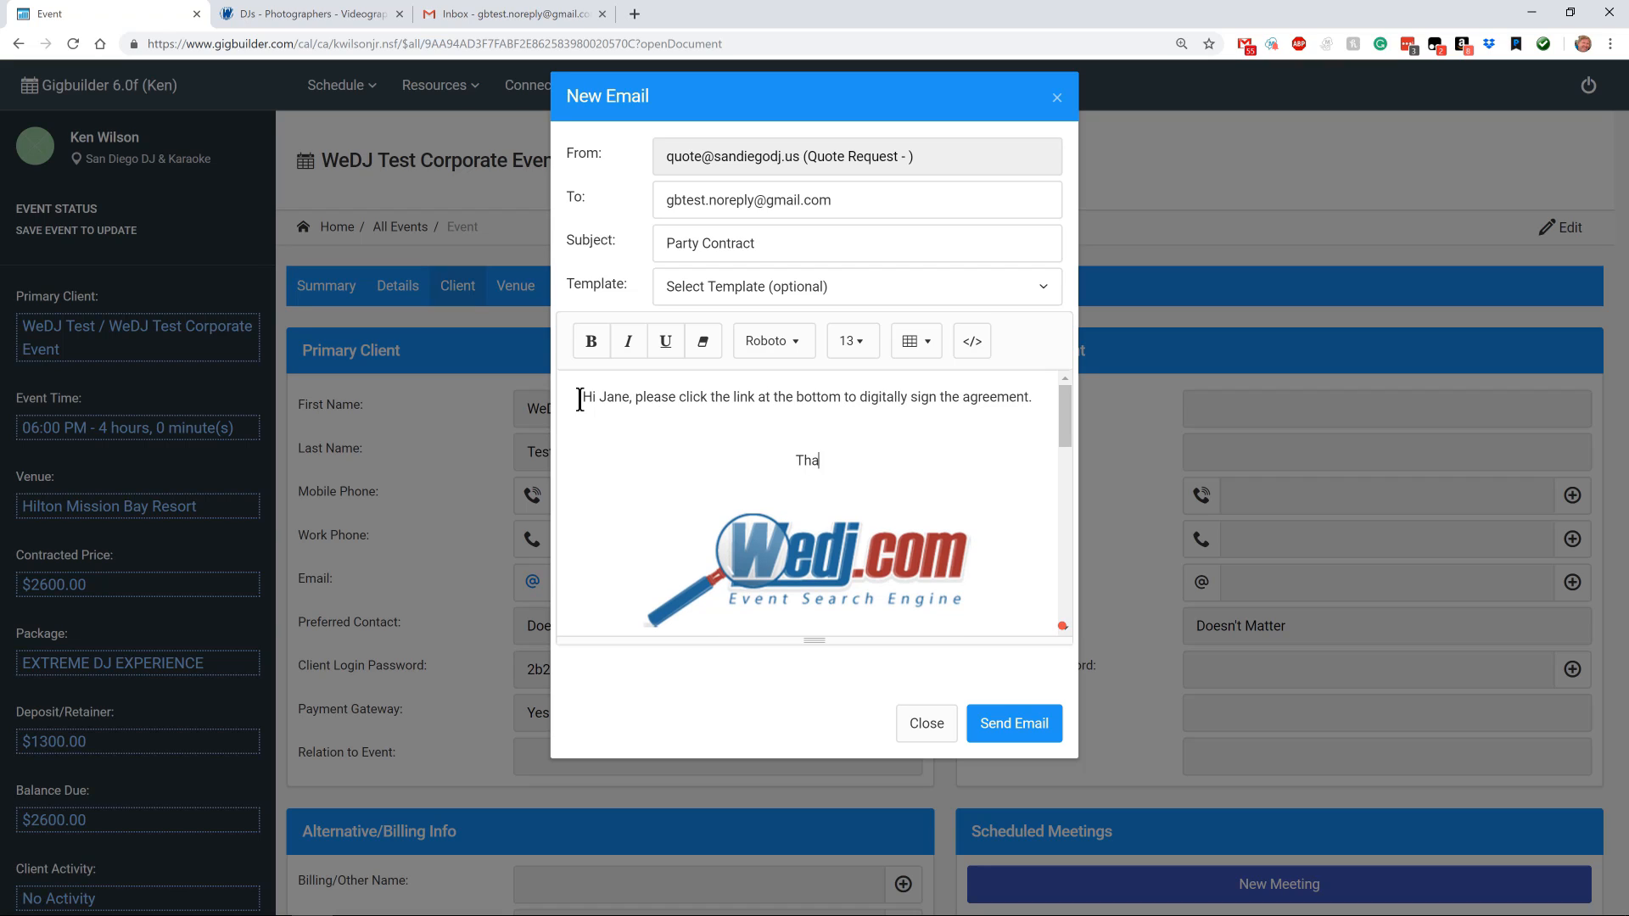
text(nks! Ken)
click(1002, 733)
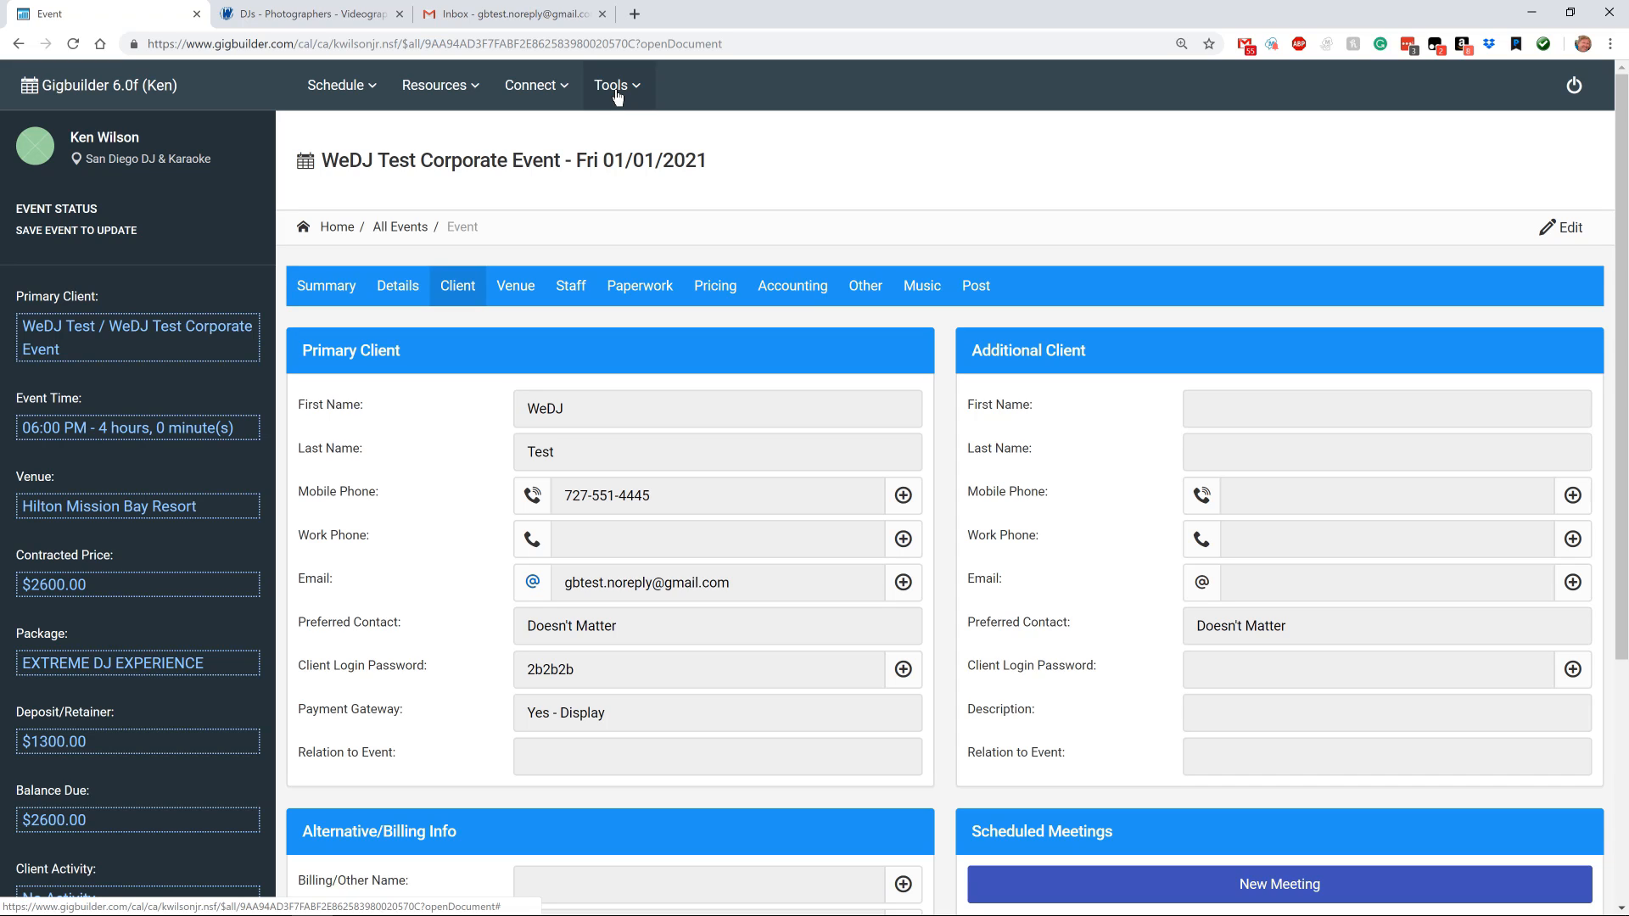
Step: Review the worksheets, timelines, contracts and additional documents assigned to the event
scroll(509, 626, down, 5)
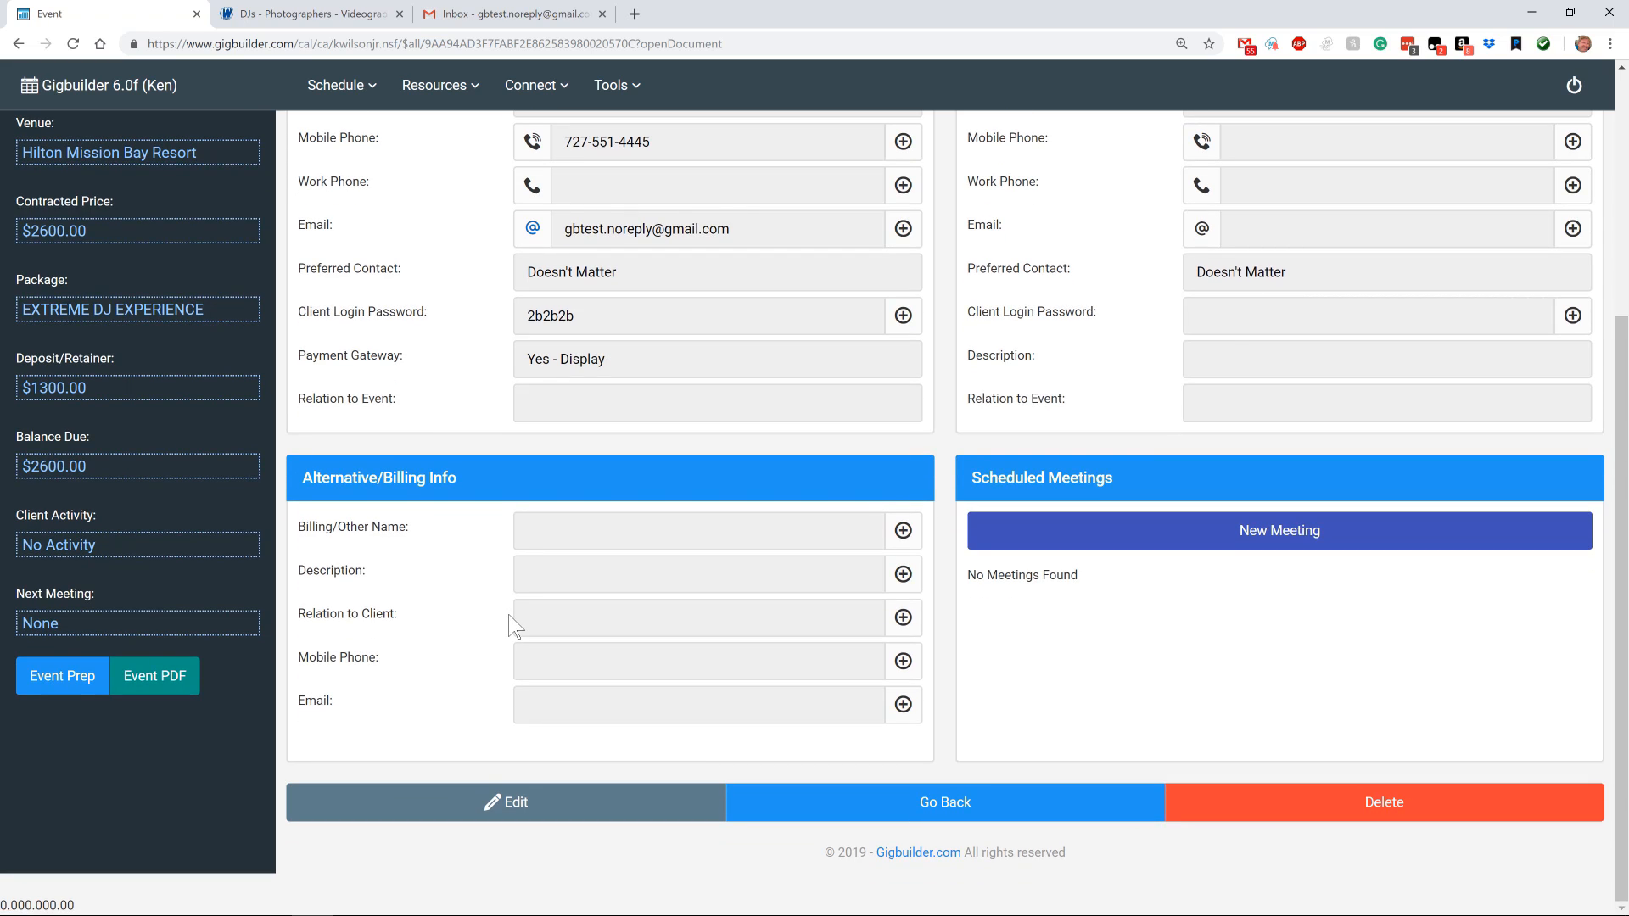
scroll(510, 617, up, 3)
click(653, 219)
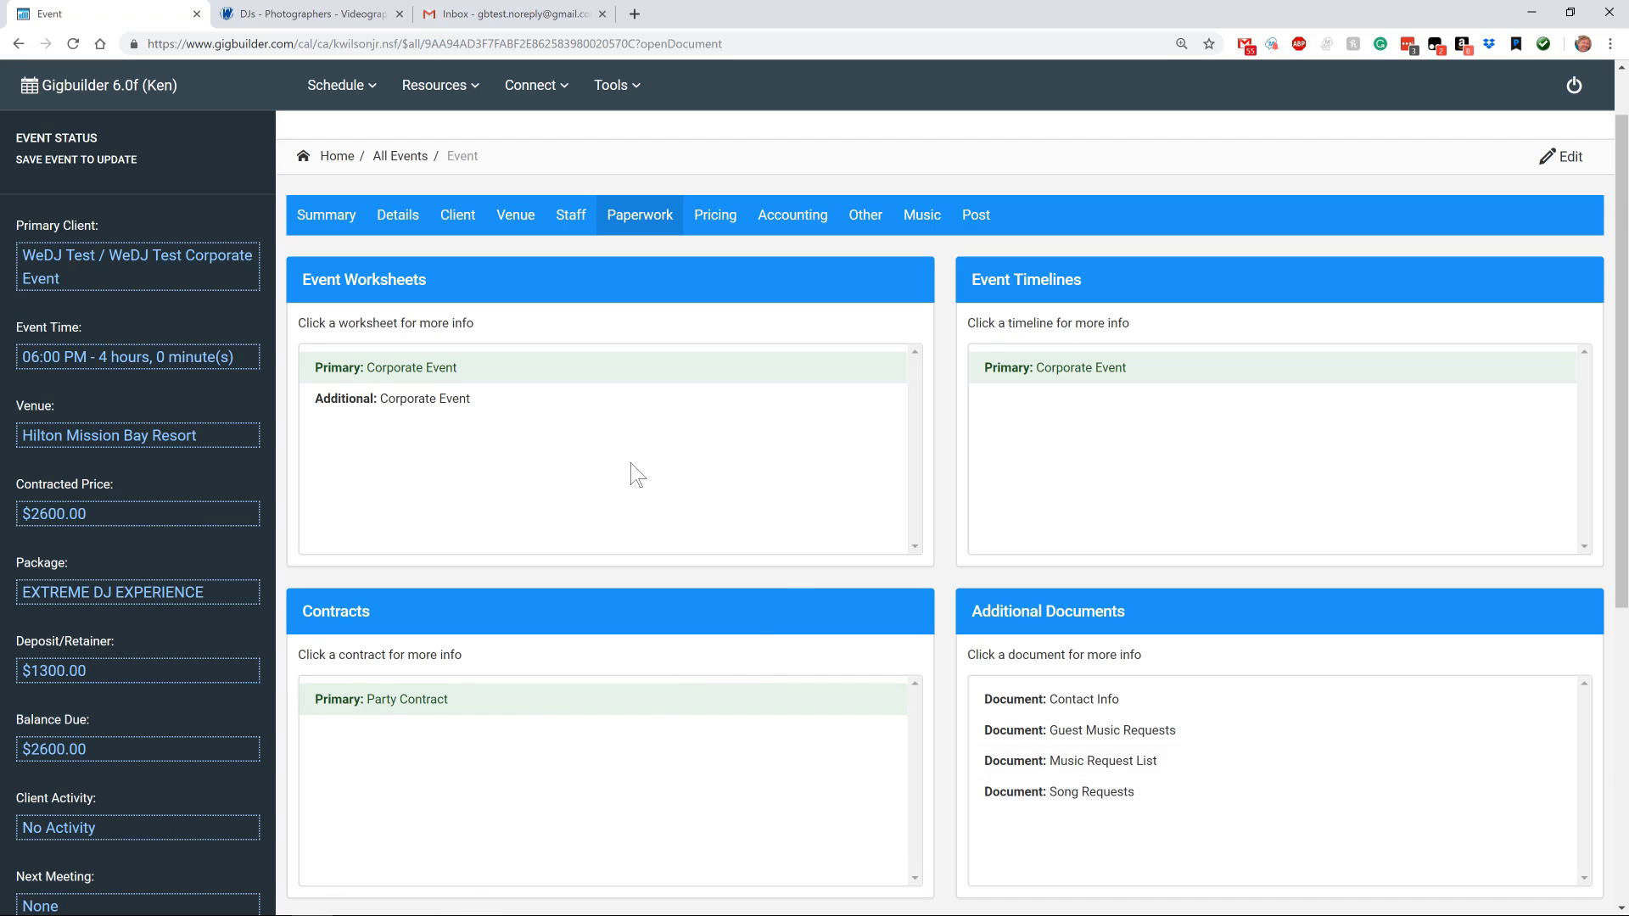
scroll(652, 116, up, 1)
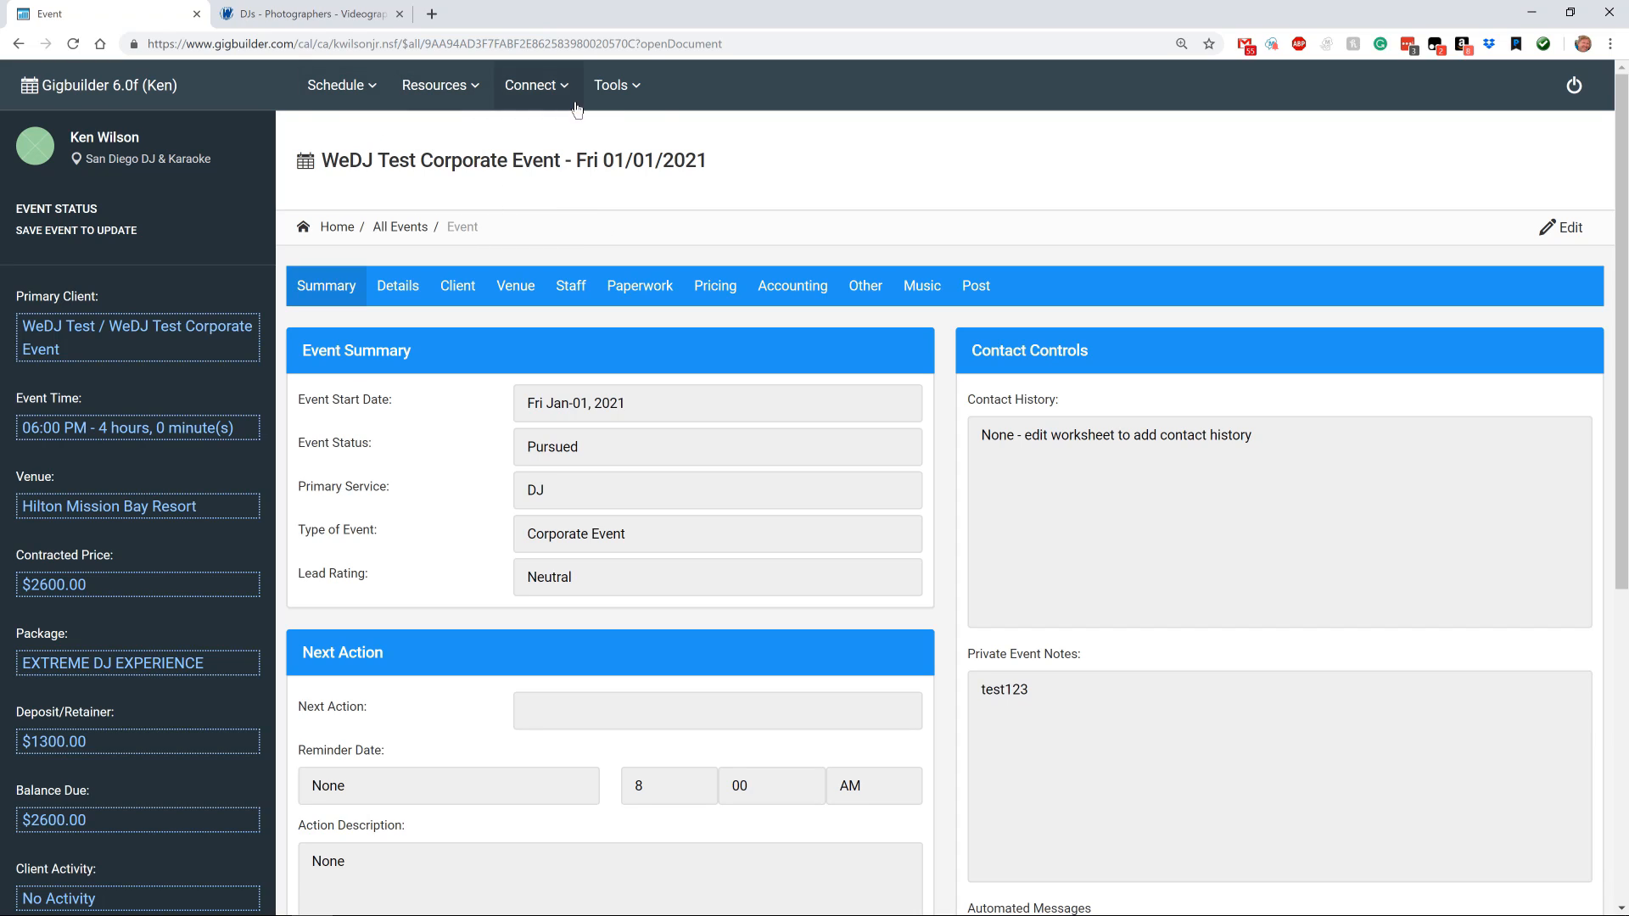
Step: Open the Corporate Event event type from the system configuration's services setup
click(621, 89)
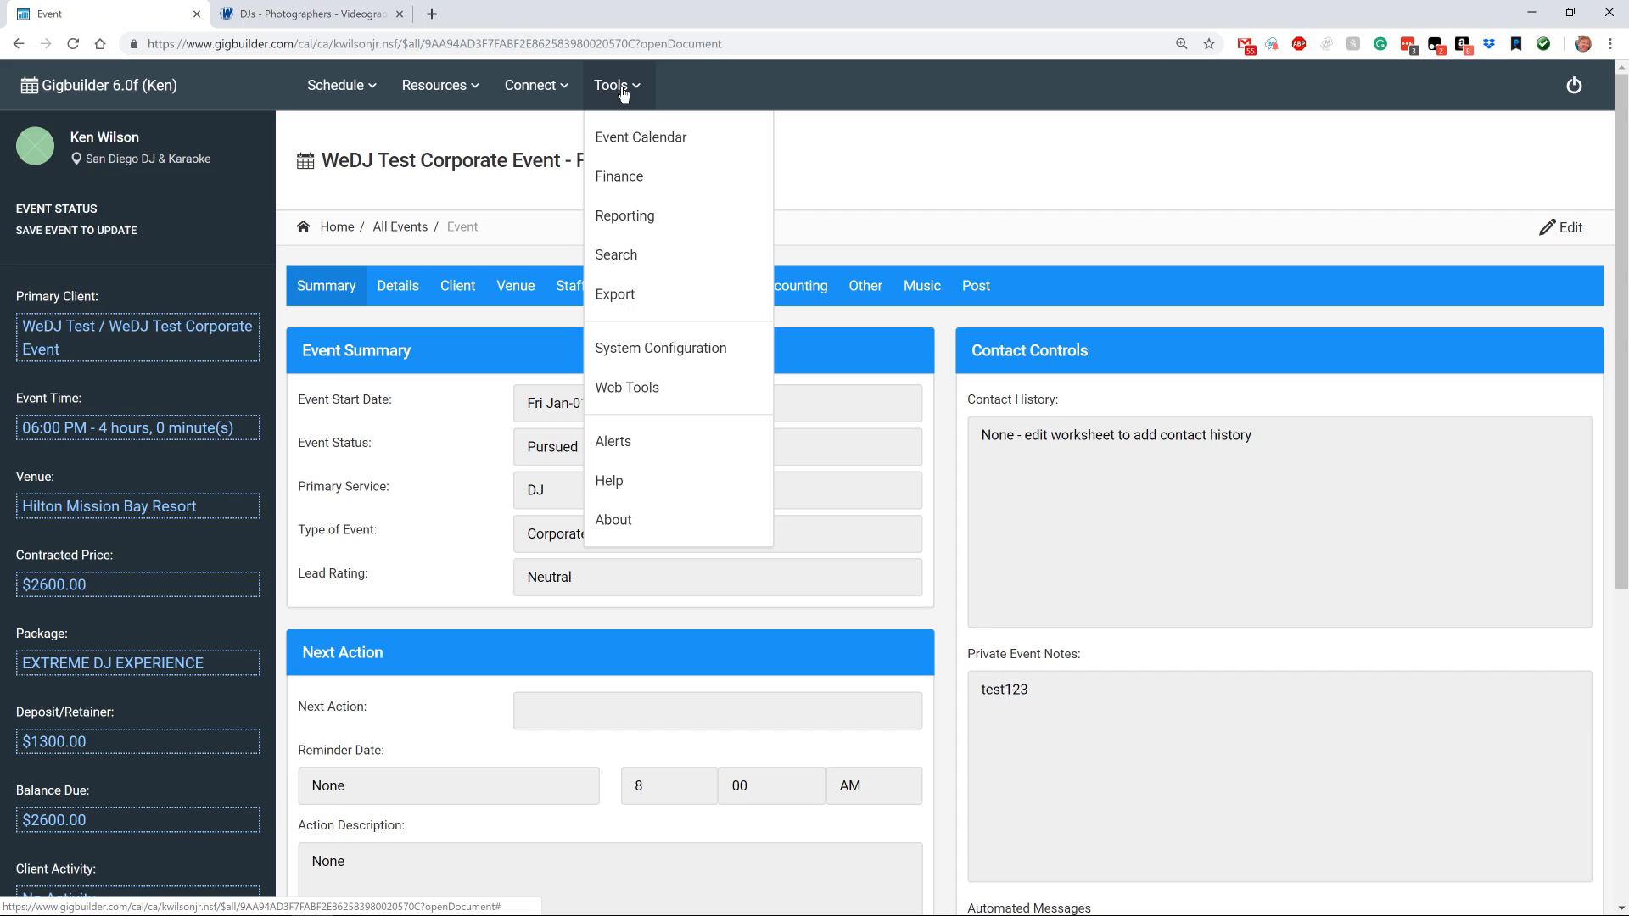
click(658, 343)
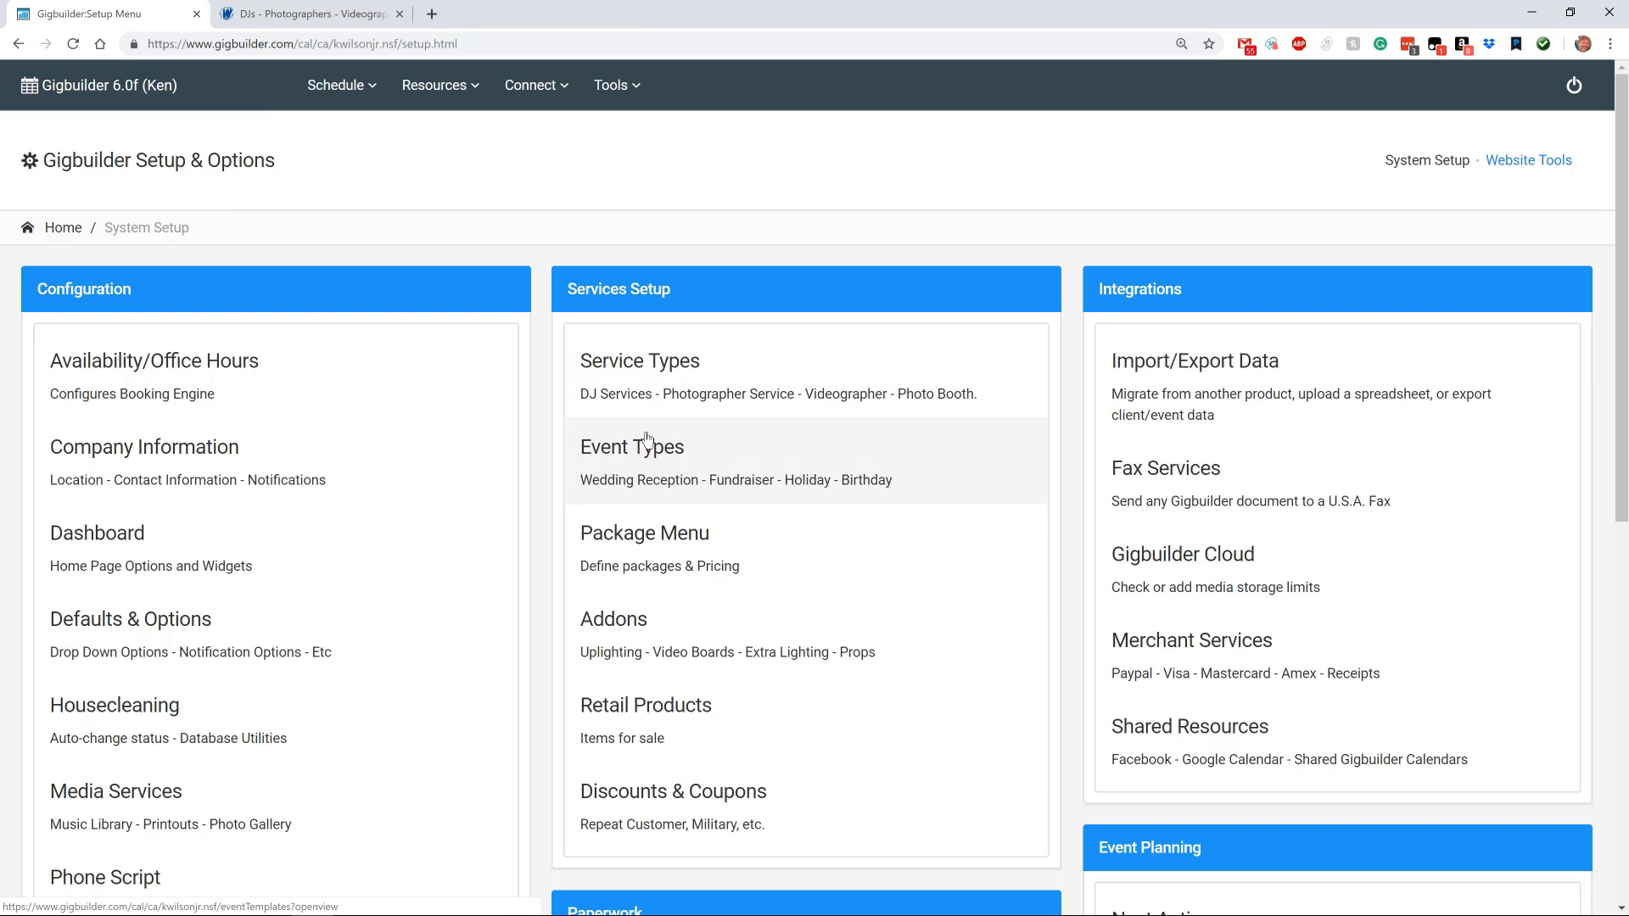
drag(675, 288, 567, 307)
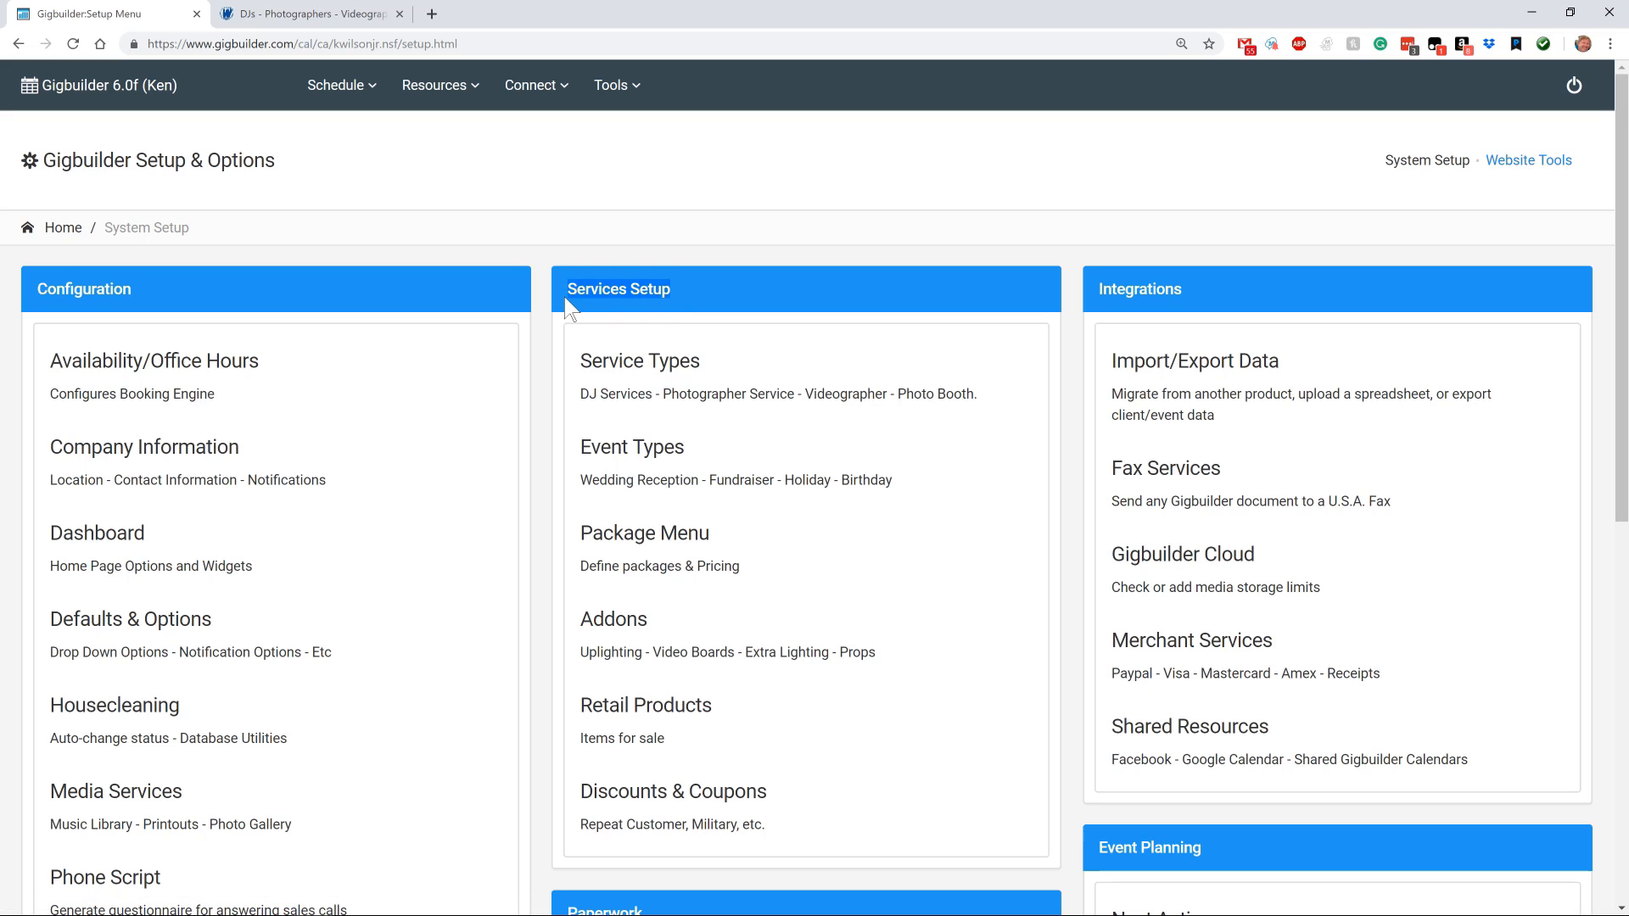
click(649, 455)
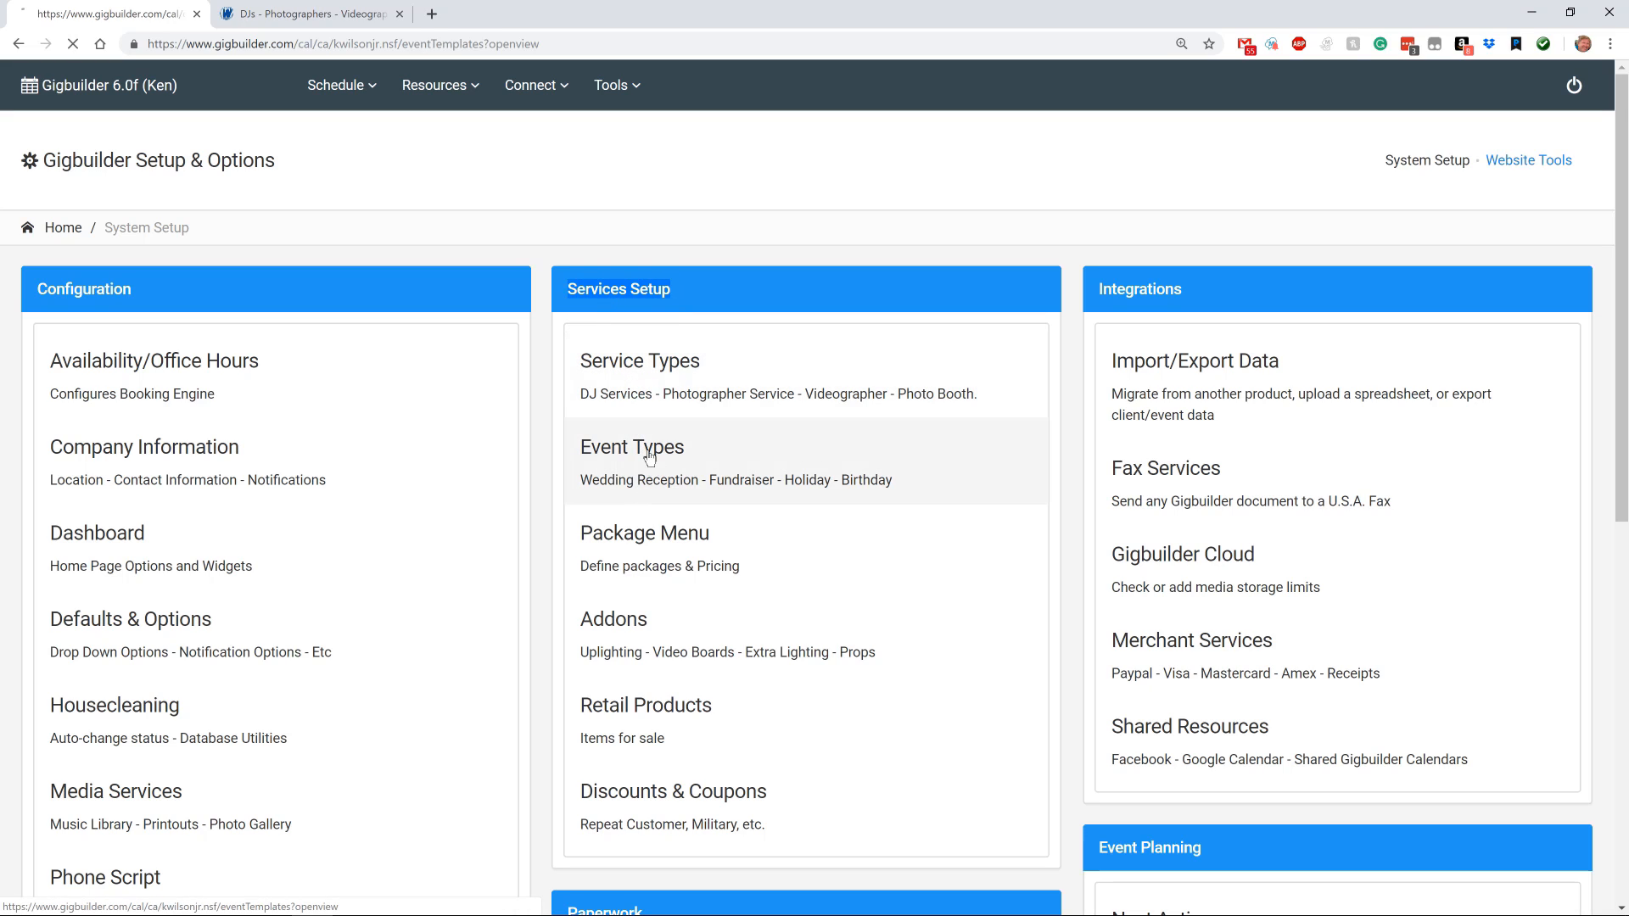
scroll(370, 616, down, 3)
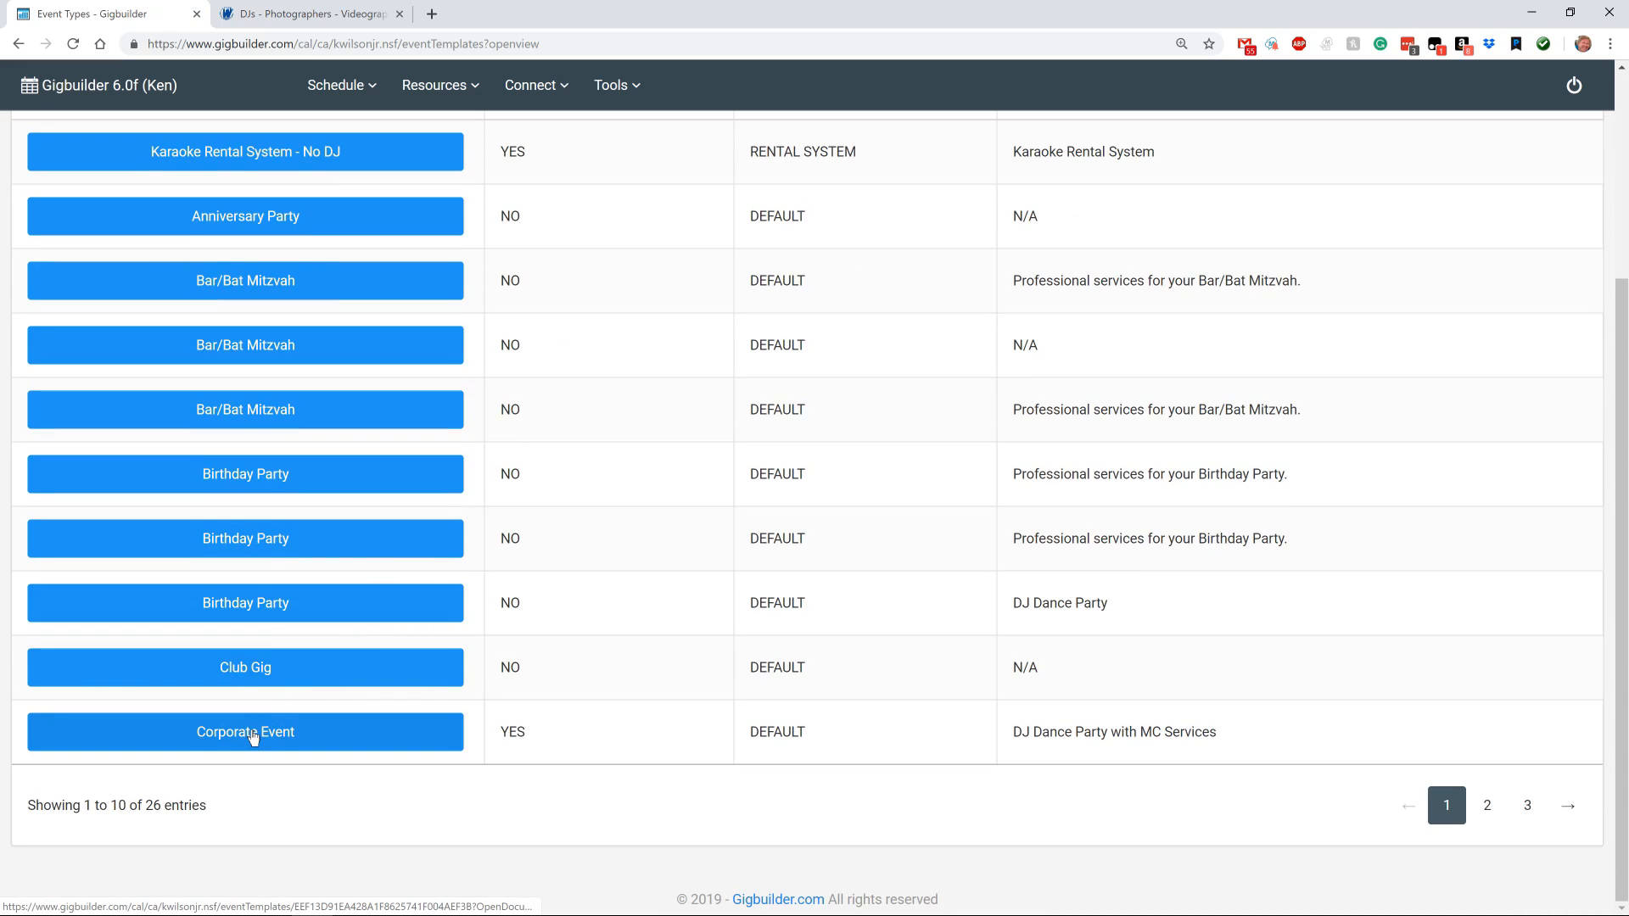
click(253, 733)
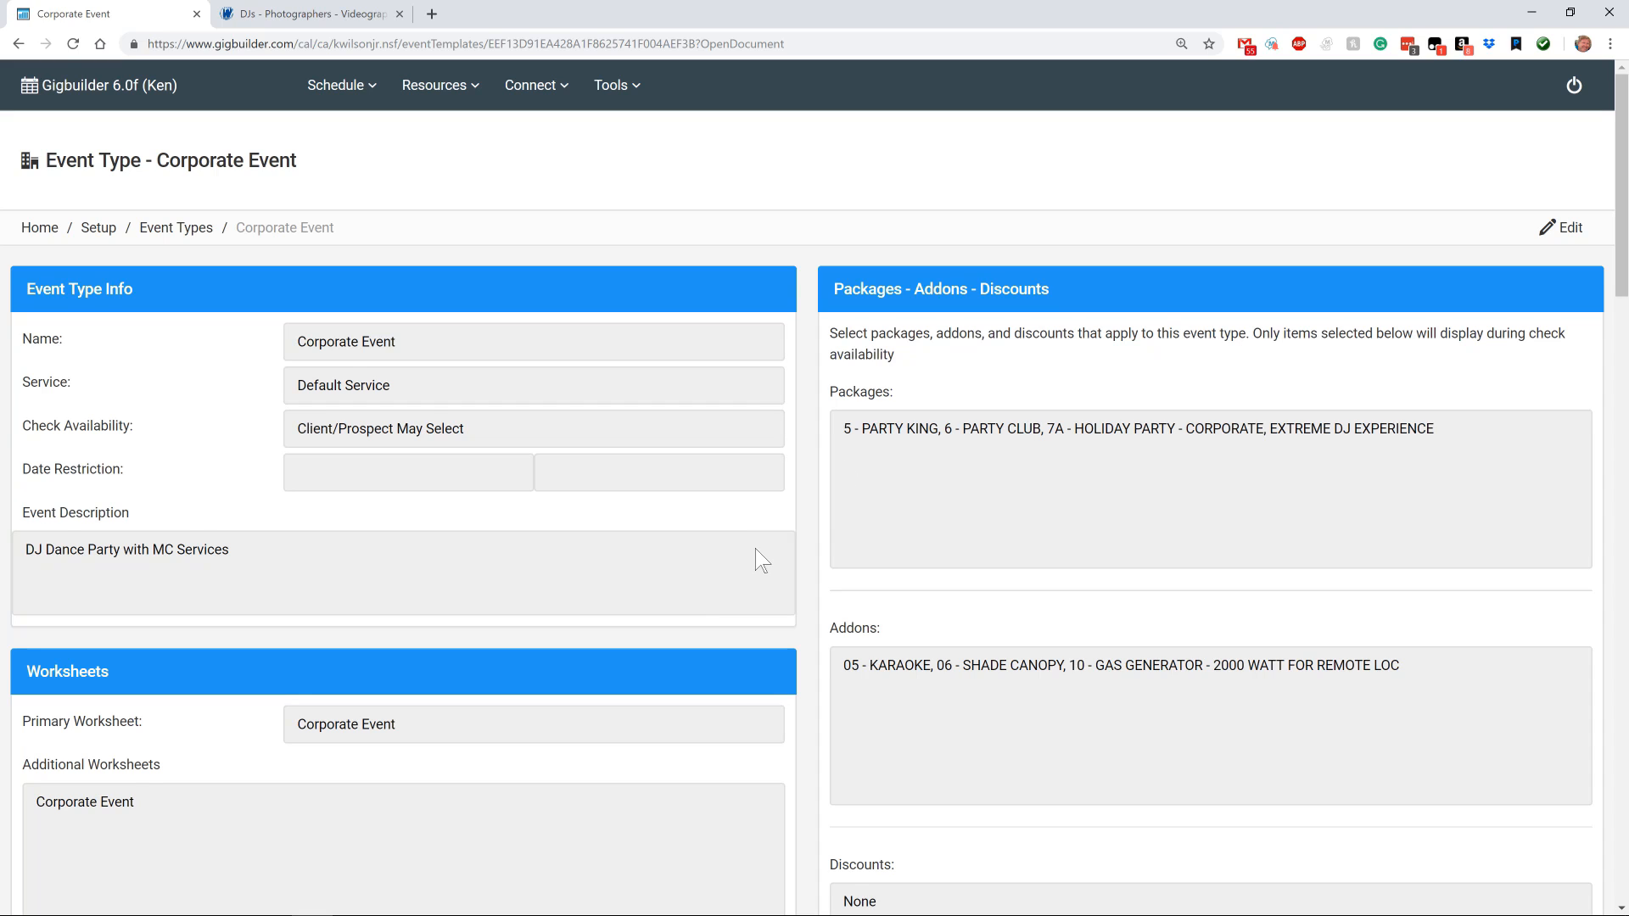
Step: Edit the Corporate Event type and set its client contract to Party Contract
scroll(755, 548, down, 5)
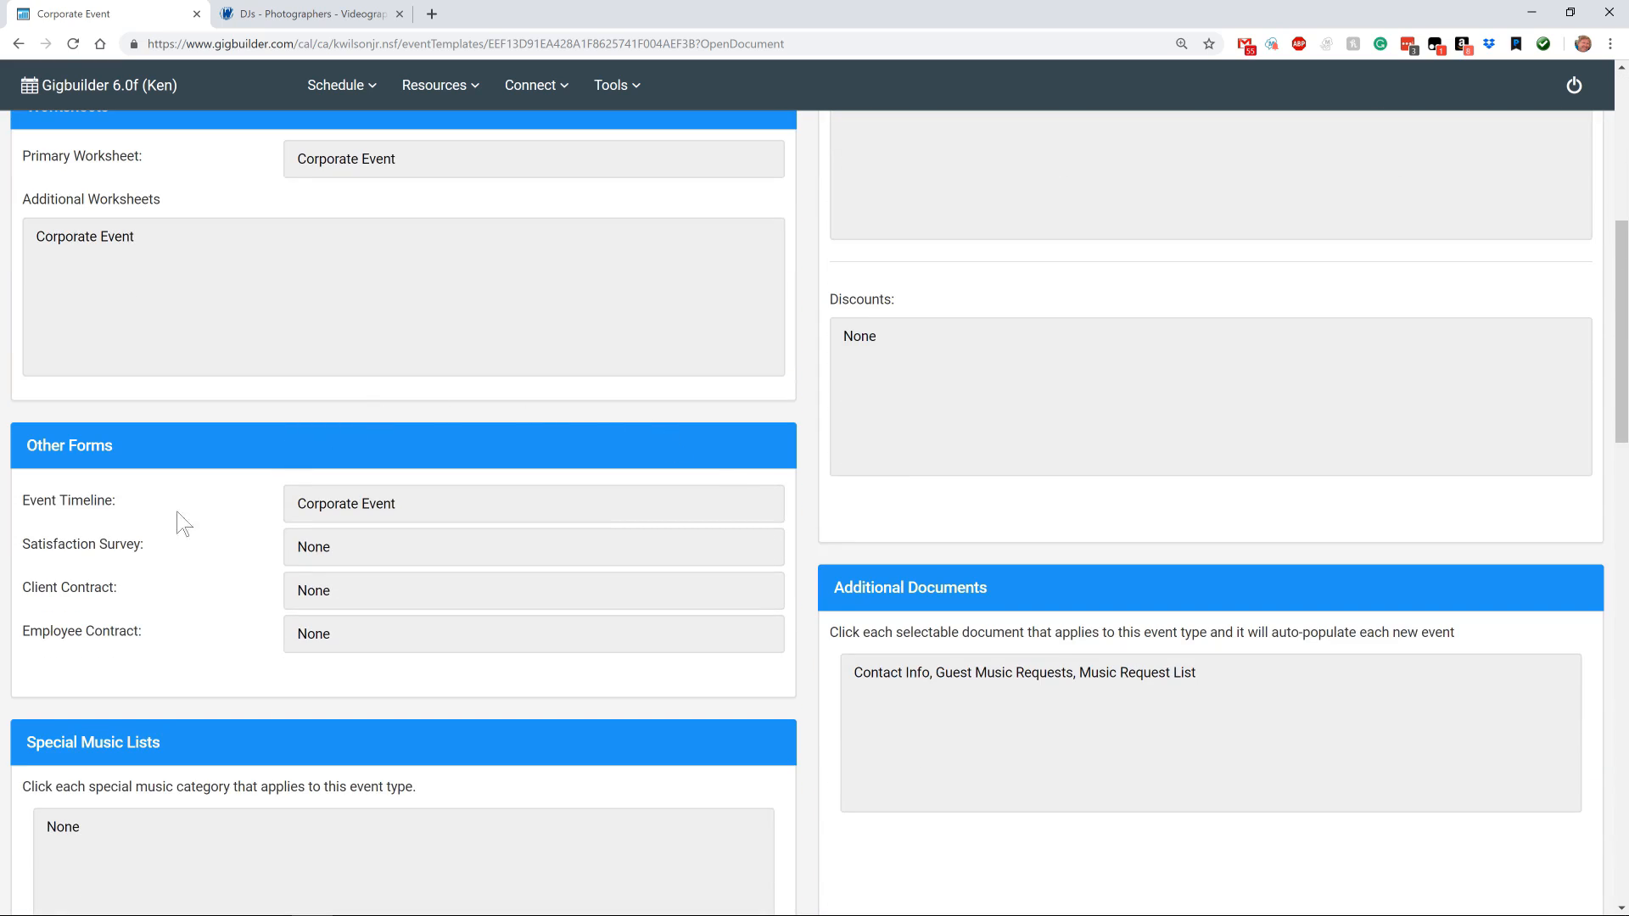
drag(117, 594, 20, 594)
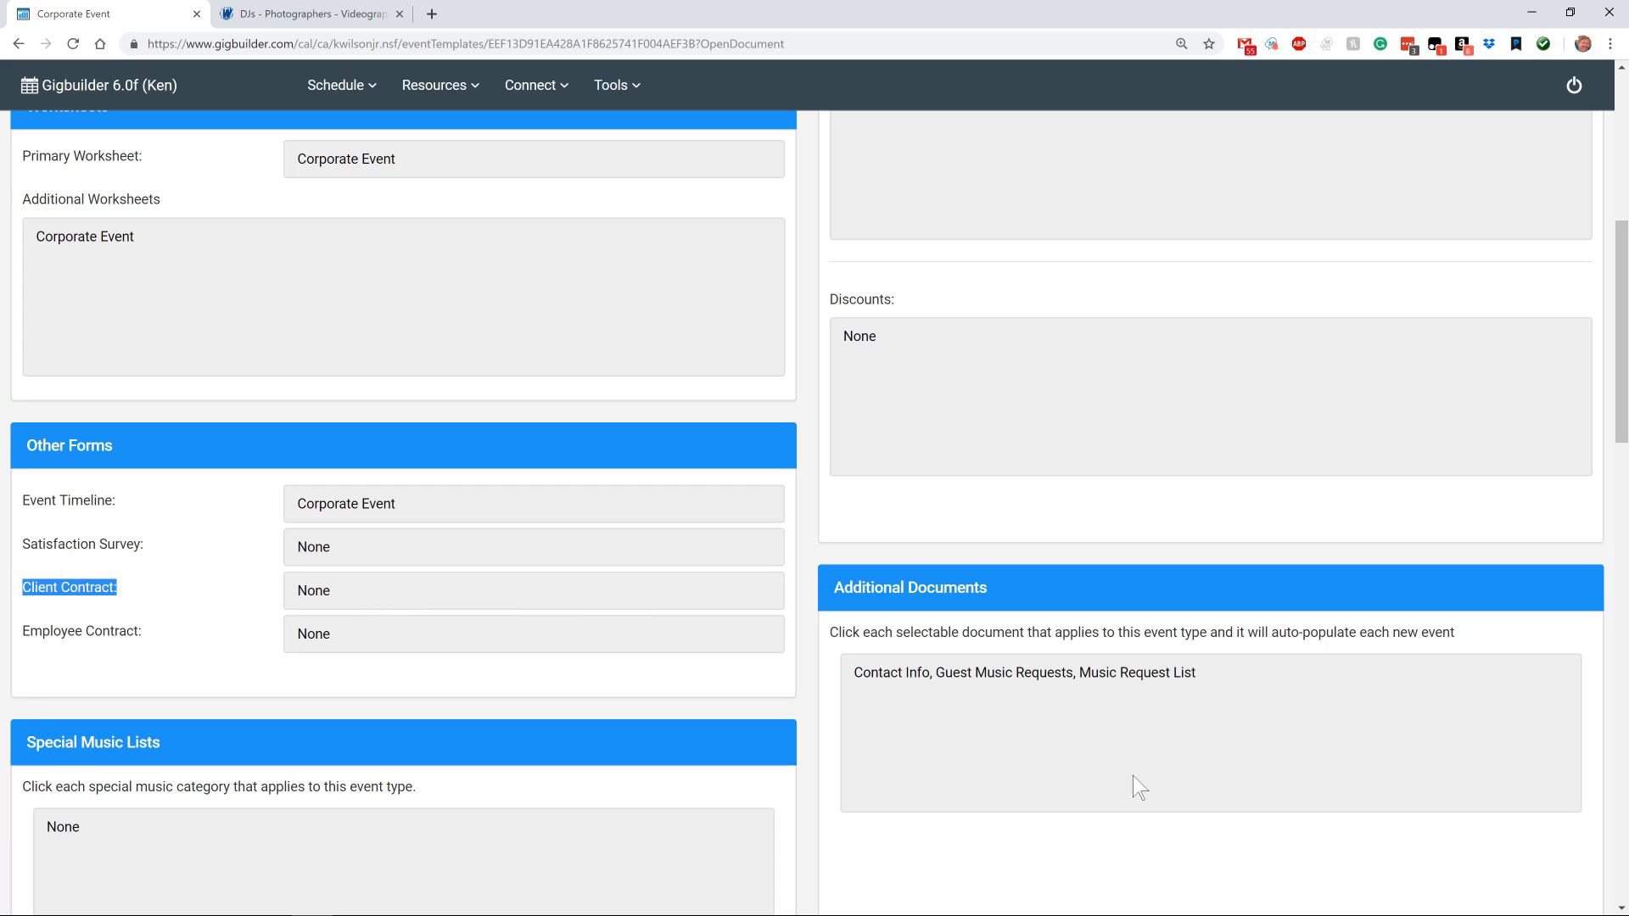
drag(1203, 669, 854, 671)
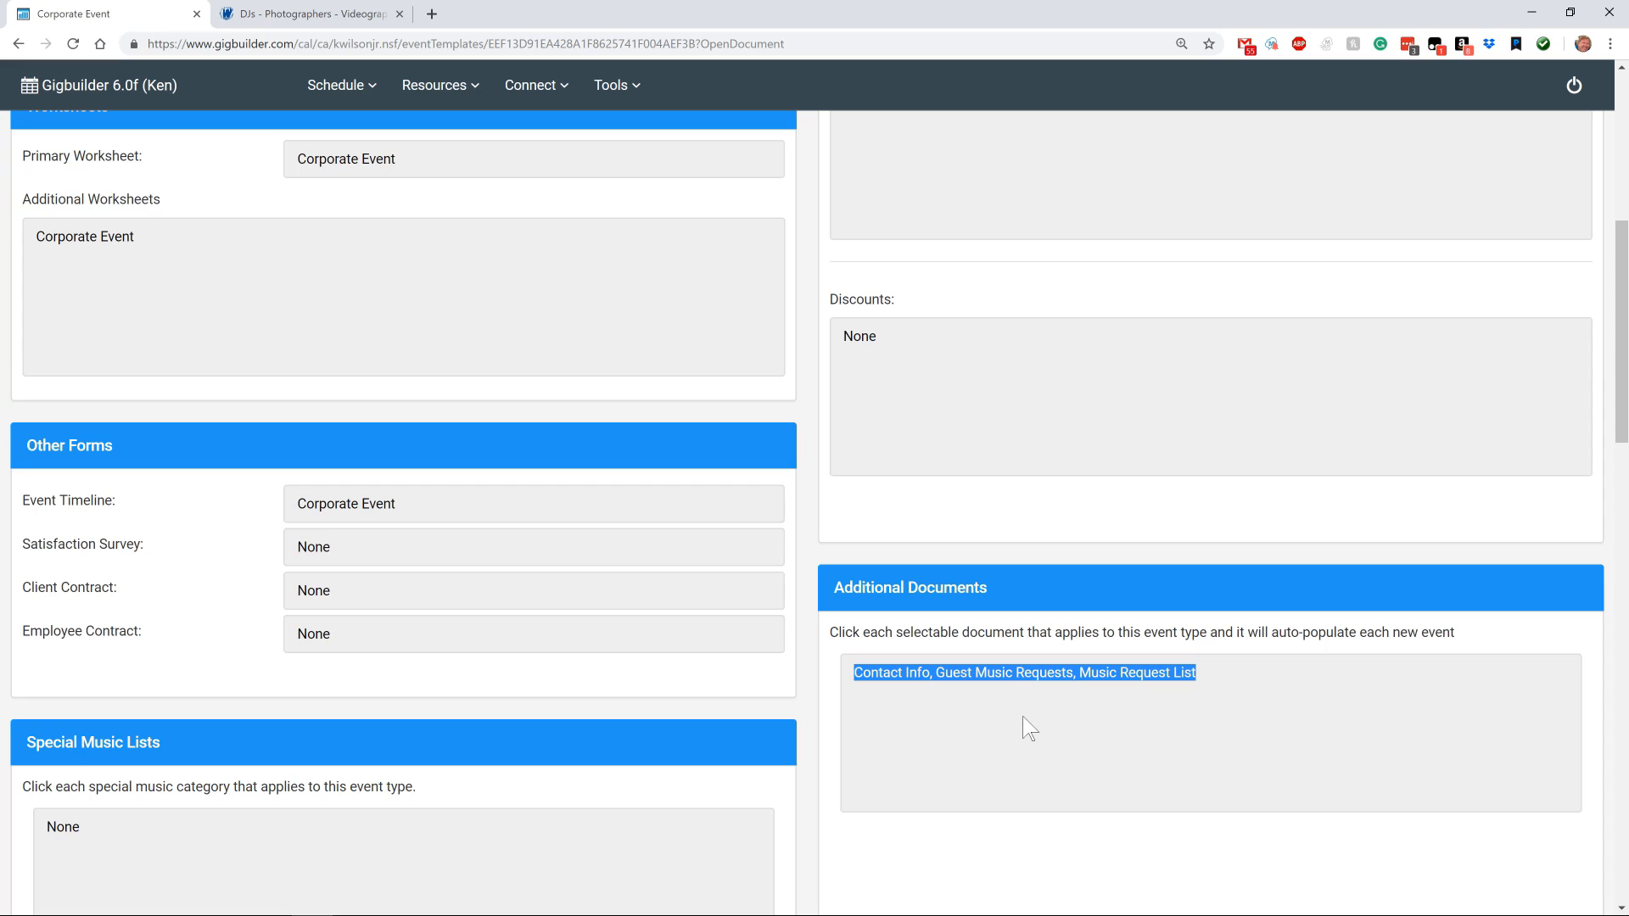
scroll(1256, 699, up, 7)
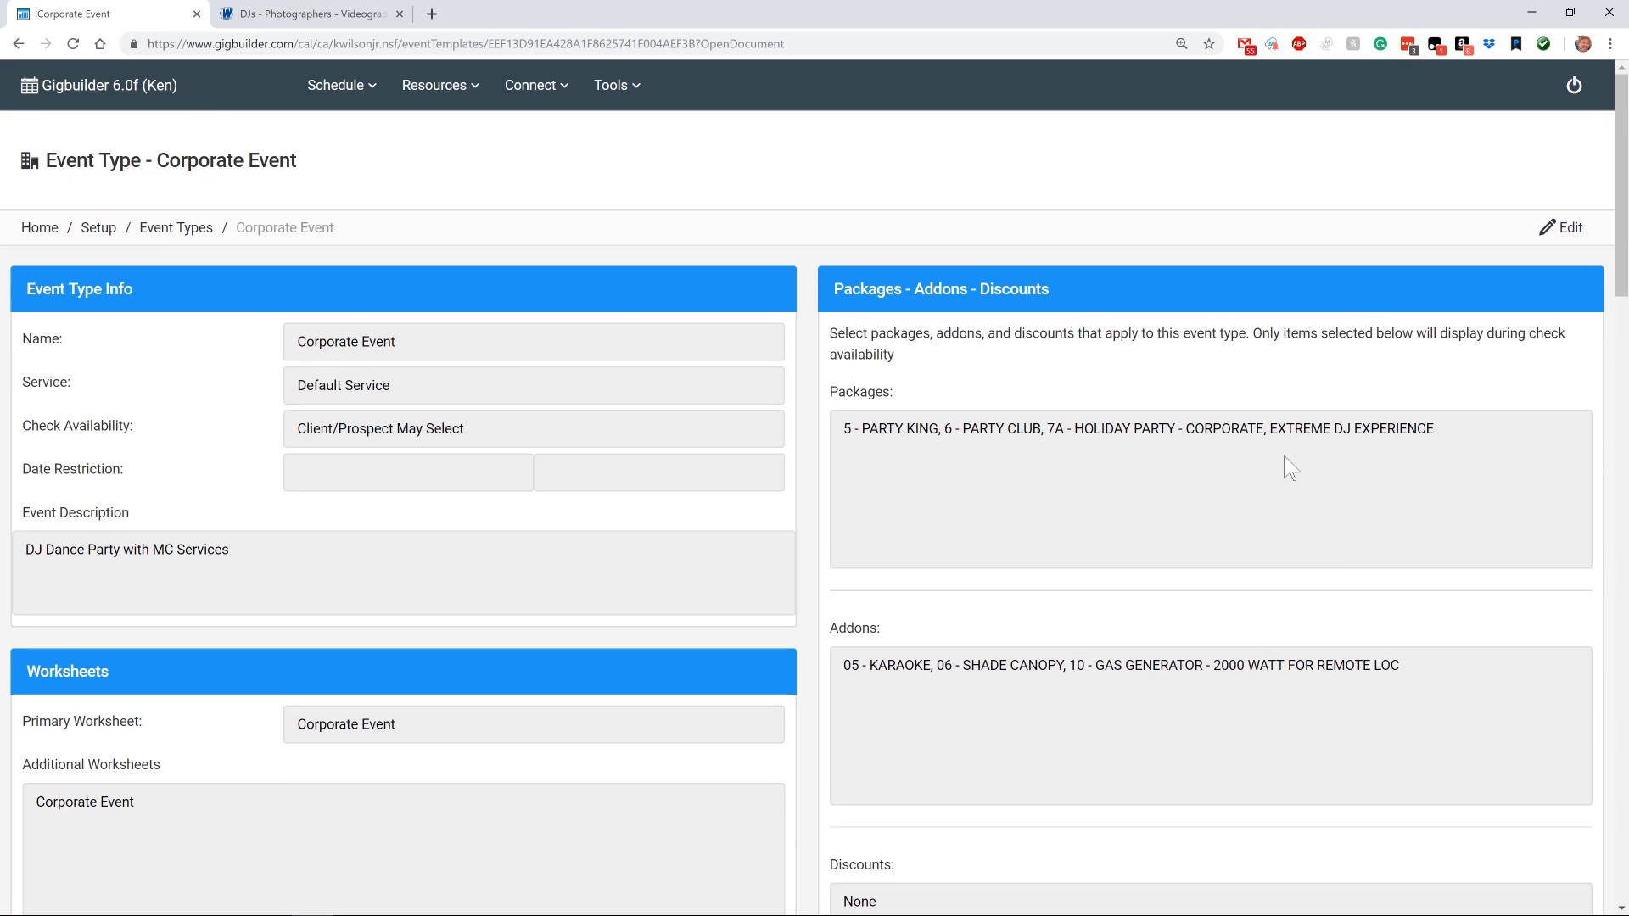
click(1567, 229)
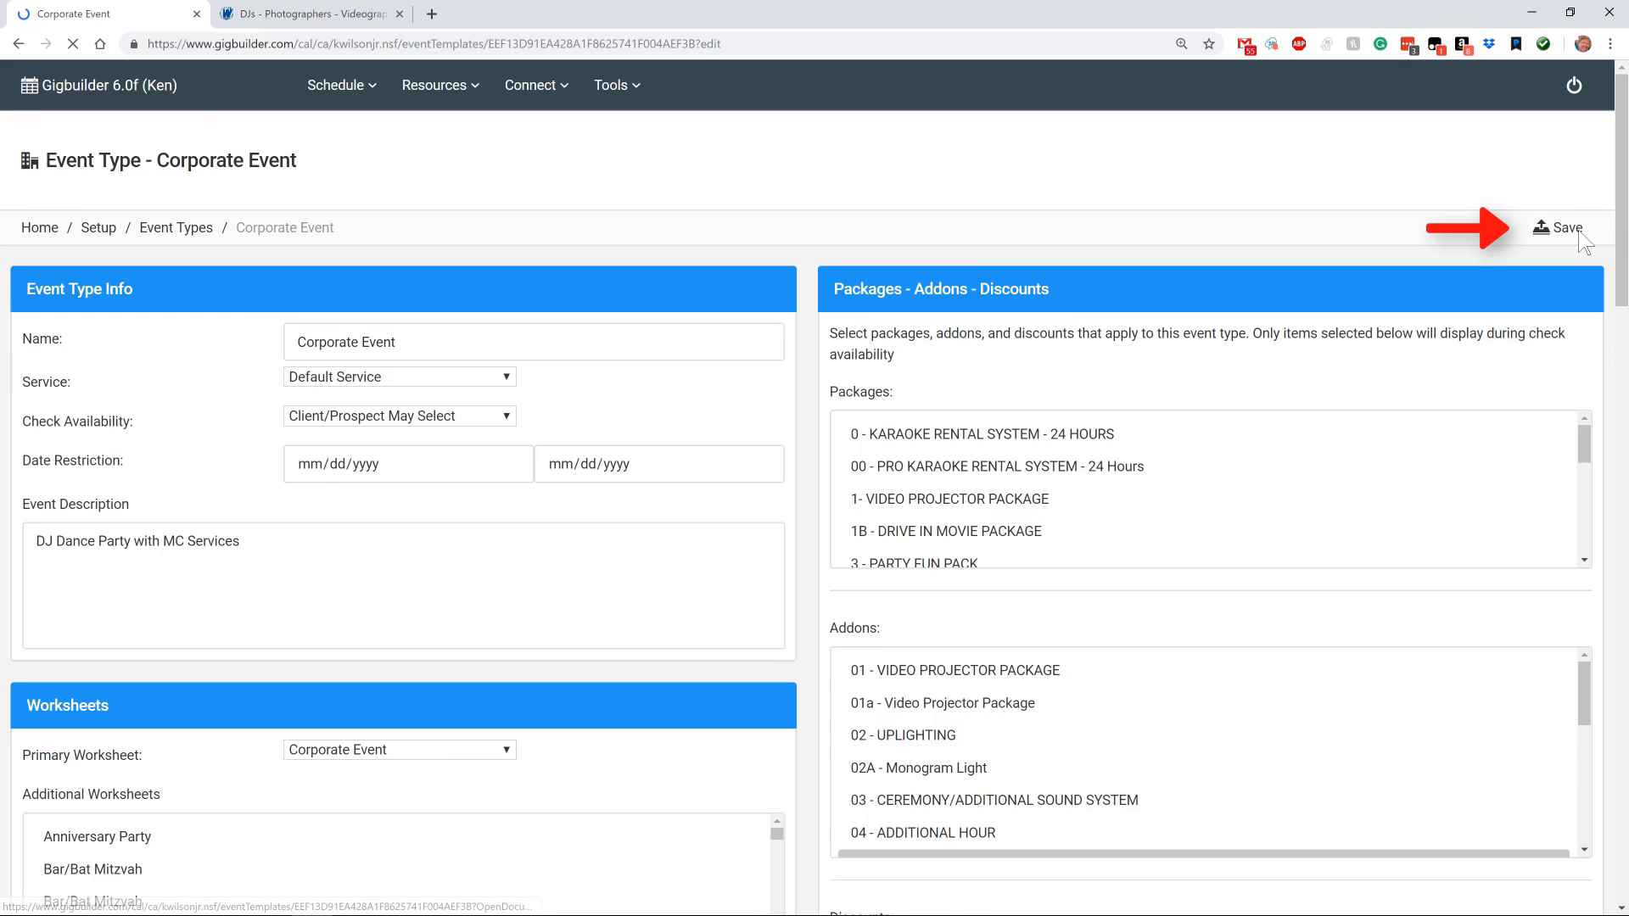
scroll(632, 462, down, 3)
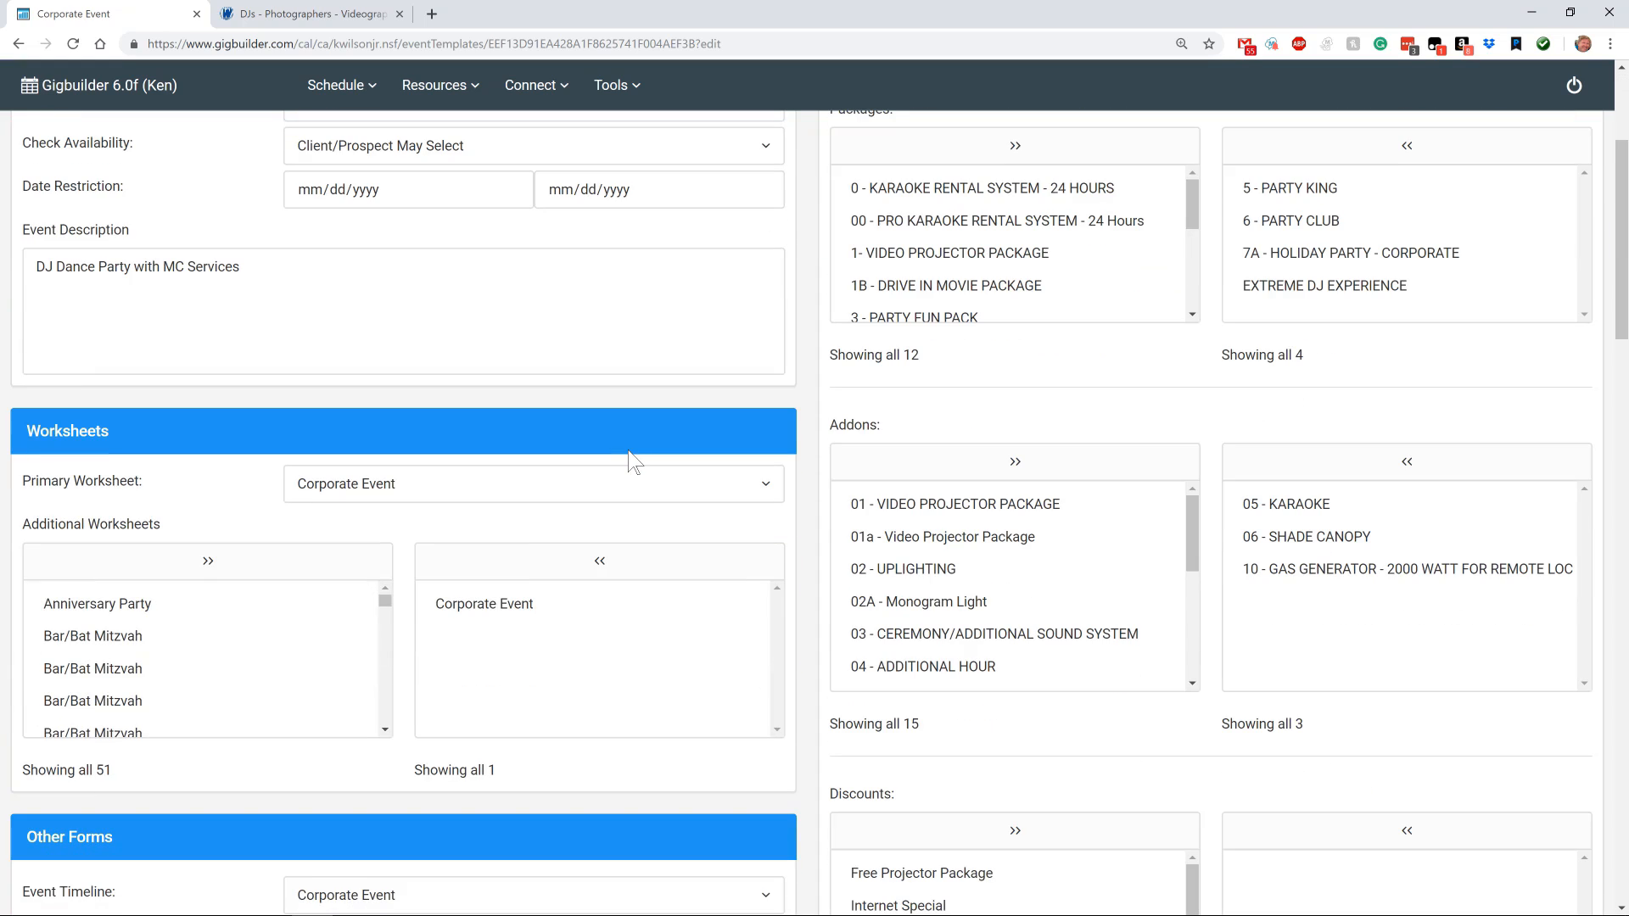
scroll(632, 462, down, 6)
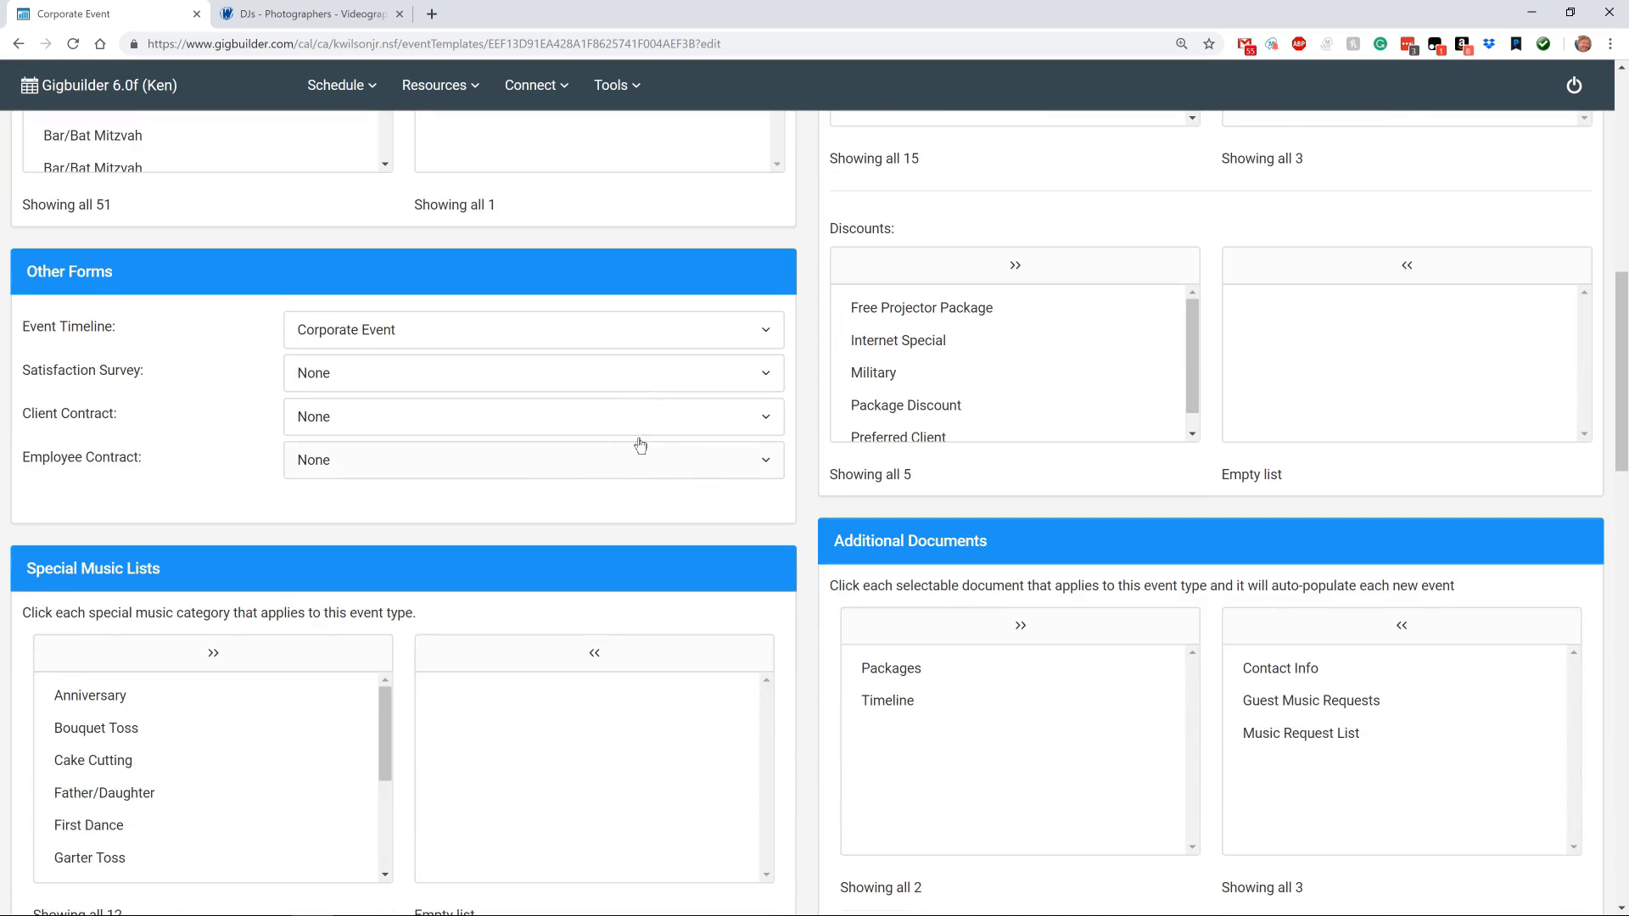
drag(117, 413, 20, 408)
click(422, 418)
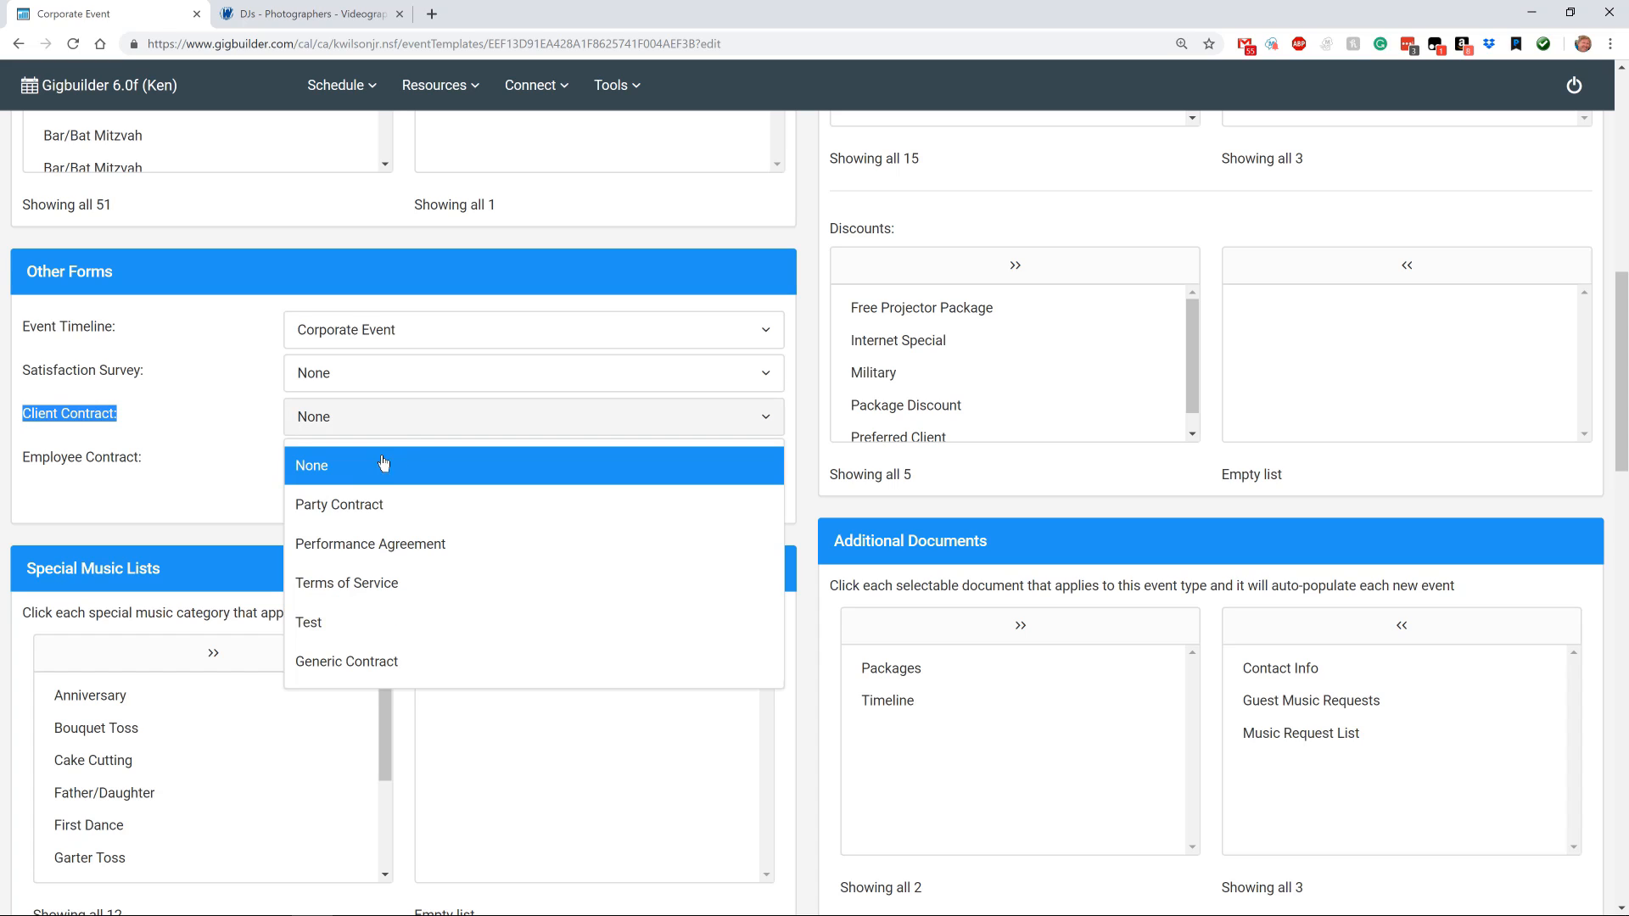
click(358, 504)
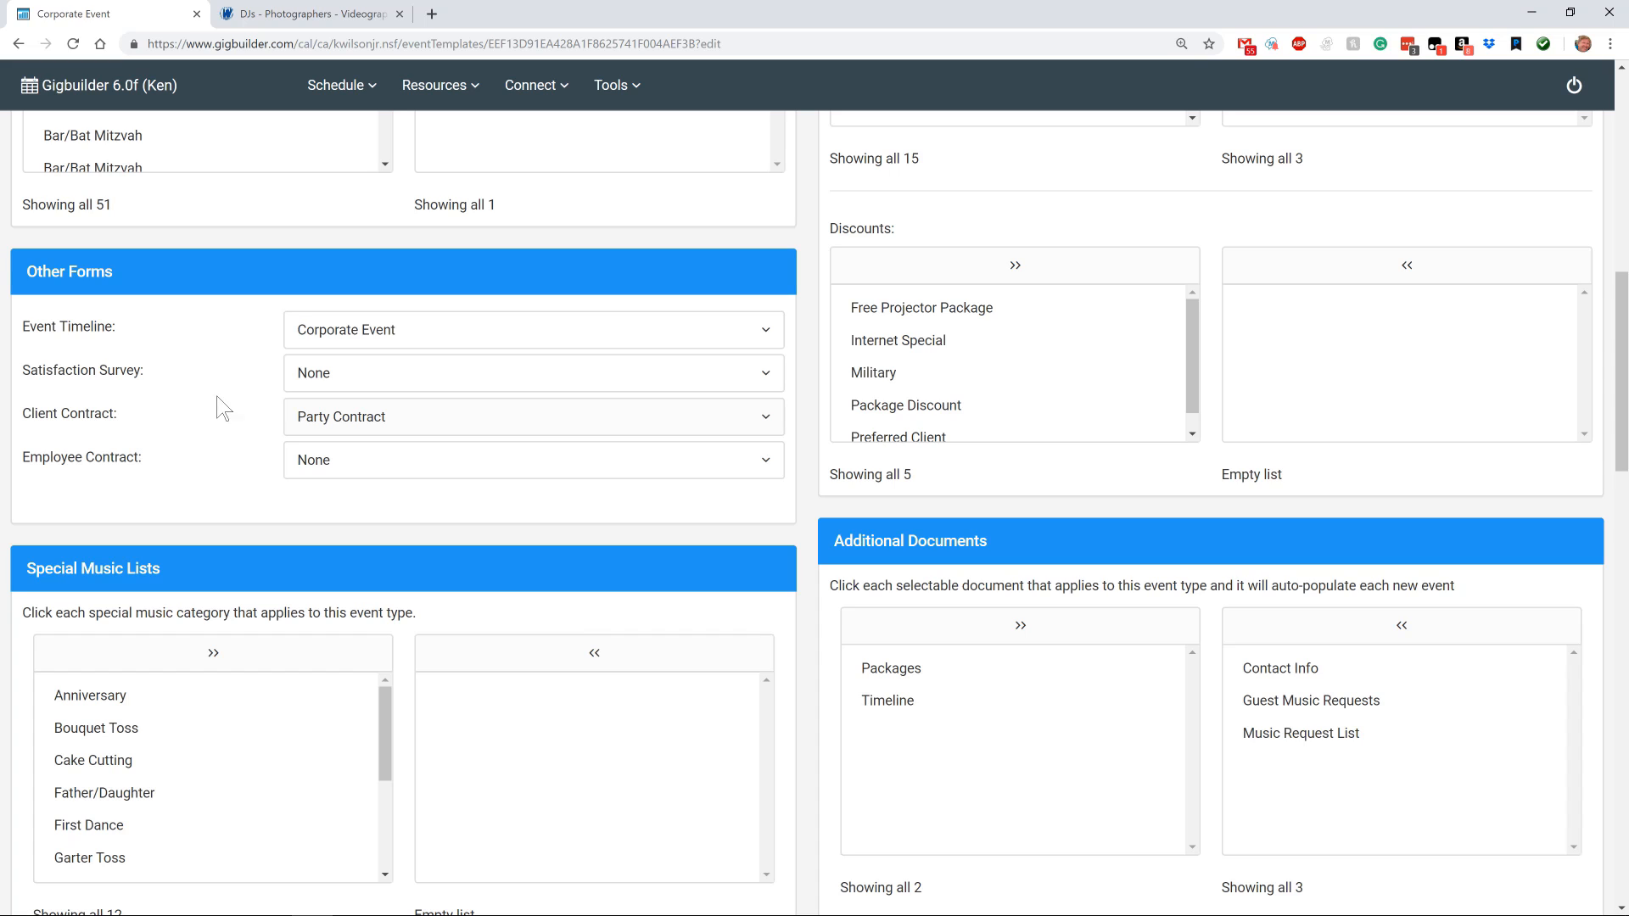
Step: Add Timeline to the event type's additional documents, remove Contact Info from them, and save the event type
scroll(577, 598, down, 3)
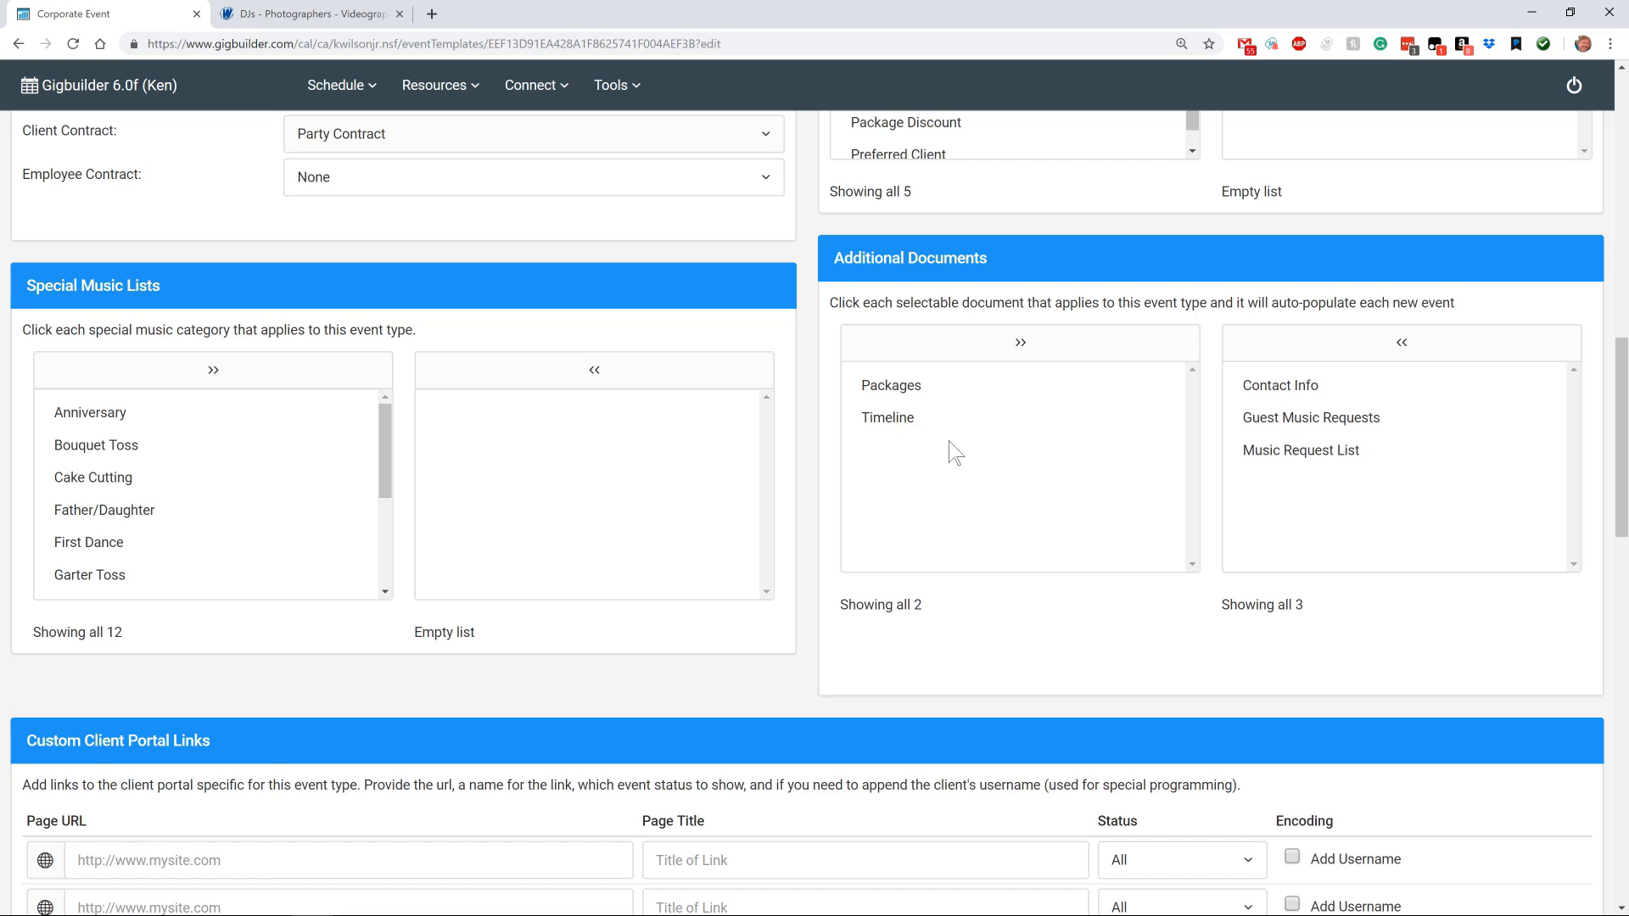
click(888, 418)
click(1281, 386)
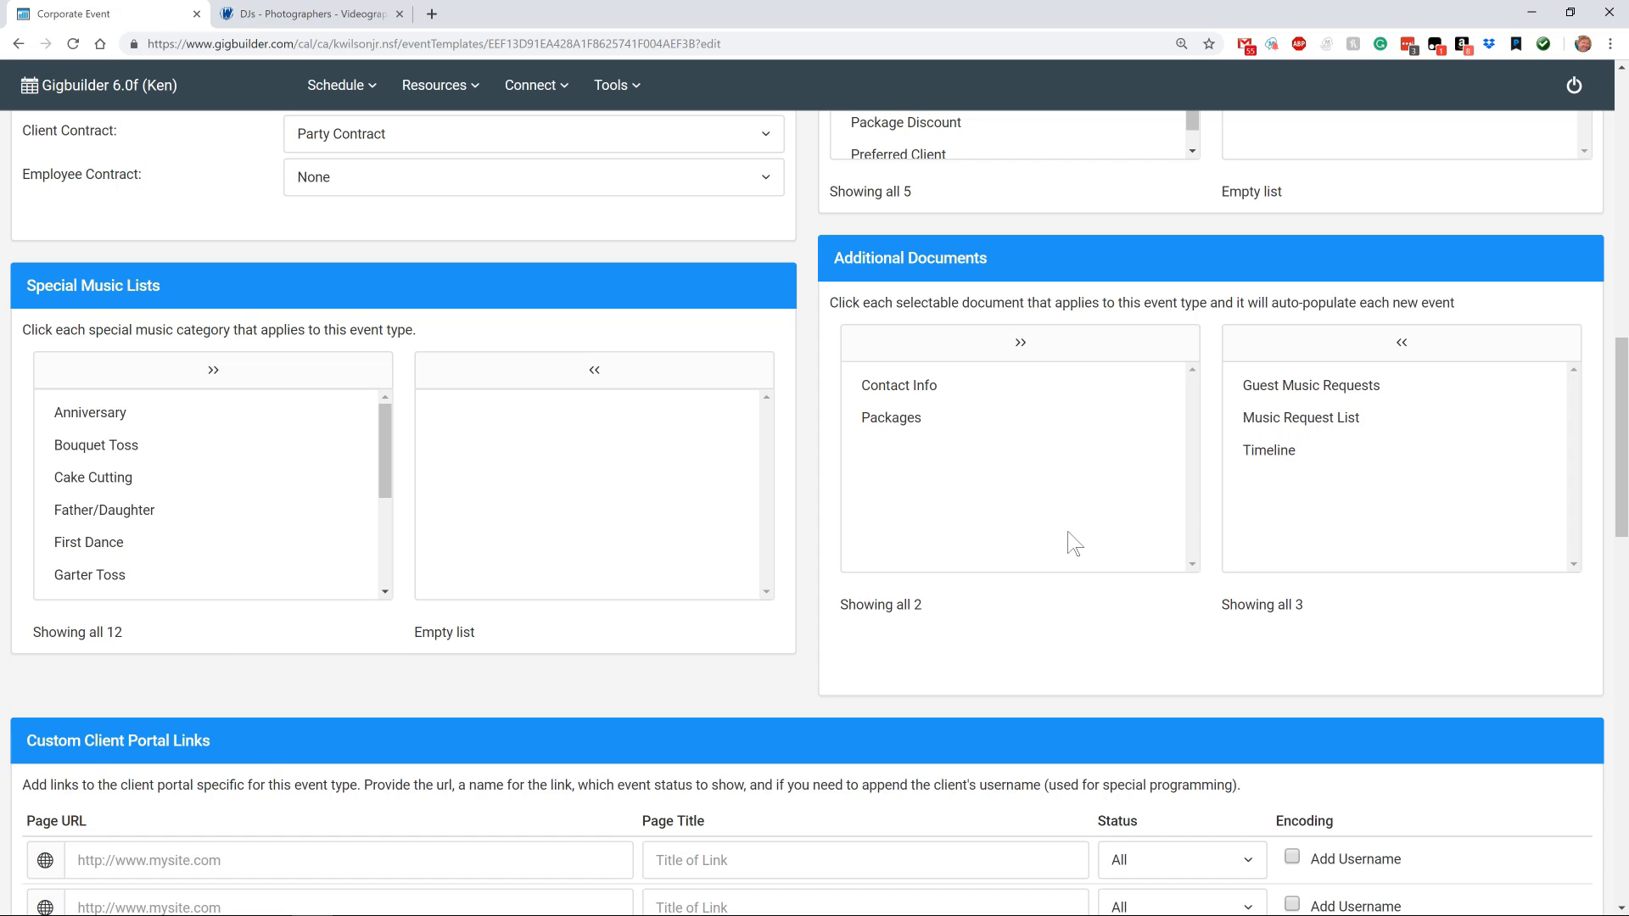
scroll(1084, 534, up, 14)
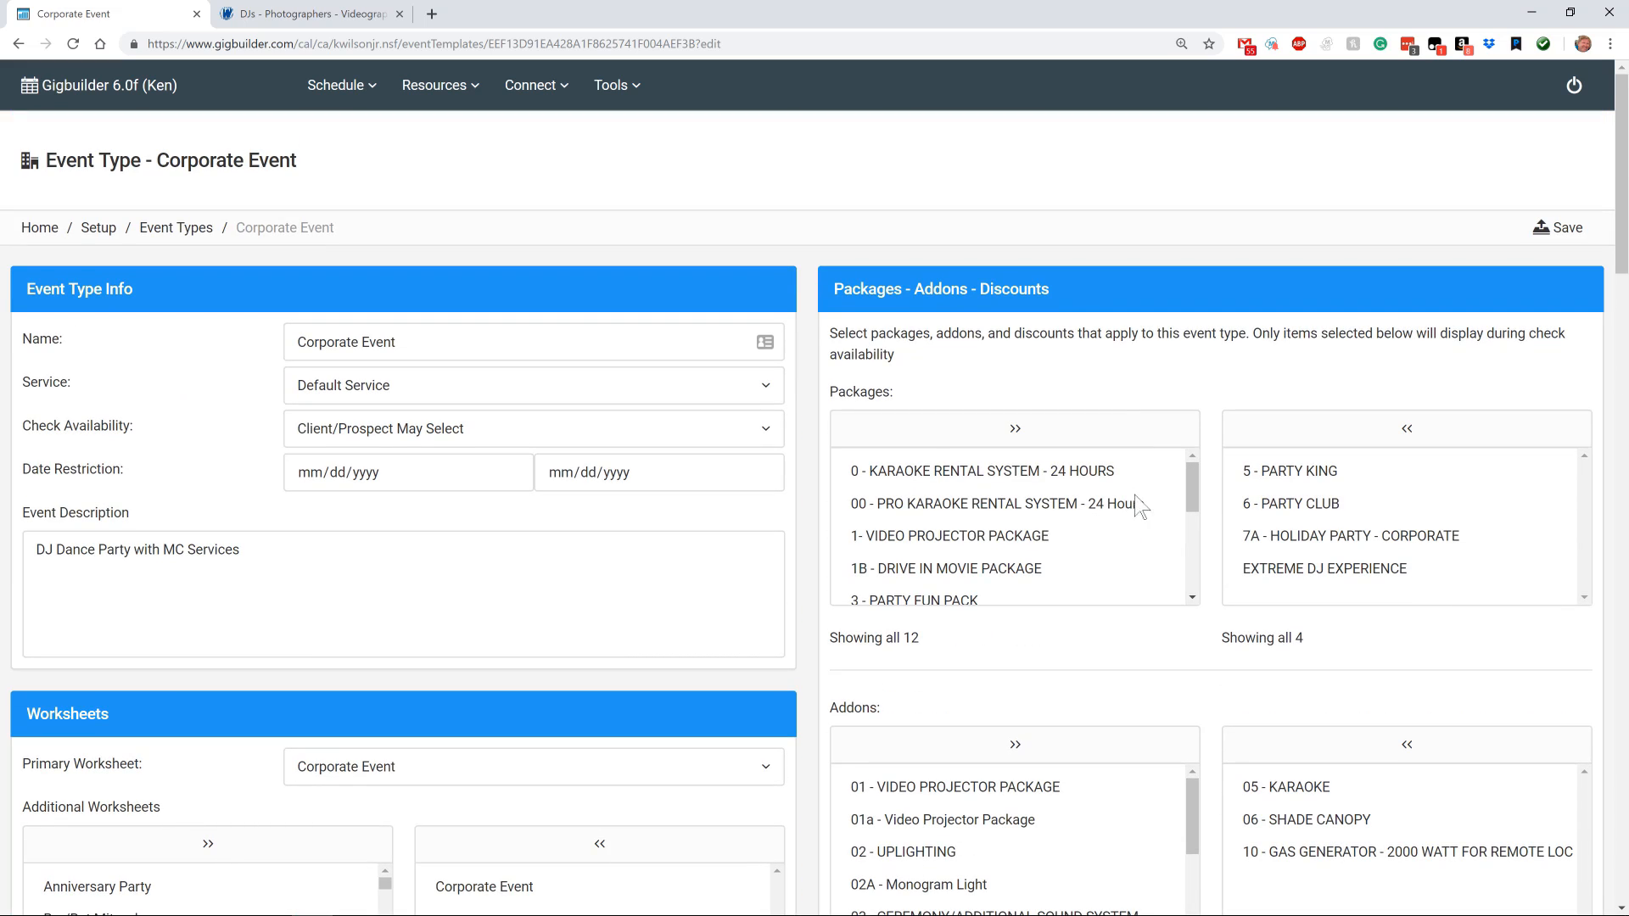
drag(398, 346, 298, 340)
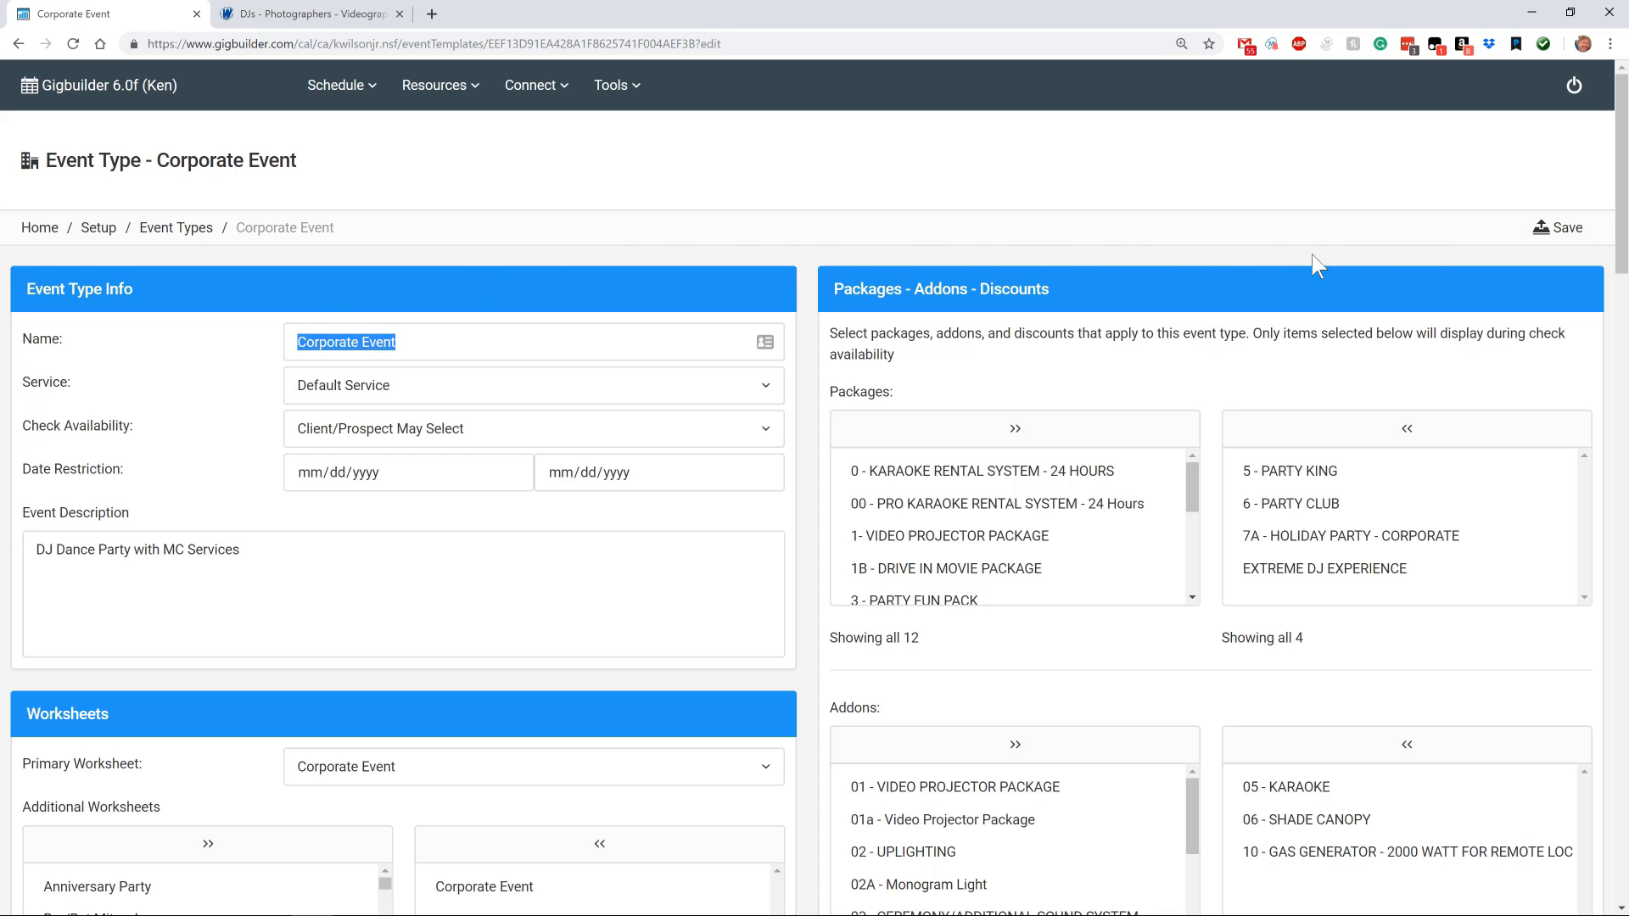
click(1559, 231)
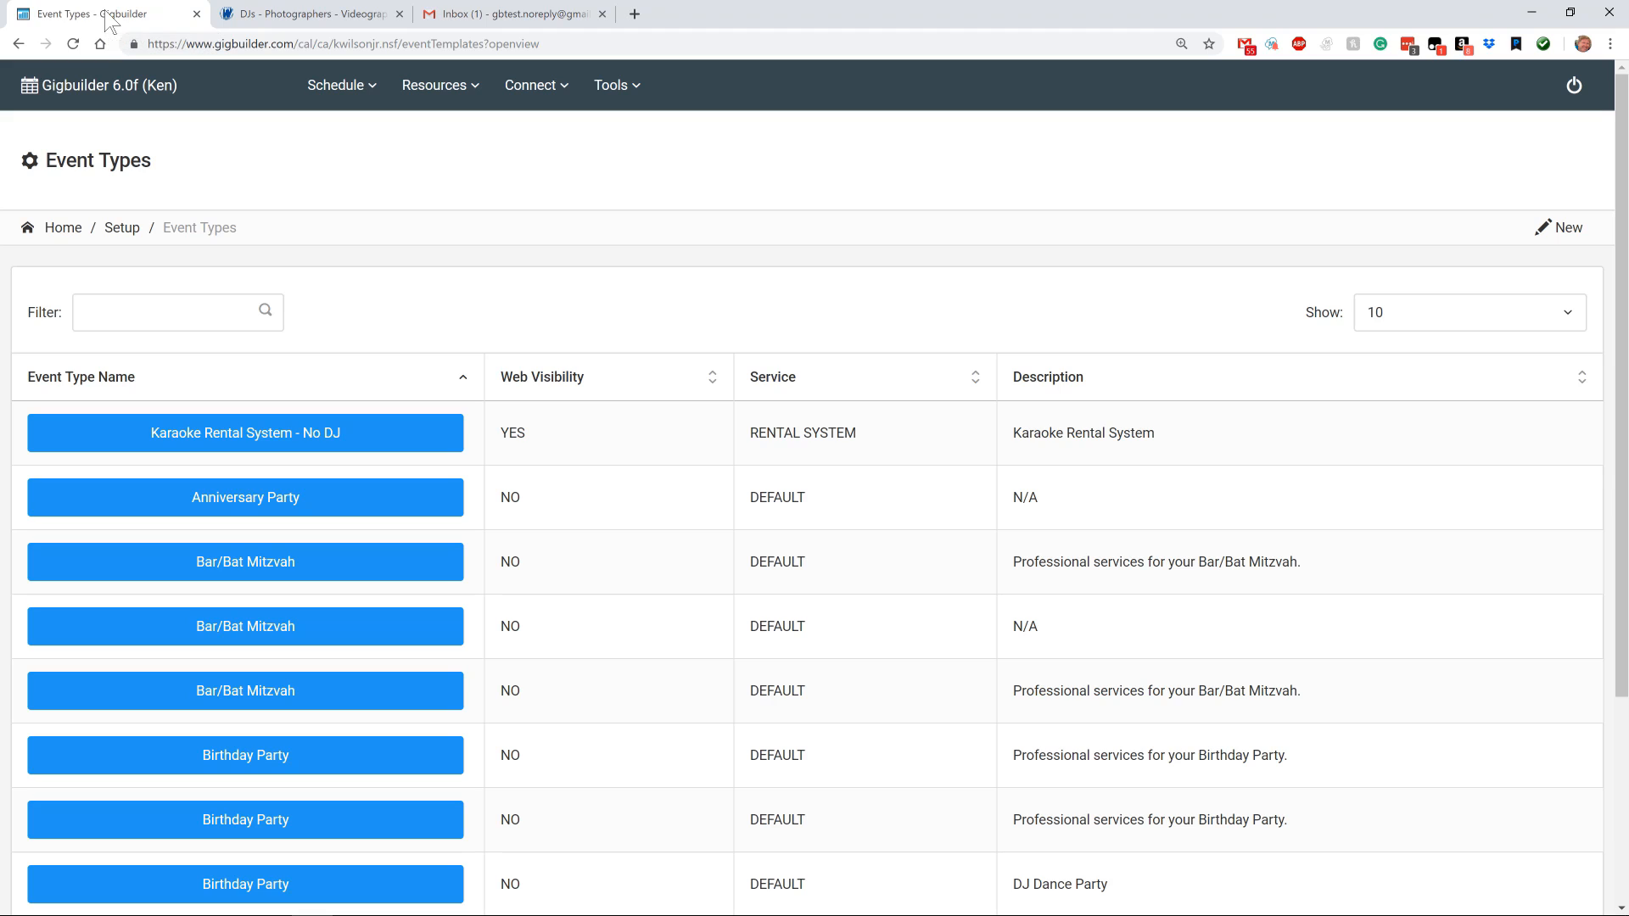
Step: Switch to Gmail, open the Party Contract email, and follow its link to the contract's signing page
click(491, 17)
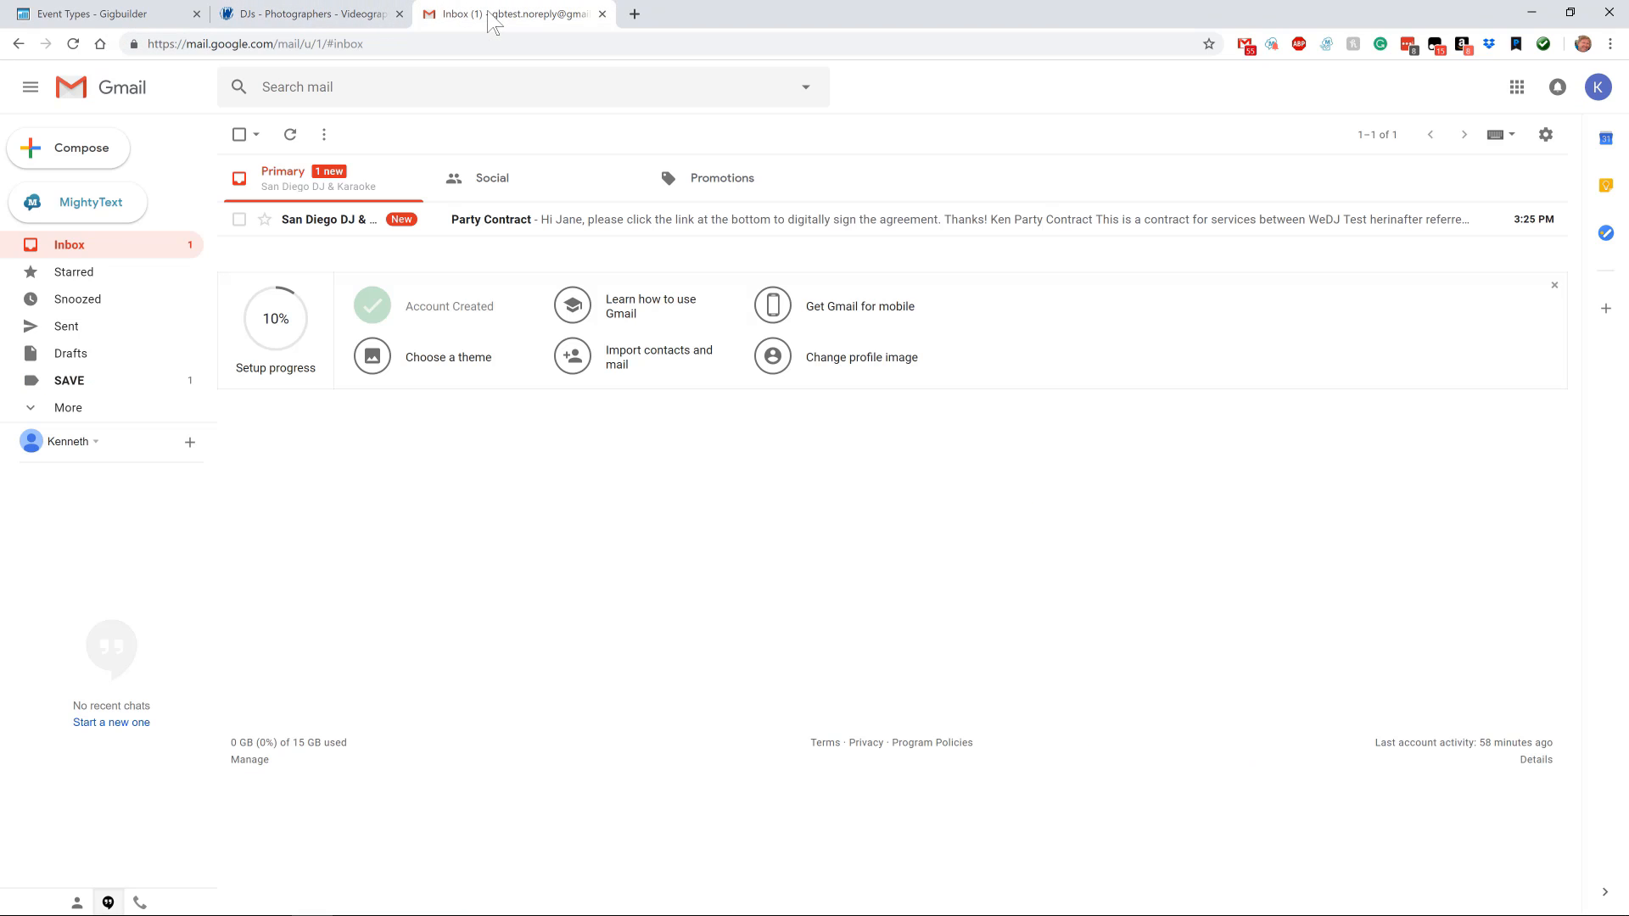
click(507, 222)
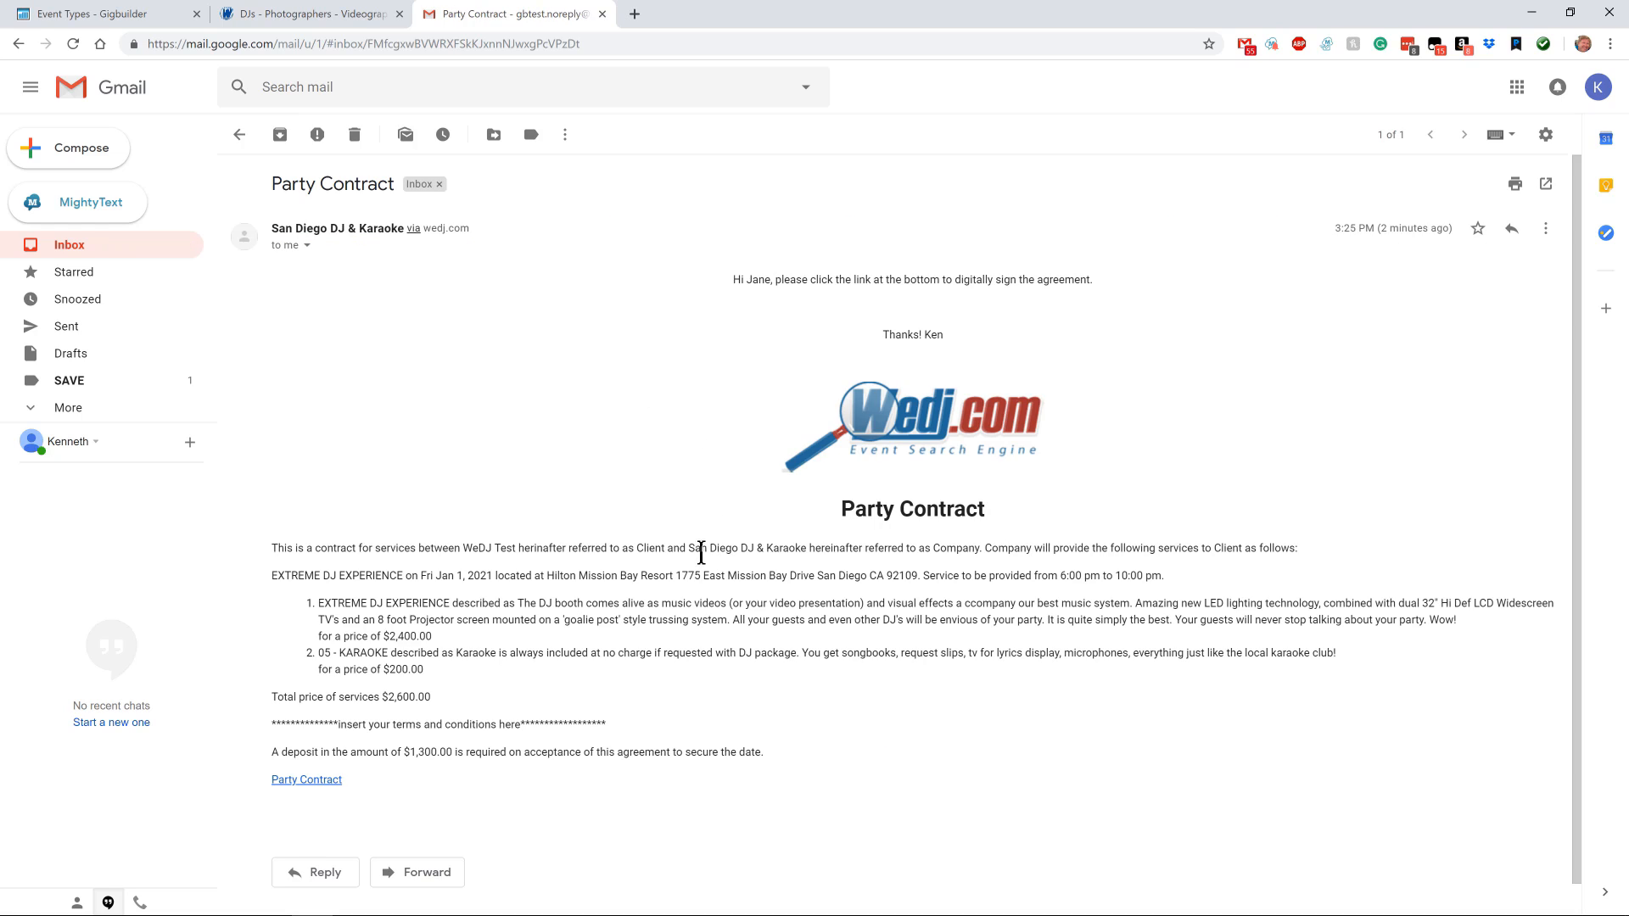
scroll(687, 521, down, 1)
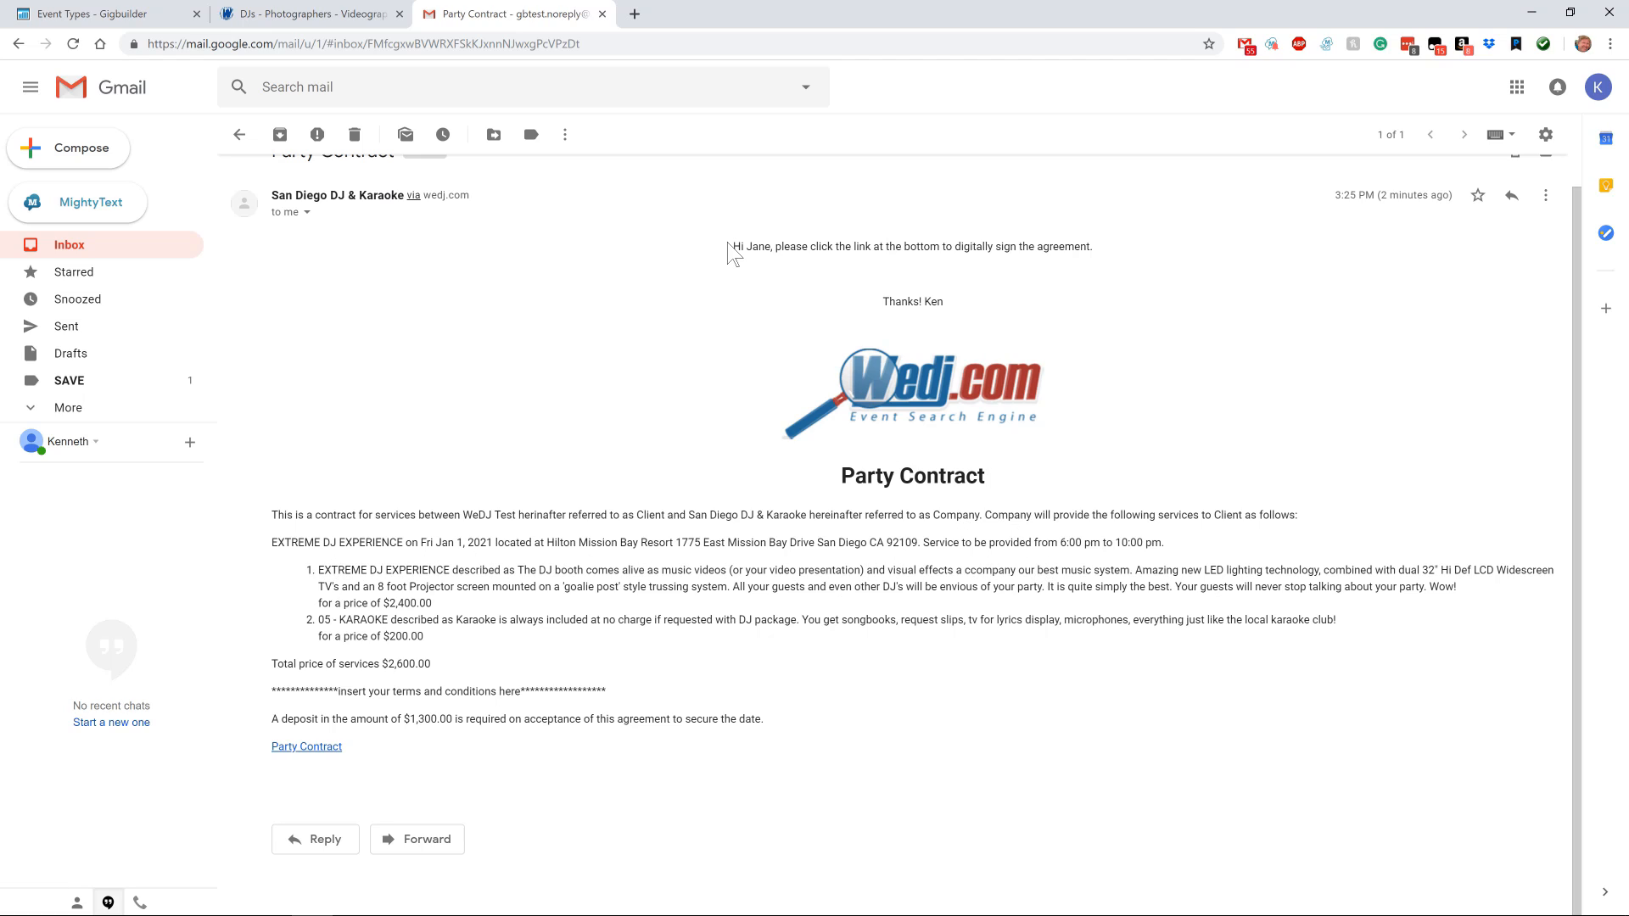
drag(728, 249, 953, 265)
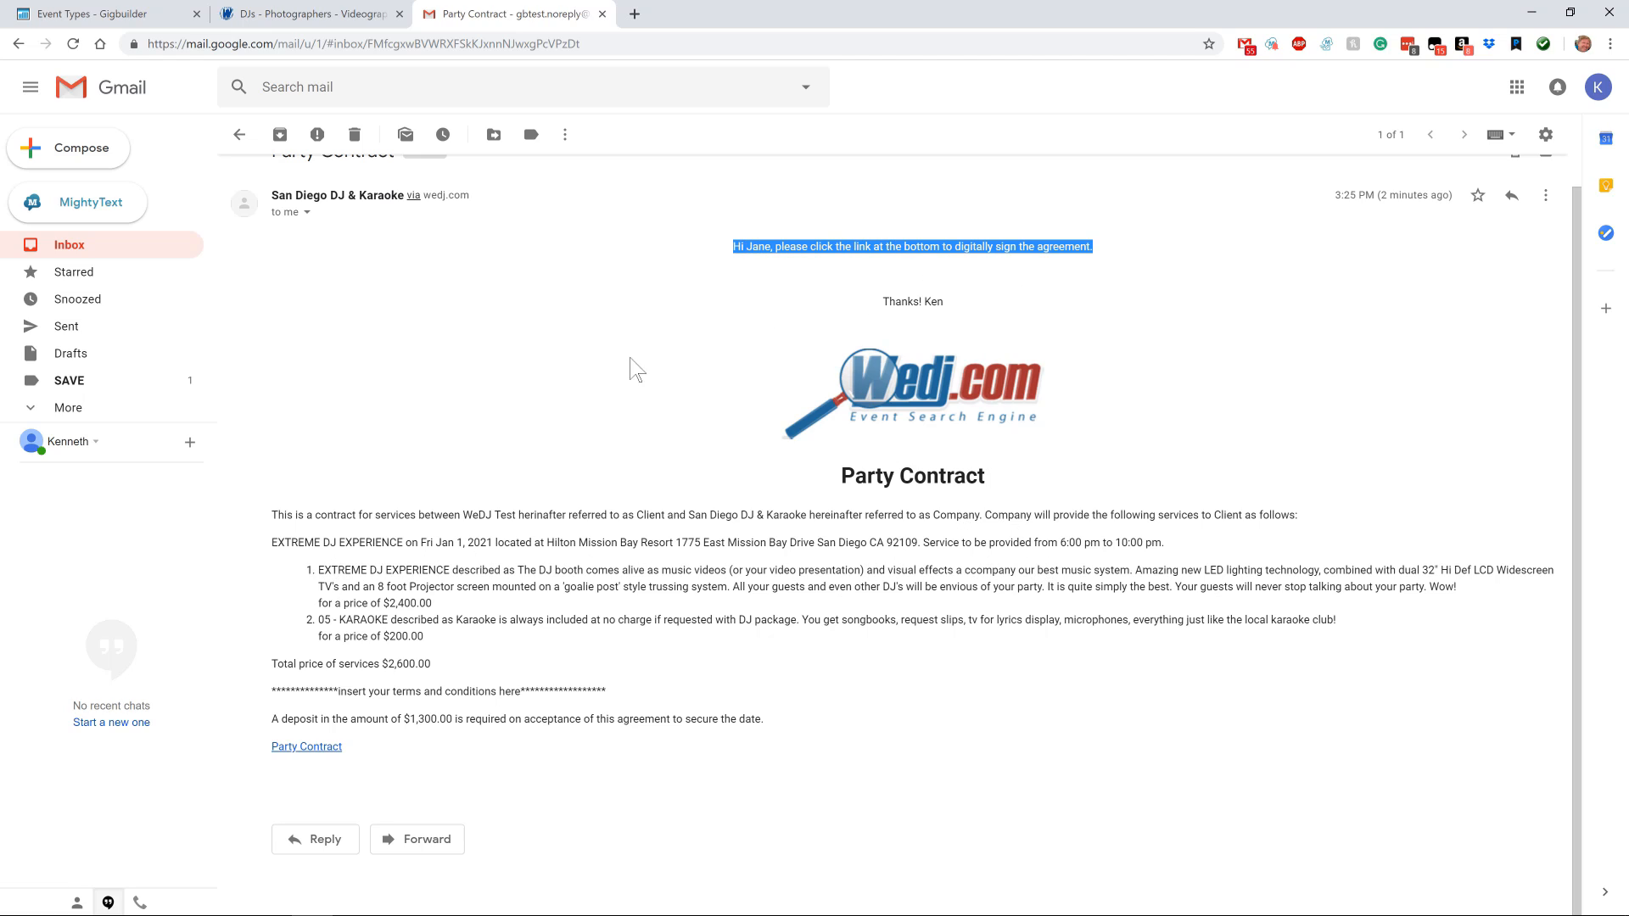
click(319, 751)
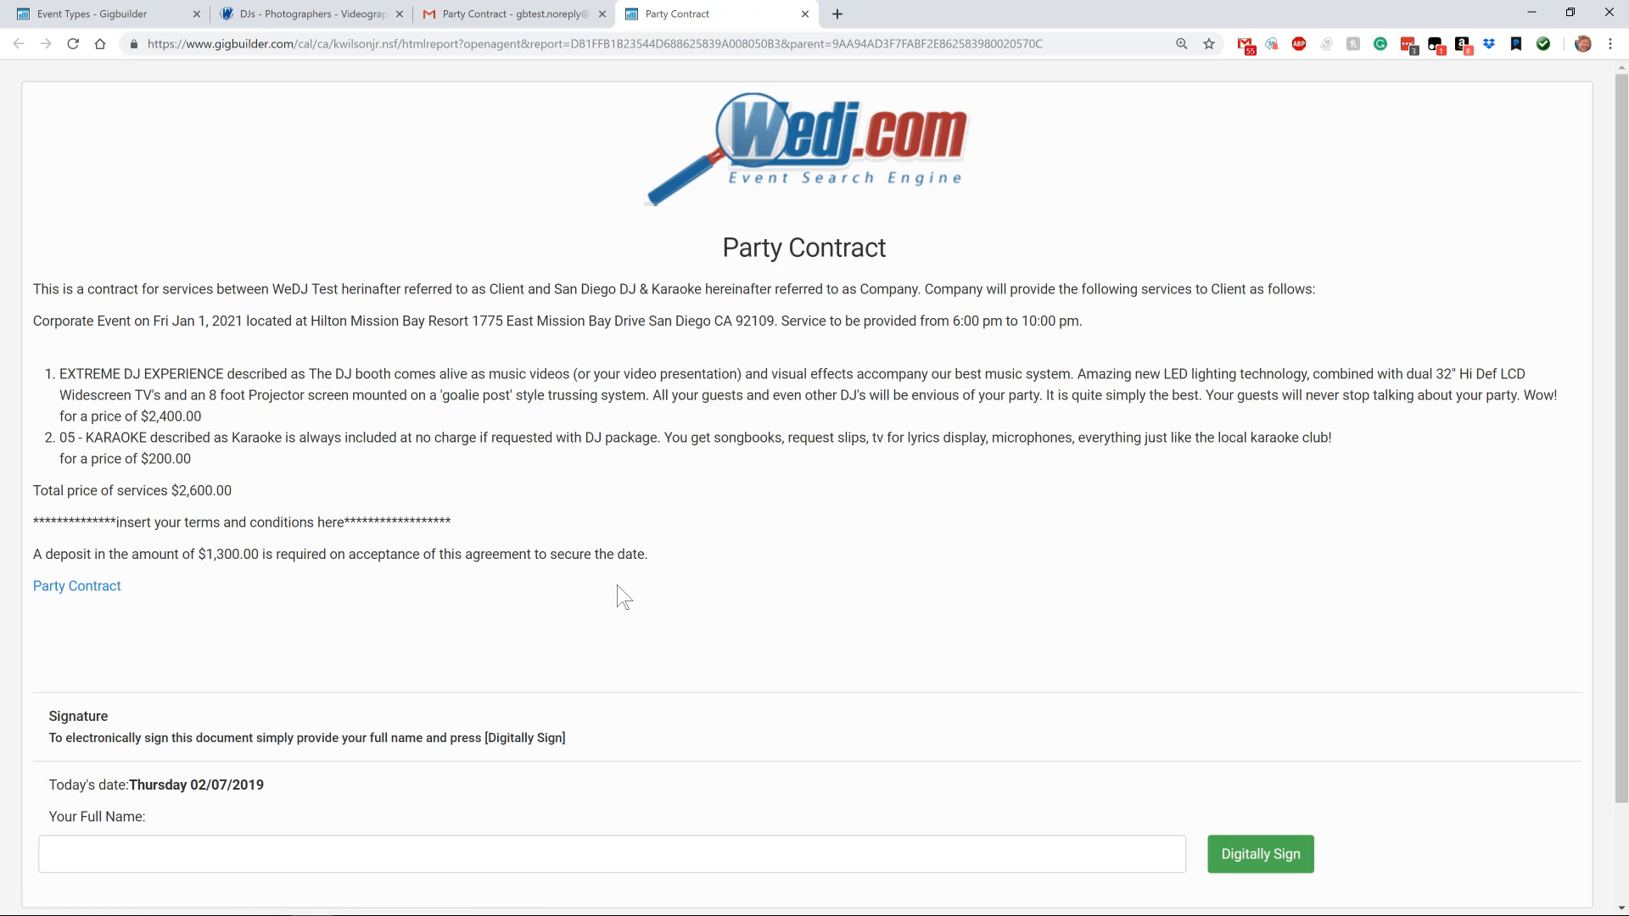
Step: Digitally sign the Party Contract with the client's full name and confirm the signature
scroll(624, 597, down, 2)
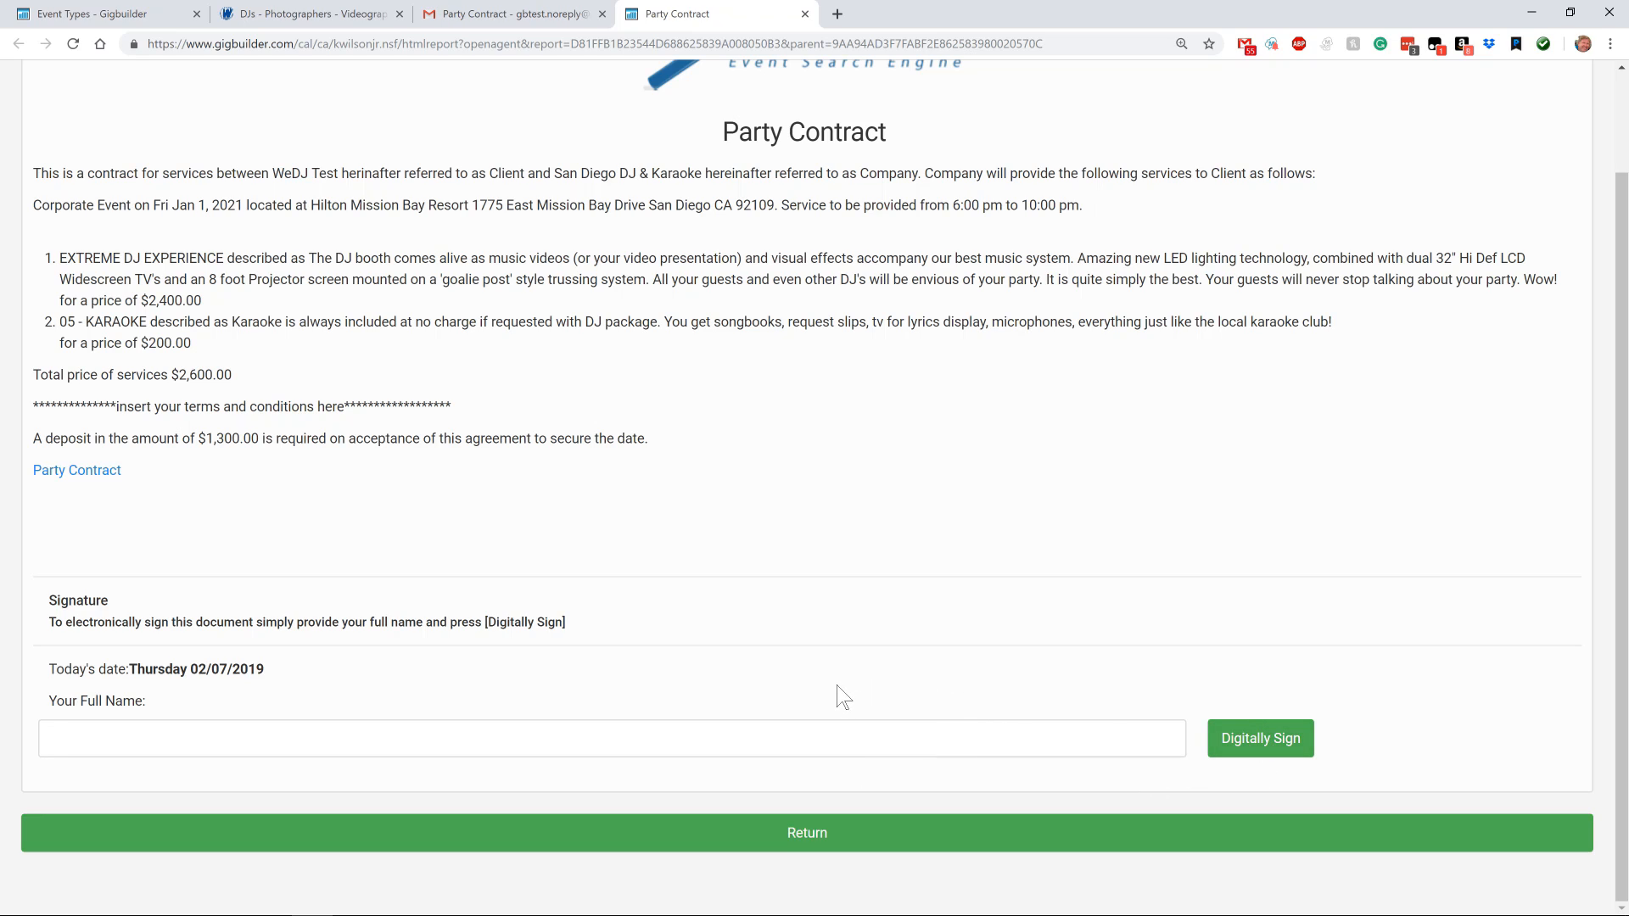
text(john q public)
click(1247, 750)
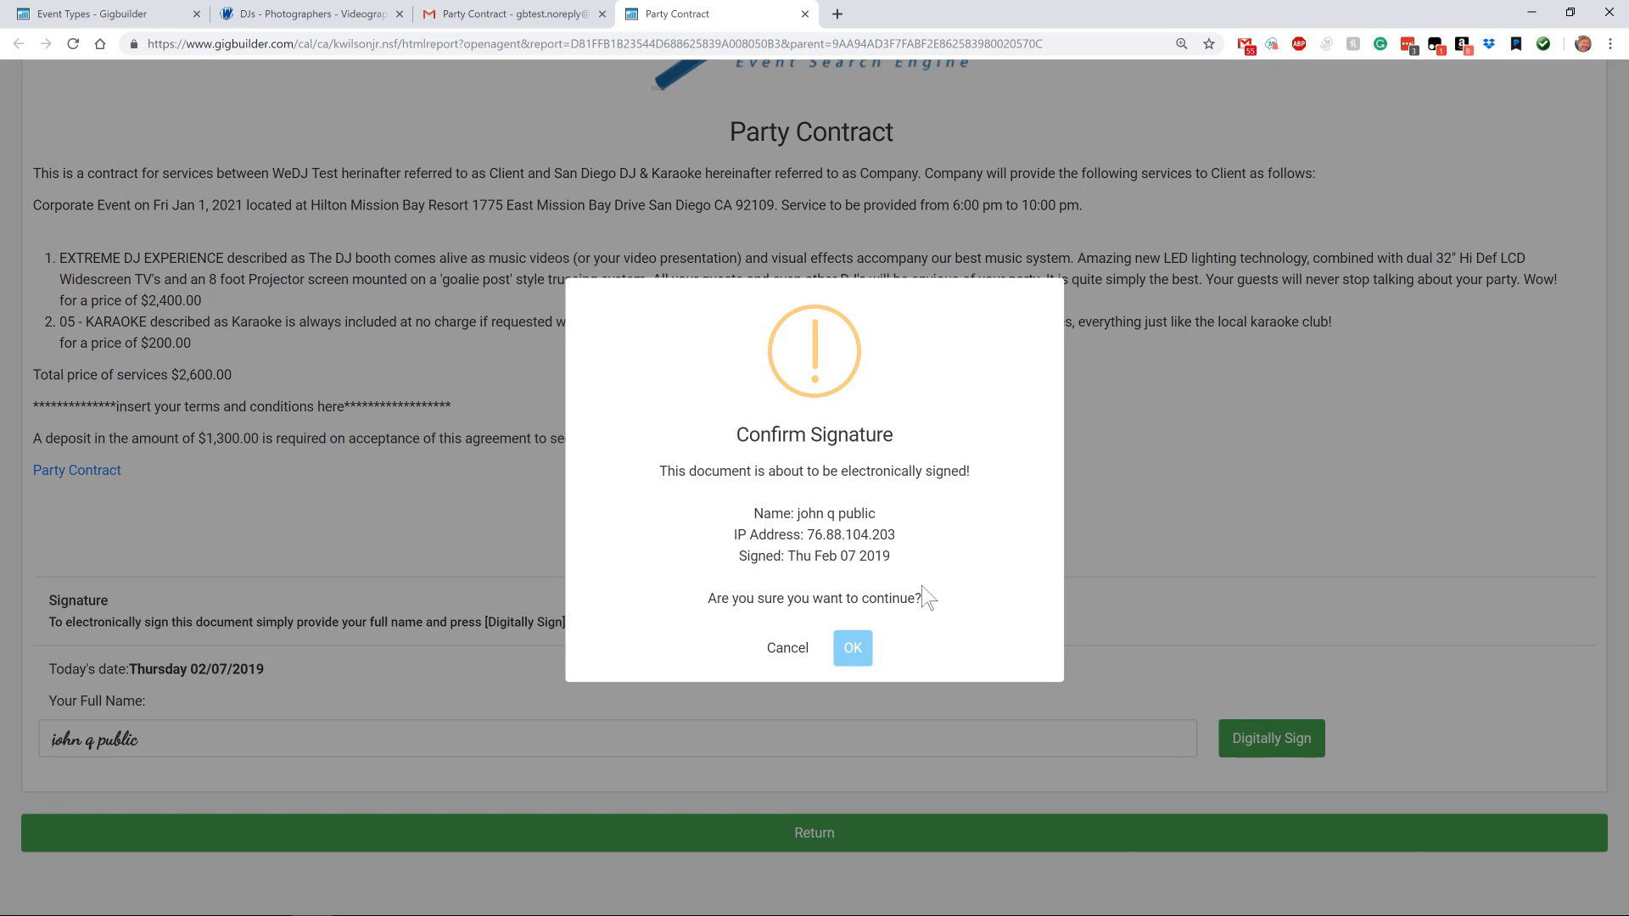
click(852, 649)
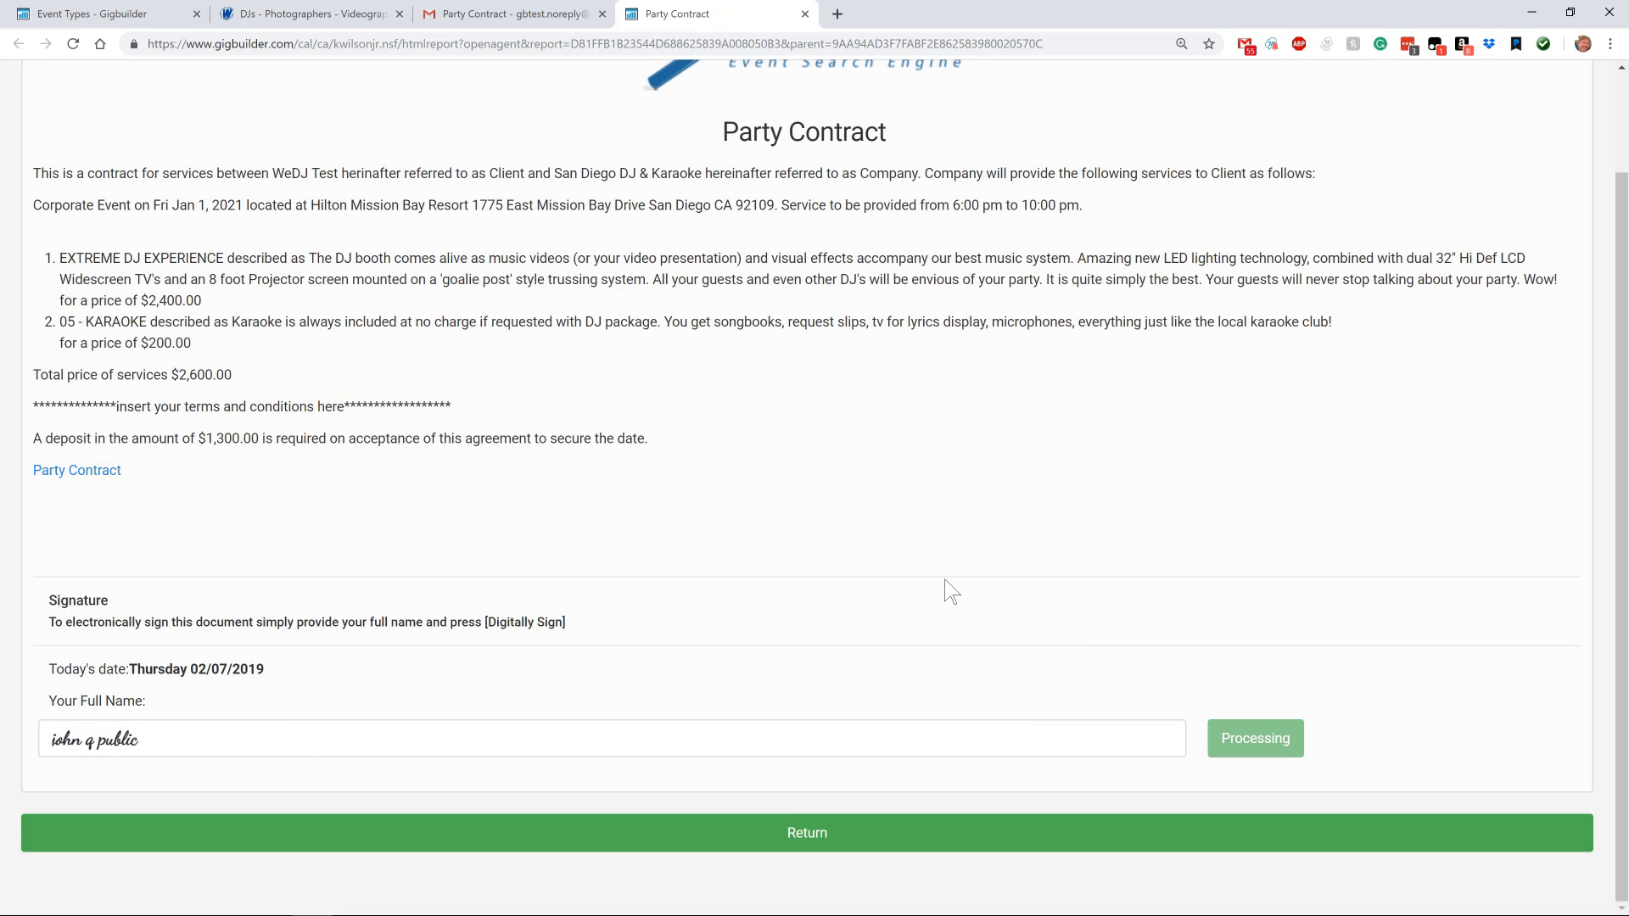
Step: Open the deposit payment page from the signed contract's follow-up options, then close it without paying
scroll(806, 615, down, 3)
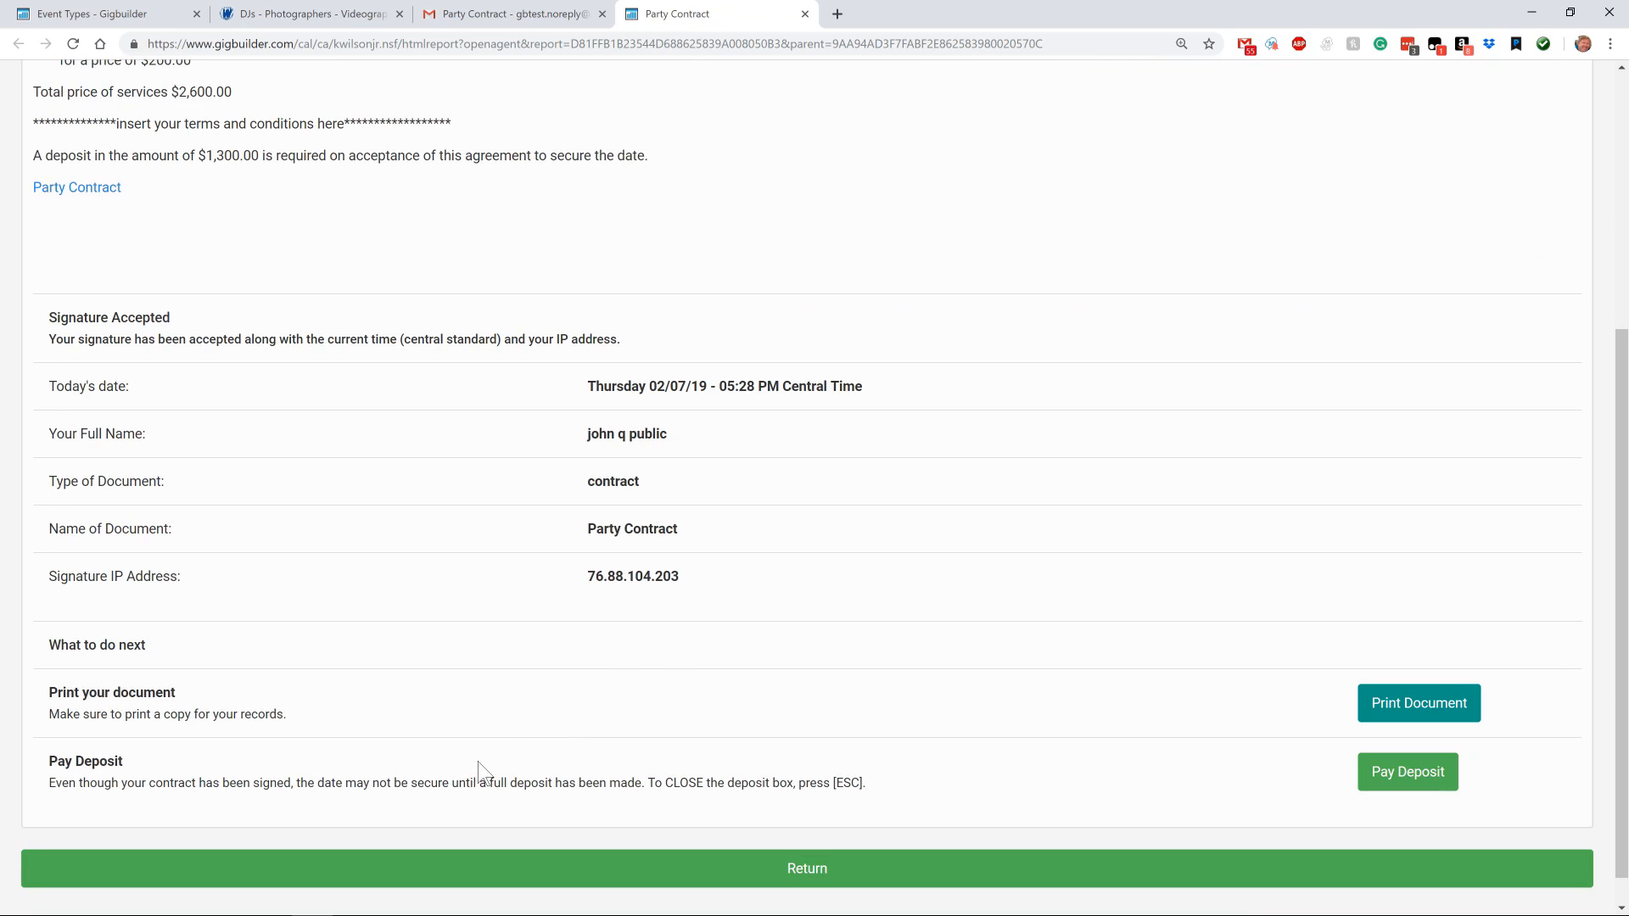
drag(121, 758, 43, 759)
click(1428, 766)
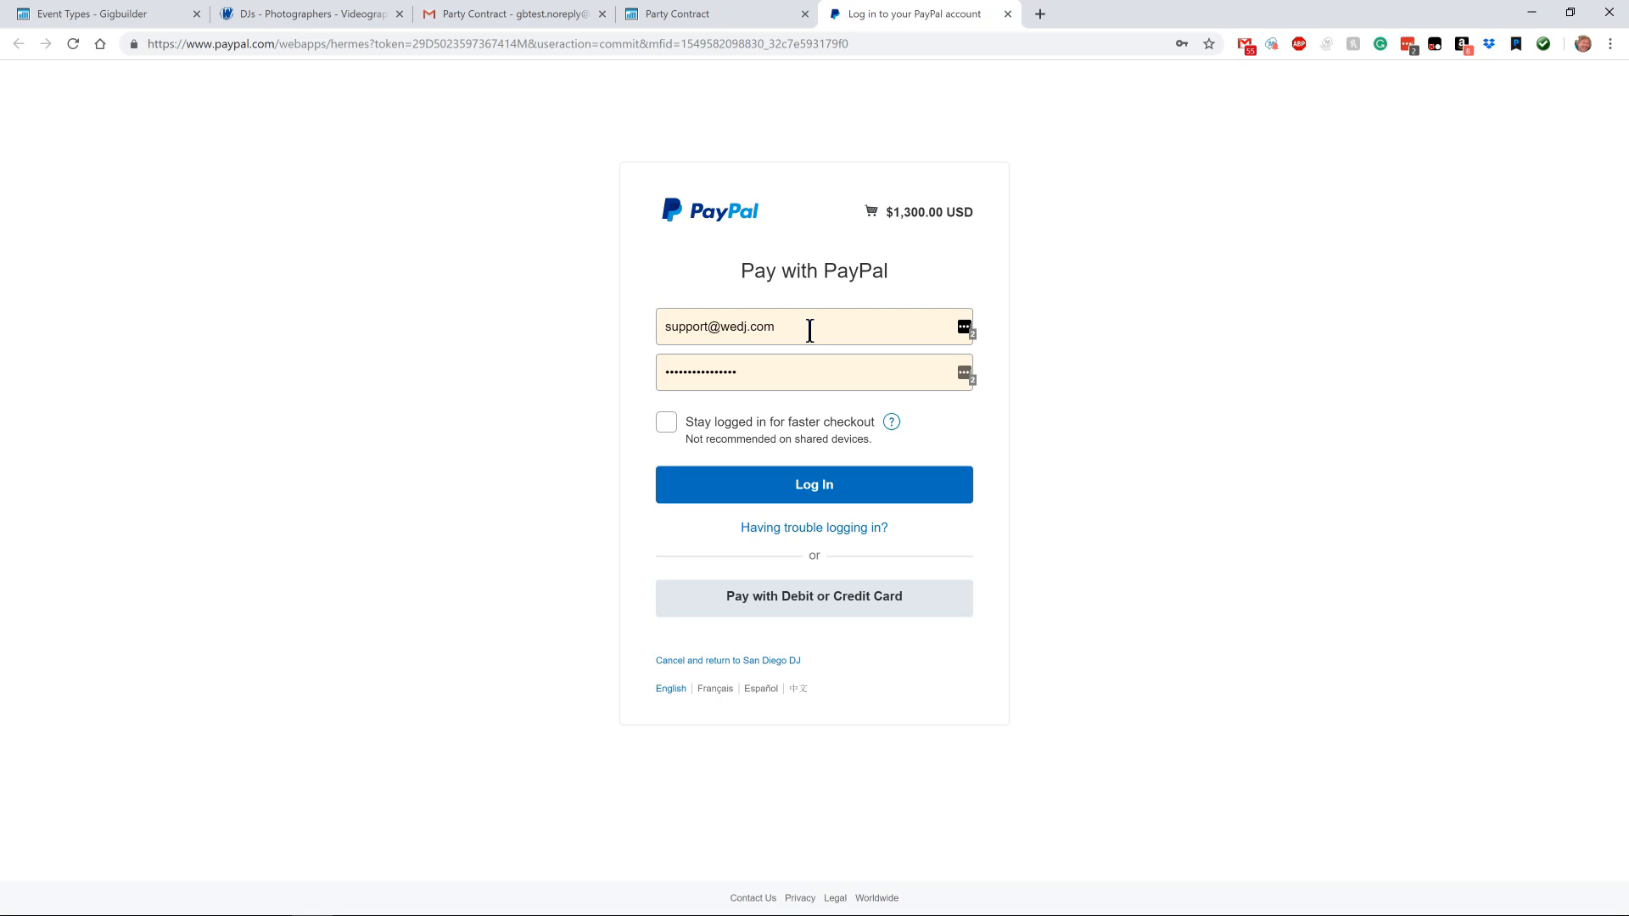
click(1007, 15)
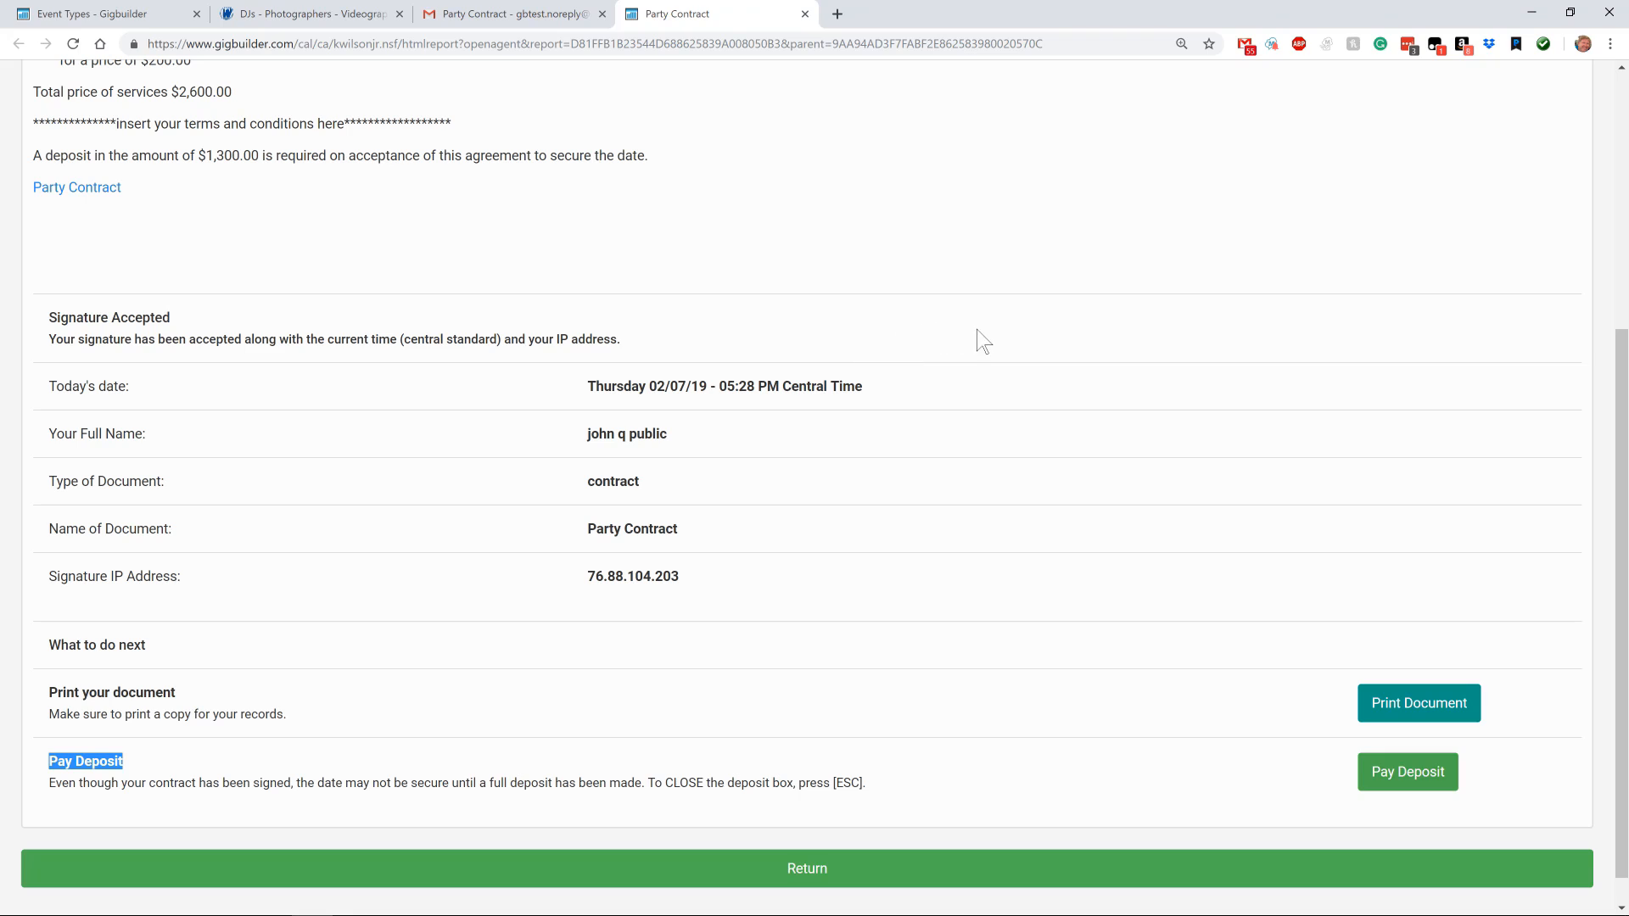